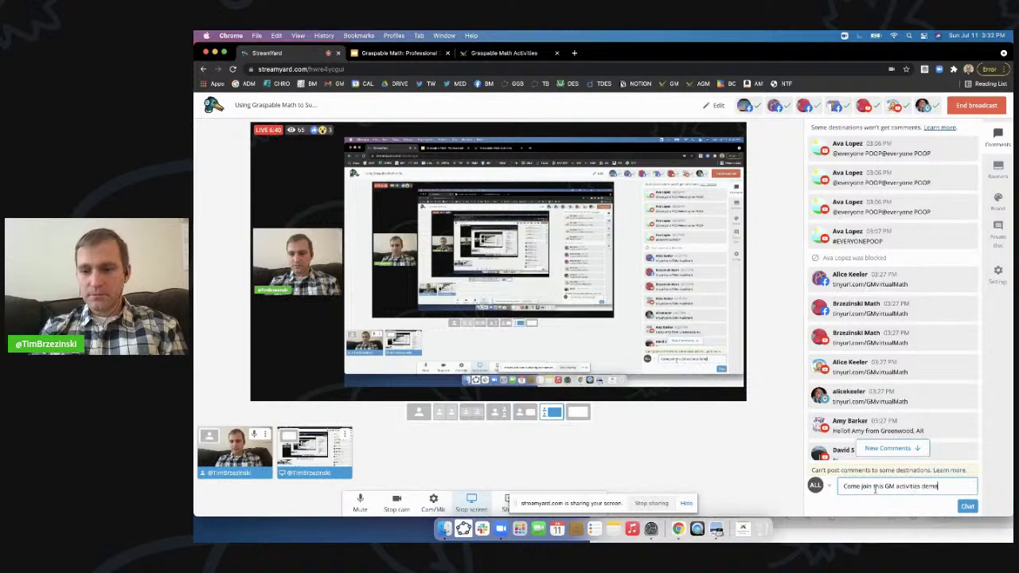
text(:)
text(https://gmacts.com/s/UXY7B)
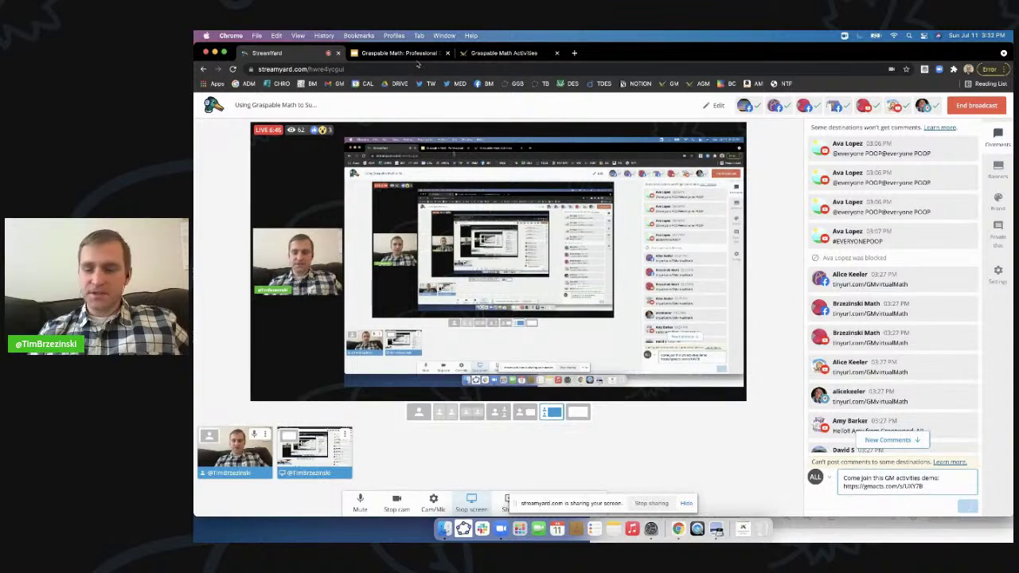
key(Return)
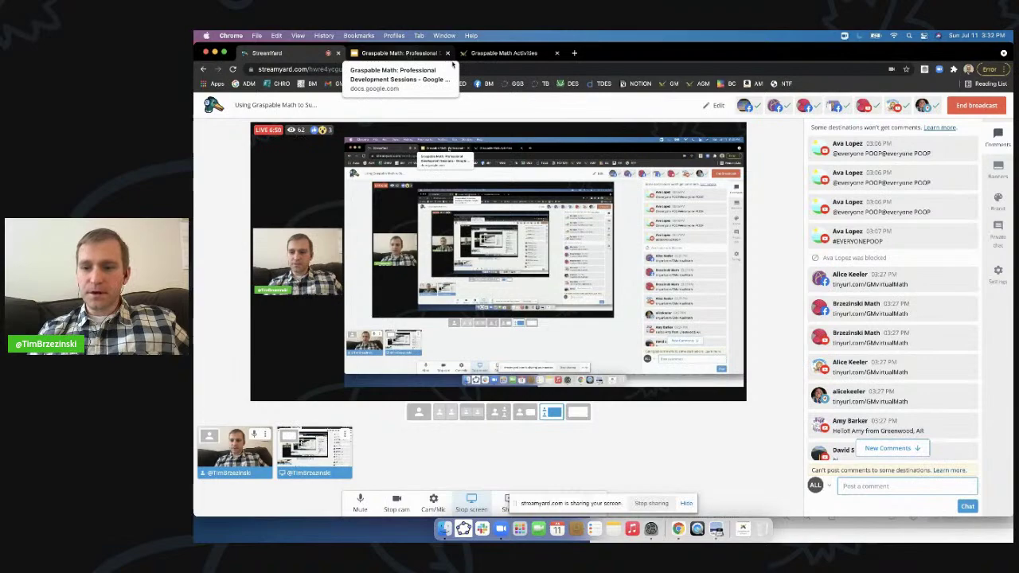
scroll(890, 387, down, 10)
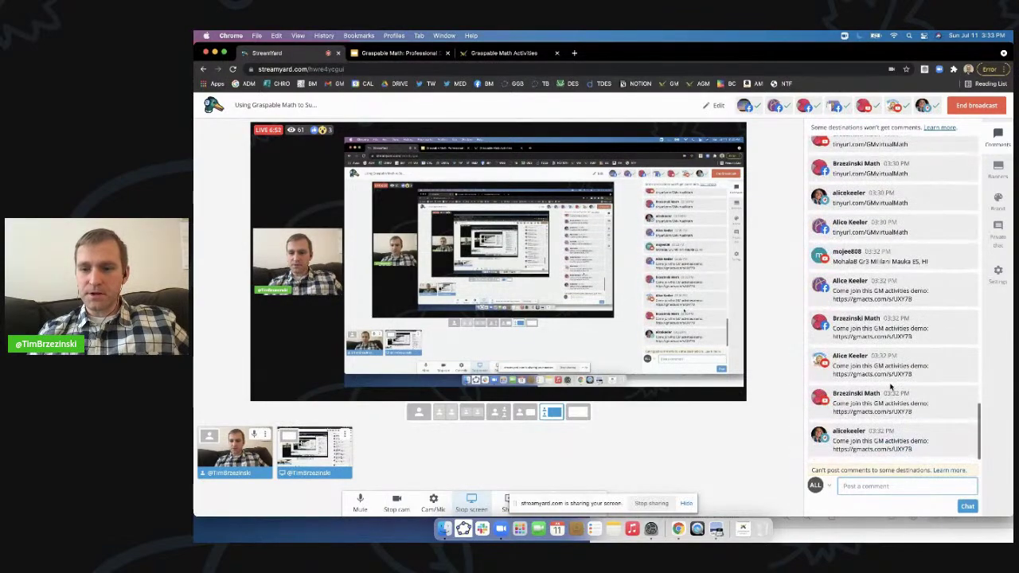
Step: Switch to the Graspable Math Activities session and review the Student Overview of task progress
click(504, 53)
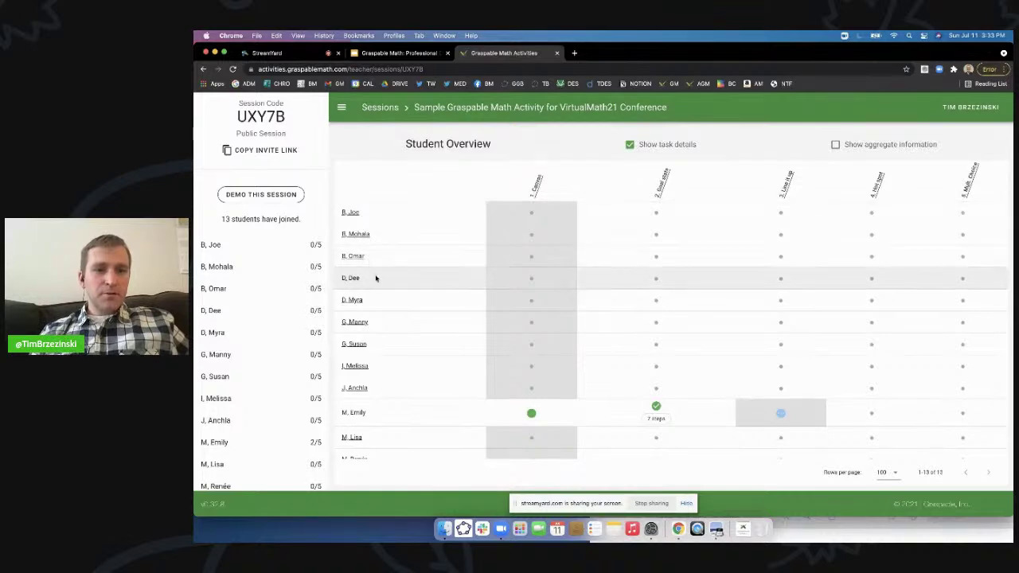
scroll(391, 362, down, 2)
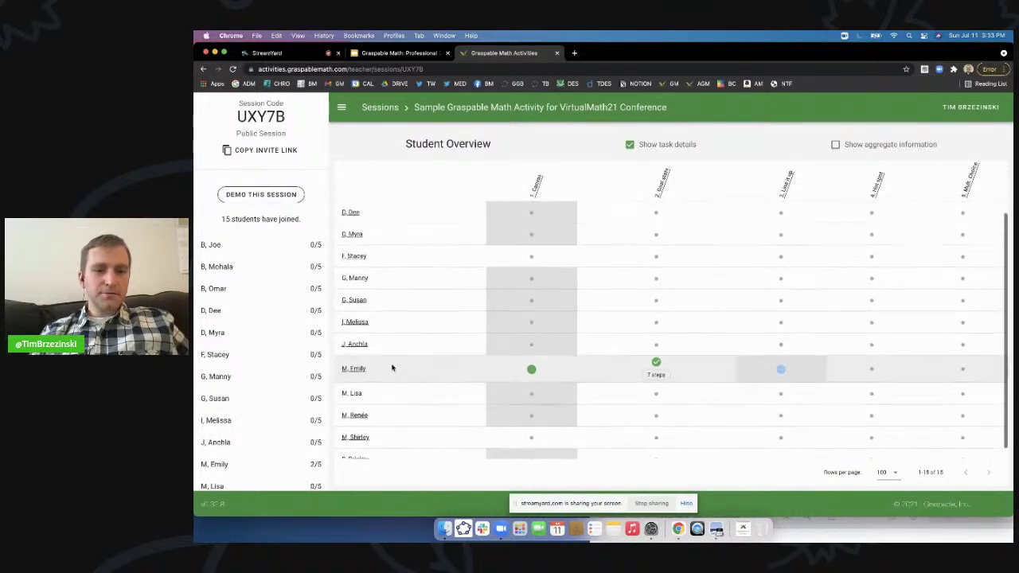
scroll(391, 368, up, 1)
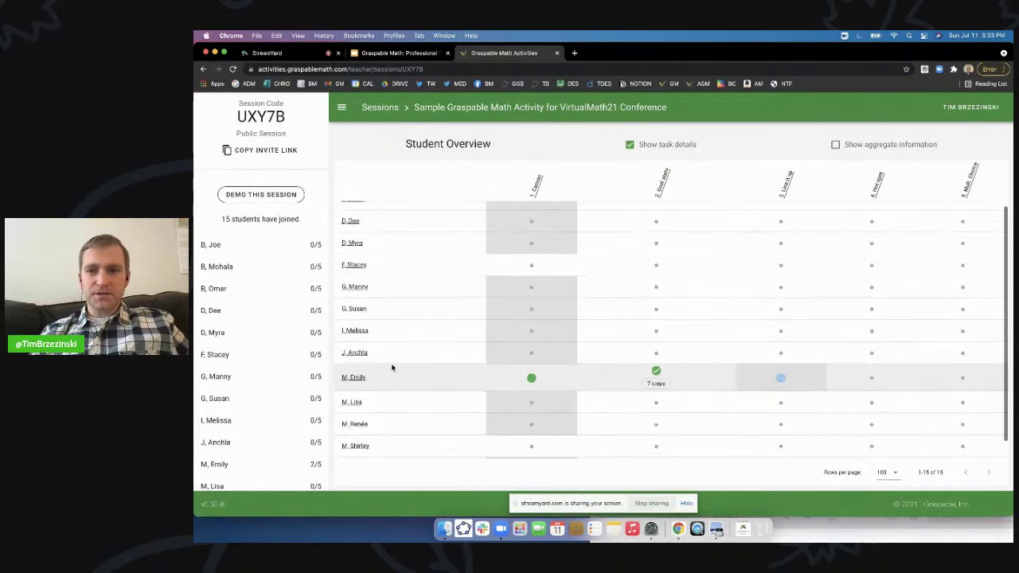
scroll(391, 368, up, 3)
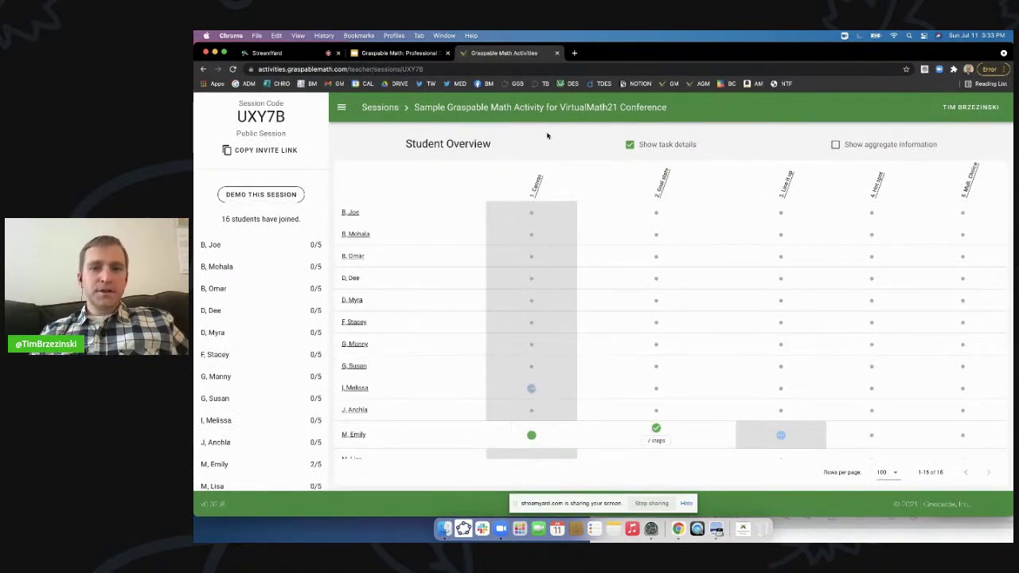
Step: View the student work for task 1 (Canvas), inspecting the first student's drawing and closing it again
click(538, 187)
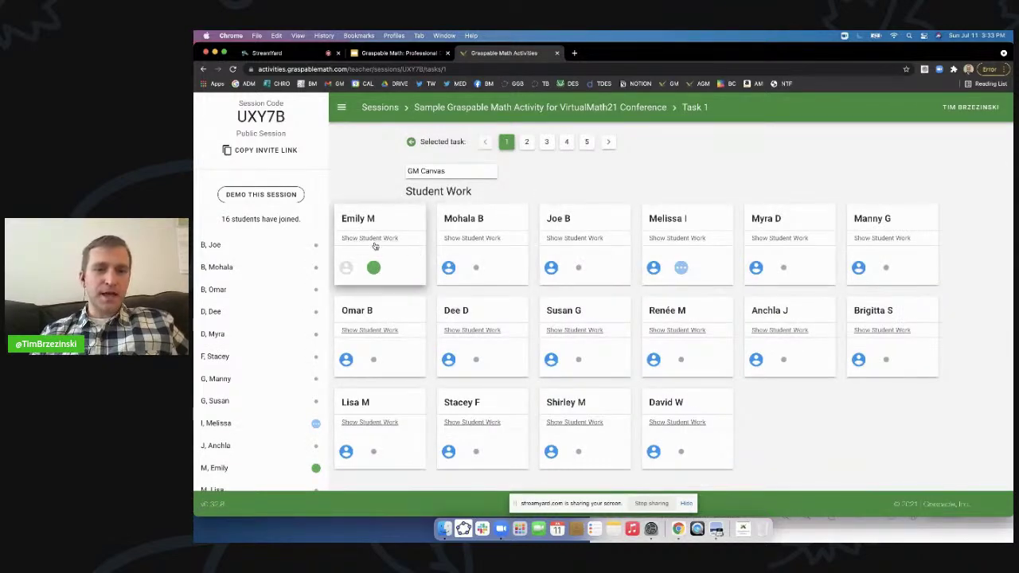
scroll(382, 254, up, 5)
scroll(577, 261, down, 5)
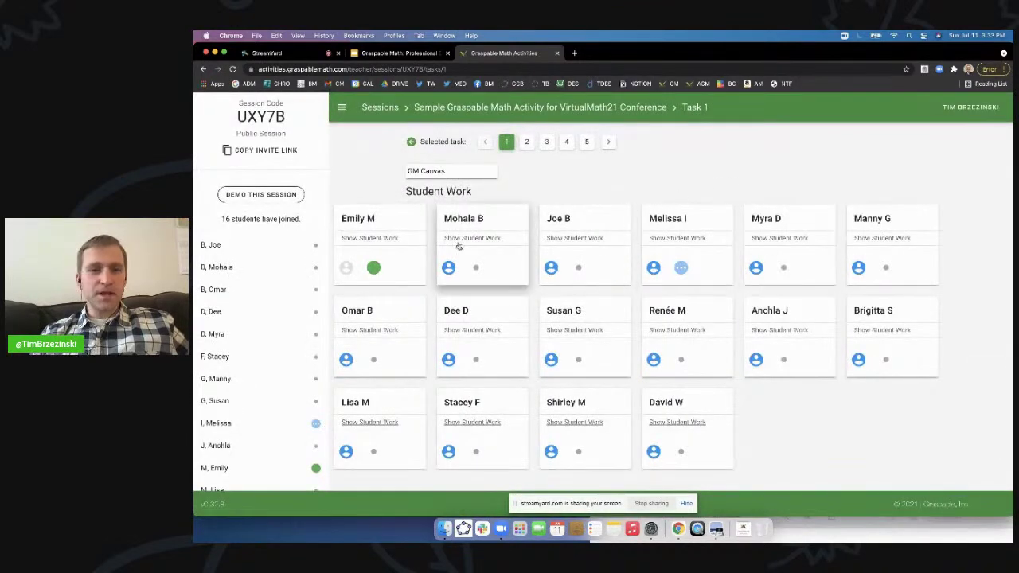
click(384, 254)
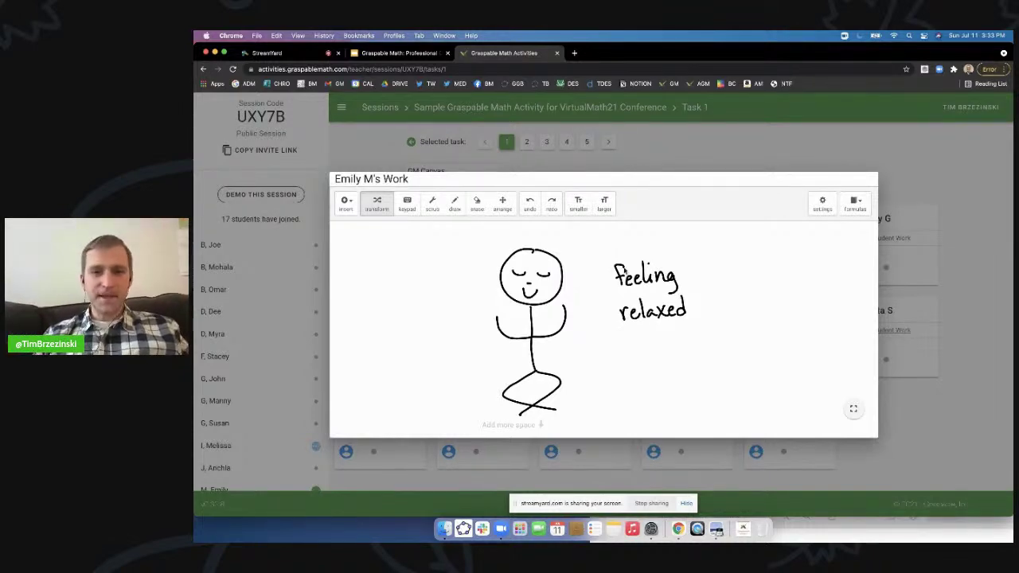
click(973, 325)
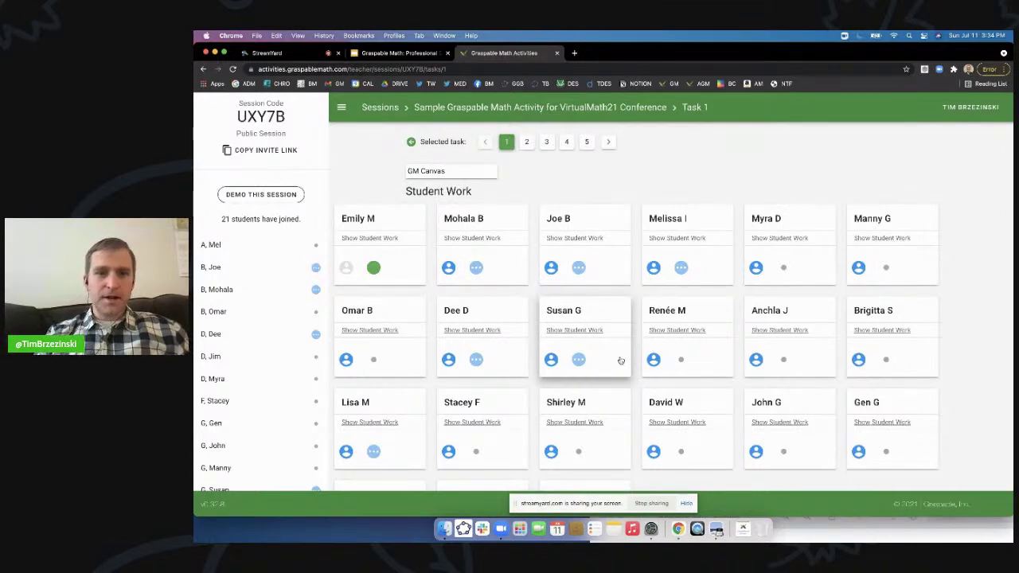
Step: Point out the task selector and show the student work for task 2
scroll(507, 144, up, 5)
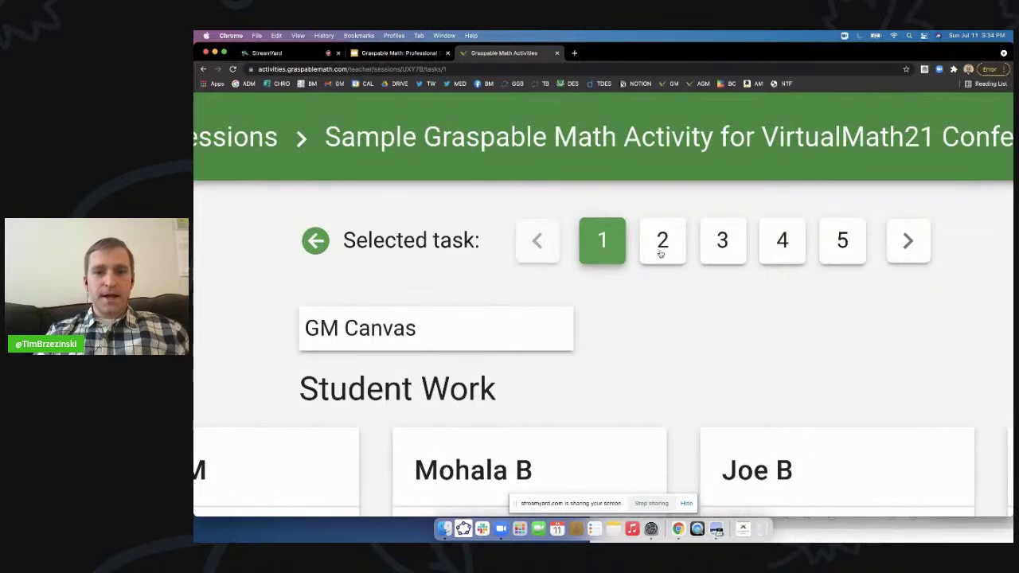
scroll(660, 253, down, 5)
scroll(603, 240, up, 5)
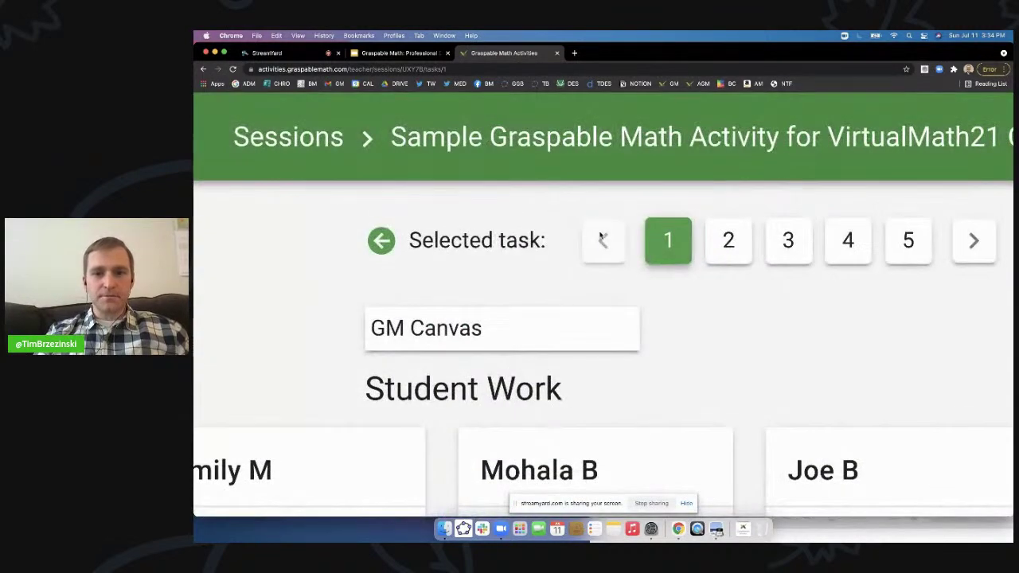
scroll(603, 246, down, 5)
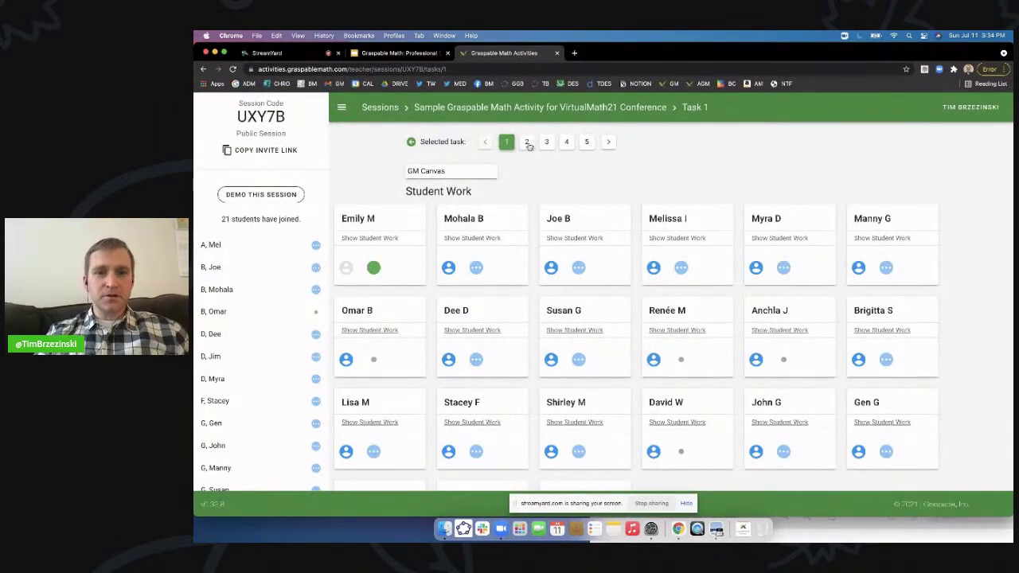
click(526, 144)
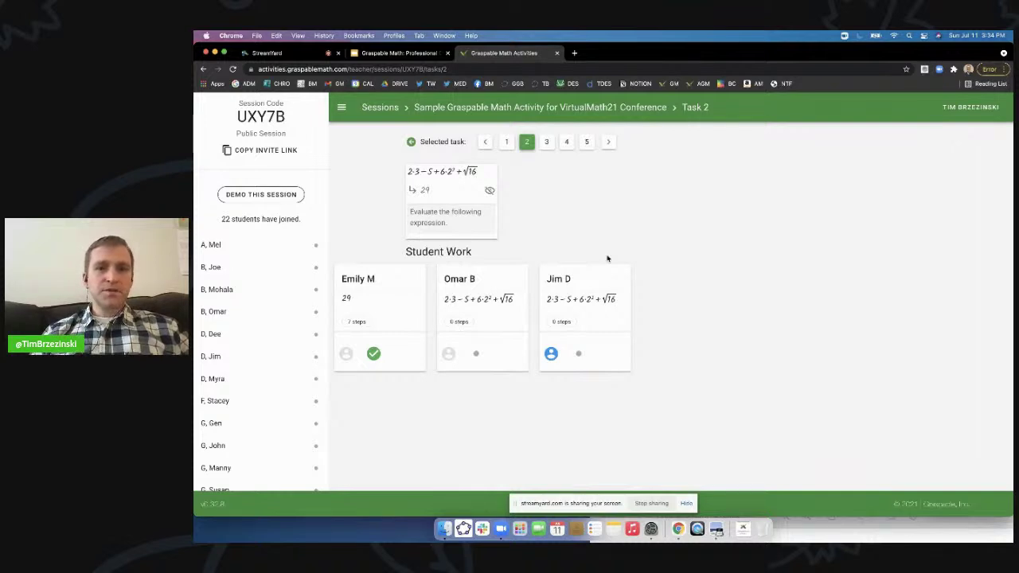
Step: Open the session's student demo in a new browser tab and go to the Goal state task
right_click(270, 196)
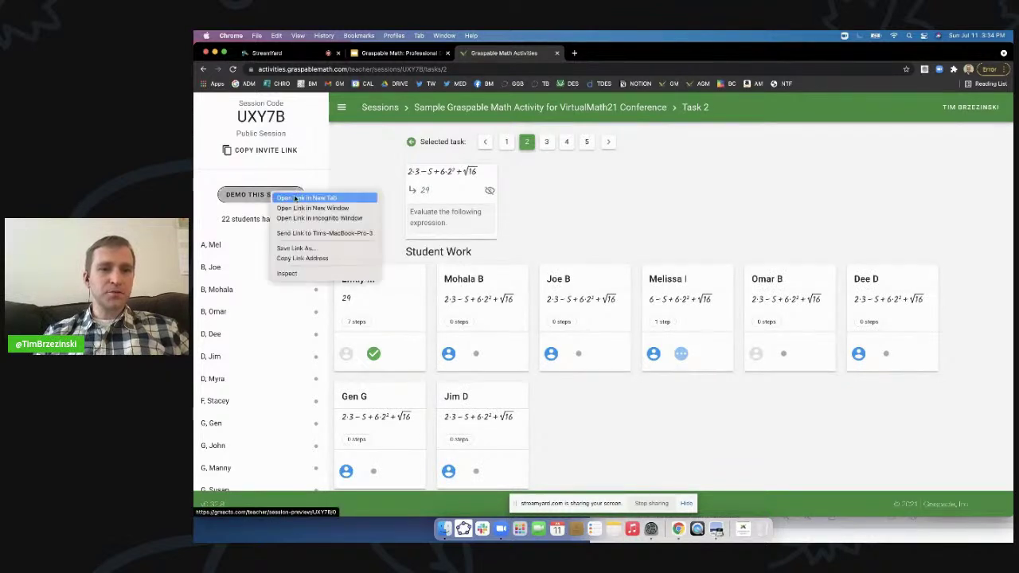
click(299, 198)
click(633, 54)
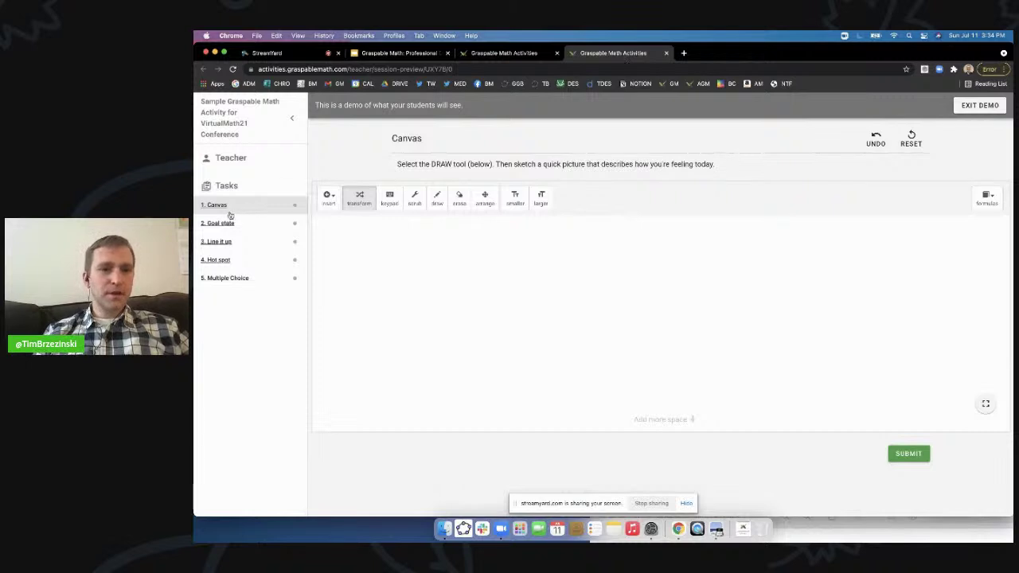
scroll(225, 209, up, 5)
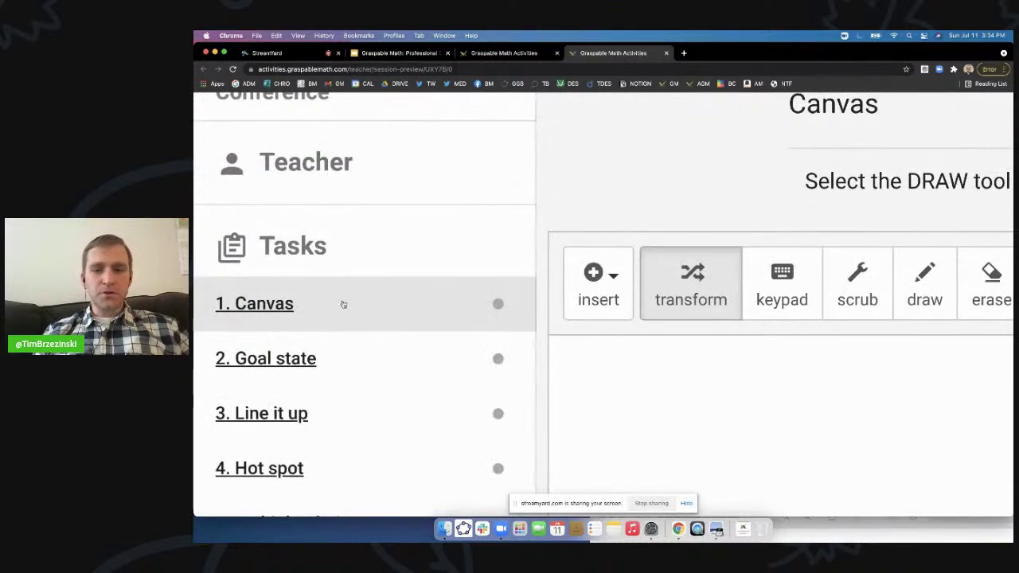
scroll(343, 304, down, 2)
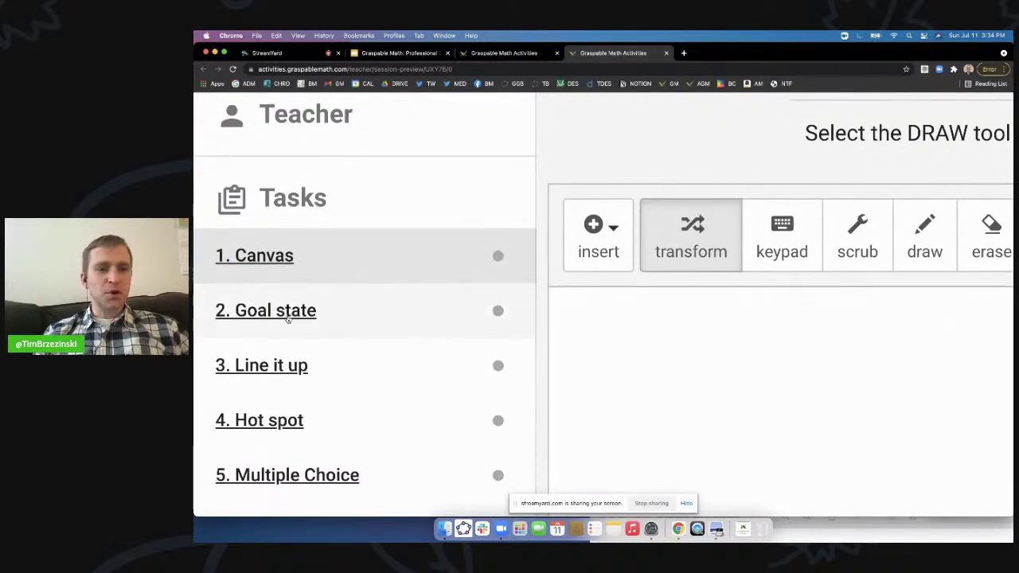
scroll(288, 315, down, 5)
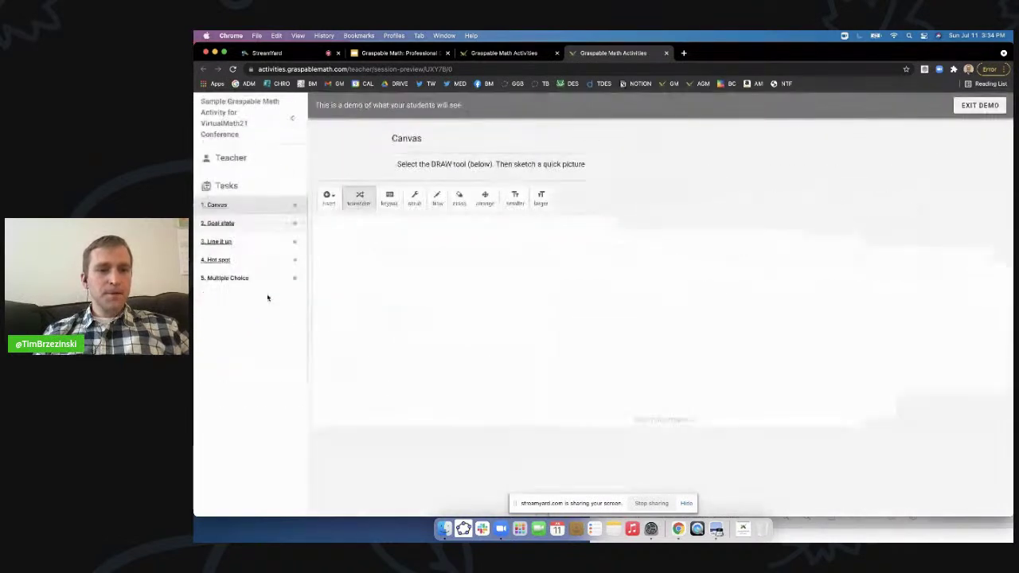
click(217, 223)
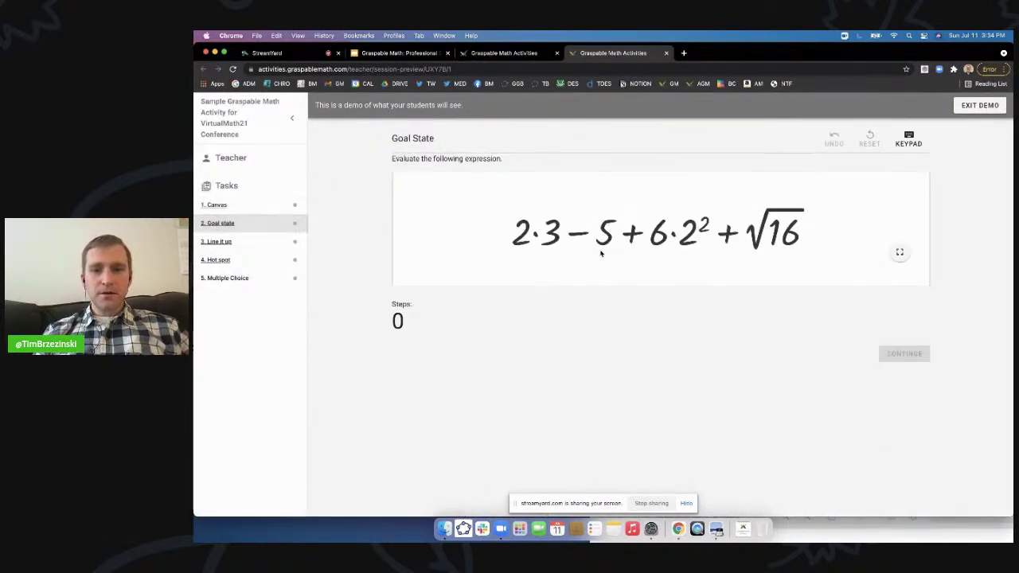
Step: Simplify 2·3 to 6 and √16 to 4 in the Goal State expression
scroll(576, 243, up, 5)
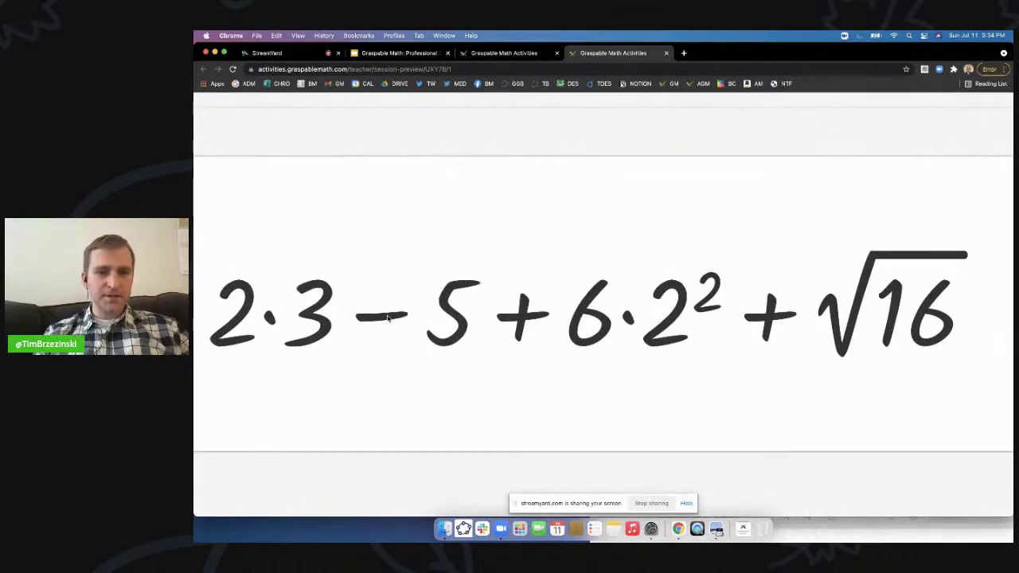
click(269, 318)
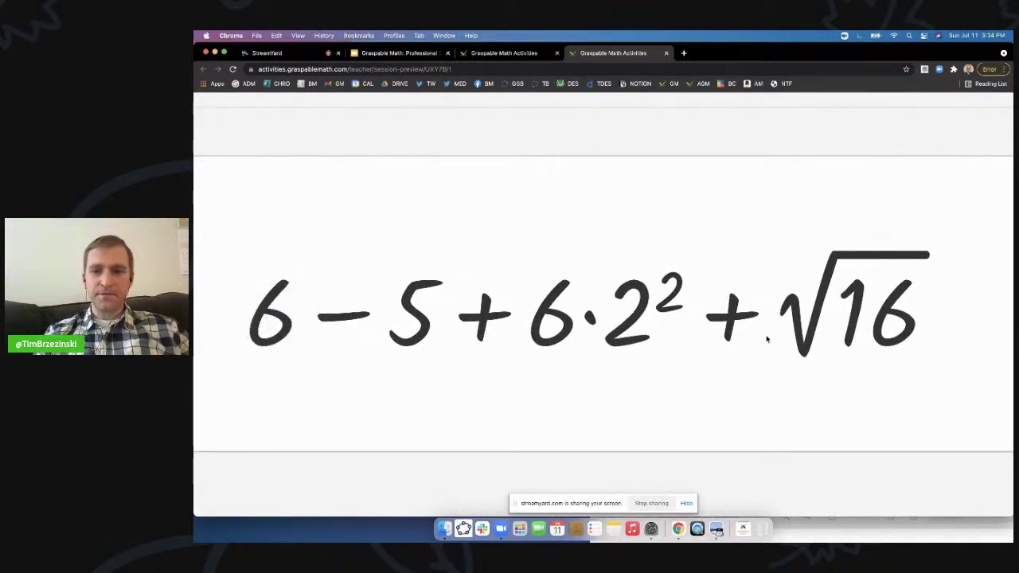
click(812, 325)
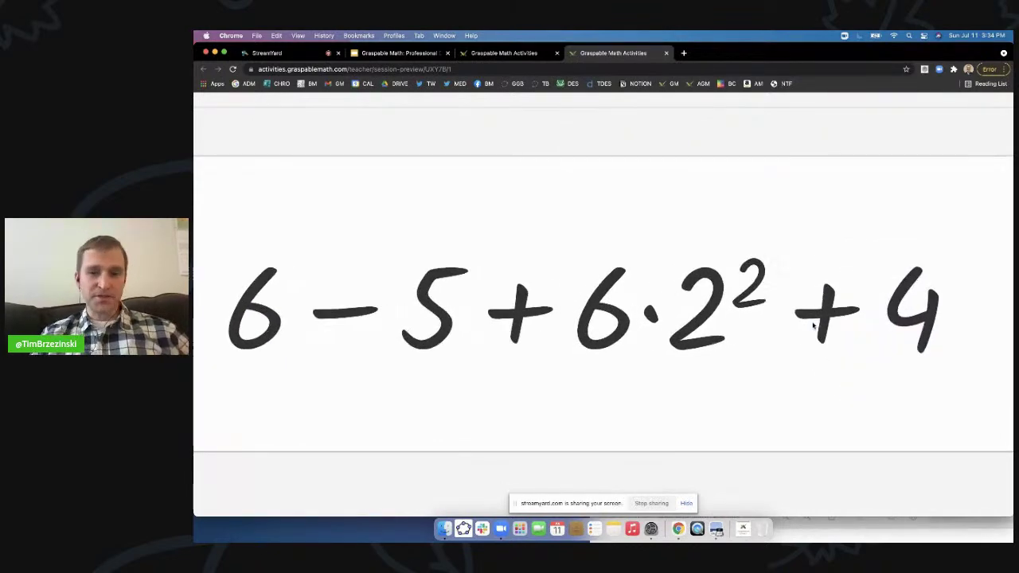
key(Escape)
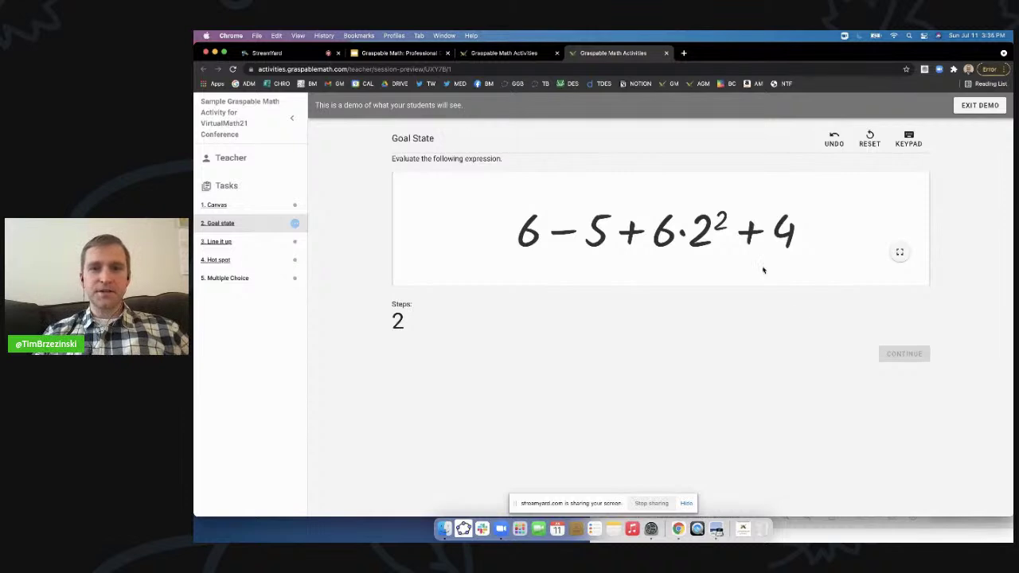
Step: Continue simplifying the expression by evaluating 2², 6·4, −5+24 and 6+19 in turn
click(688, 237)
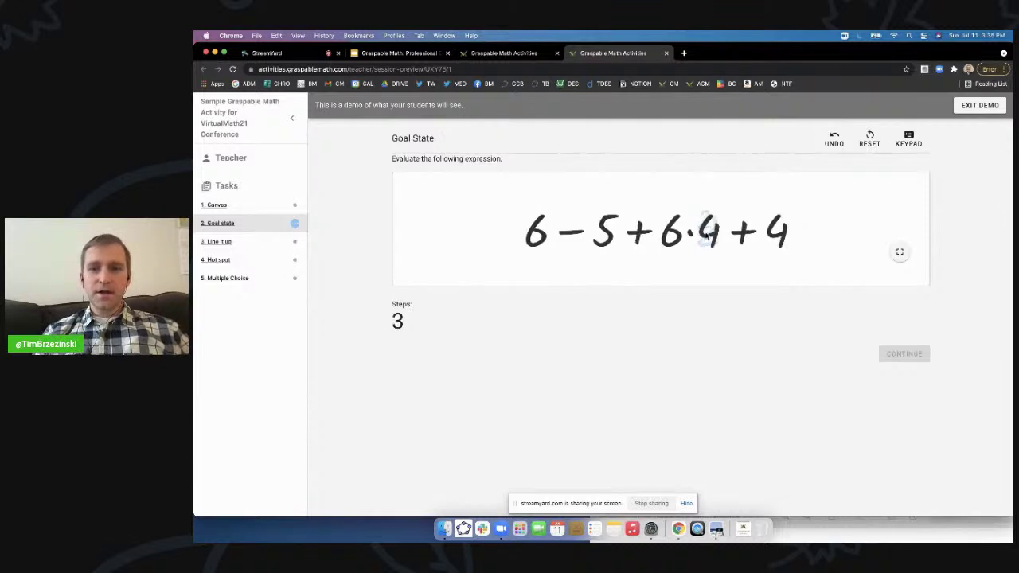
click(689, 238)
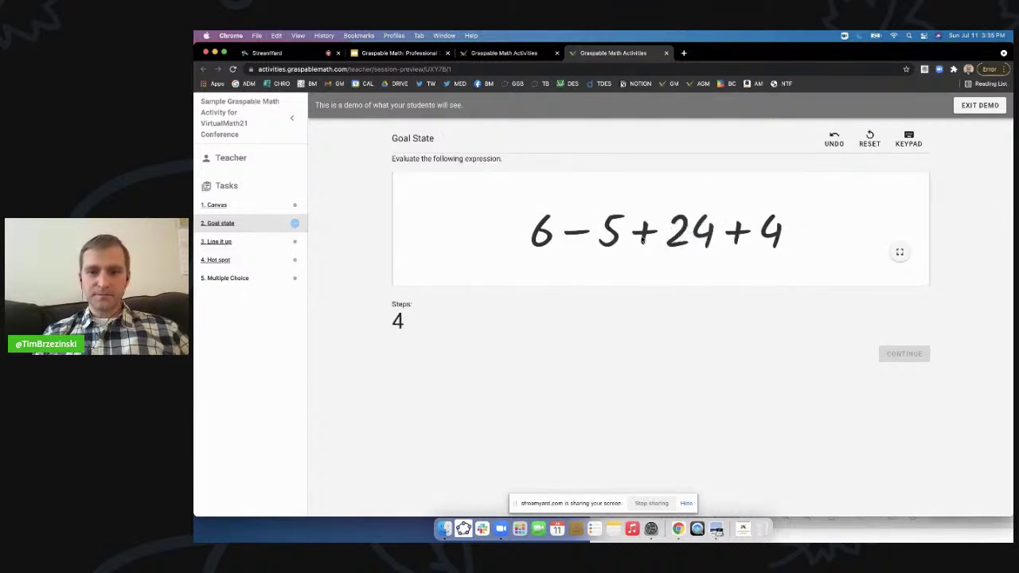
click(639, 237)
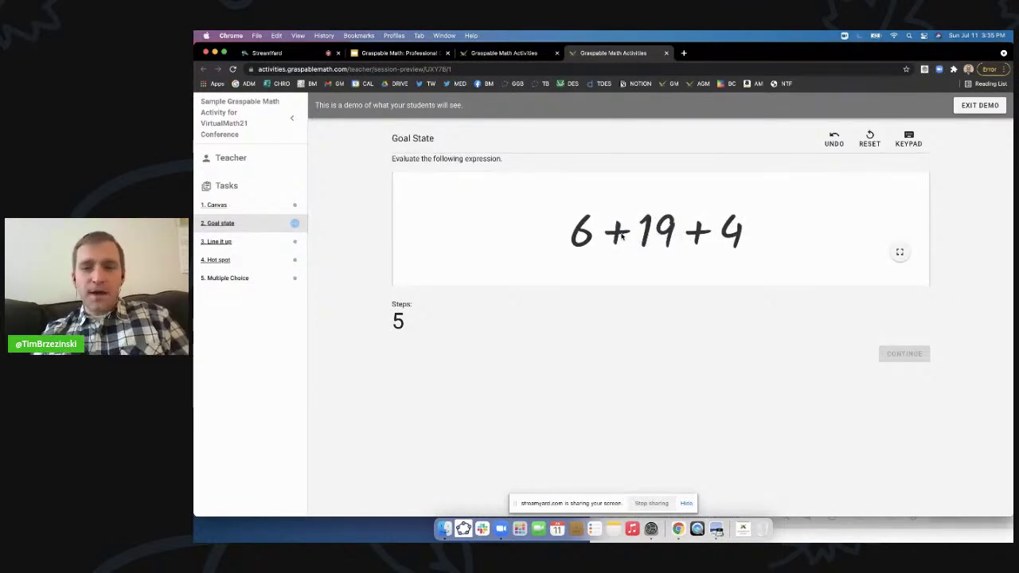
click(623, 235)
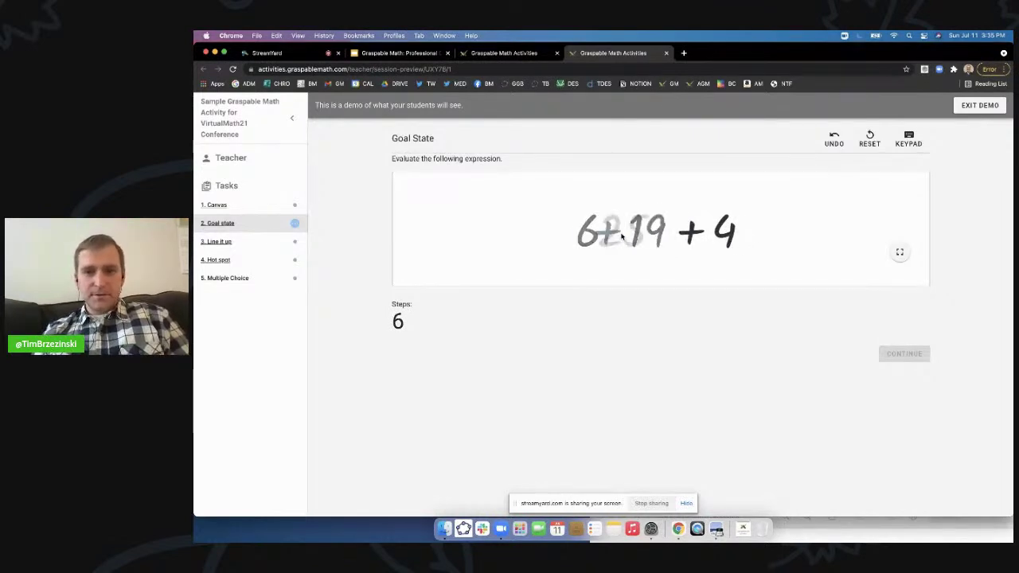
Step: Return to the teacher session and examine the students' current expressions and step counts for task 2
click(498, 52)
scroll(593, 308, down, 2)
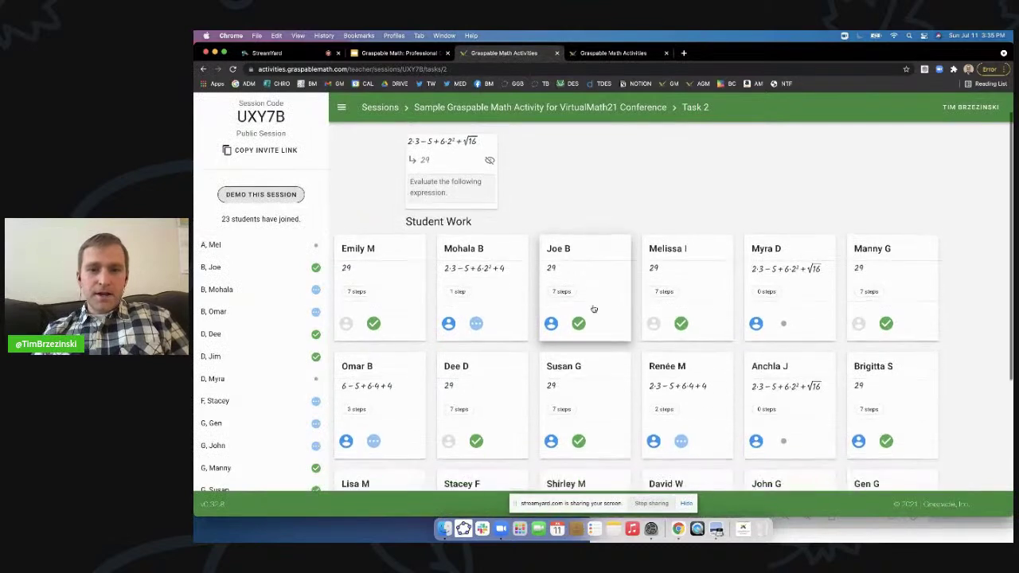
scroll(593, 309, down, 3)
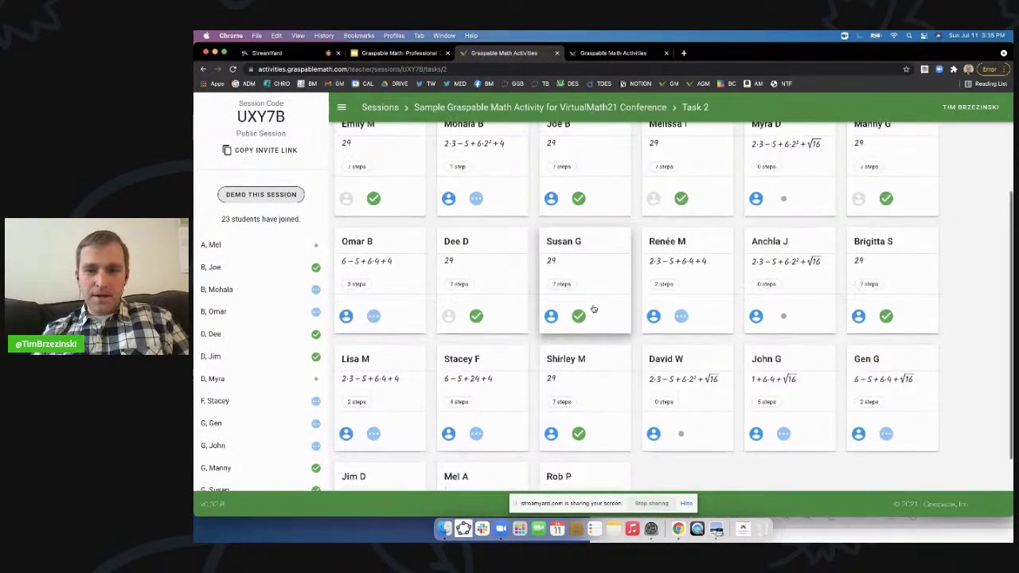
scroll(712, 423, up, 5)
scroll(712, 424, up, 2)
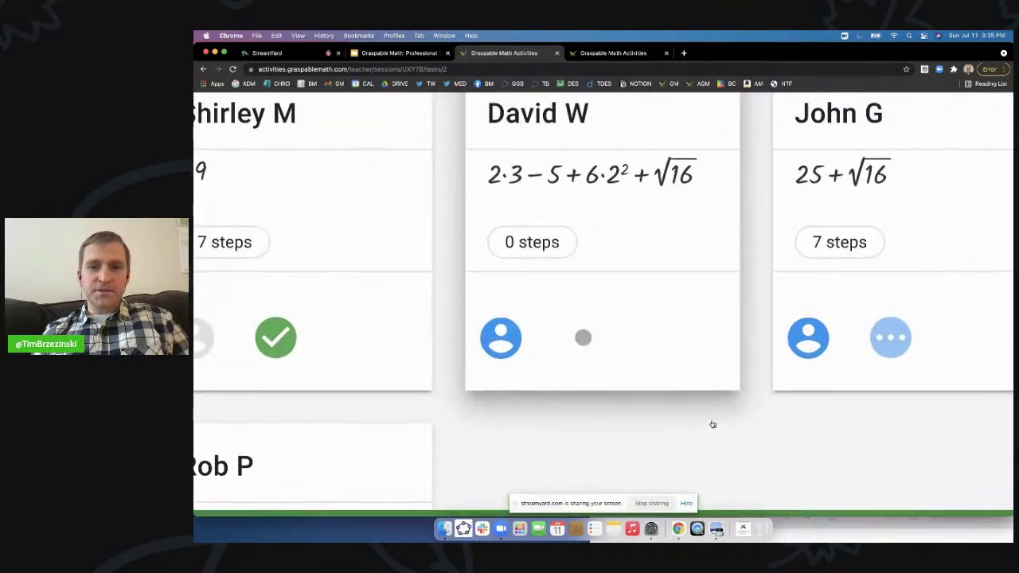
scroll(712, 422, right, 3)
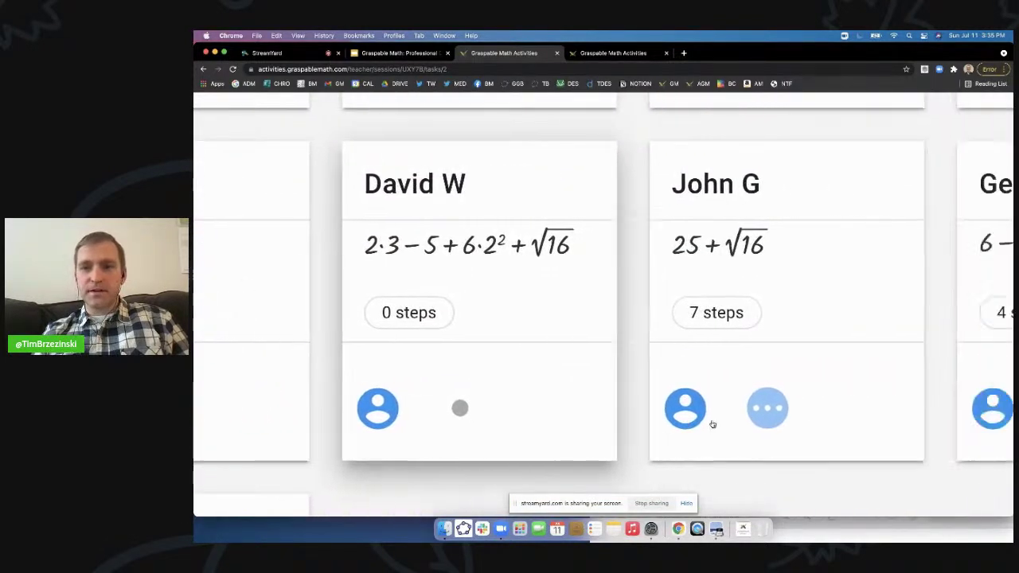
scroll(712, 257, right, 5)
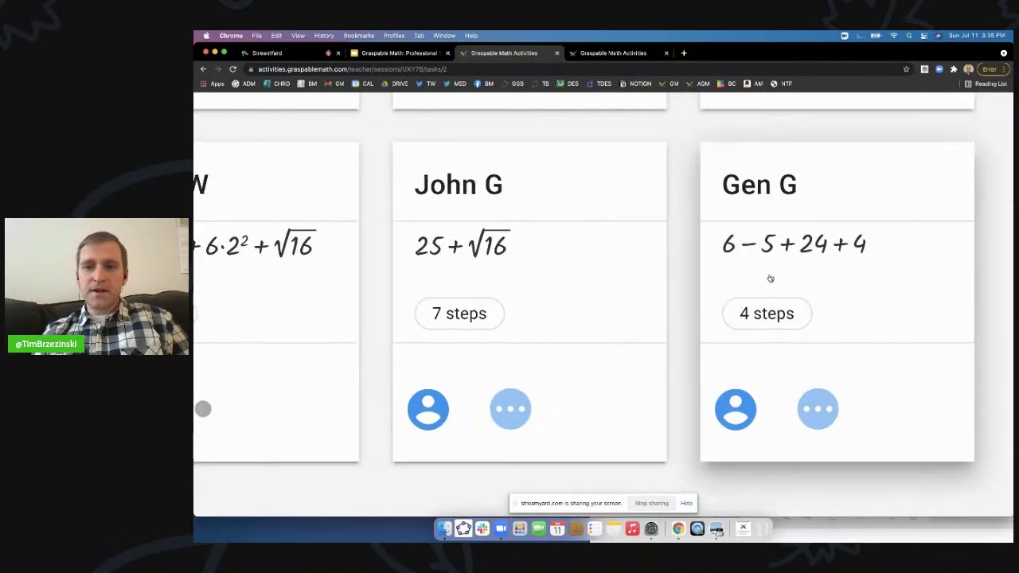
scroll(769, 278, up, 5)
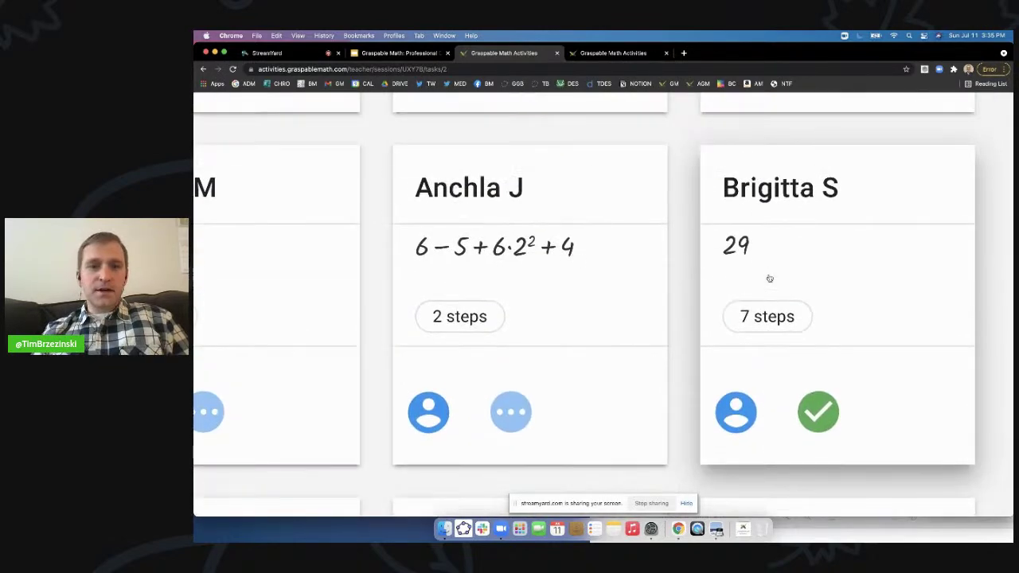
Step: Look through the student work cards for task 2, comparing results, step counts, completion marks and who is viewing the task
scroll(769, 278, left, 5)
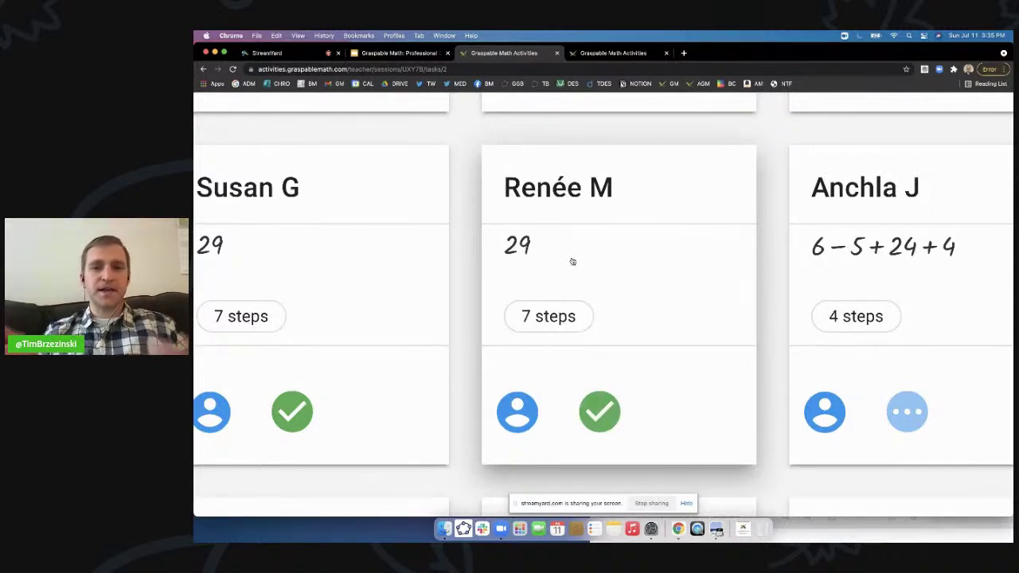
scroll(572, 261, down, 5)
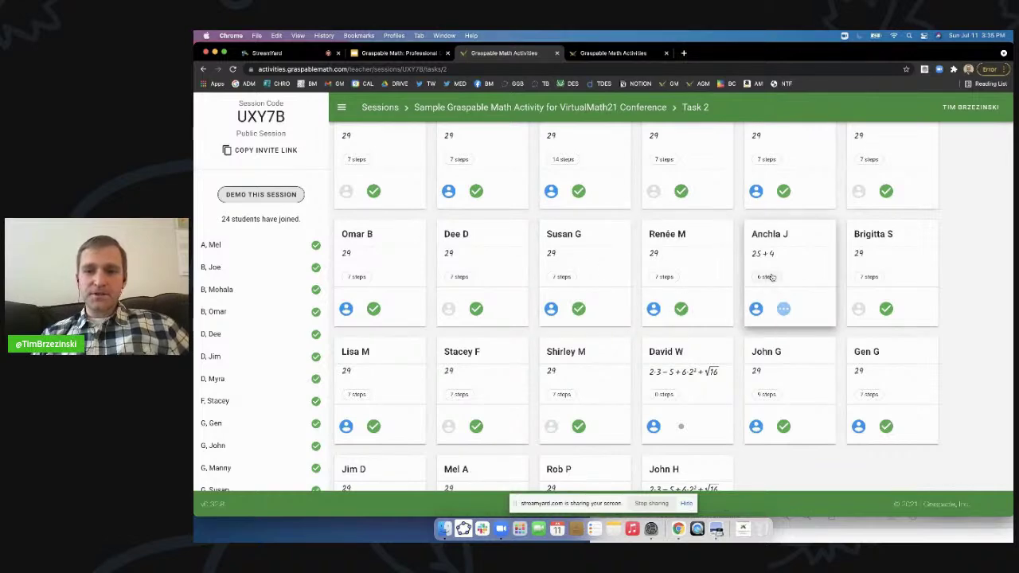
scroll(592, 364, down, 1)
scroll(592, 365, down, 1)
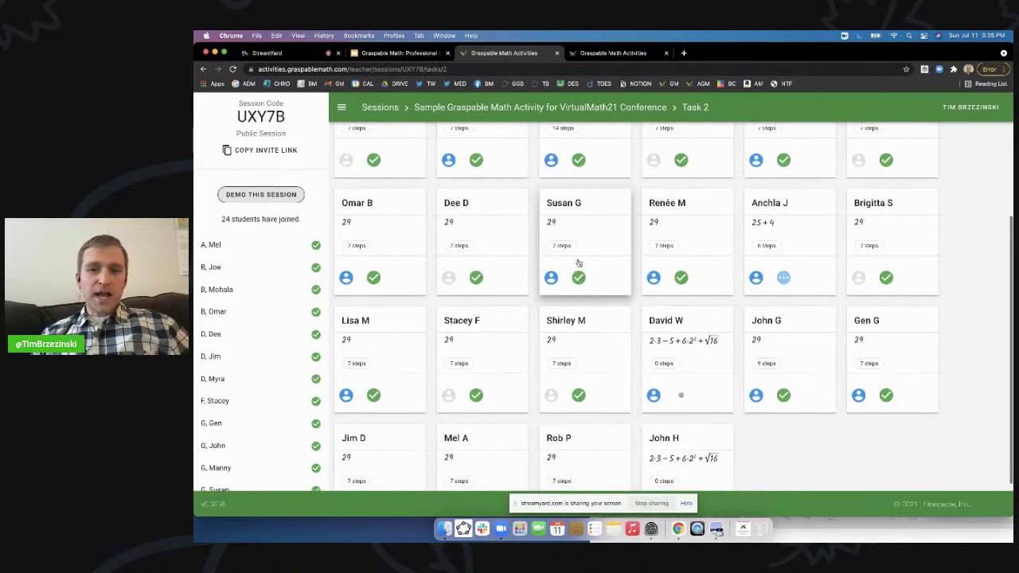
scroll(561, 249, up, 5)
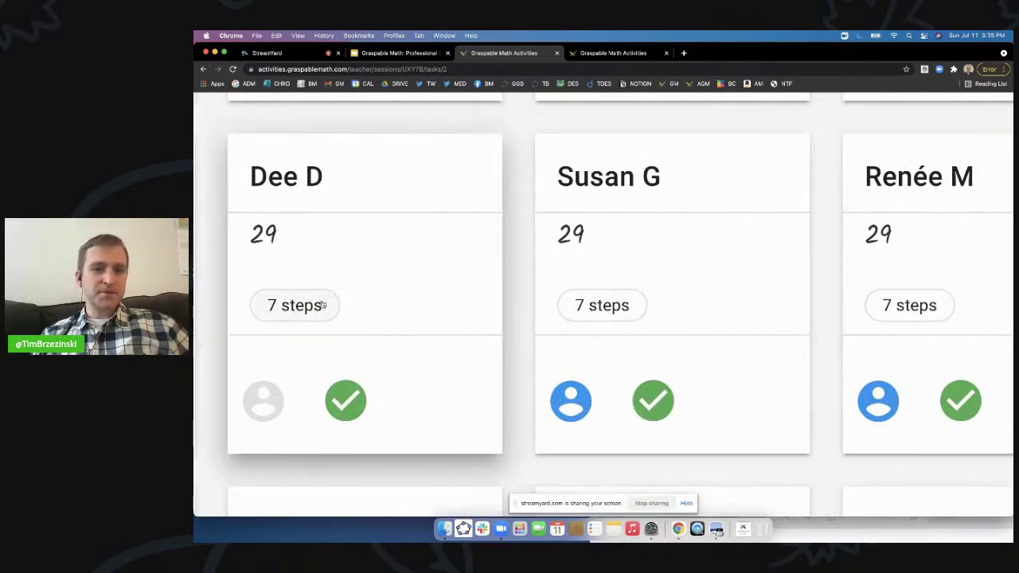
scroll(323, 305, down, 5)
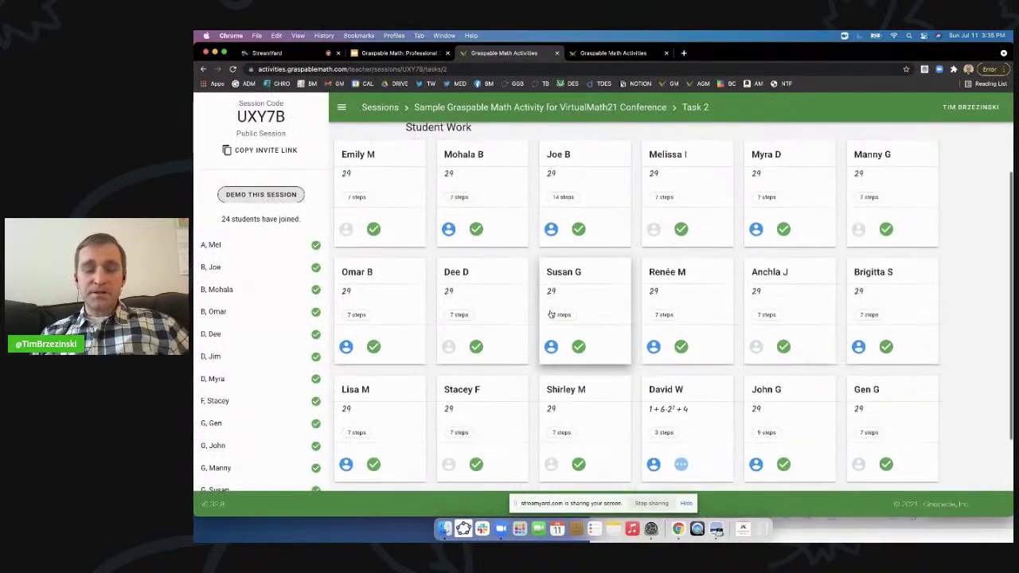
scroll(550, 314, up, 3)
scroll(550, 315, down, 2)
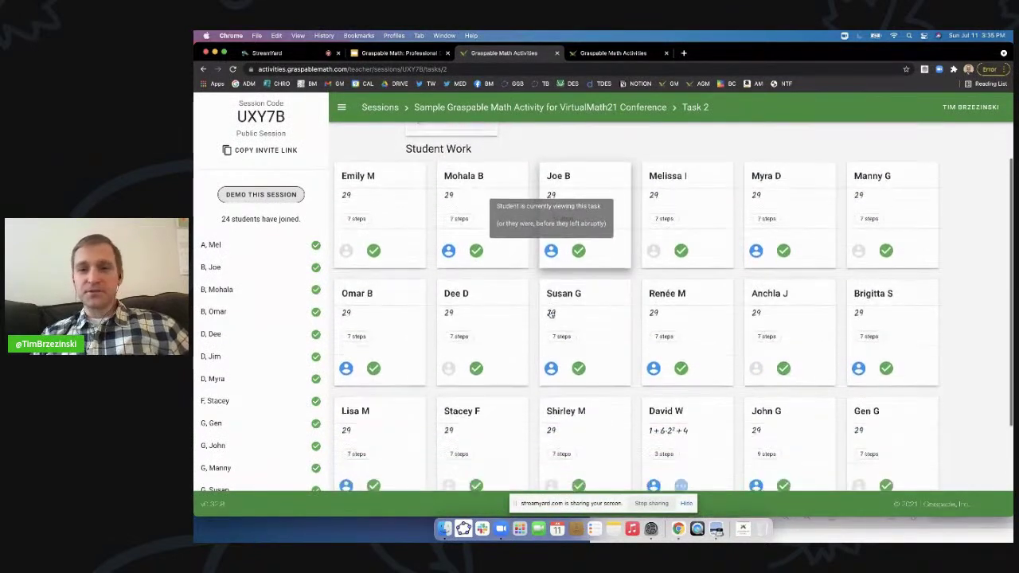
scroll(550, 314, down, 1)
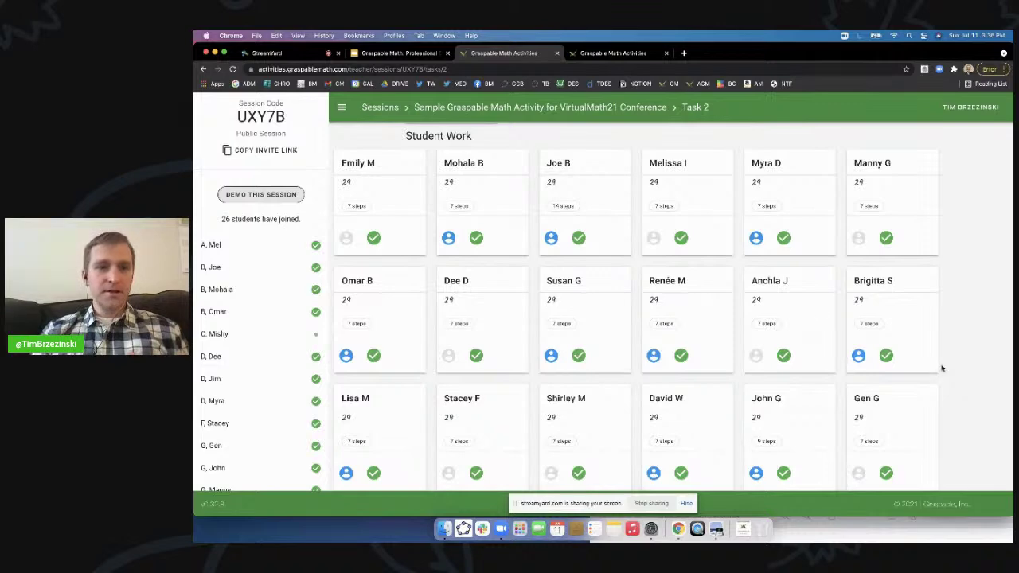
Step: Show task 3 in the teacher session and view the goal line, the summary graph and the students' line equations
scroll(550, 163, up, 3)
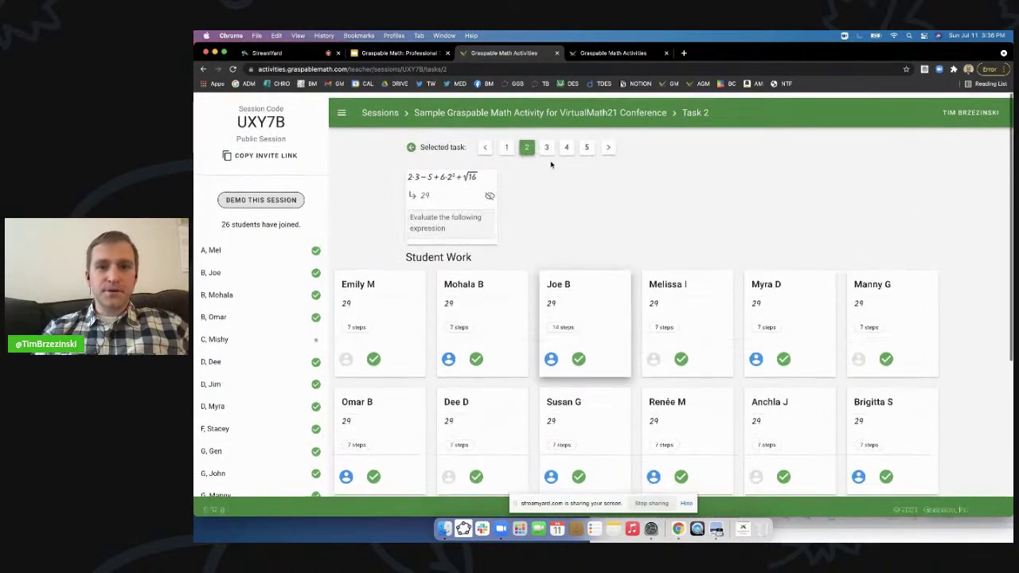
ctrl+scroll(566, 183, up, 5)
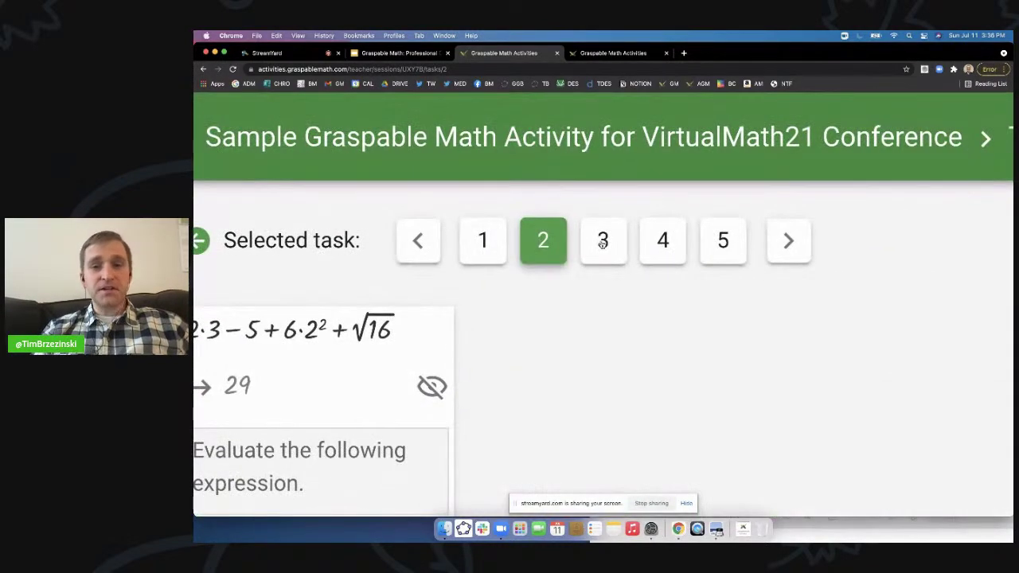
ctrl+scroll(602, 244, down, 5)
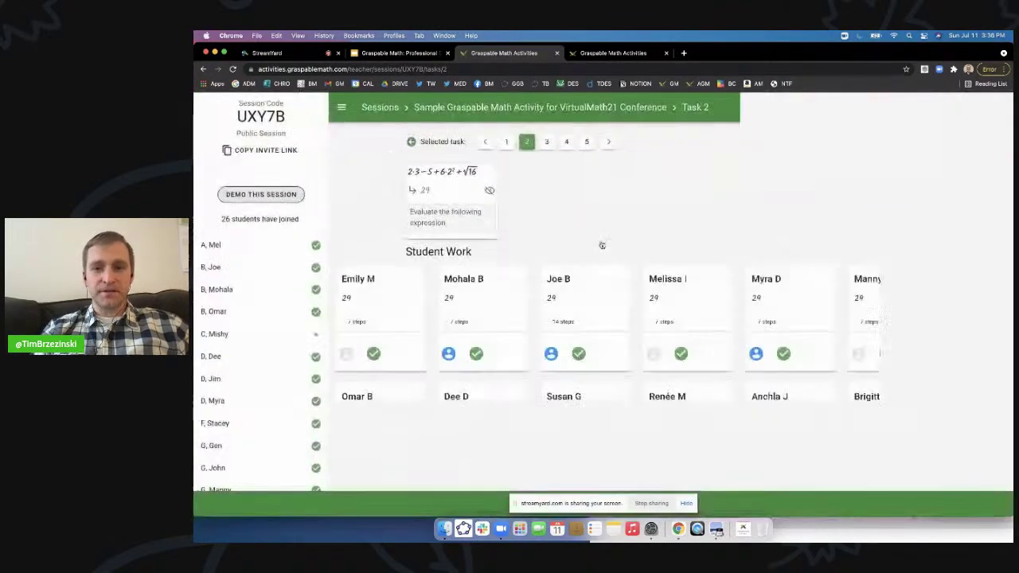
click(547, 143)
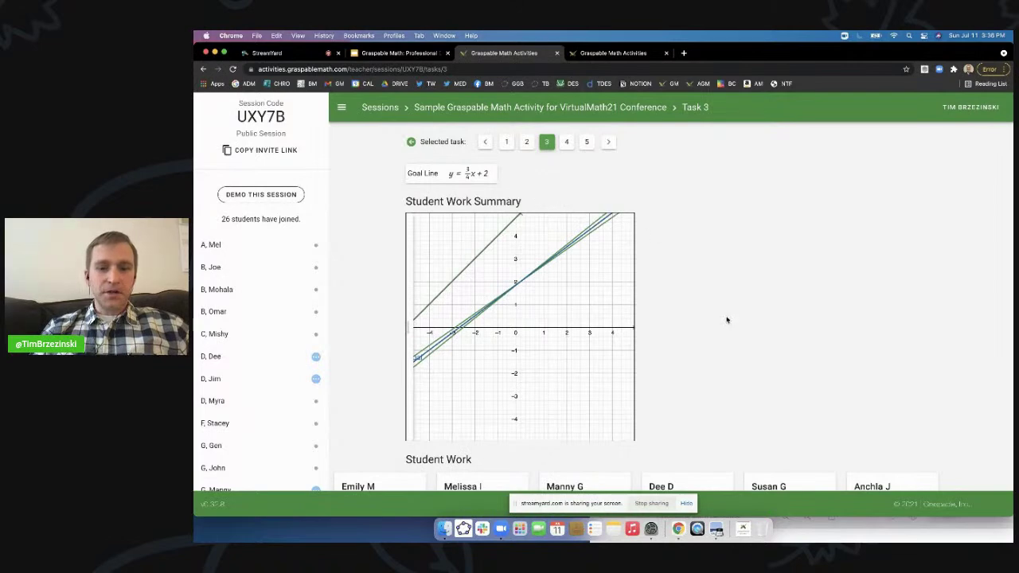
scroll(726, 320, down, 3)
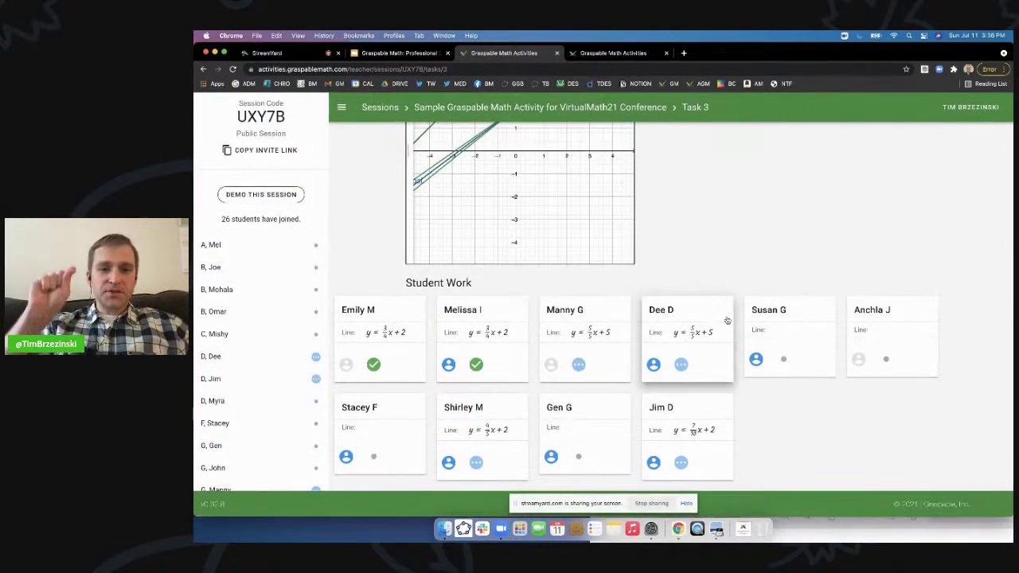
Step: Launch another student demo of the session and go to the Line it up task
click(288, 197)
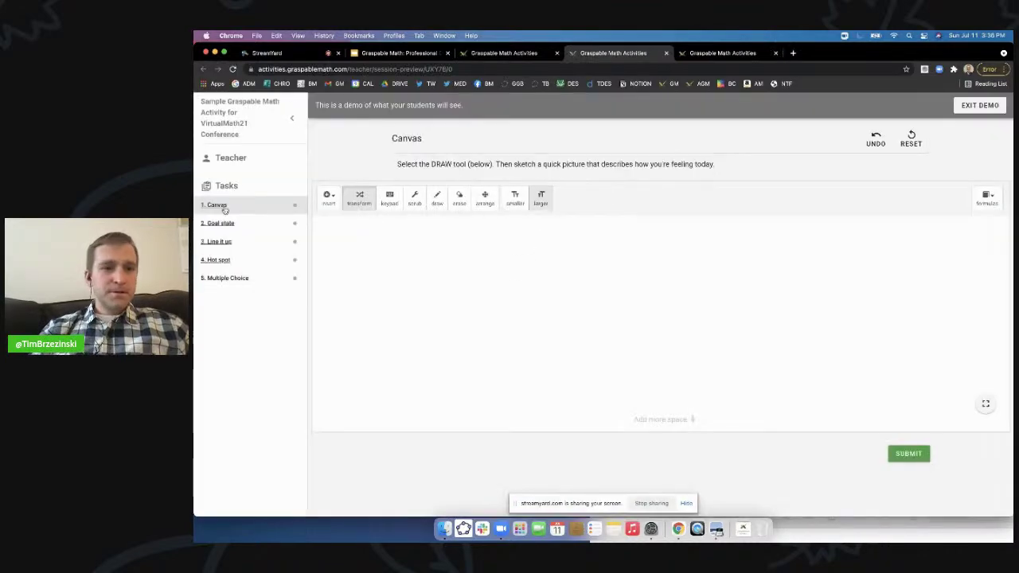
scroll(226, 209, up, 5)
click(261, 248)
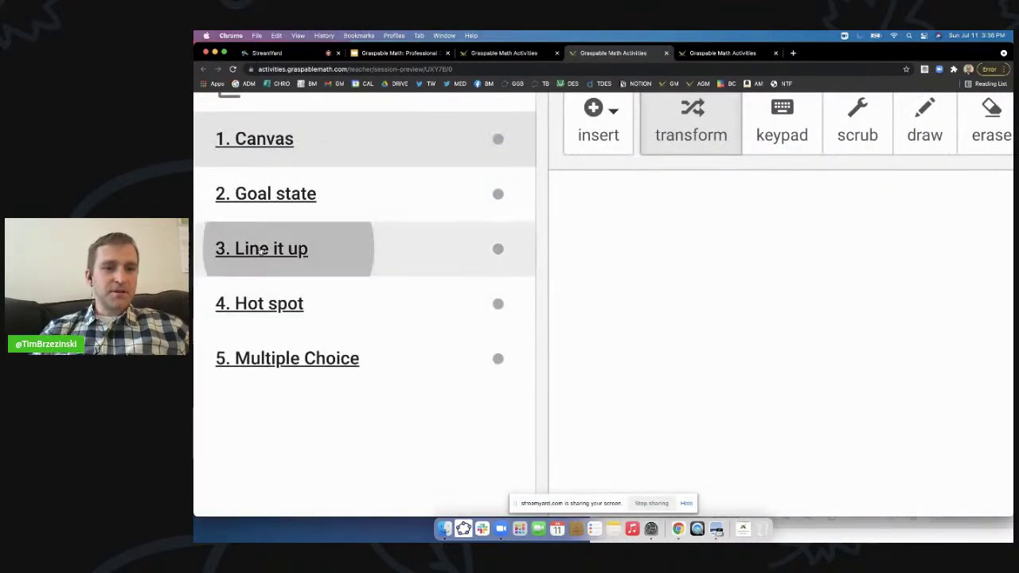
scroll(261, 248, down, 5)
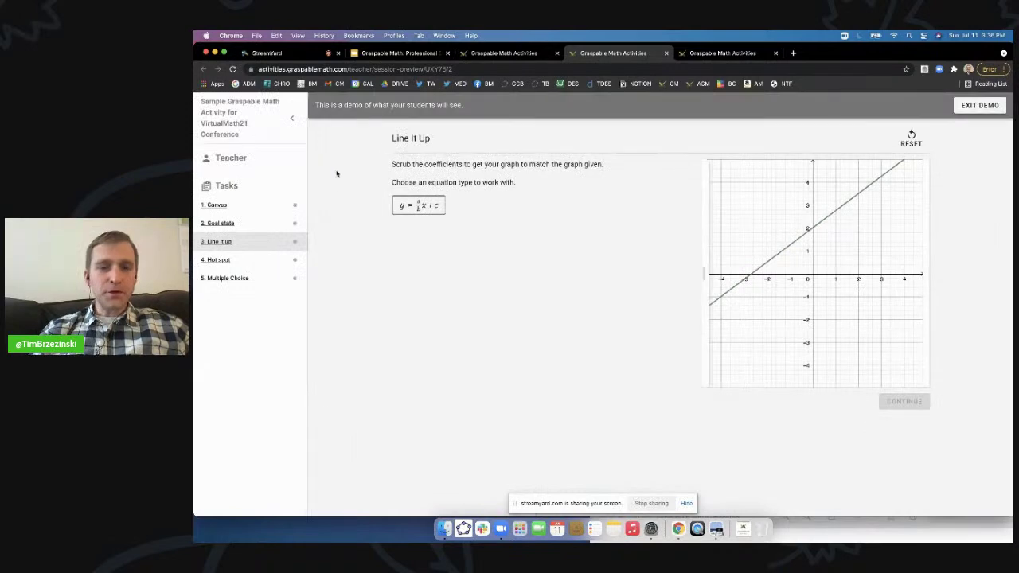
Step: Choose the equation type y = (a/b)x + c for the Line It Up task
scroll(421, 207, up, 5)
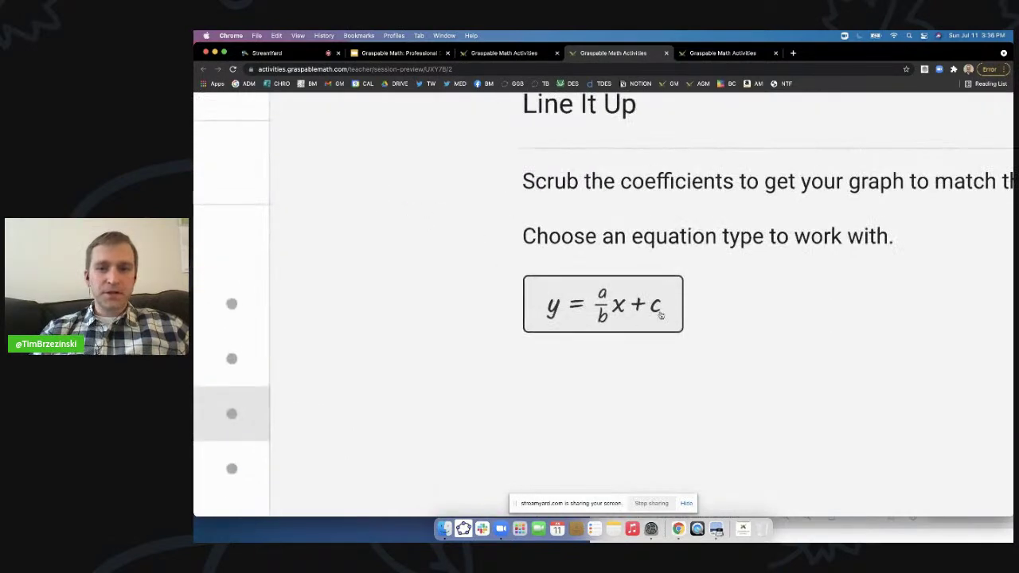
scroll(611, 317, down, 5)
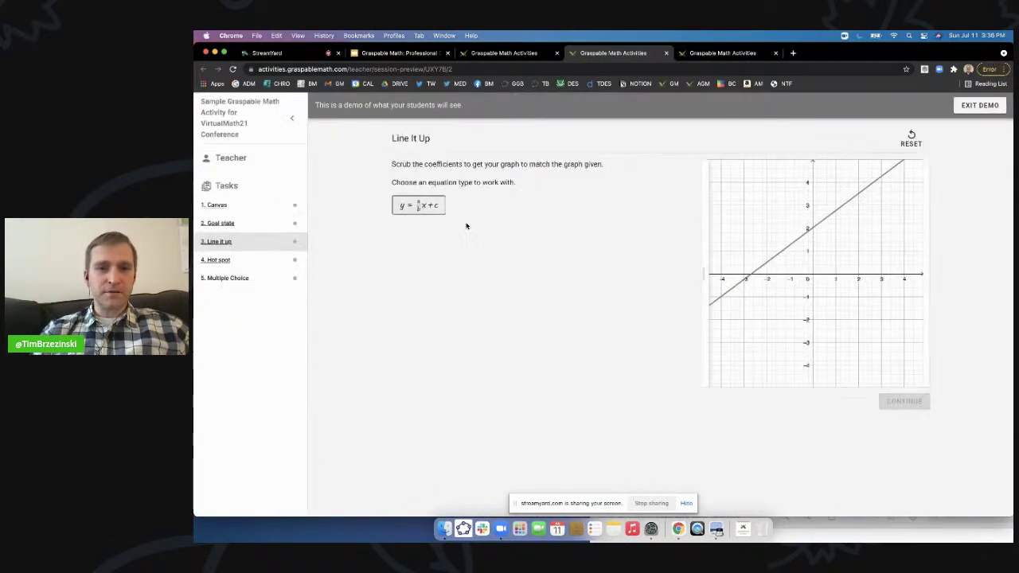
click(419, 207)
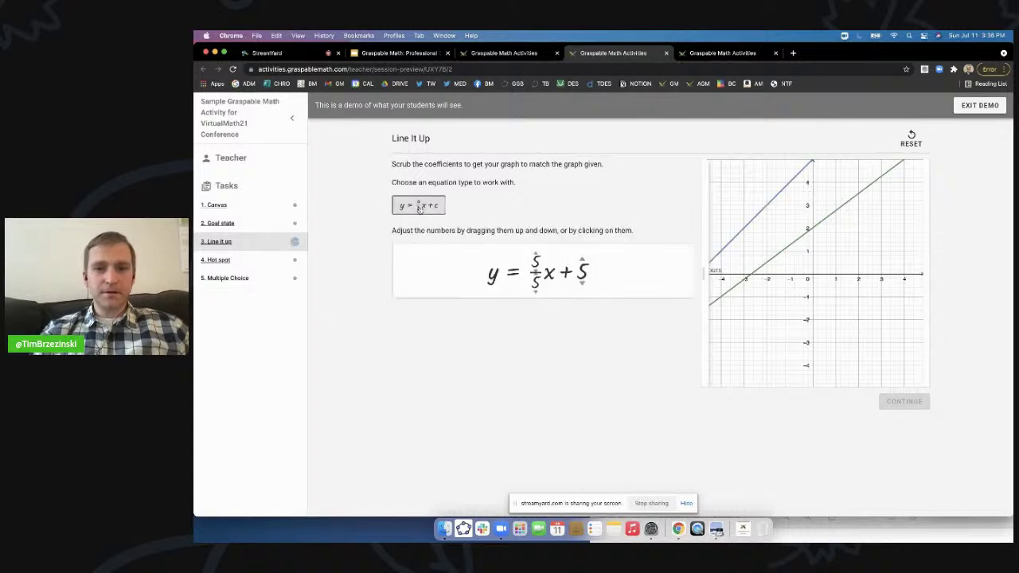
Step: Scrub the slope's numerator to 3 and on to 12, and scrub the equation's constant to 0
scroll(543, 288, up, 5)
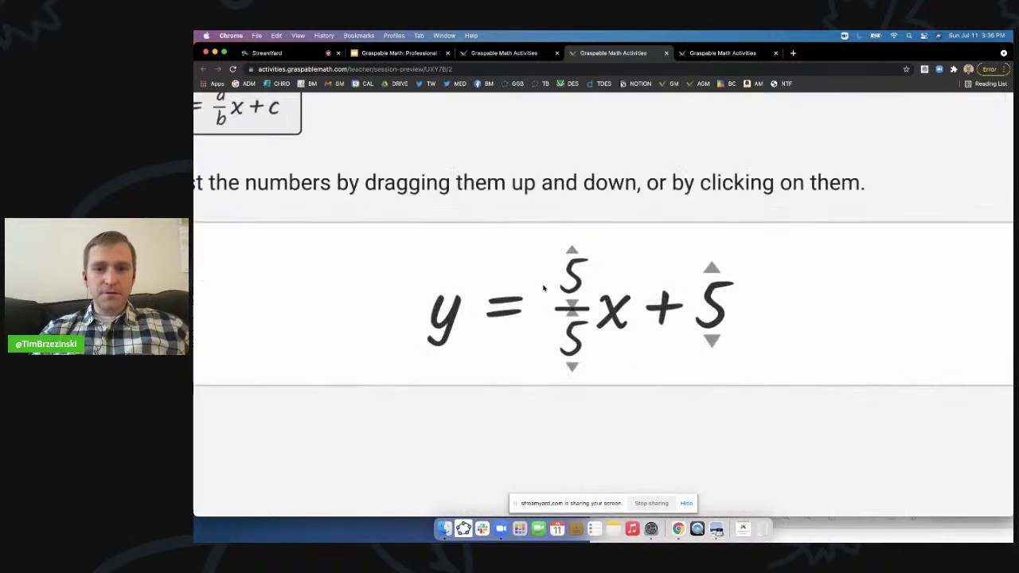
mouse_move(570, 250)
mouse_down()
mouse_move(570, 225)
mouse_move(570, 264)
mouse_up()
key(super+0)
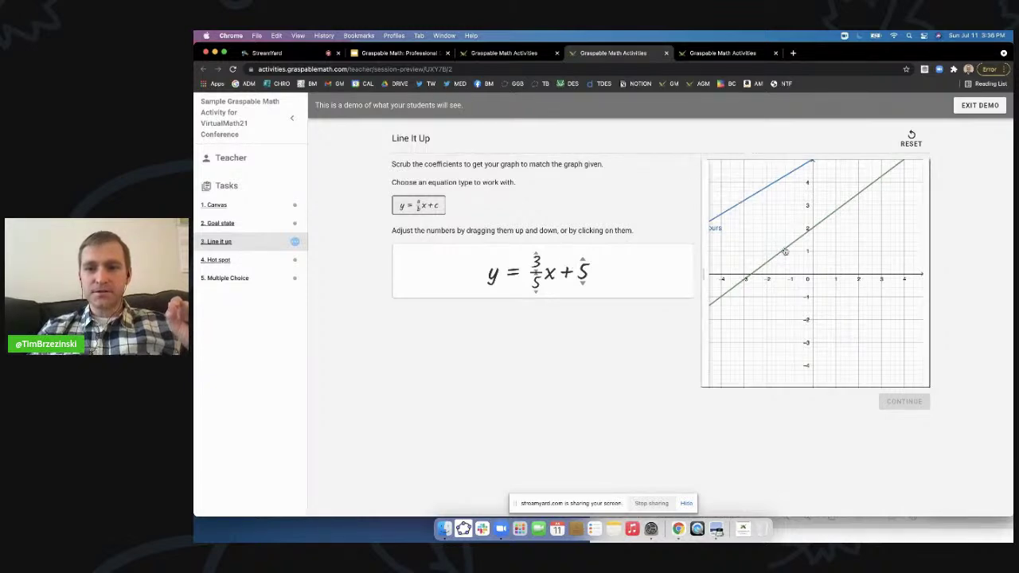
mouse_move(538, 261)
mouse_down()
mouse_move(535, 236)
mouse_move(538, 272)
mouse_move(535, 244)
mouse_up()
mouse_move(590, 265)
mouse_down()
mouse_move(589, 255)
mouse_move(589, 273)
mouse_up()
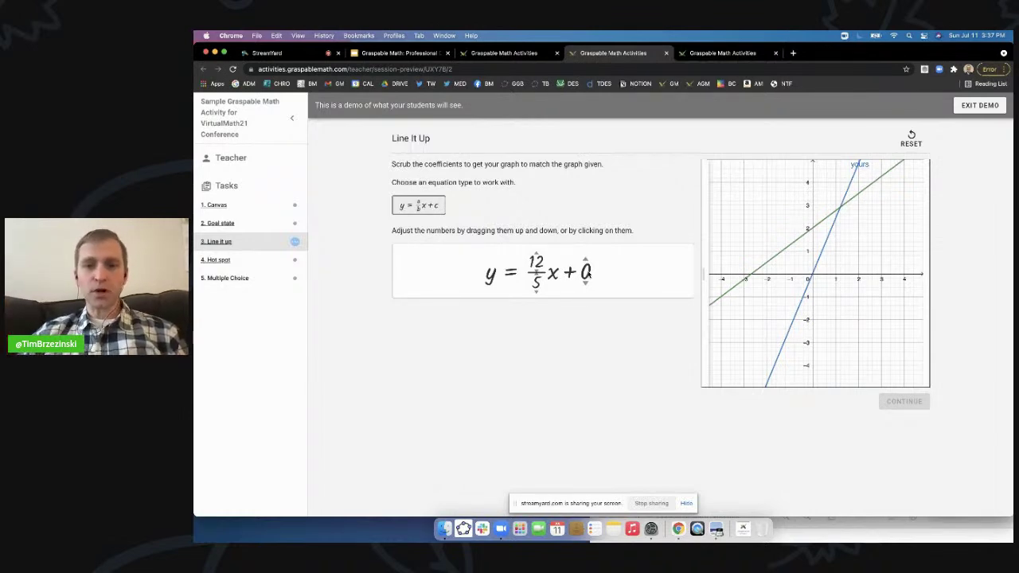
Step: Return to the teacher session and examine task 3's summary graph of student lines and each student's line equation and completion status
click(505, 52)
scroll(594, 330, up, 3)
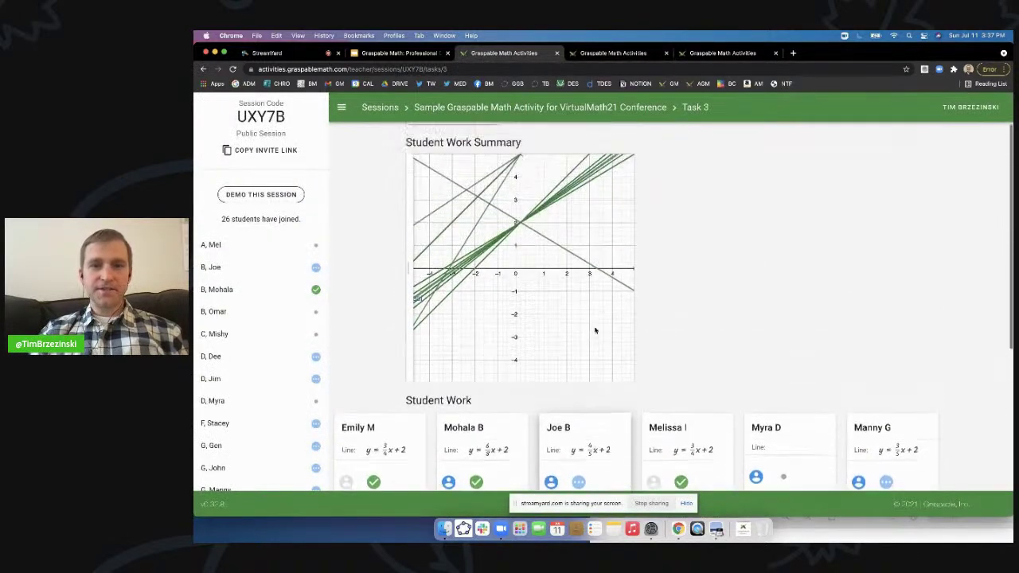
click(516, 264)
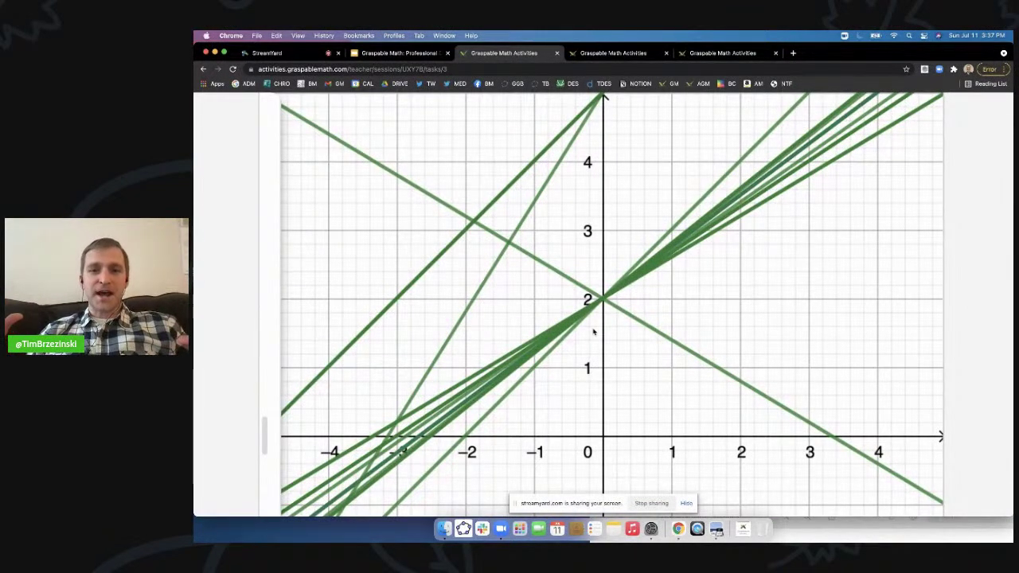
key(super+0)
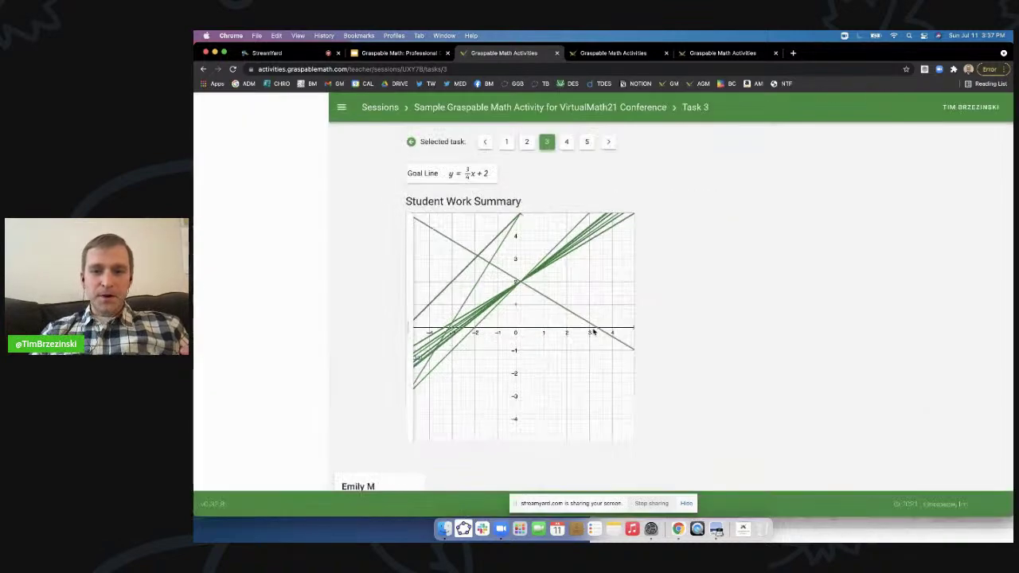
scroll(783, 370, down, 5)
scroll(782, 370, down, 2)
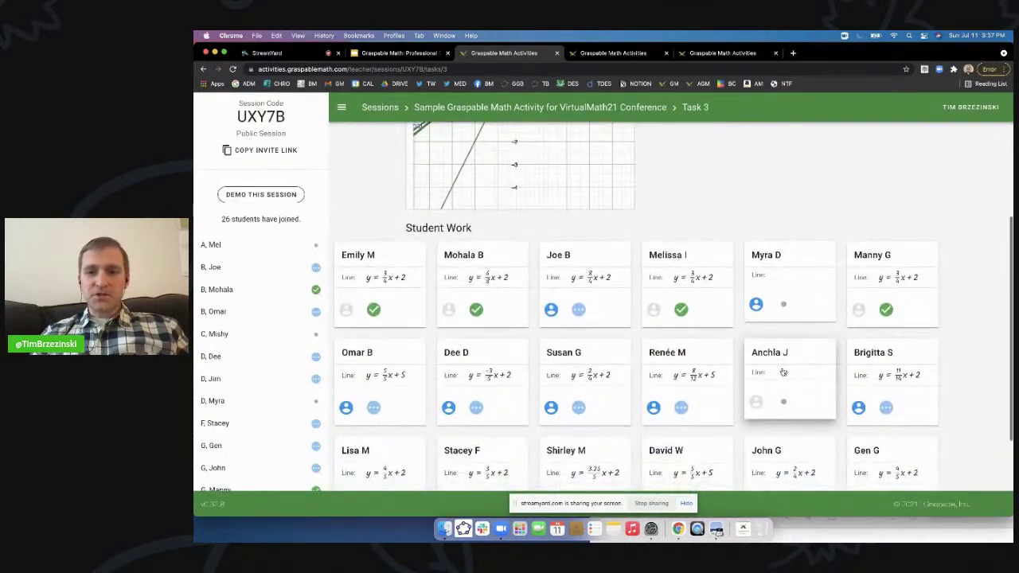
scroll(783, 373, down, 1)
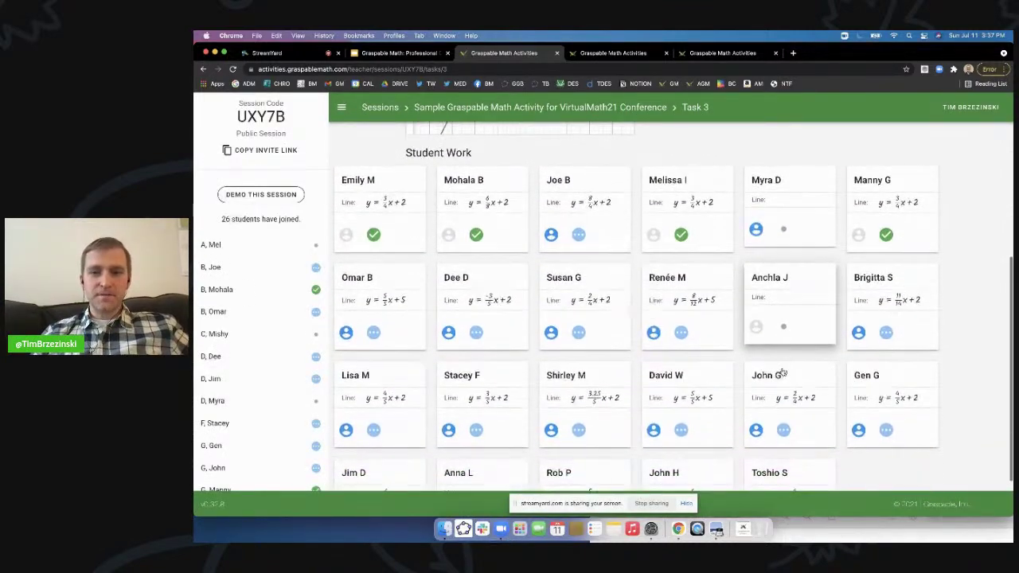
scroll(690, 300, down, 3)
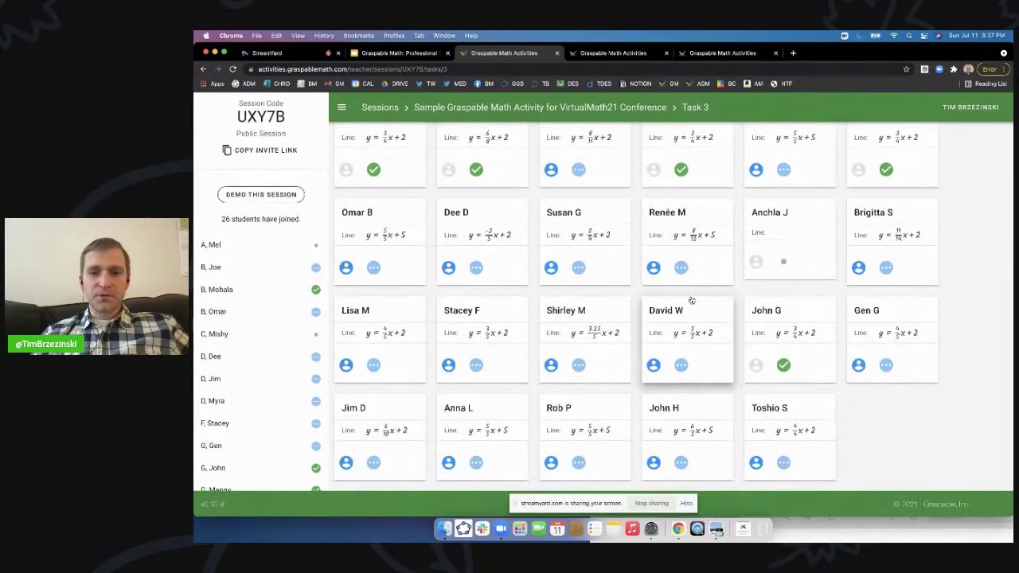
scroll(691, 300, up, 10)
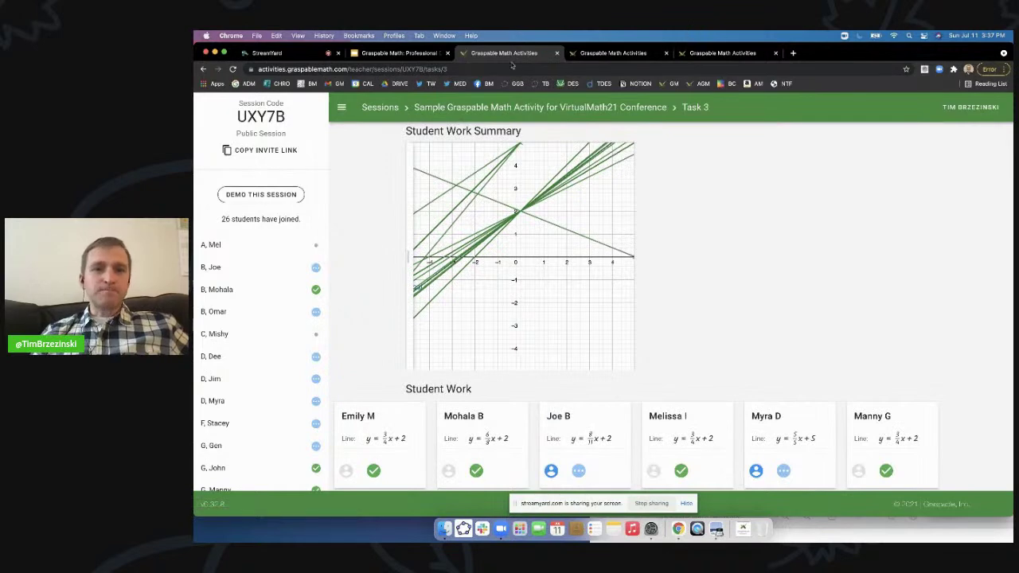
Step: Return to the student demo of the Line It Up task and set the slope's numerator to 3
click(609, 53)
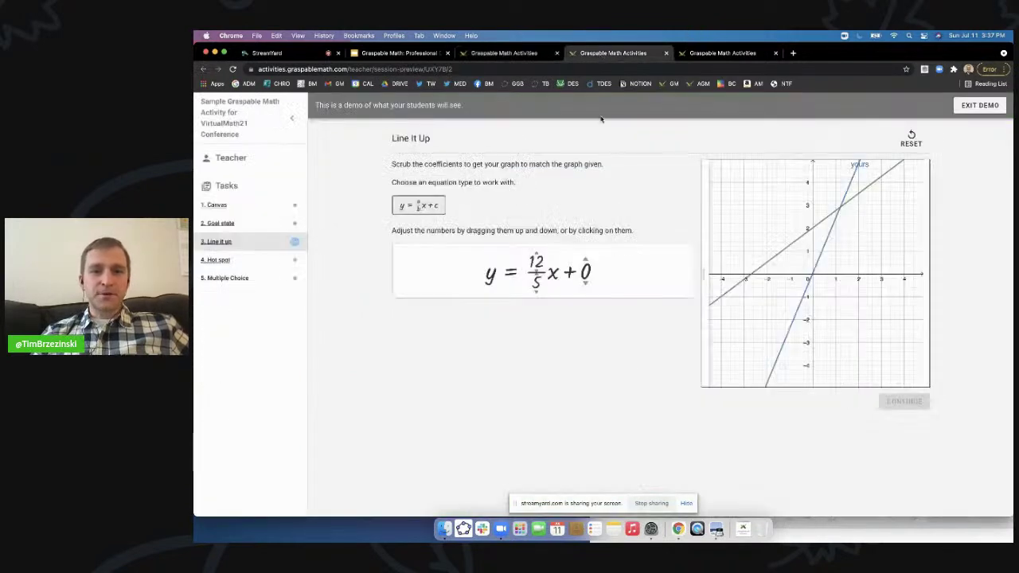
scroll(538, 274, up, 5)
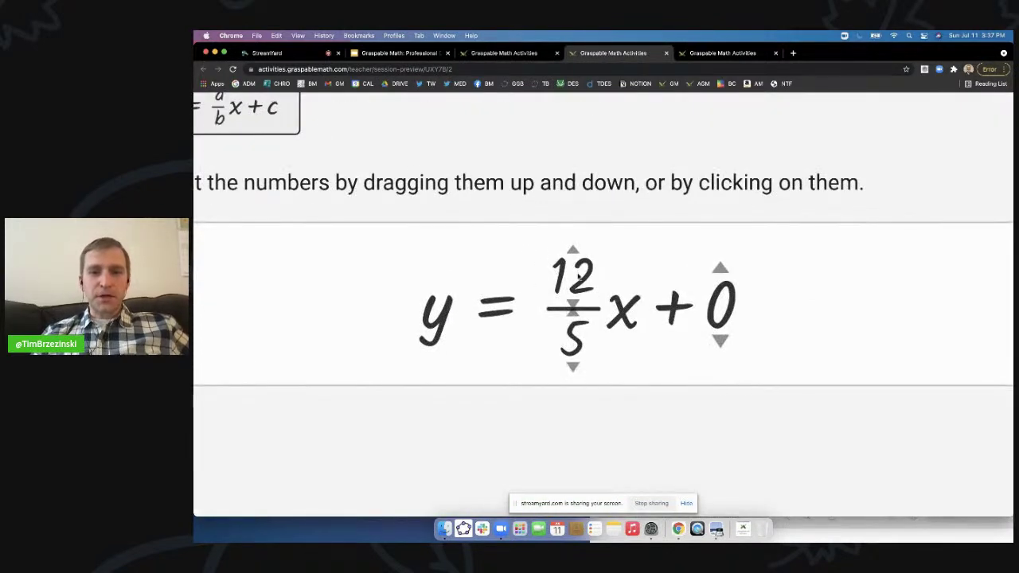
click(573, 283)
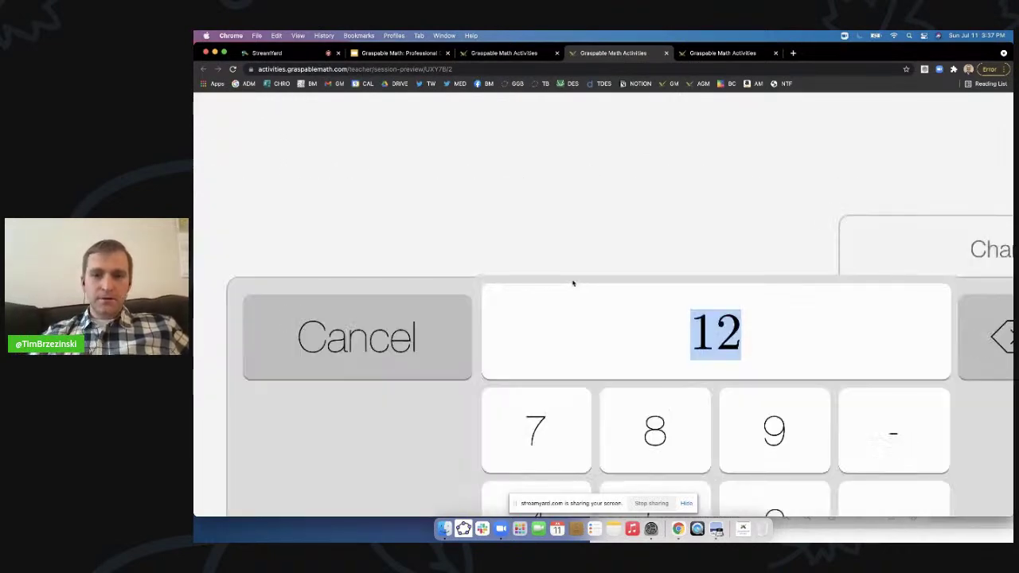
scroll(693, 327, down, 5)
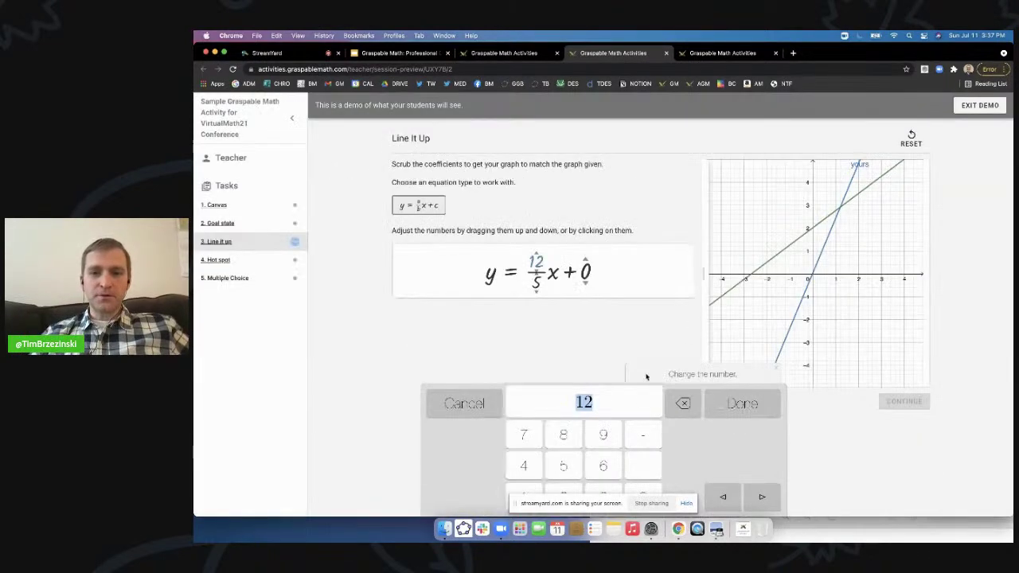
key(BackSpace)
text(3)
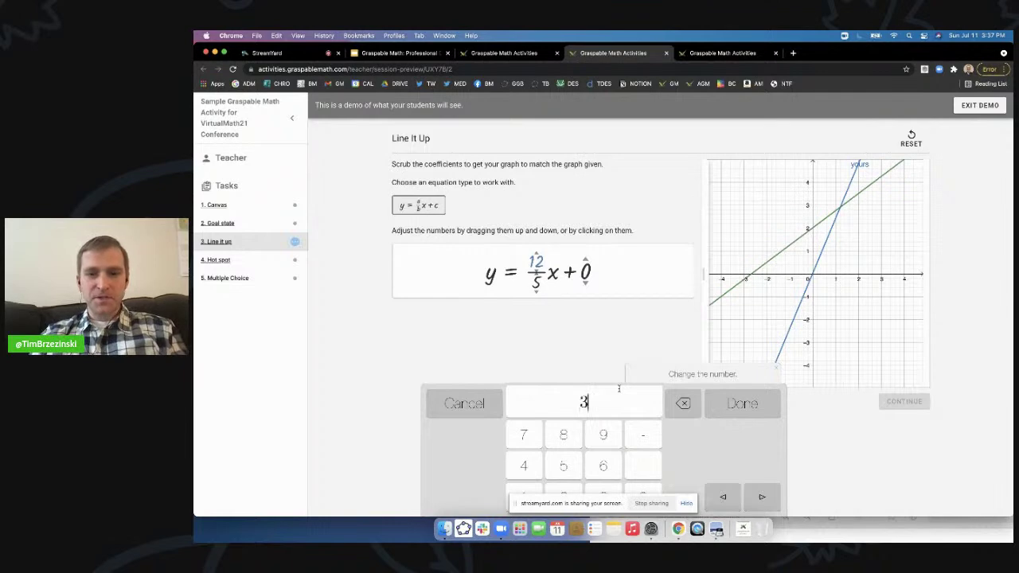
key(Return)
Step: Set the slope's denominator to 4 and scrub the equation's constant to 2
click(535, 284)
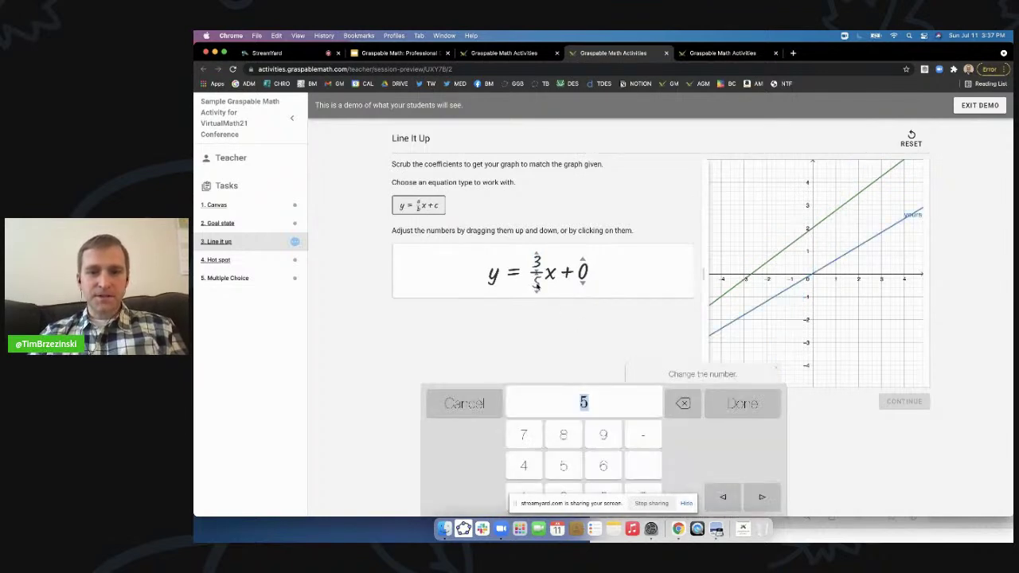
text(4)
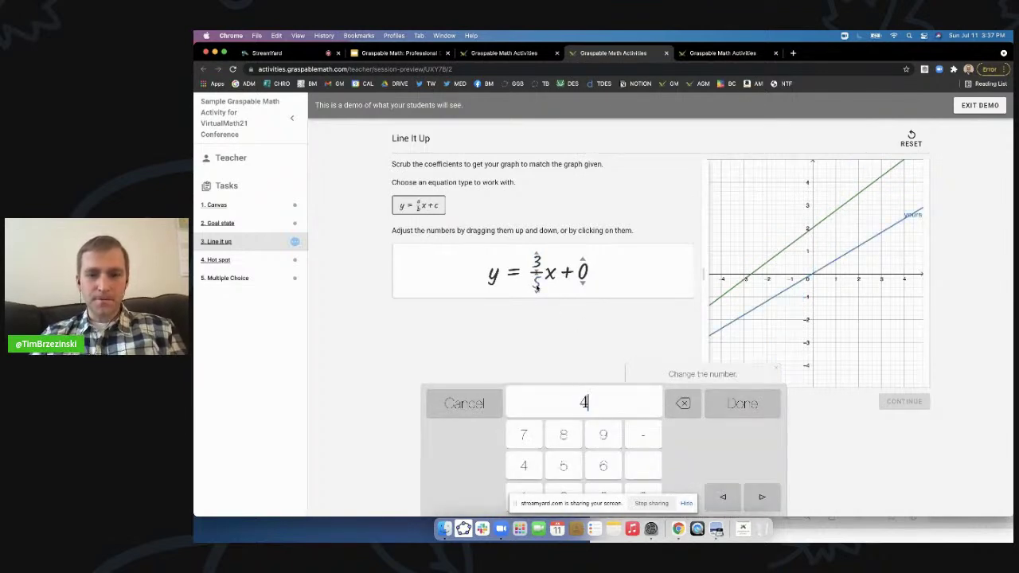
key(Return)
drag(585, 269, 582, 256)
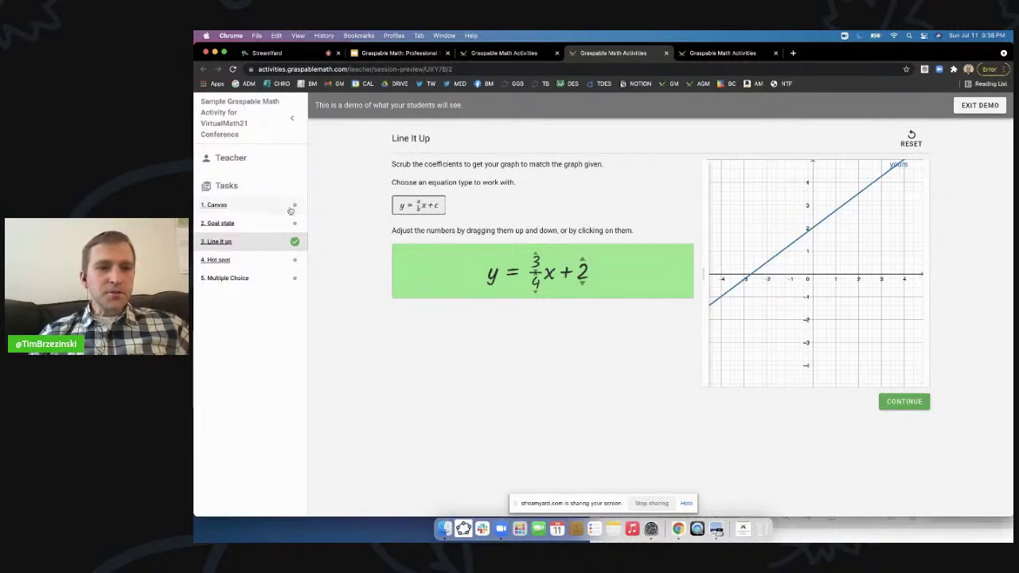
Step: Return to the teacher session and review task 3's summary graph and each student's line equation again
click(494, 58)
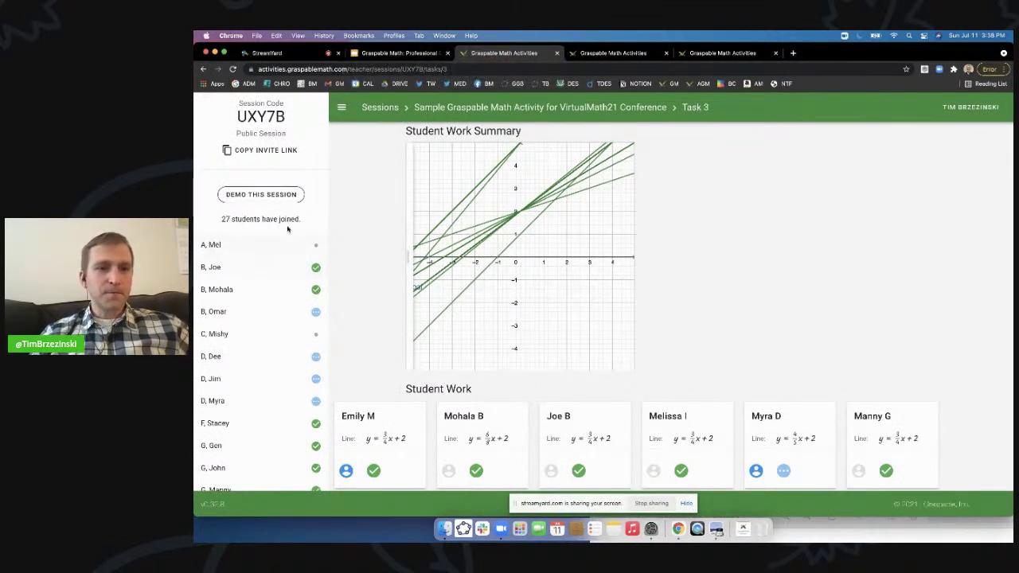
scroll(597, 246, up, 2)
scroll(735, 283, down, 5)
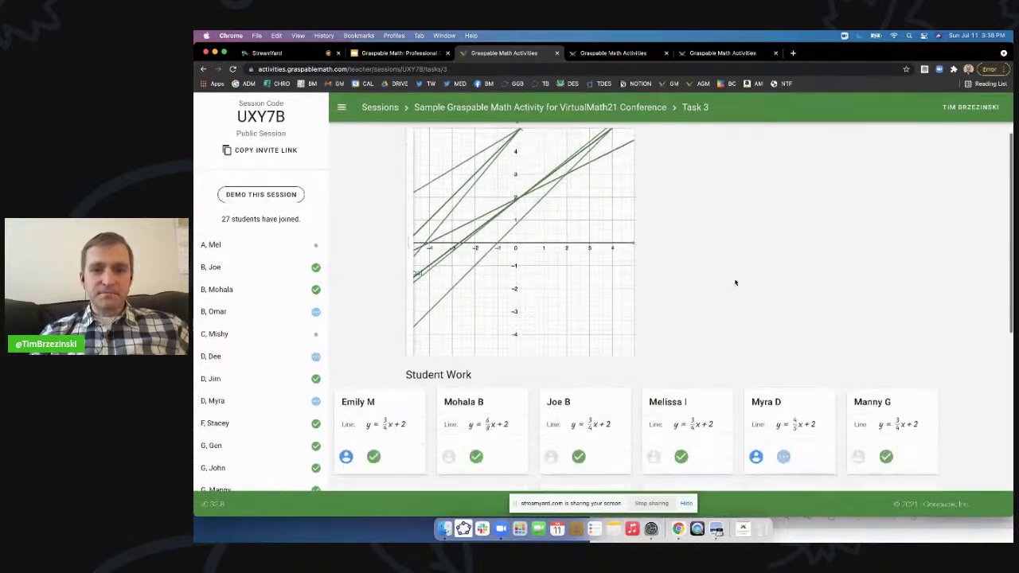
scroll(735, 283, down, 3)
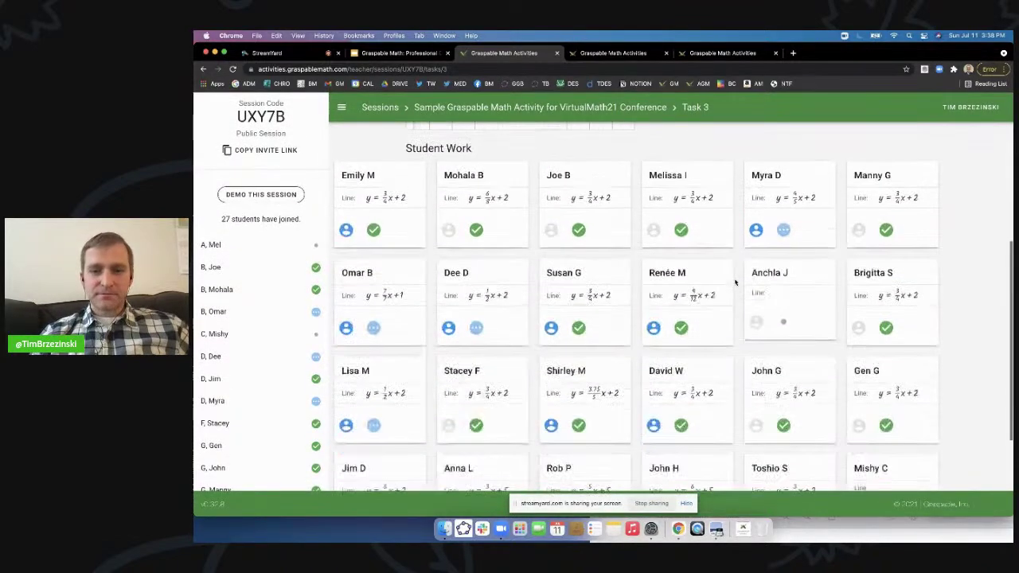
scroll(735, 283, up, 8)
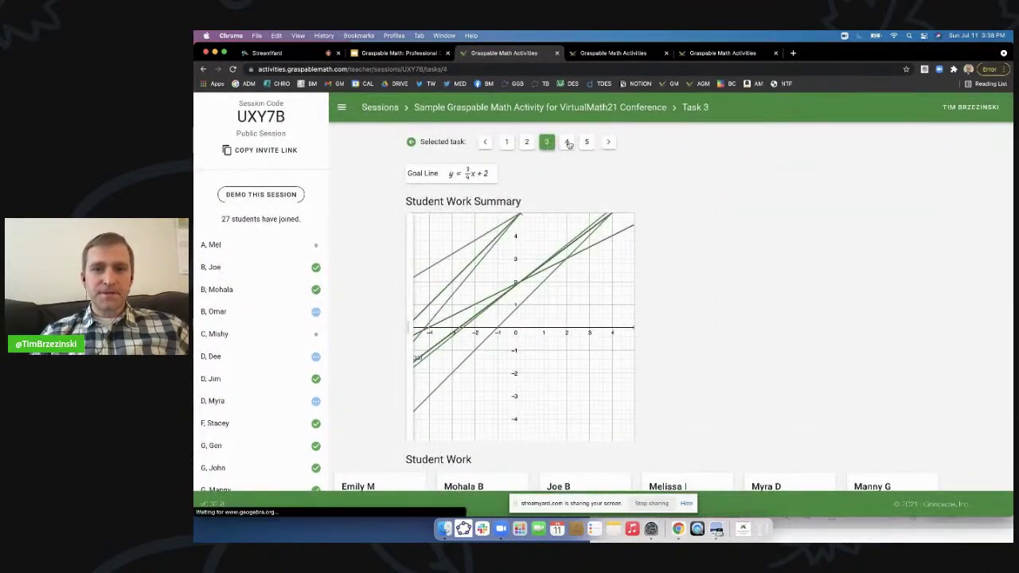
Step: Select task 4 in the teacher session, and open the Hot spot task in the student demo showing Goal State
click(568, 142)
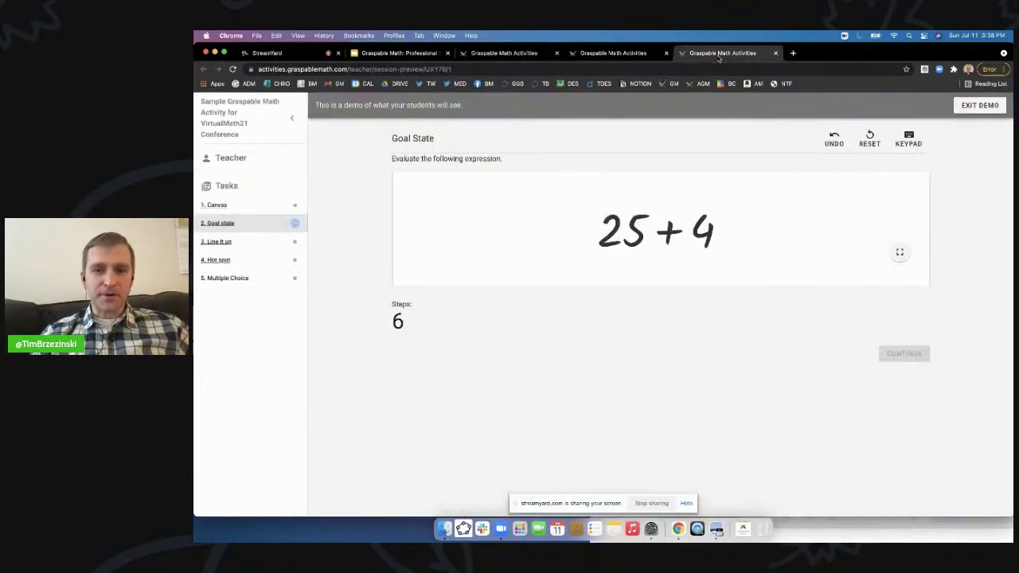
click(720, 52)
click(223, 260)
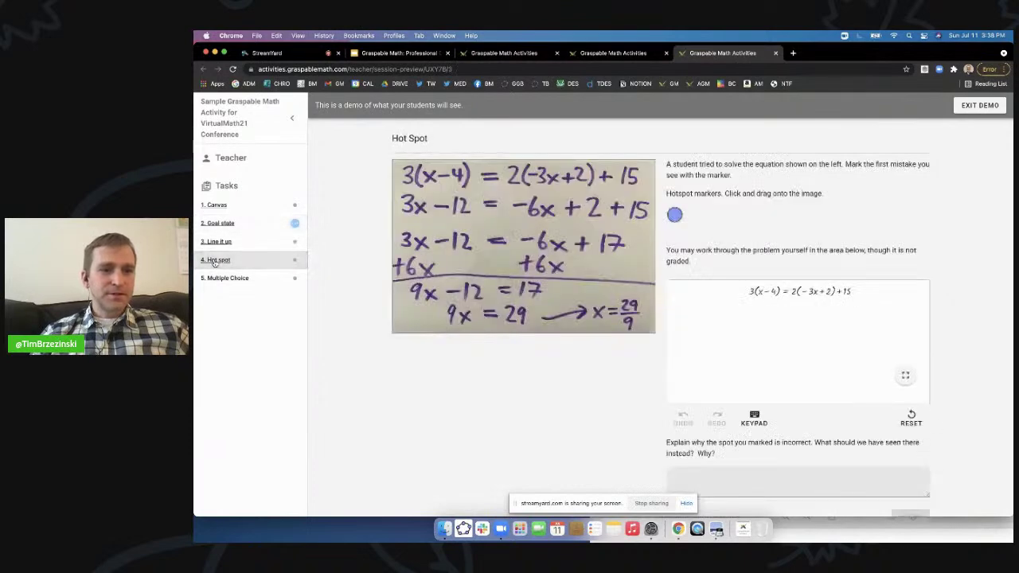
scroll(215, 264, up, 5)
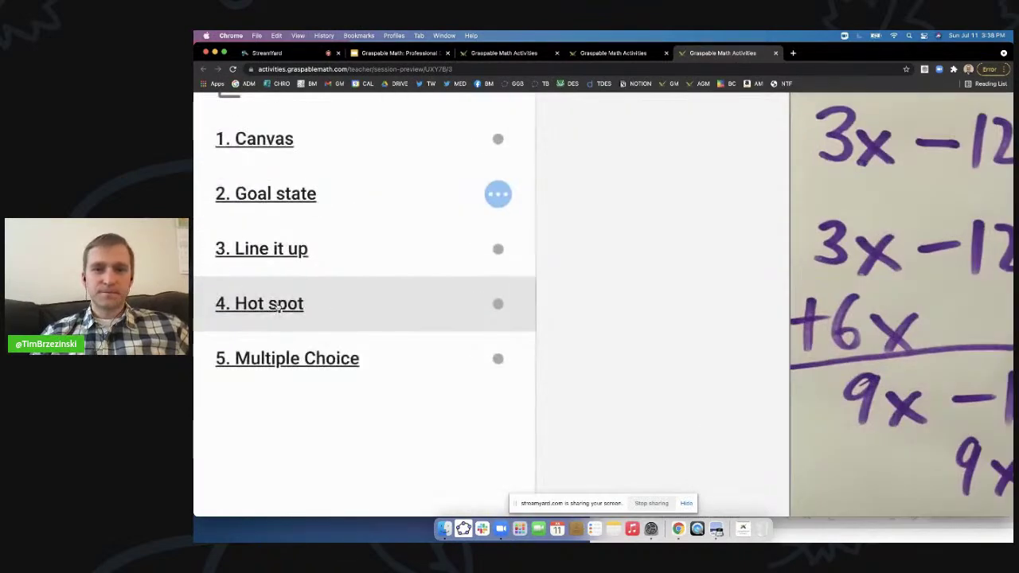
scroll(279, 309, down, 5)
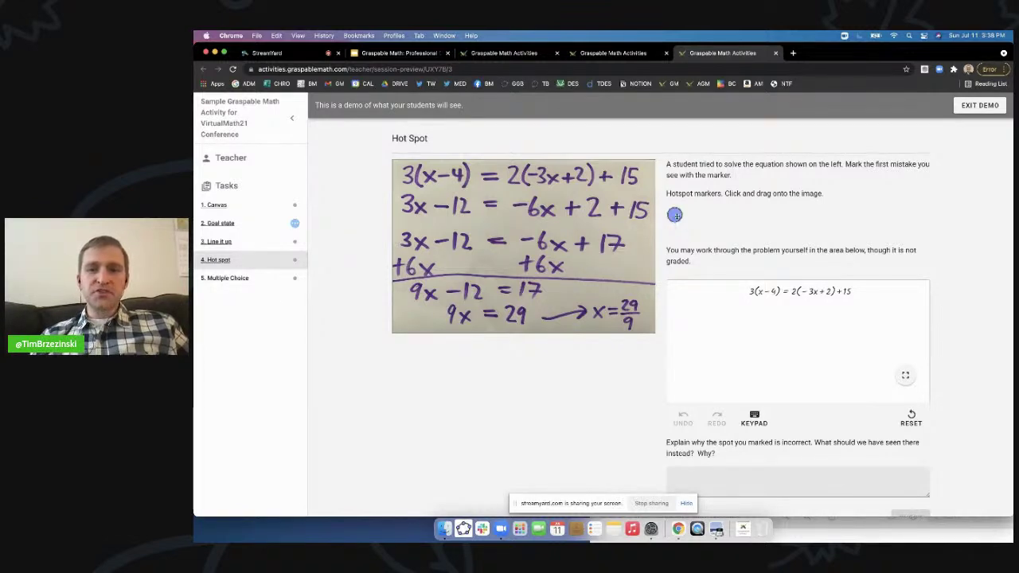
Step: Try the hotspot marker on the -6x + 17 line of the handwritten solution, and return it to its starting place
scroll(675, 216, up, 5)
mouse_move(606, 299)
mouse_down()
mouse_move(377, 316)
mouse_move(292, 340)
mouse_move(423, 379)
mouse_move(292, 359)
mouse_move(306, 381)
mouse_up()
scroll(305, 381, down, 5)
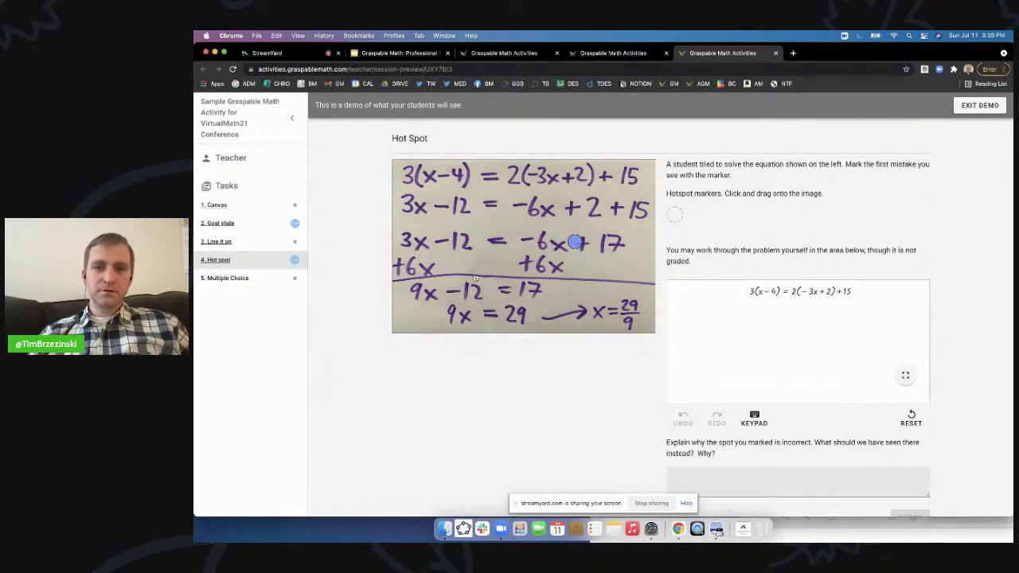
mouse_move(575, 242)
mouse_down()
mouse_move(574, 263)
mouse_move(604, 287)
mouse_move(596, 266)
mouse_move(681, 221)
mouse_move(674, 214)
mouse_up()
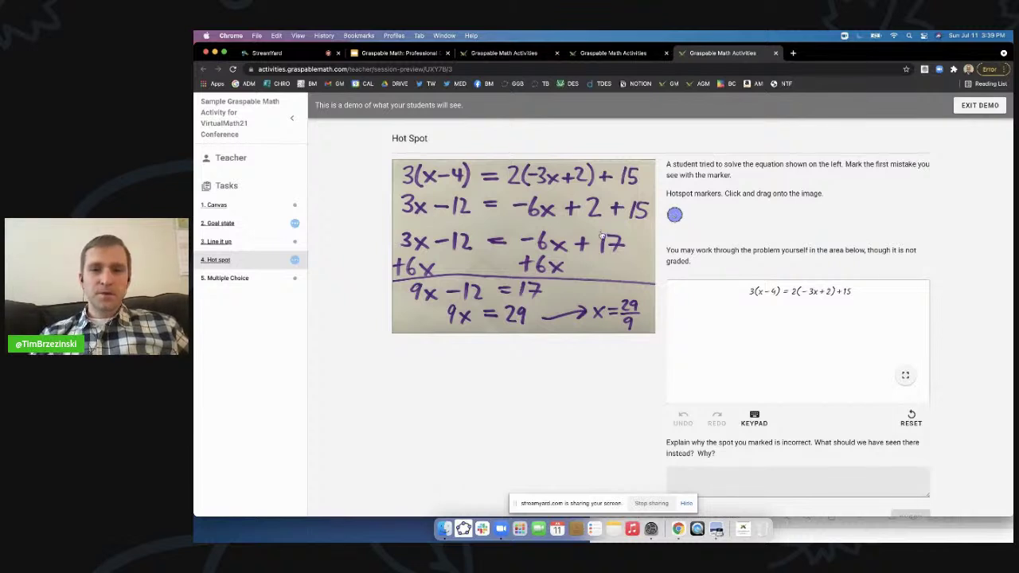
Step: Return to the teacher session and examine task 4's student work summary image and the first row of student cards
click(603, 54)
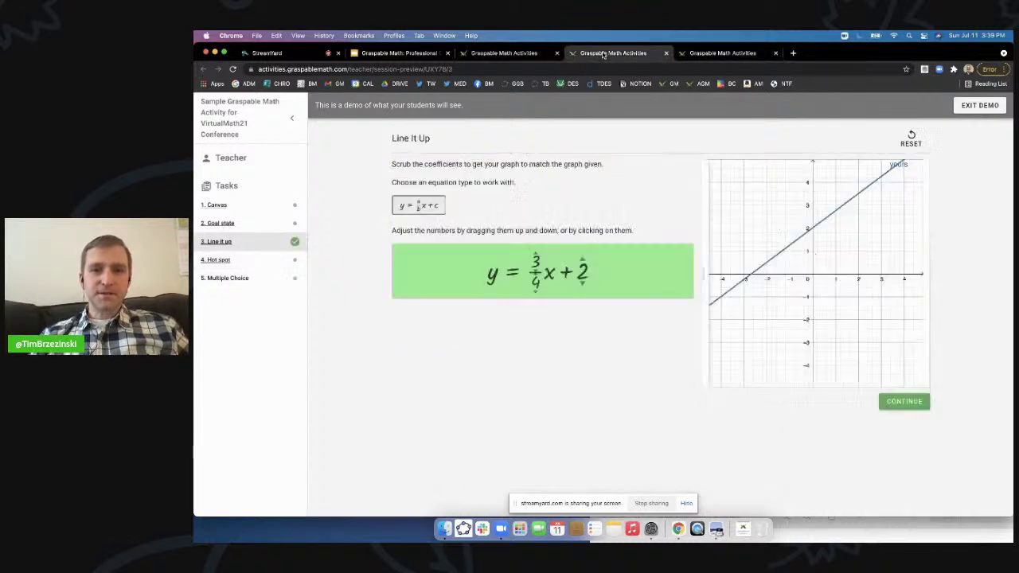
click(532, 54)
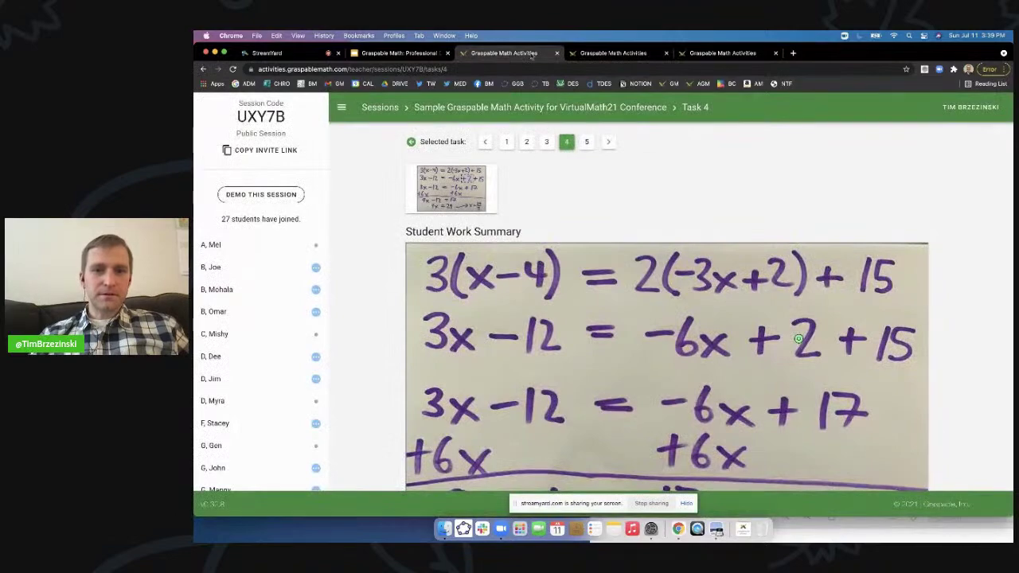
scroll(596, 210, down, 5)
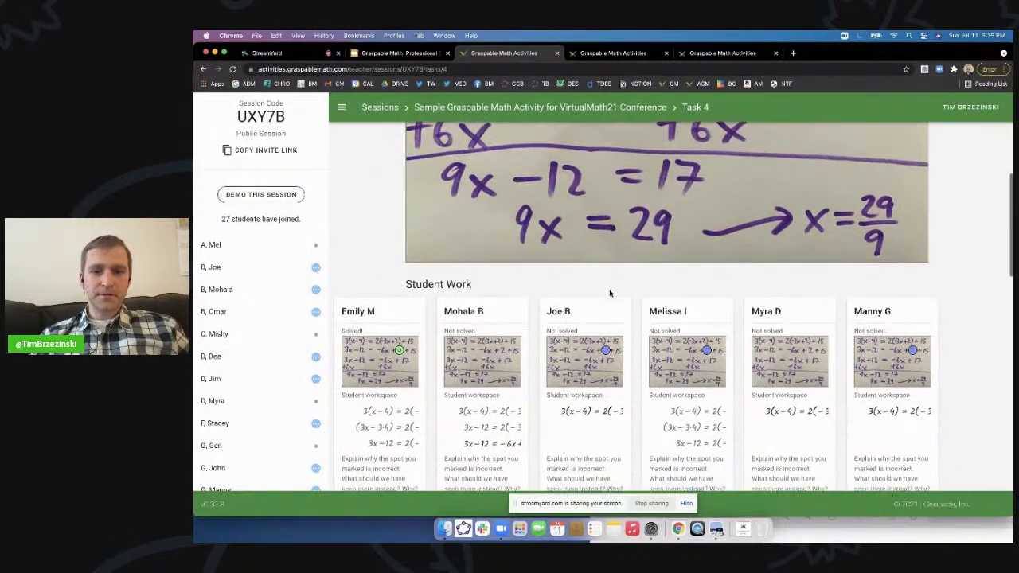
scroll(562, 368, down, 3)
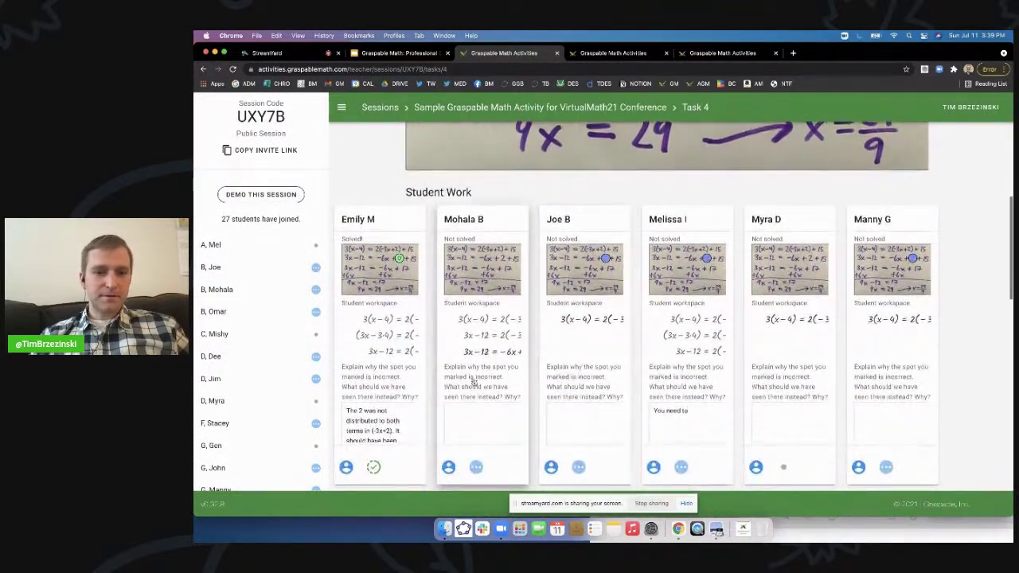
Step: Examine the first few students' marked spots, algebra workspaces and written explanations for task 4 up close
scroll(410, 277, up, 5)
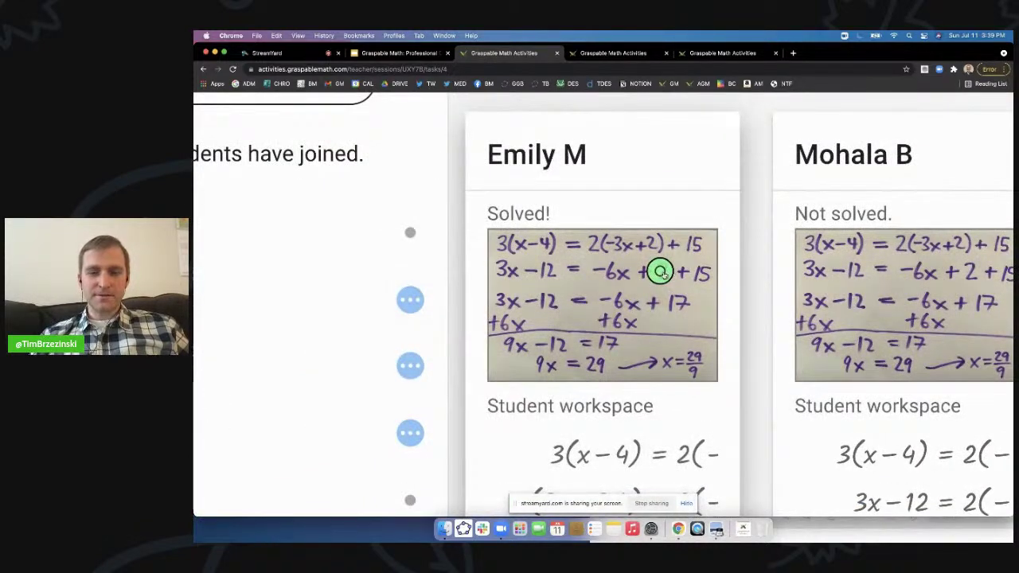
scroll(660, 271, right, 1)
scroll(662, 274, right, 5)
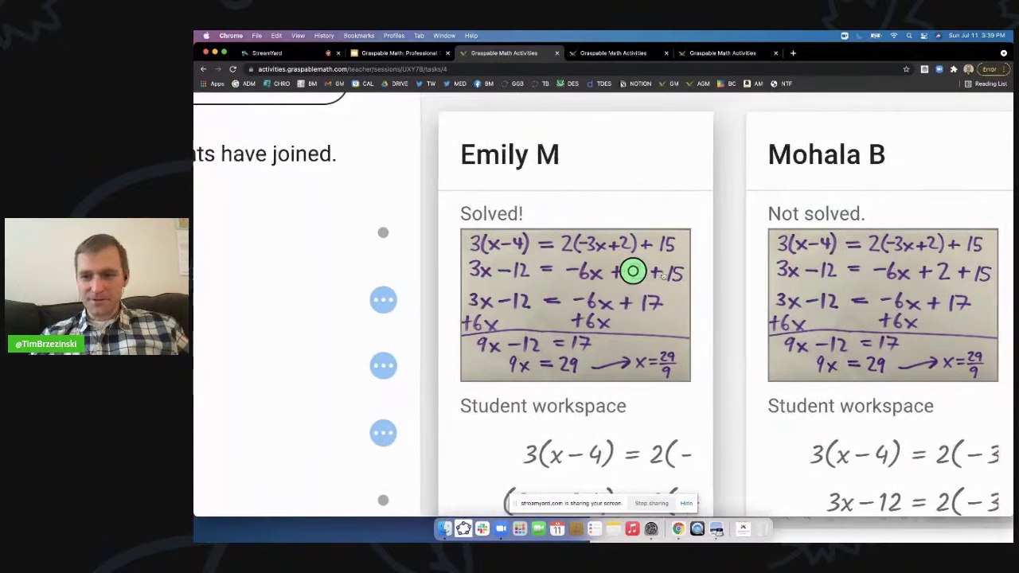
scroll(662, 274, right, 4)
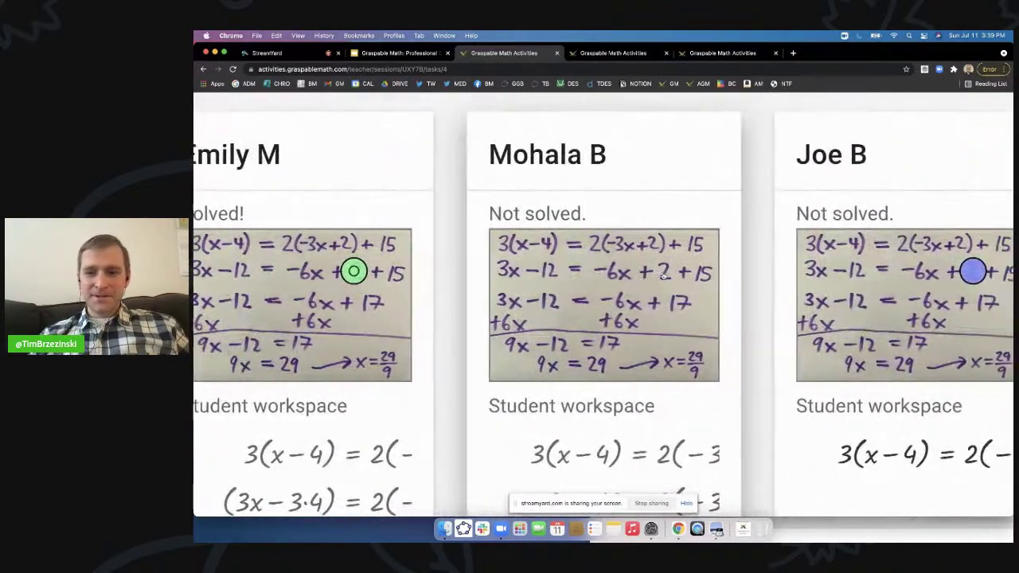
scroll(678, 282, right, 1)
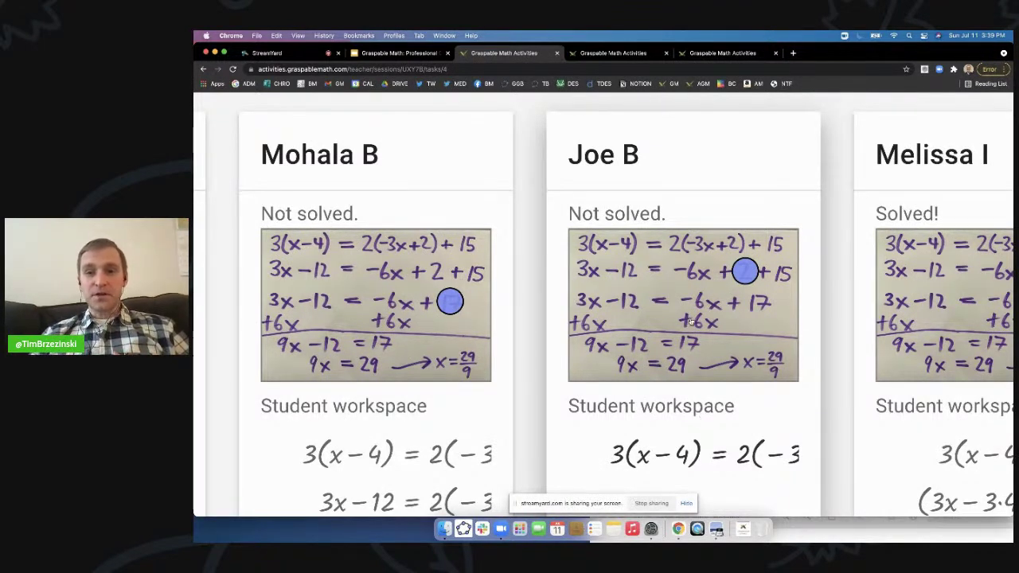
scroll(691, 322, right, 1)
scroll(720, 321, down, 3)
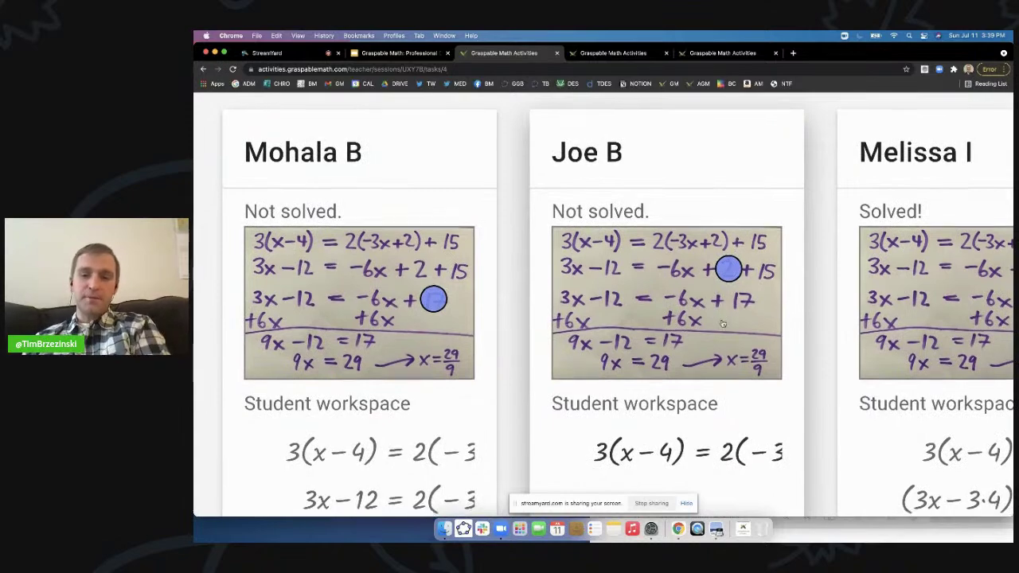
scroll(720, 321, down, 3)
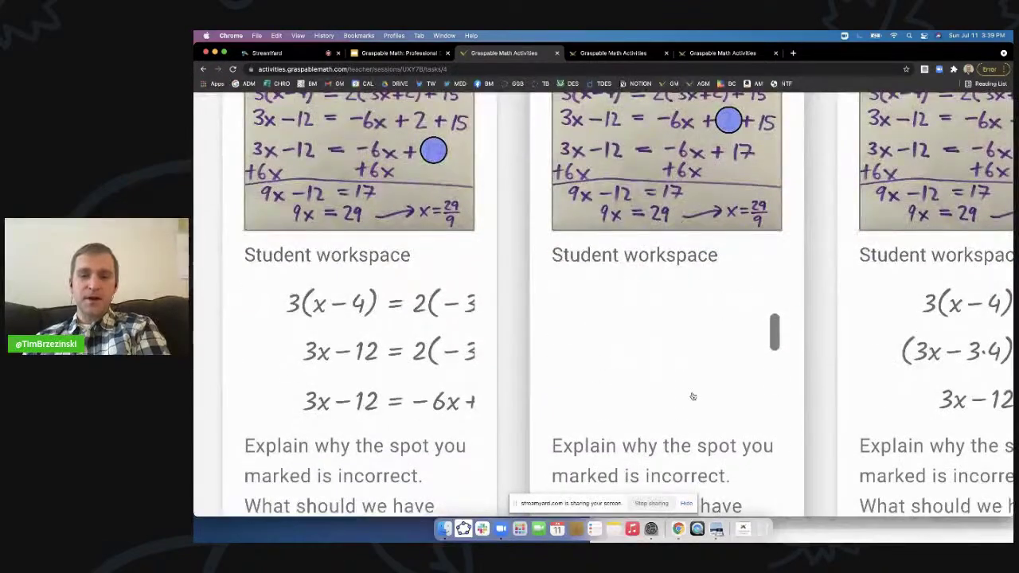
scroll(685, 414, down, 3)
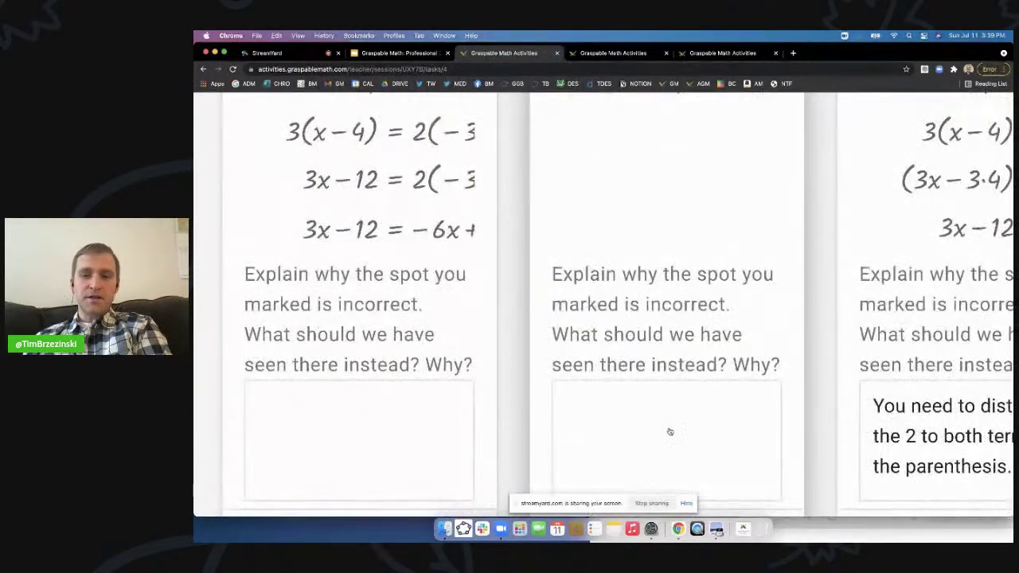
key(super+0)
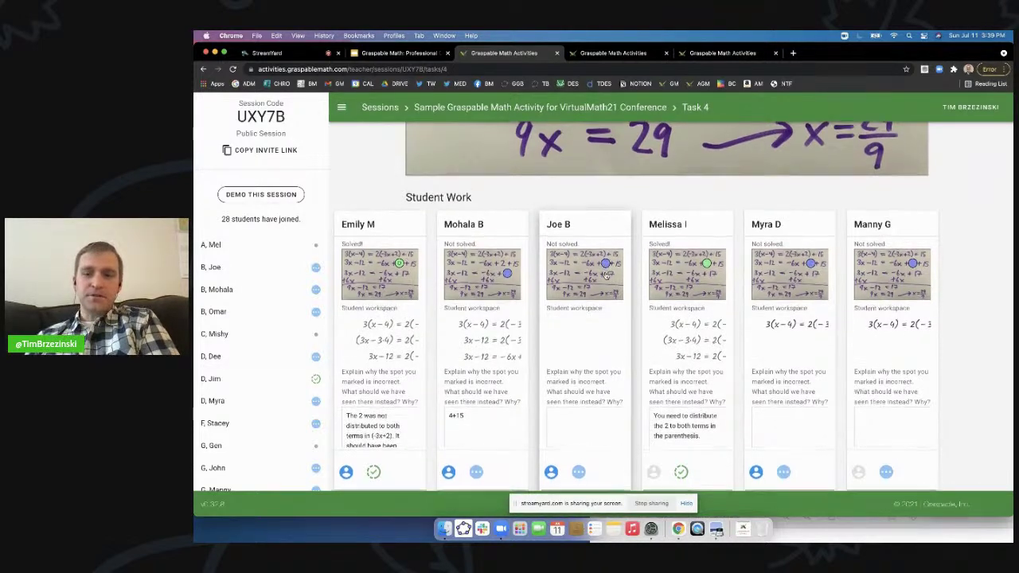
Step: Examine the completion status on the fourth student's card, and review the marker colours and explanations on the other task 4 cards
scroll(607, 272, down, 1)
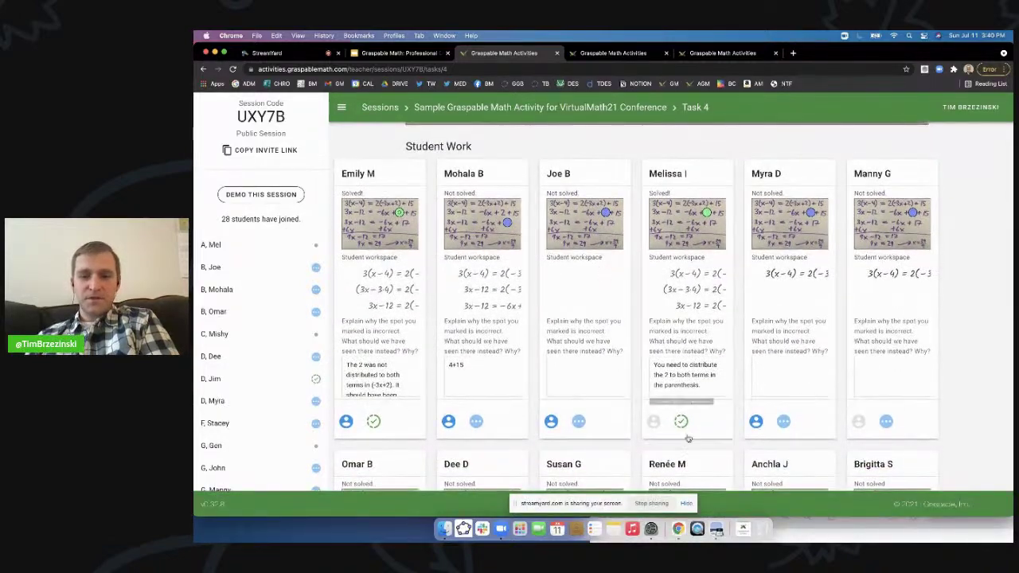
mouse_move(680, 439)
scroll(680, 430, up, 5)
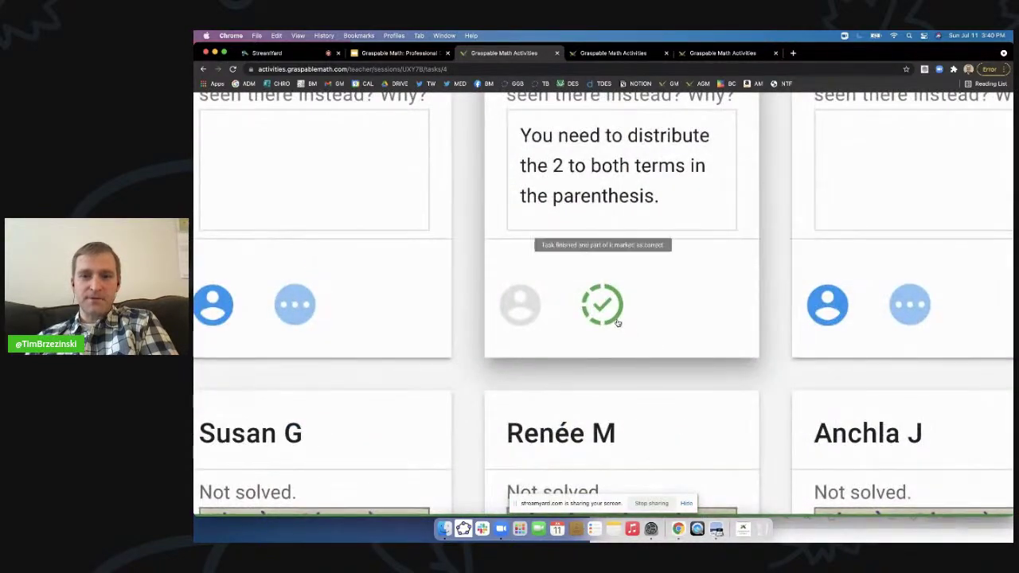
scroll(617, 322, down, 5)
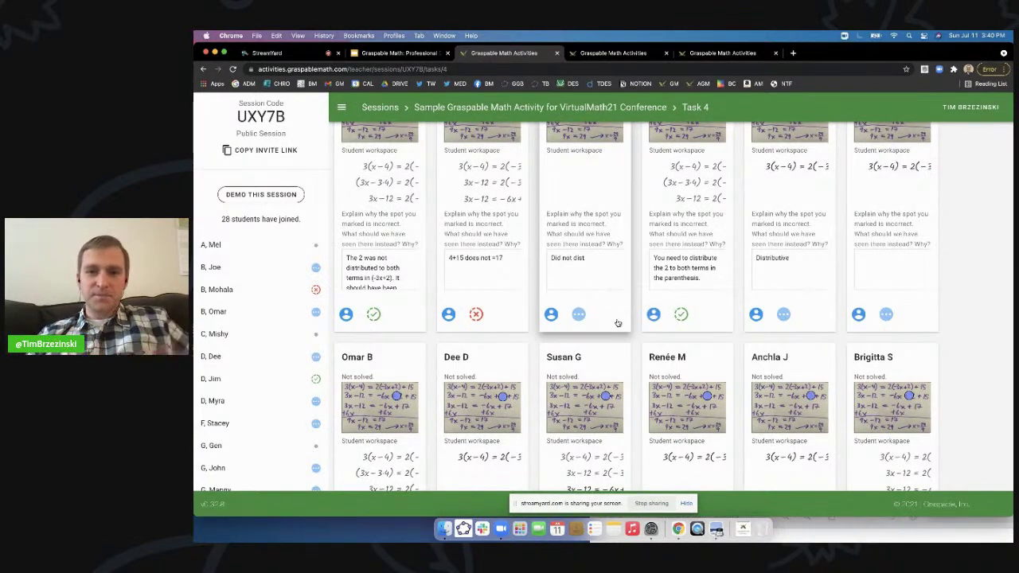
scroll(618, 323, down, 1)
scroll(617, 323, up, 3)
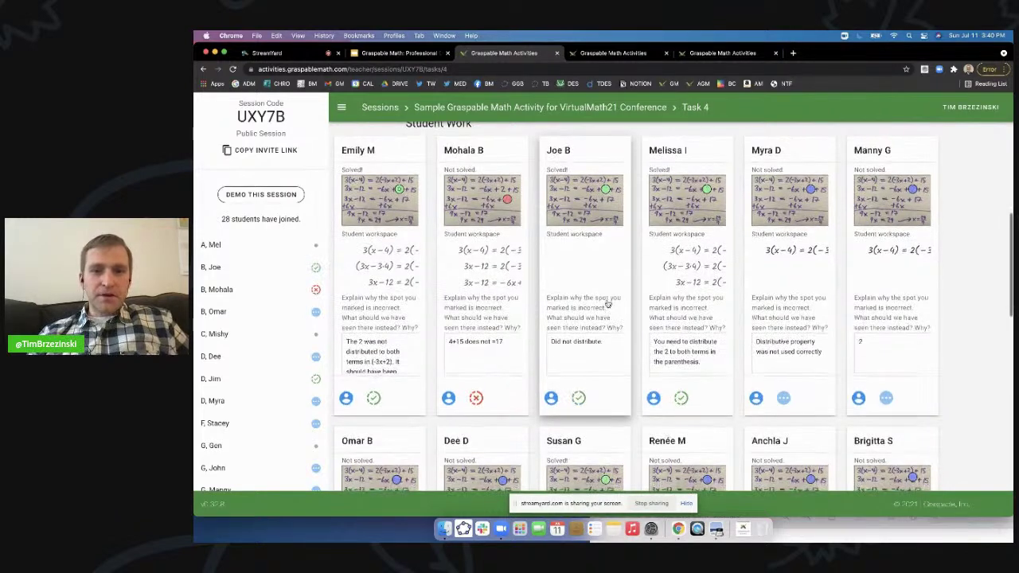
scroll(608, 310, down, 1)
scroll(609, 310, down, 1)
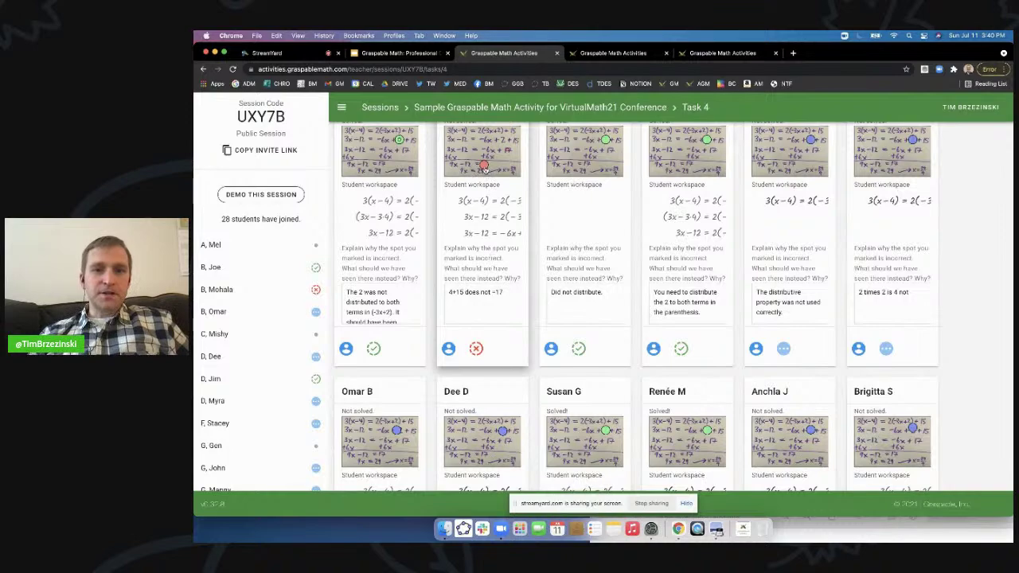
Step: Examine the red-marked spot and algebra workspace on the second student's task 4 card up close
scroll(483, 169, up, 5)
scroll(612, 302, down, 1)
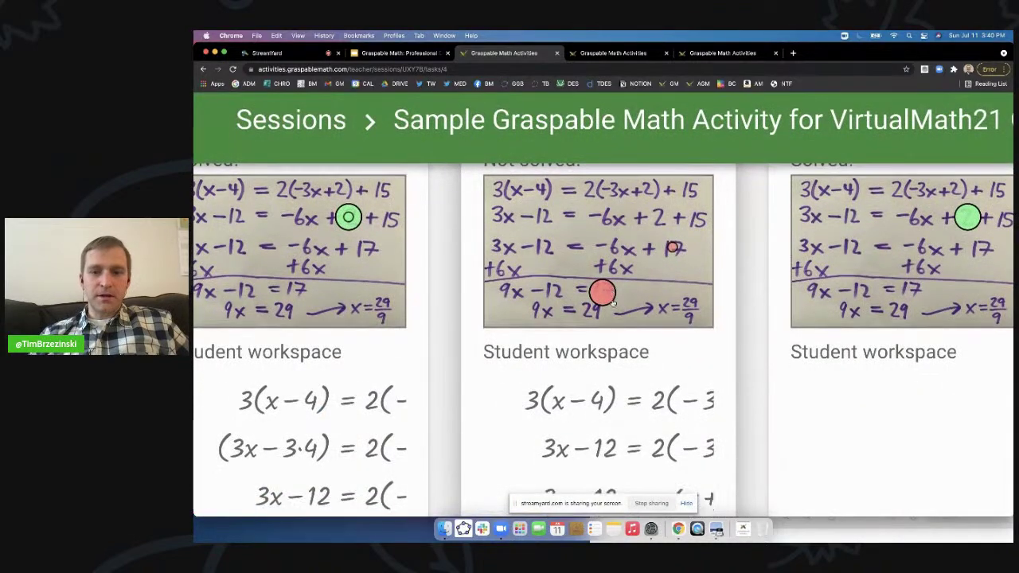
scroll(613, 304, down, 5)
scroll(614, 304, up, 1)
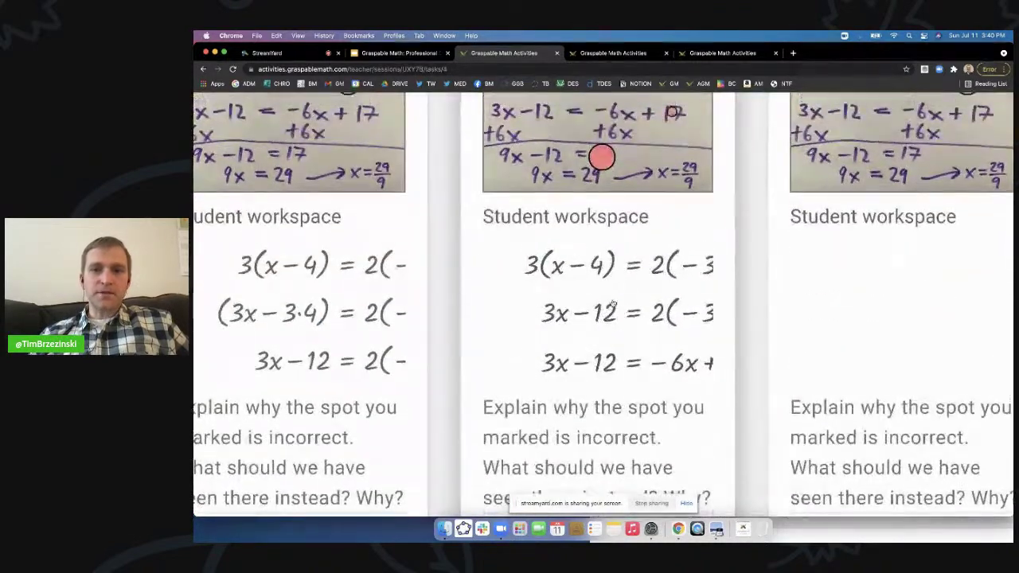
scroll(613, 302, down, 3)
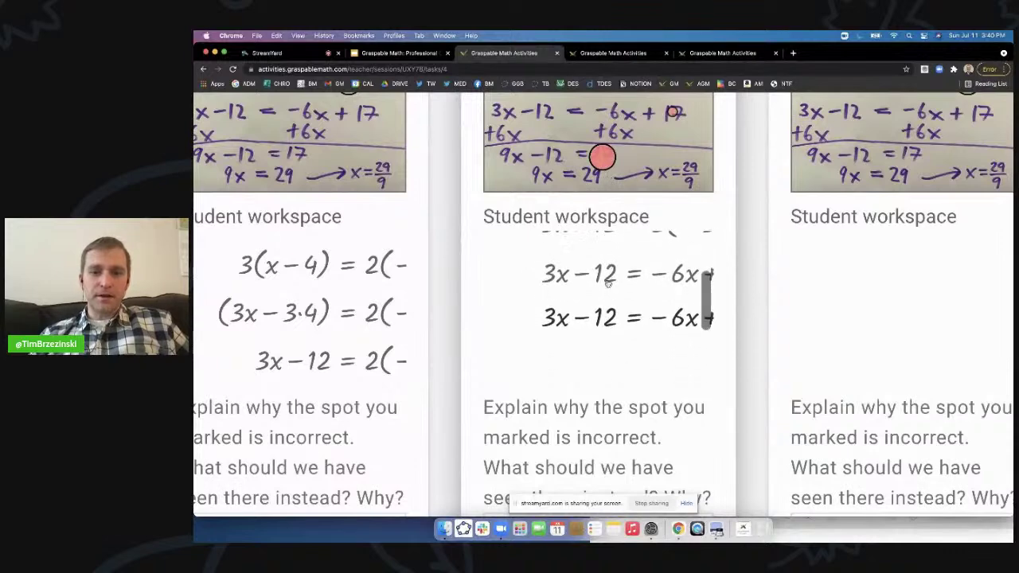
scroll(609, 318, down, 3)
scroll(613, 379, down, 5)
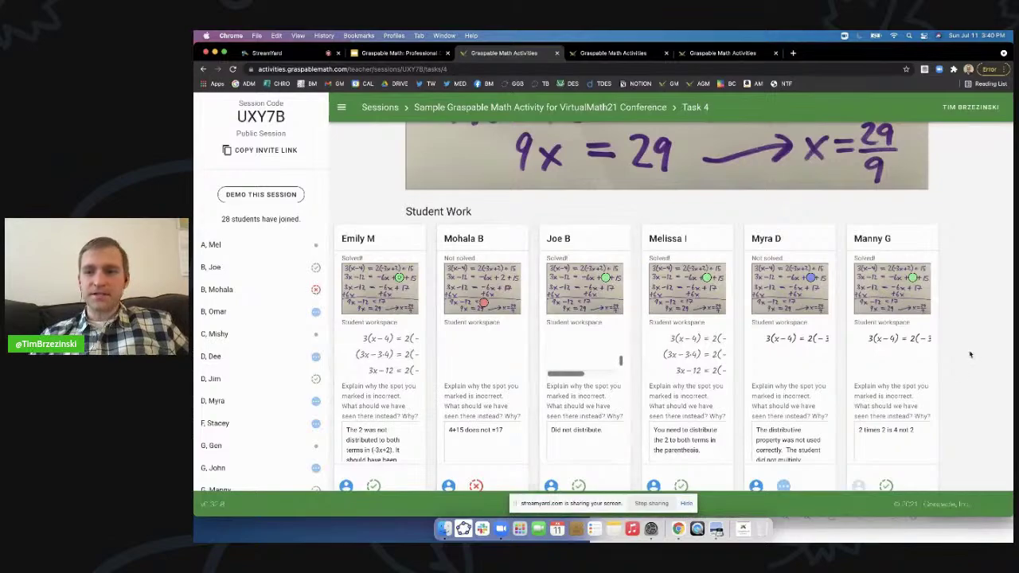
Step: Review the markers, workspaces and explanations on the remaining task 4 student cards through the last row
scroll(969, 383, down, 5)
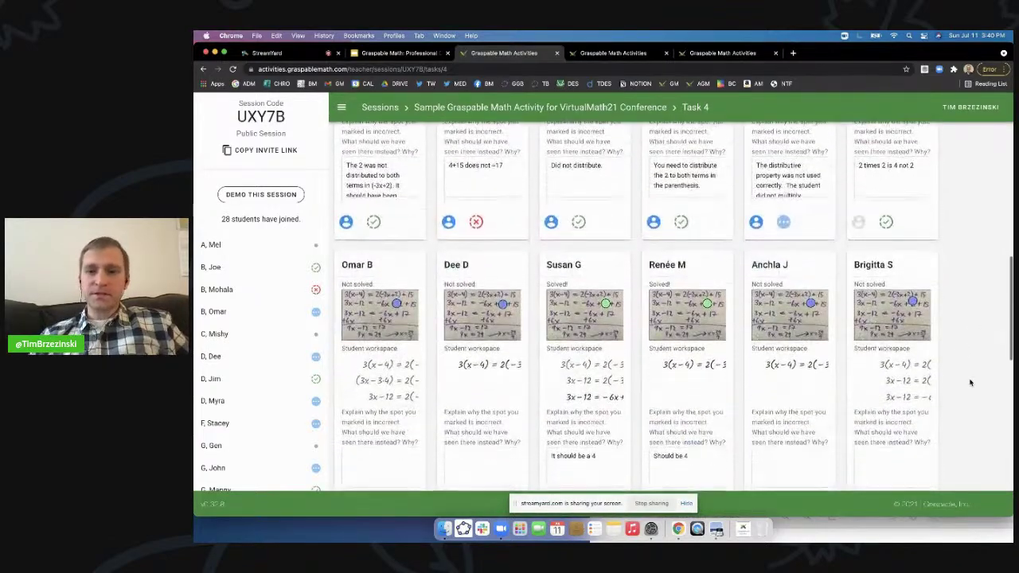
scroll(969, 383, down, 5)
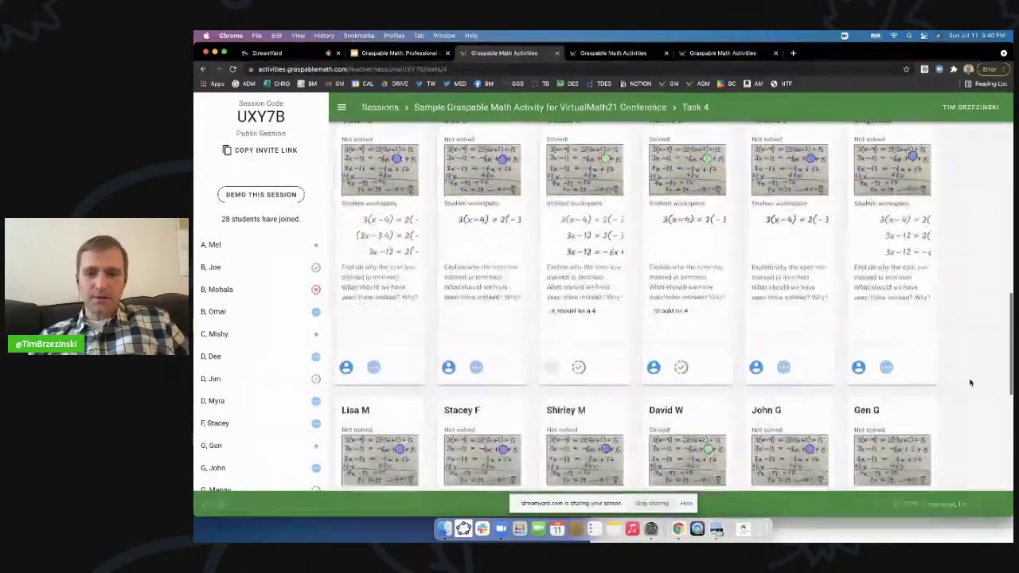
scroll(970, 383, down, 5)
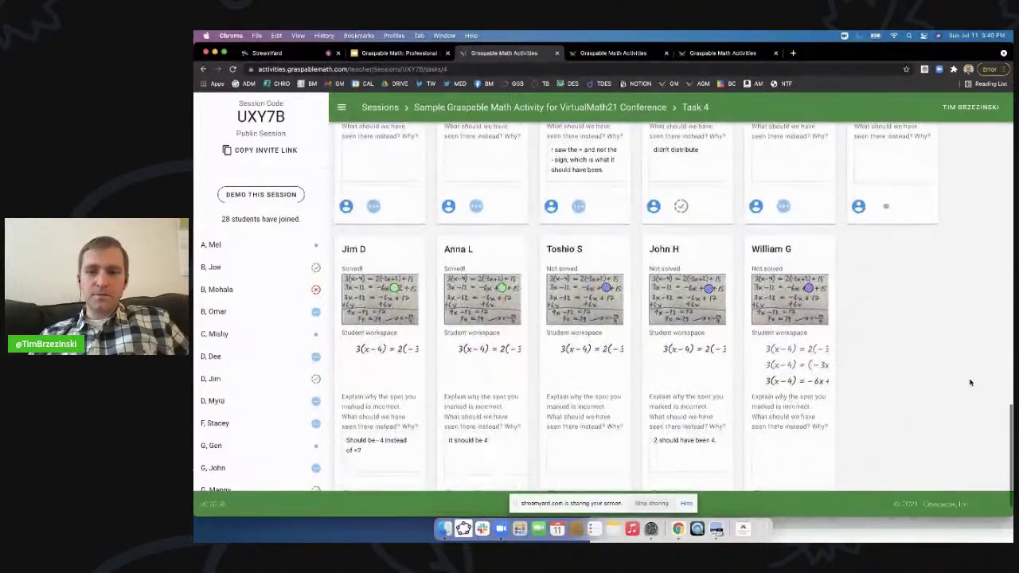
scroll(969, 382, down, 1)
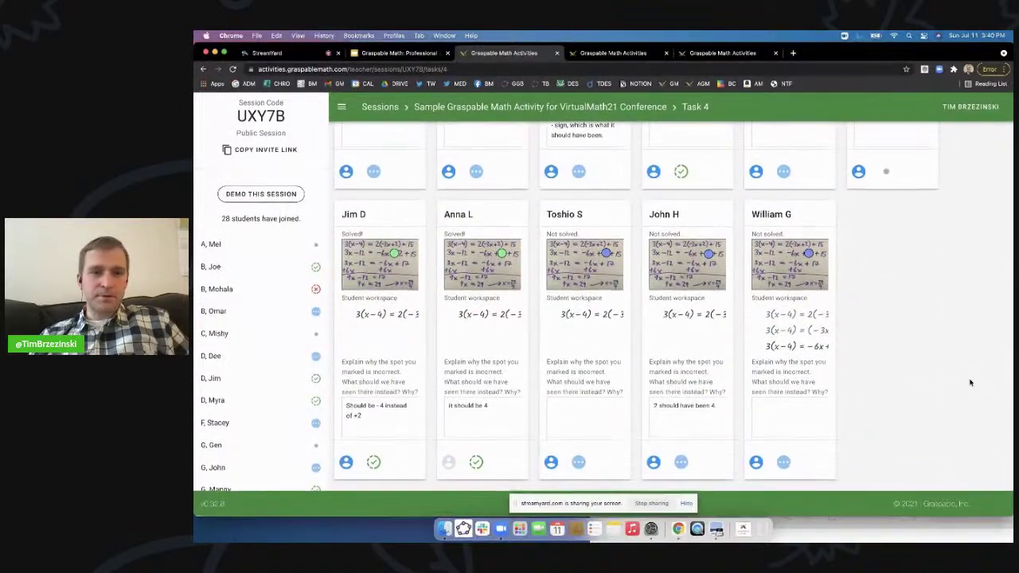
Step: Go back to task 4's Student Work Summary and examine up close where the class placed their markers on the handwritten solution
scroll(970, 383, up, 15)
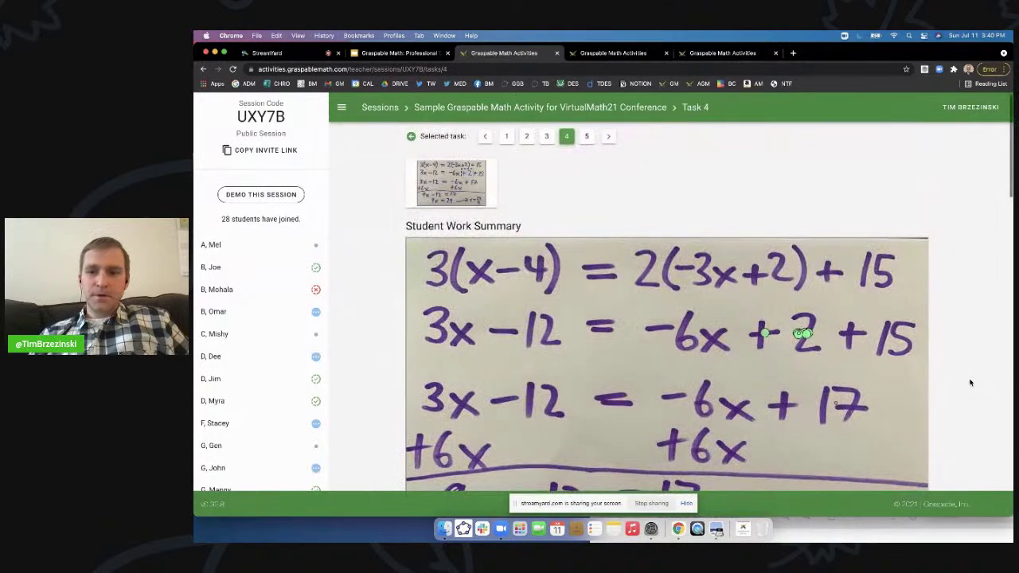
scroll(970, 383, down, 1)
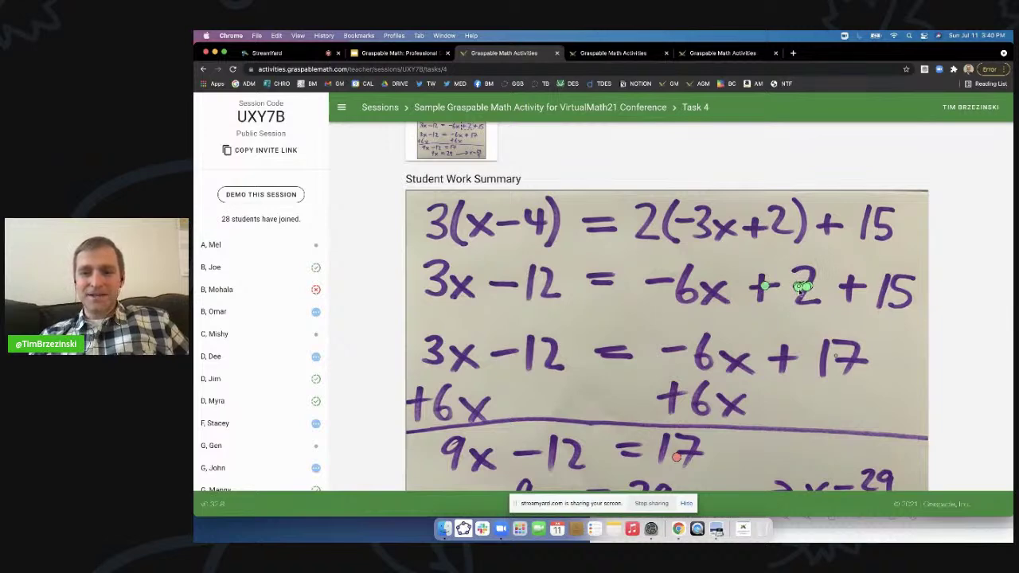
scroll(802, 288, down, 1)
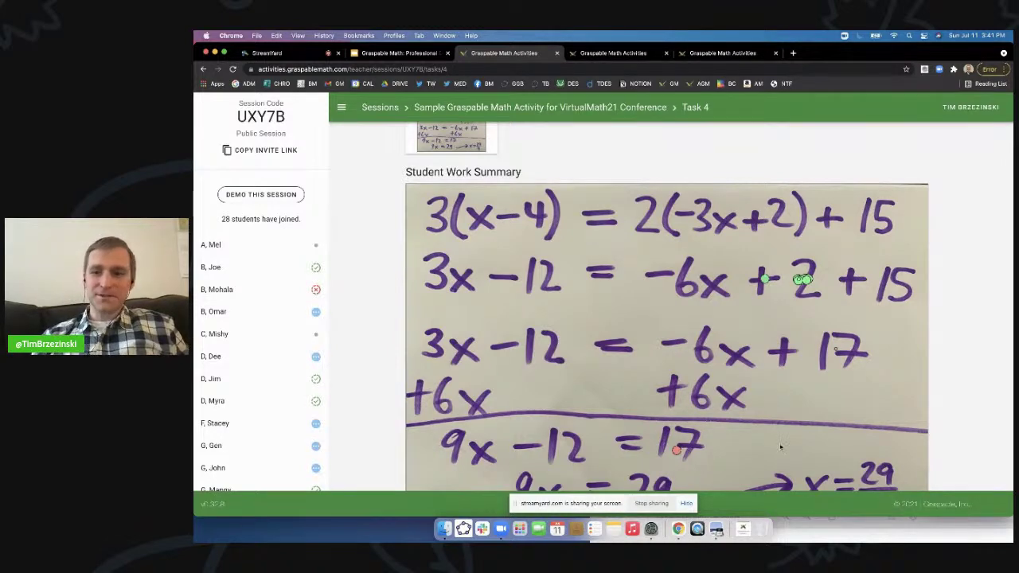
scroll(752, 409, up, 5)
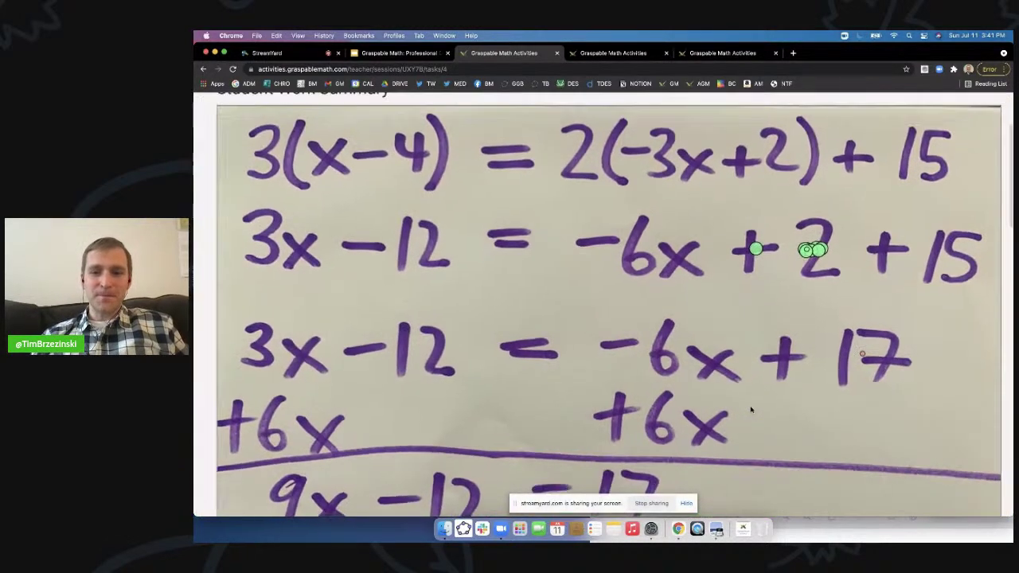
scroll(751, 410, down, 5)
Step: Switch to the student demo and open the Multiple Choice task to view the polygon question up close
click(624, 54)
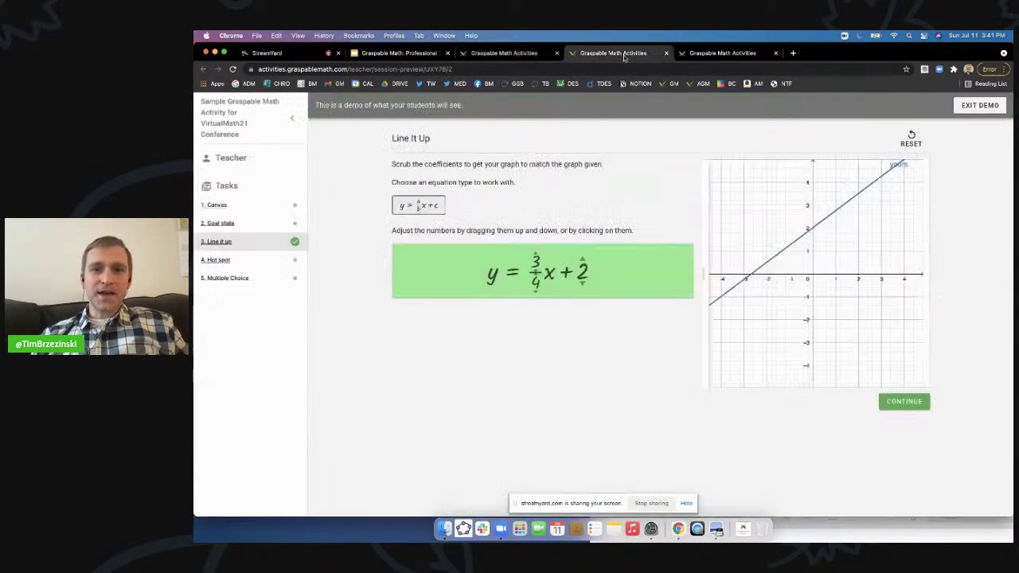
click(223, 279)
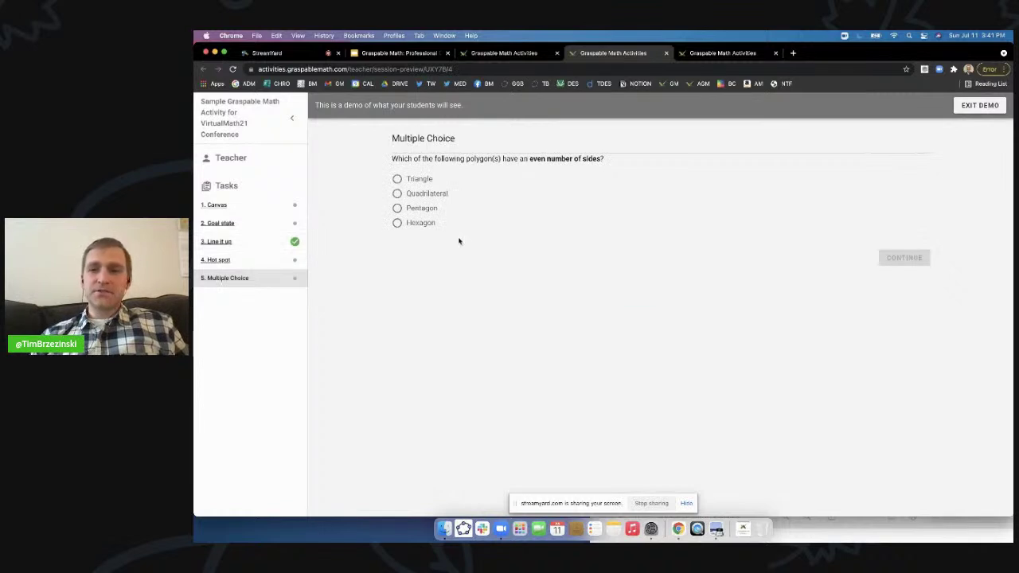
key(super+equal)
key(super+equal)
key(super+equal)
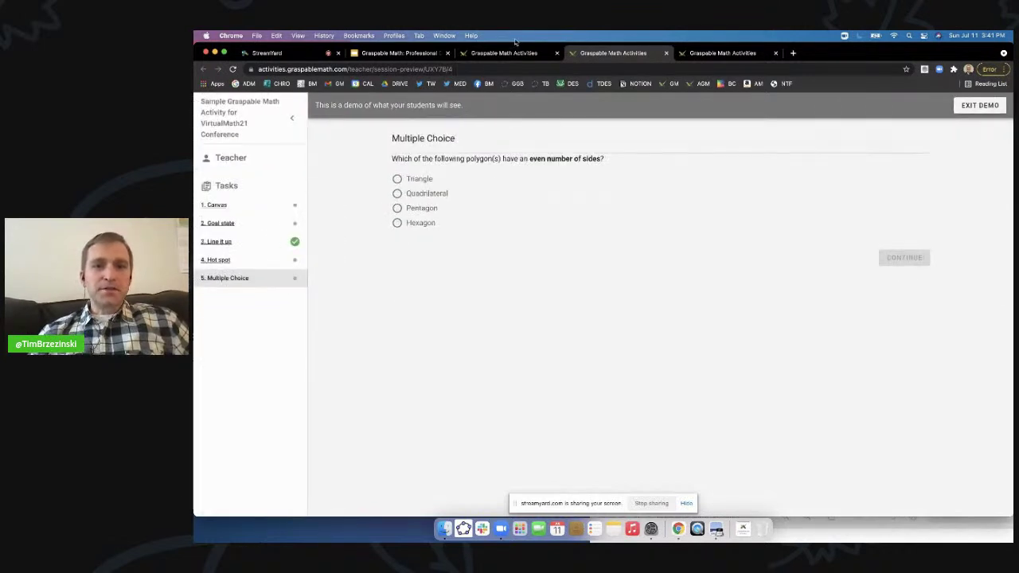
Step: Return to the teacher session and display the student work for task 5
click(512, 54)
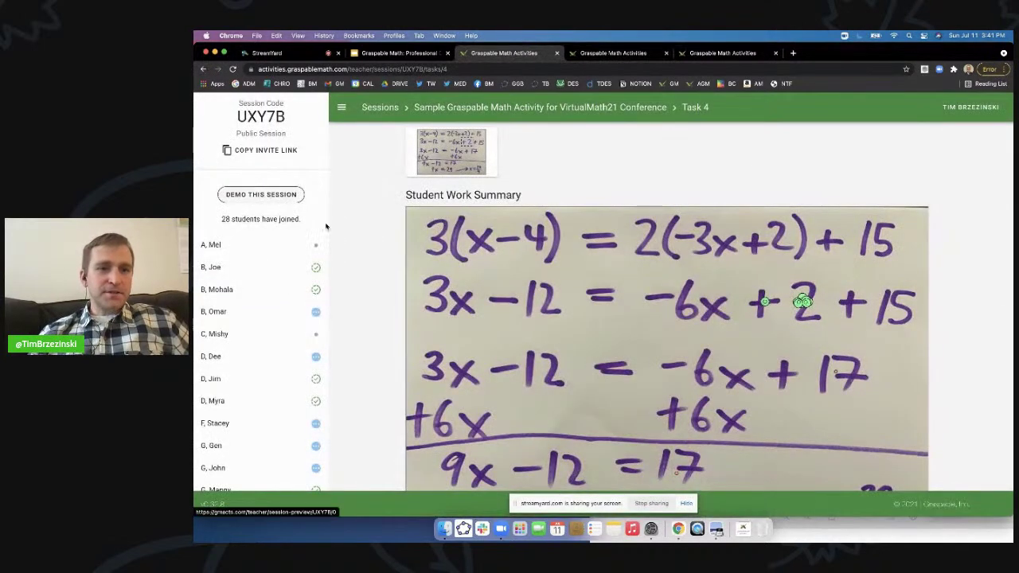
scroll(366, 270, down, 1)
scroll(366, 270, up, 3)
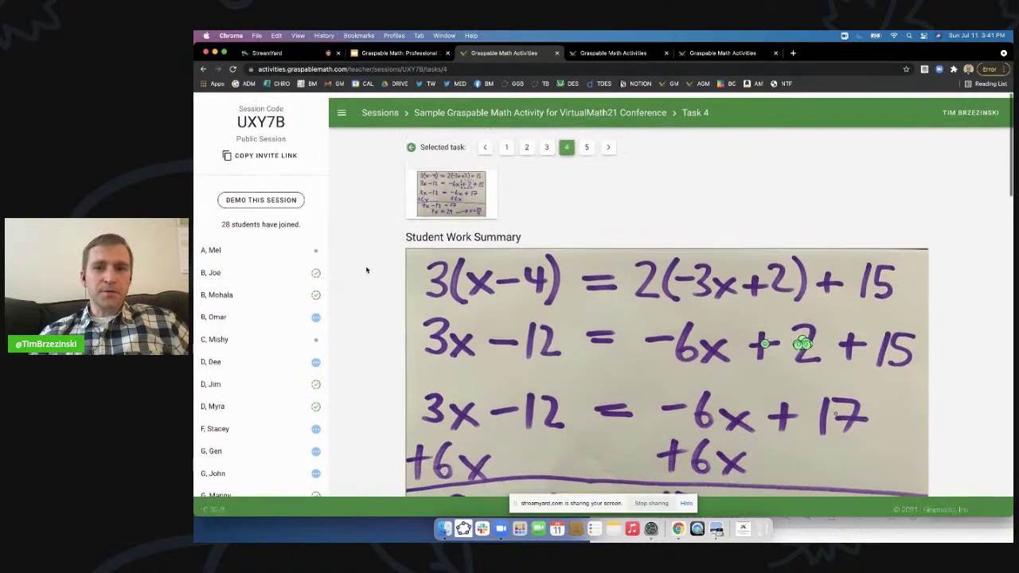
scroll(566, 183, up, 5)
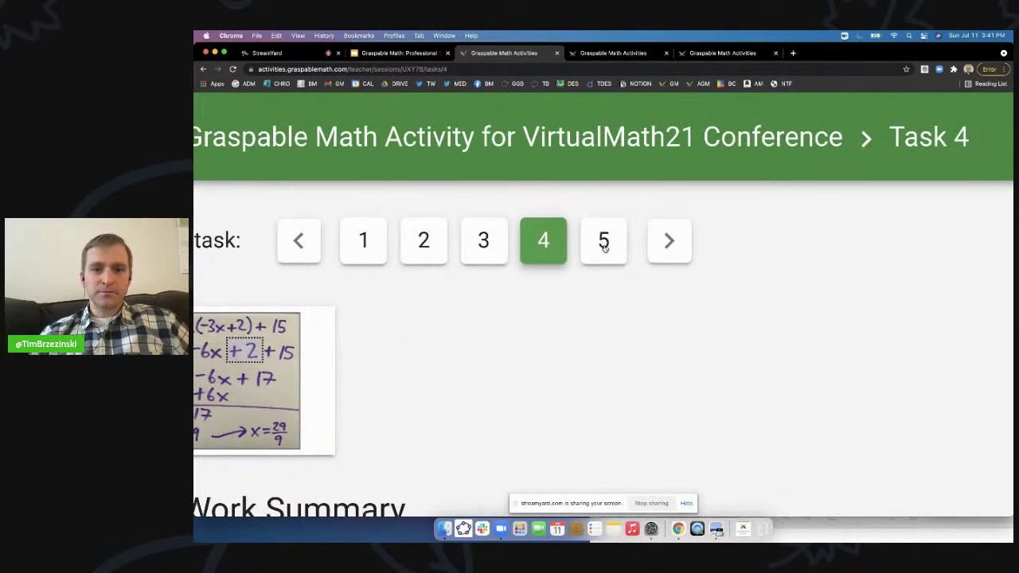
scroll(604, 248, down, 5)
click(593, 143)
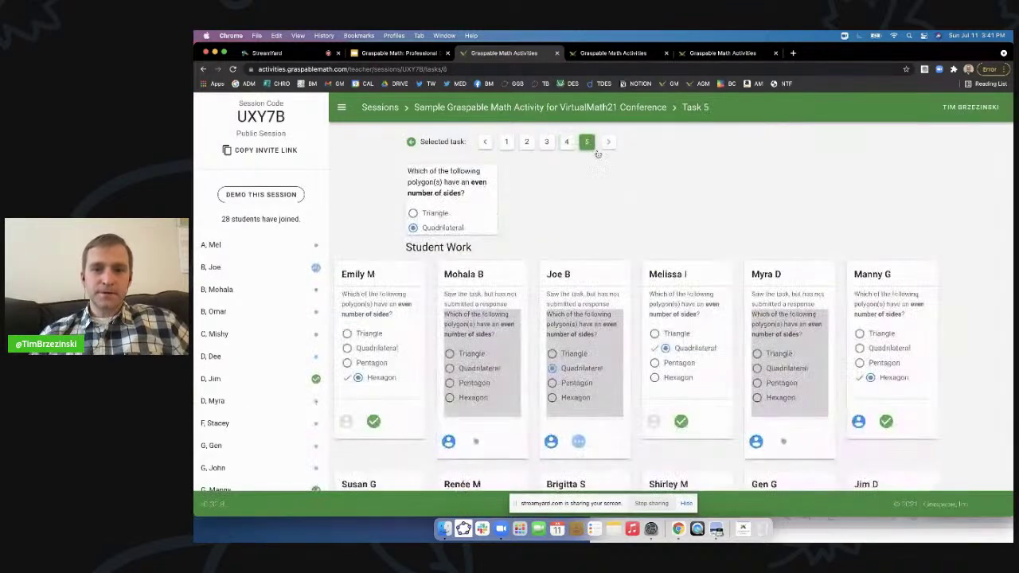
Step: Examine the first row of task 5 responses, viewing the first student's selected answer up close
scroll(665, 235, down, 2)
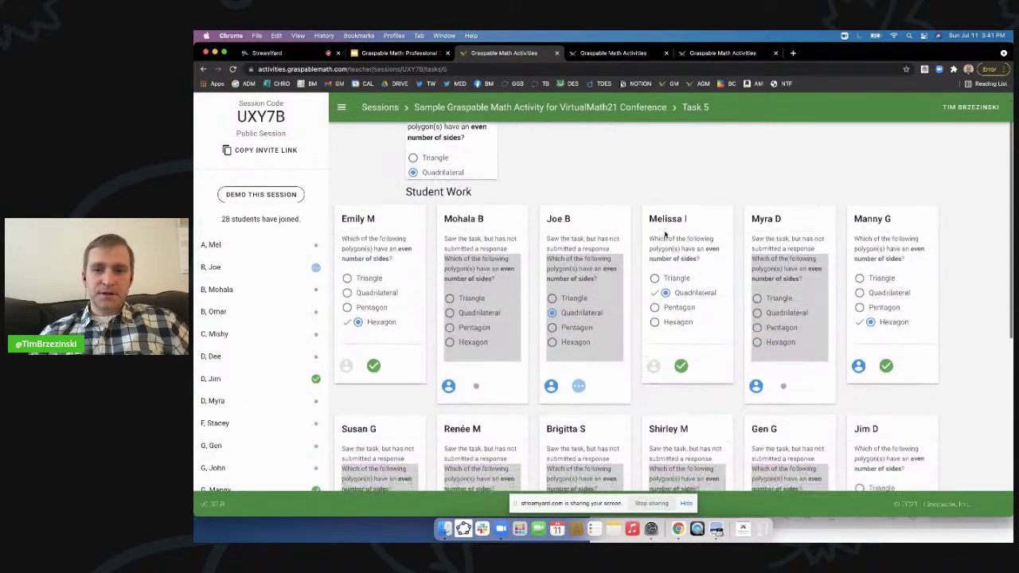
scroll(666, 234, down, 1)
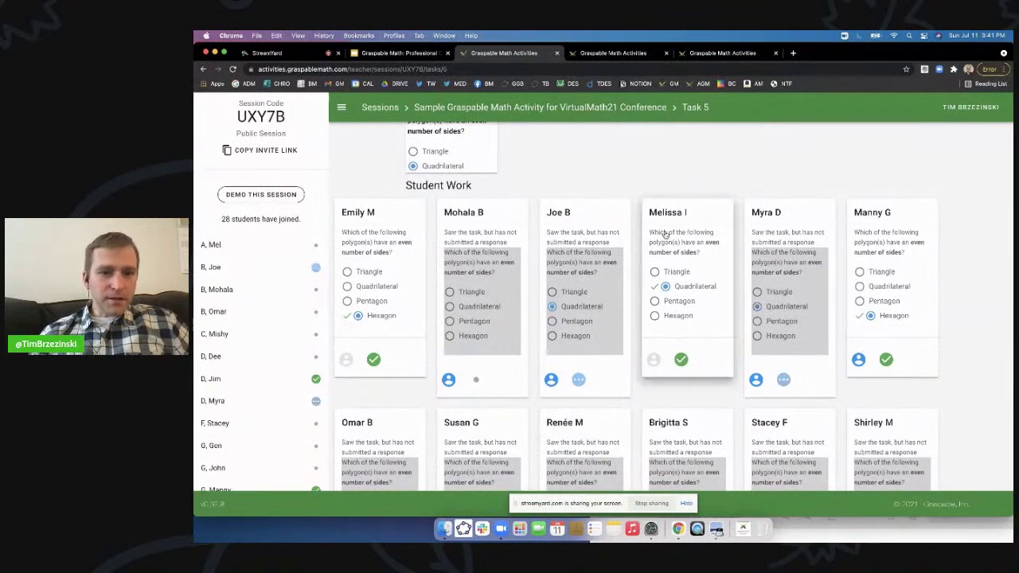
scroll(665, 235, down, 1)
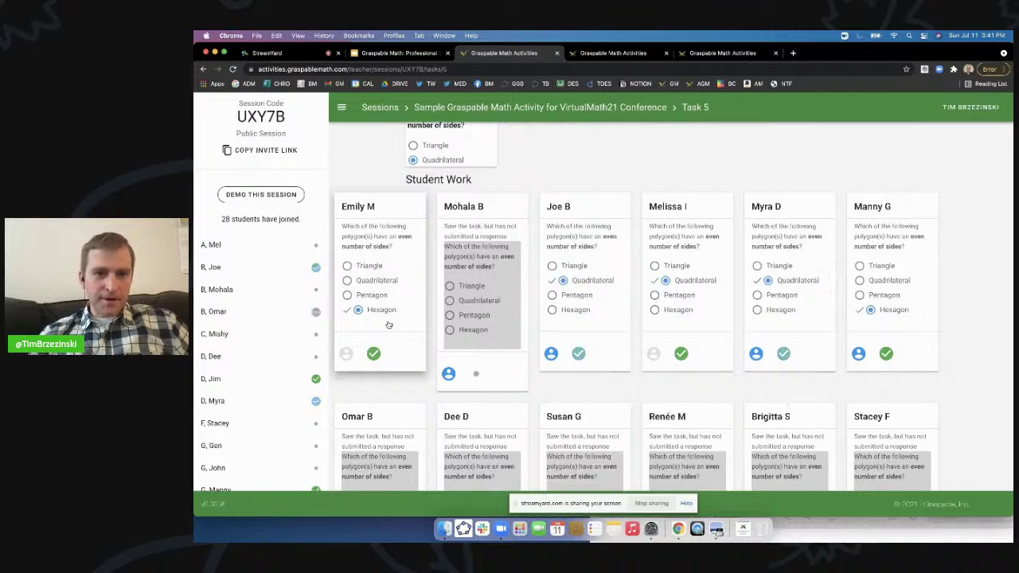
scroll(370, 280, up, 5)
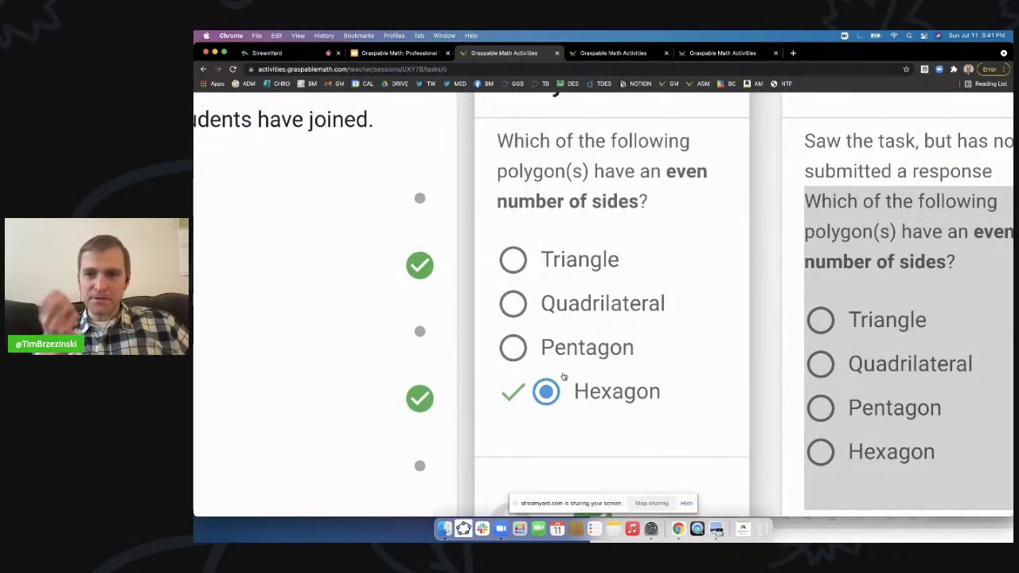
scroll(563, 378, down, 5)
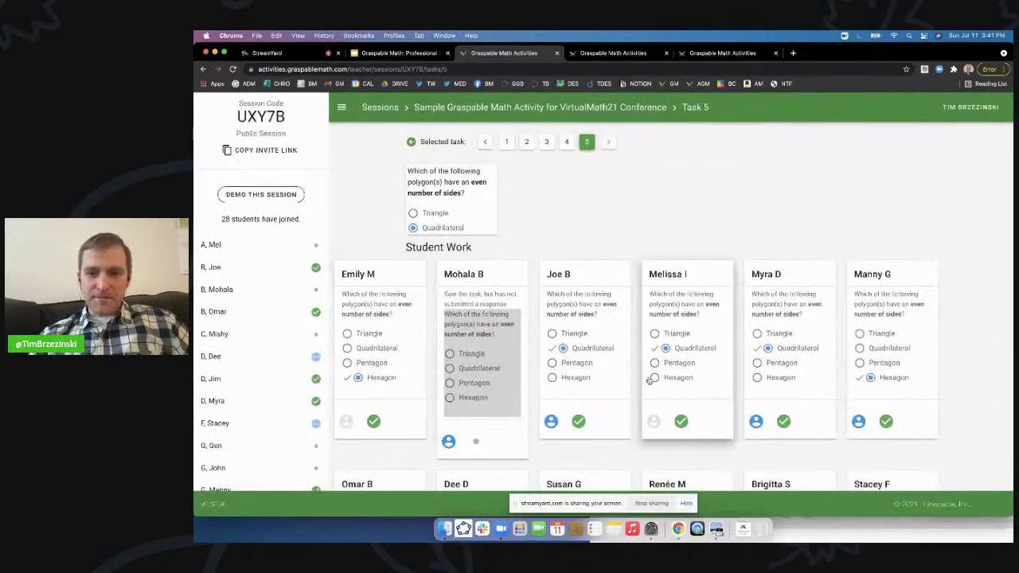
Step: Review the multiple-choice answers and completion status on all task 5 student cards down to the last row
scroll(651, 380, down, 5)
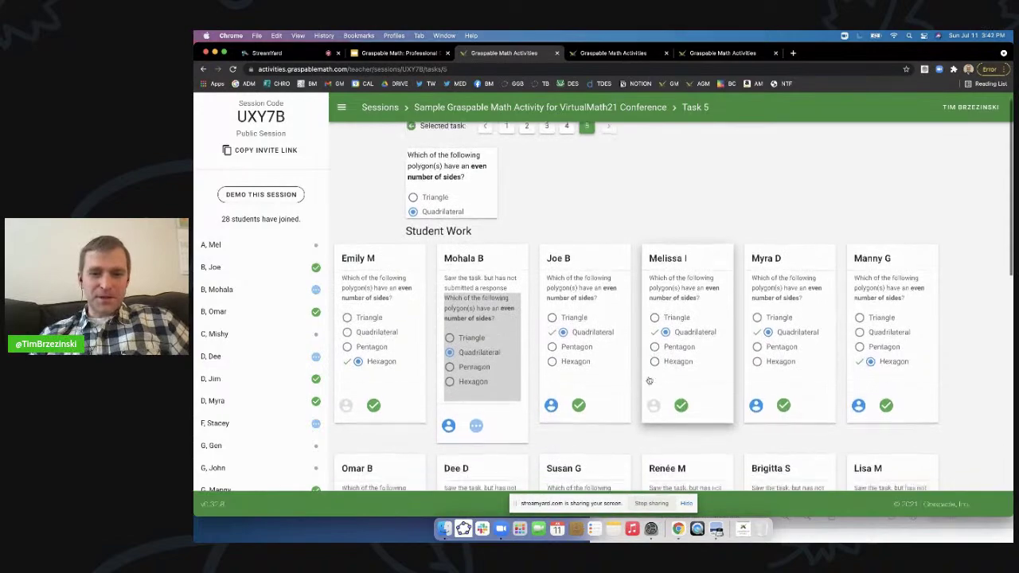
scroll(651, 380, down, 5)
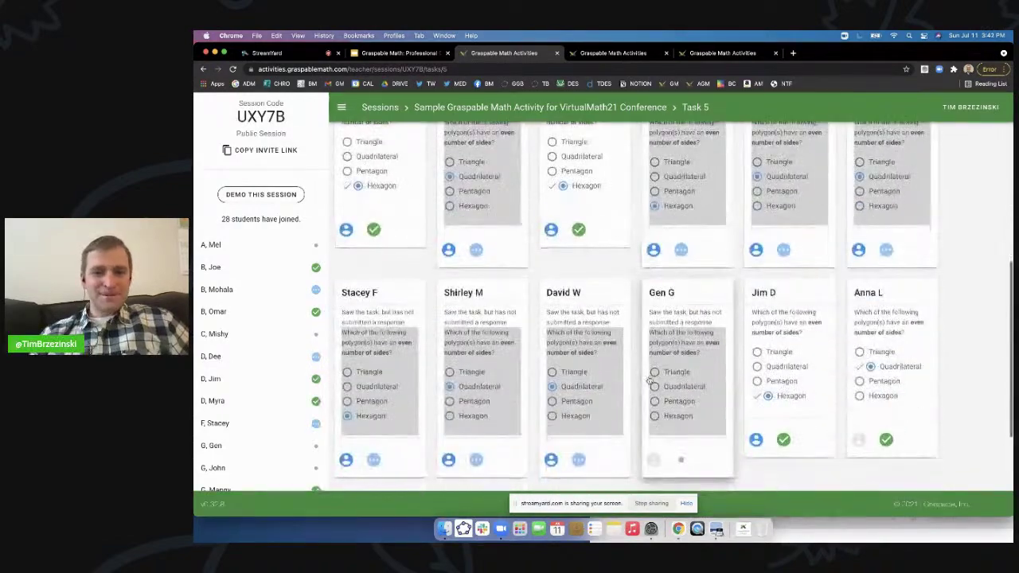
scroll(650, 380, down, 1)
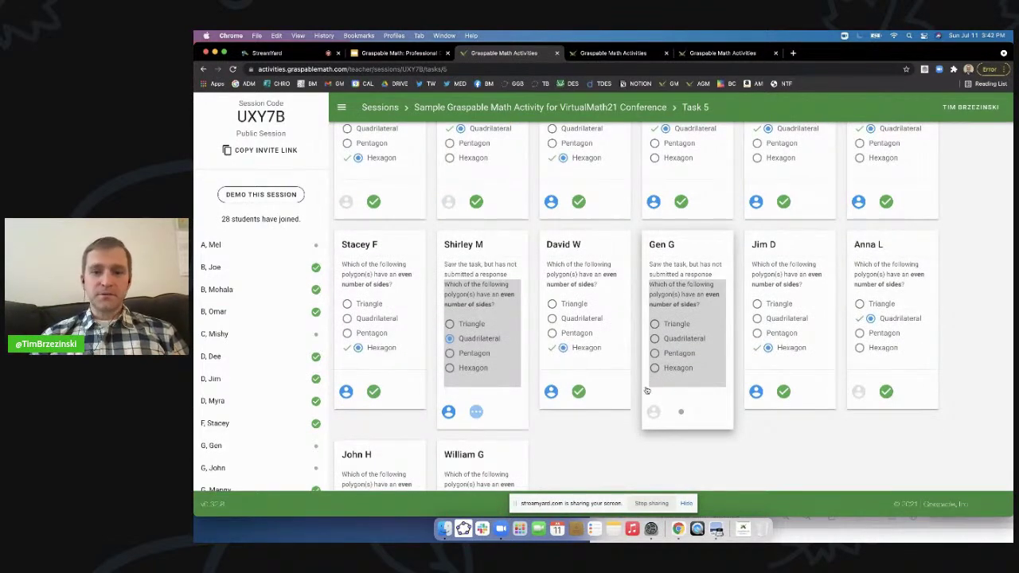
scroll(607, 367, down, 2)
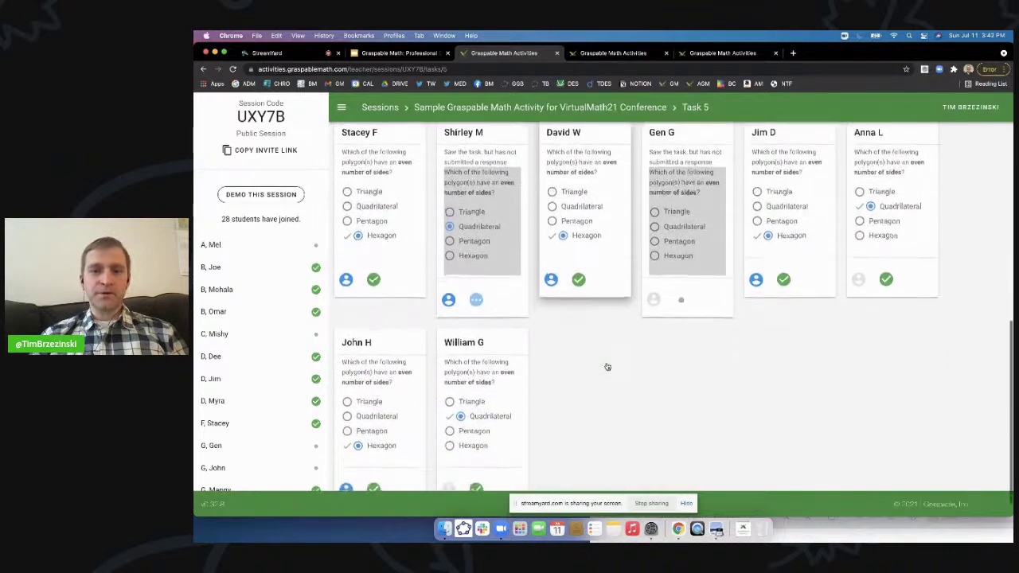
scroll(608, 367, up, 4)
scroll(607, 367, up, 7)
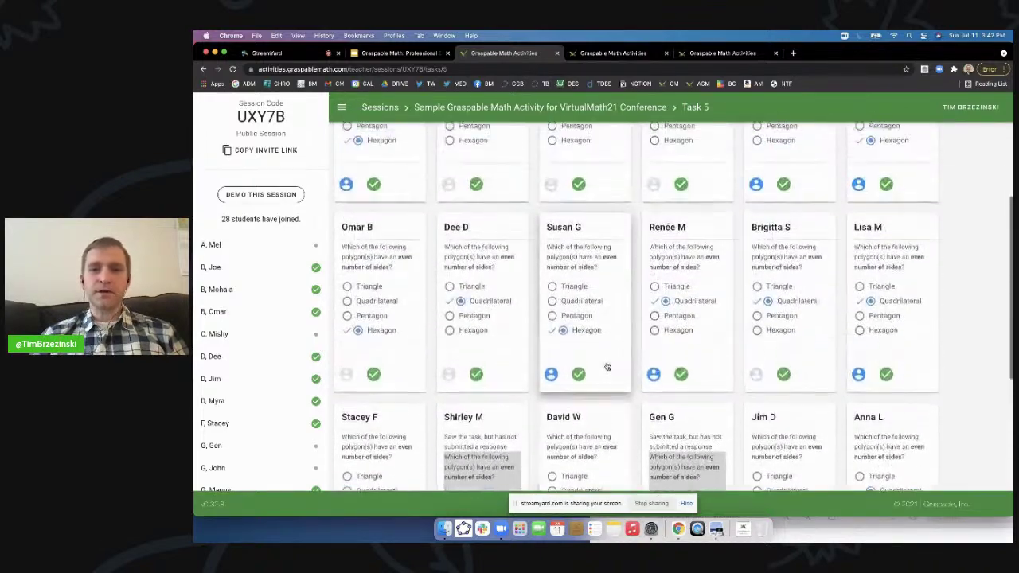
scroll(607, 366, down, 11)
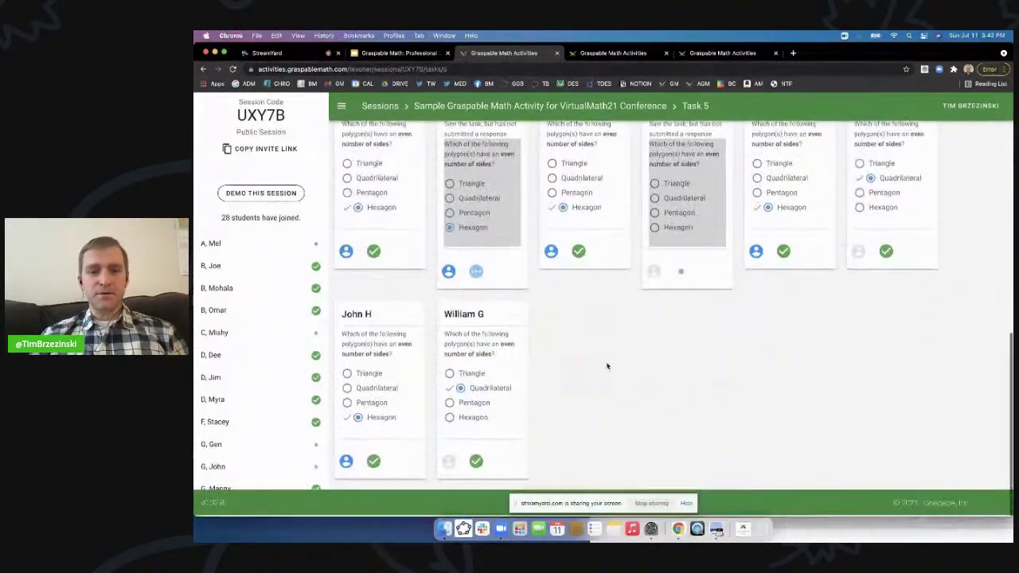
scroll(607, 366, up, 12)
scroll(607, 366, up, 2)
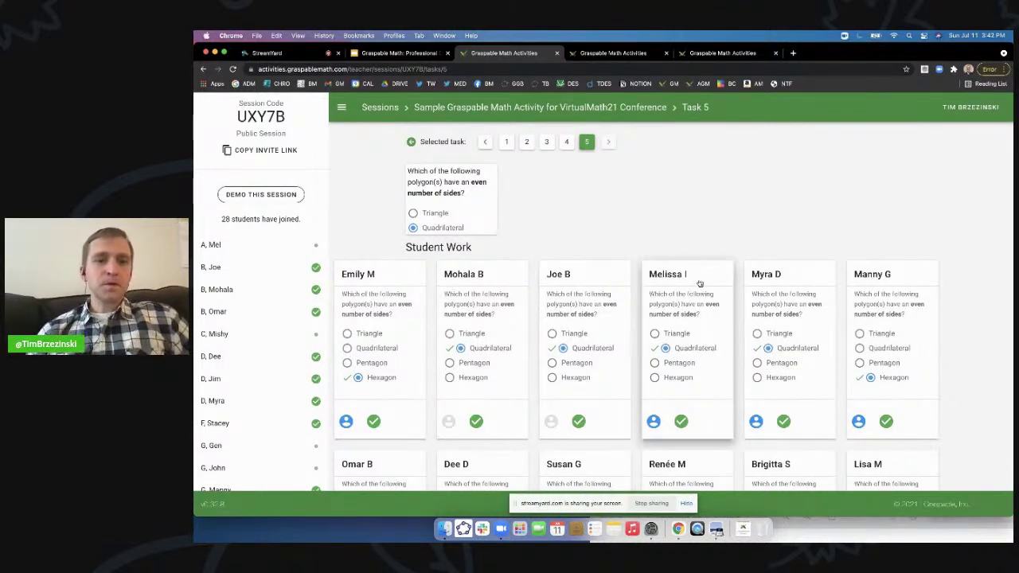
Step: Go through the task 5 student cards once more to check for newly submitted responses
scroll(727, 223, down, 1)
scroll(727, 224, down, 1)
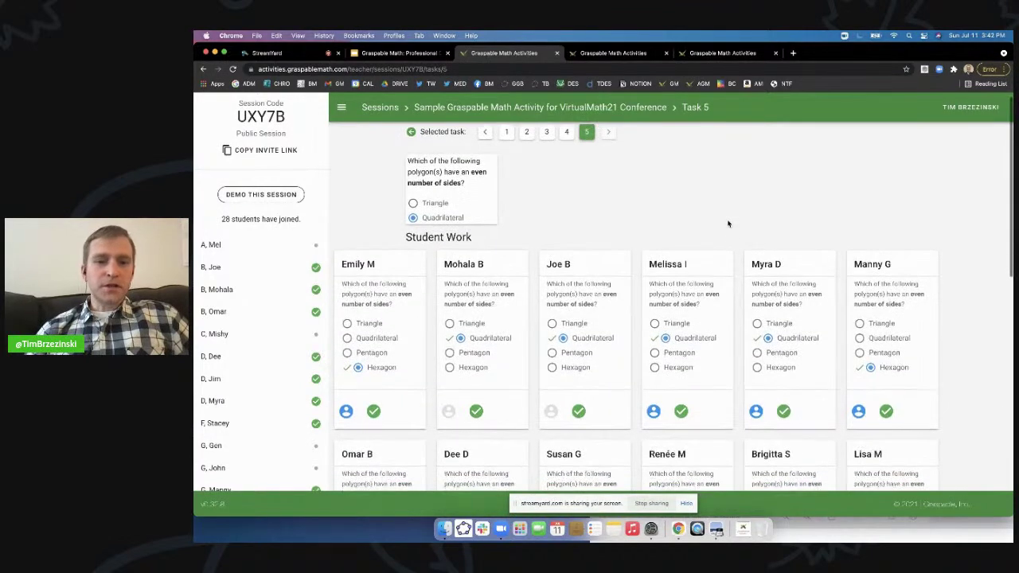
scroll(727, 224, down, 3)
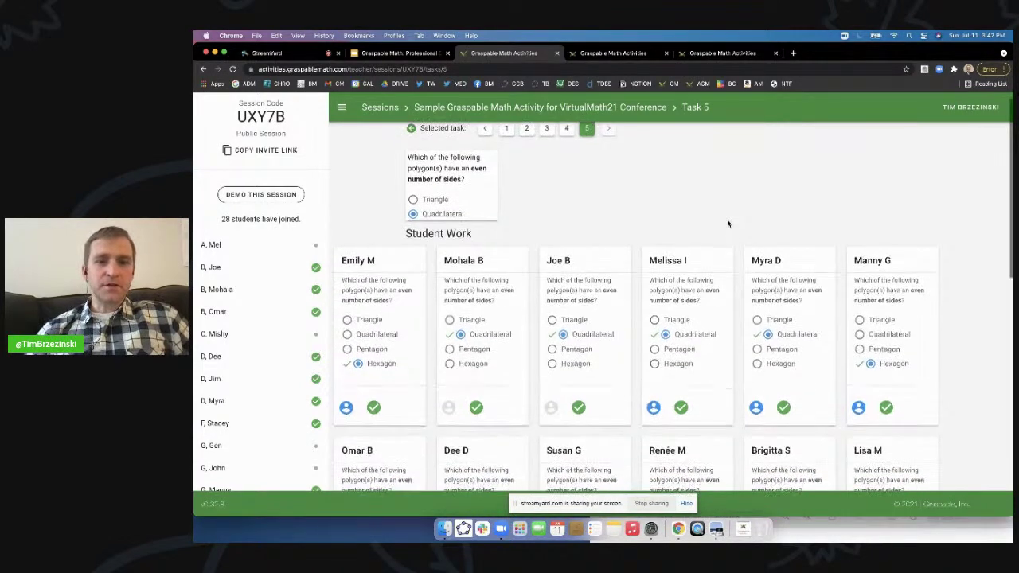
scroll(728, 224, down, 10)
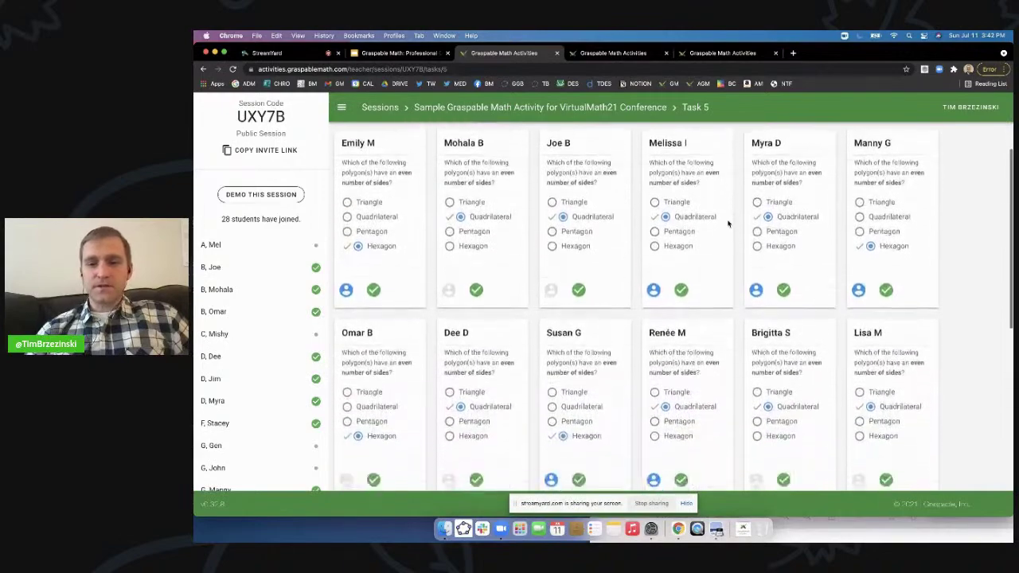
scroll(727, 223, down, 3)
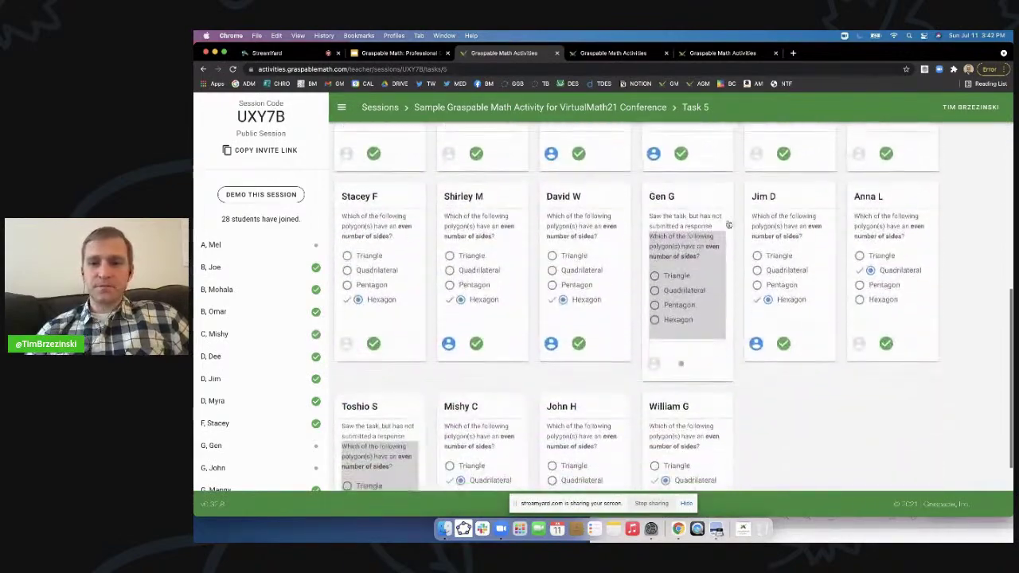
Step: Examine the icons beneath the answers on the first rows of task 5 student cards up close
scroll(727, 224, up, 10)
scroll(728, 224, up, 2)
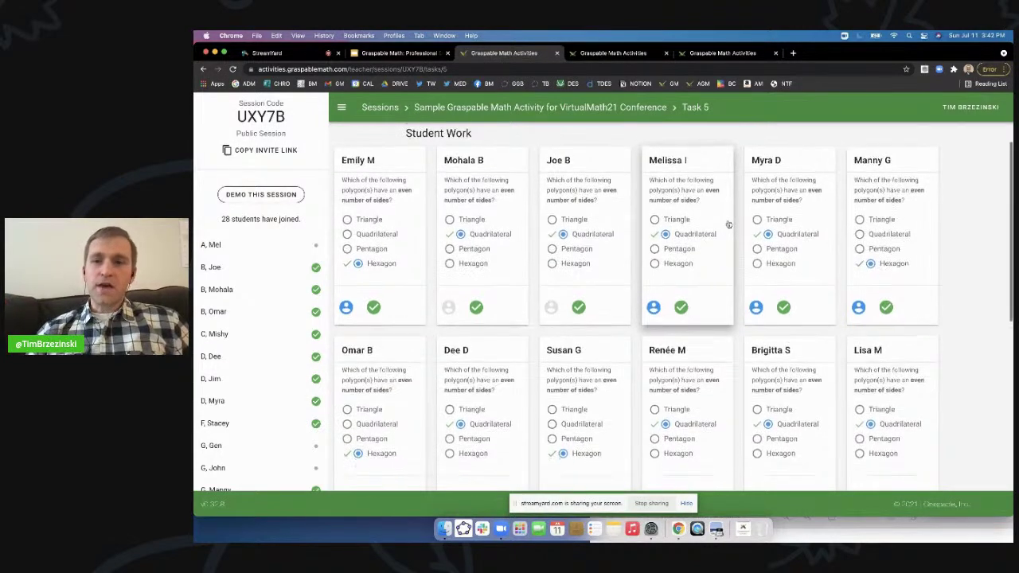
scroll(728, 224, down, 1)
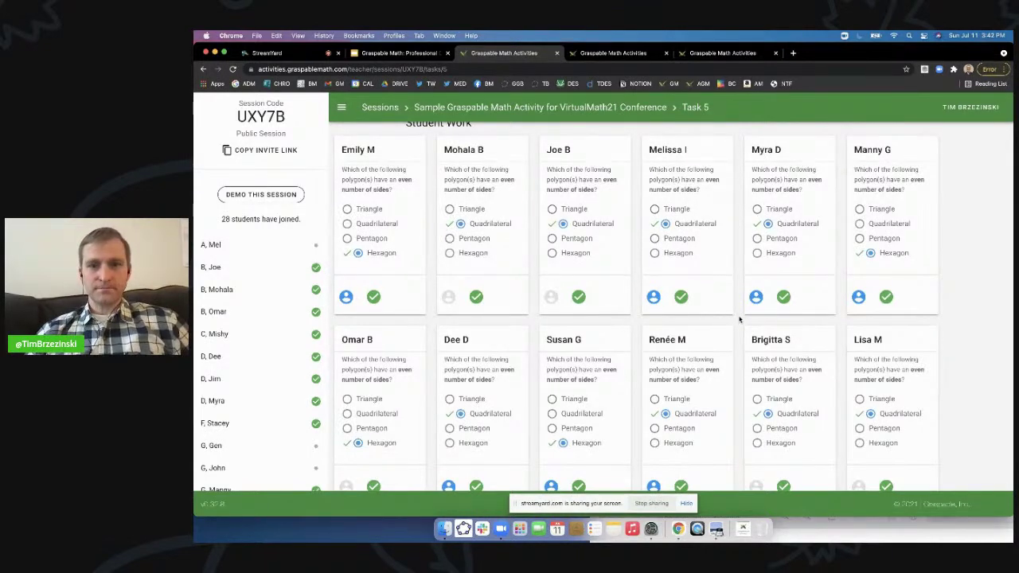
scroll(719, 310, up, 5)
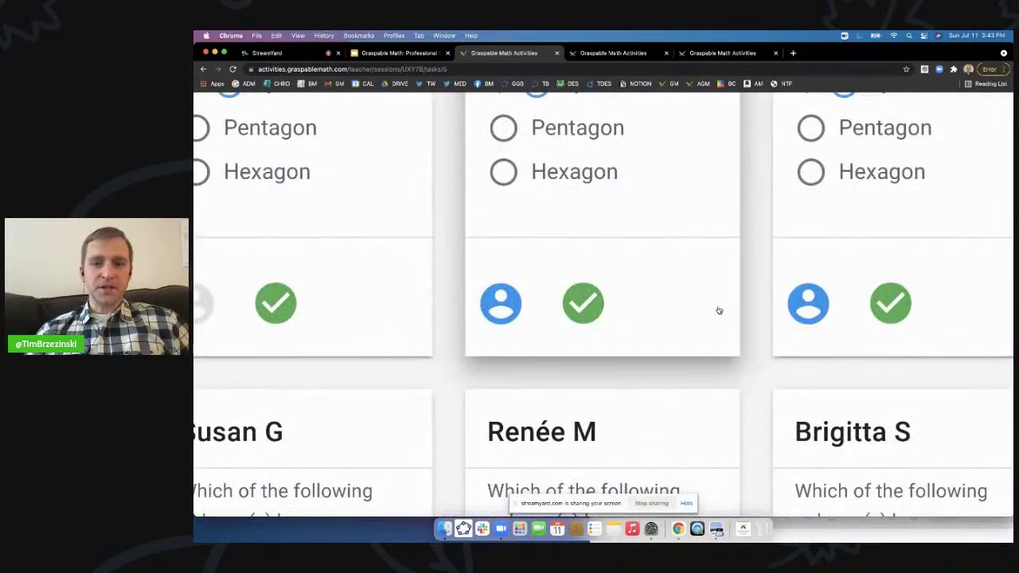
scroll(719, 311, down, 5)
scroll(718, 310, down, 1)
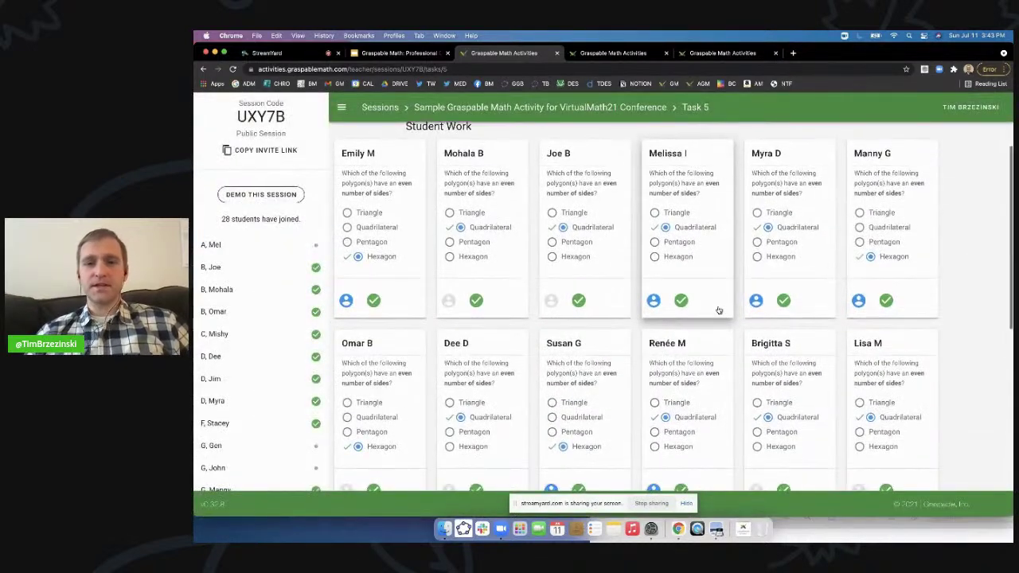
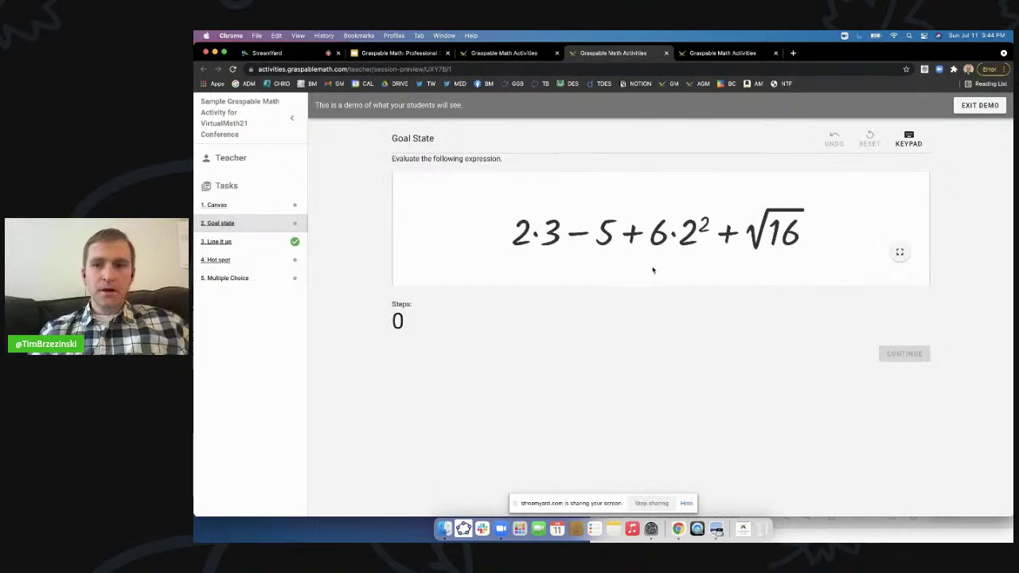
Step: Evaluate 2·3 and subtract 5 in the Goal state demo expression, and view the Undo and Reset controls up close
click(538, 236)
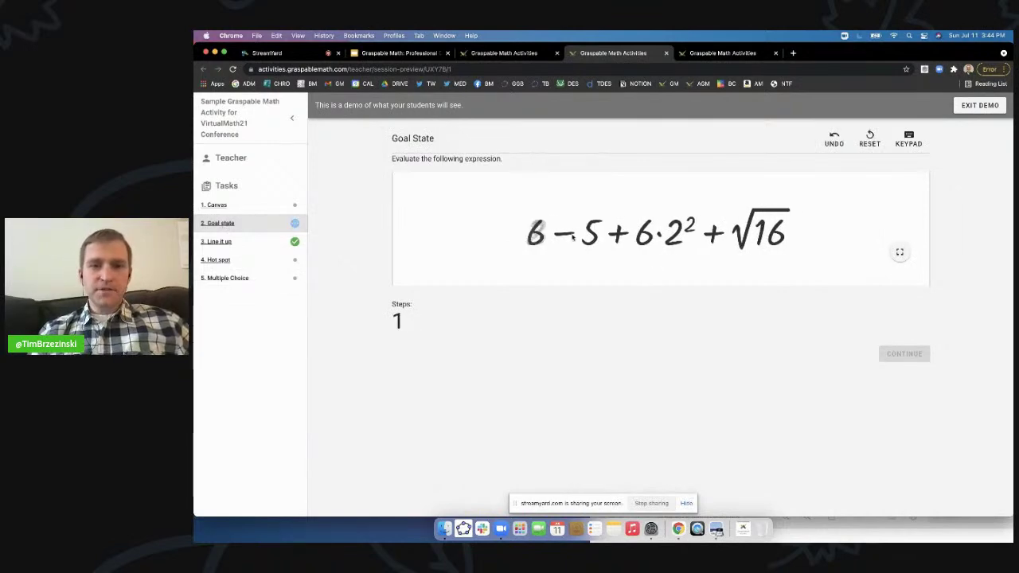
click(539, 234)
scroll(869, 145, up, 5)
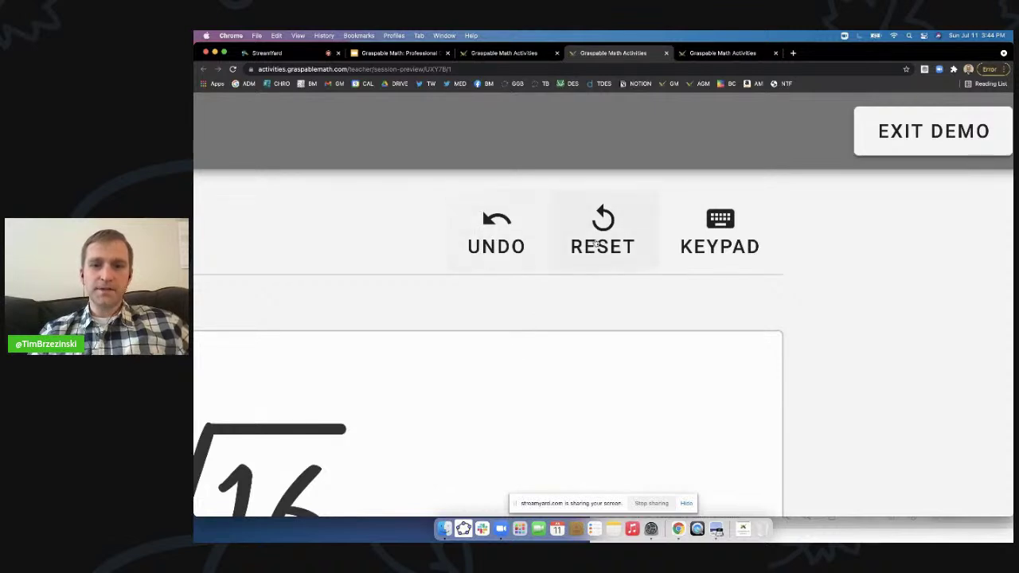
scroll(546, 239, down, 5)
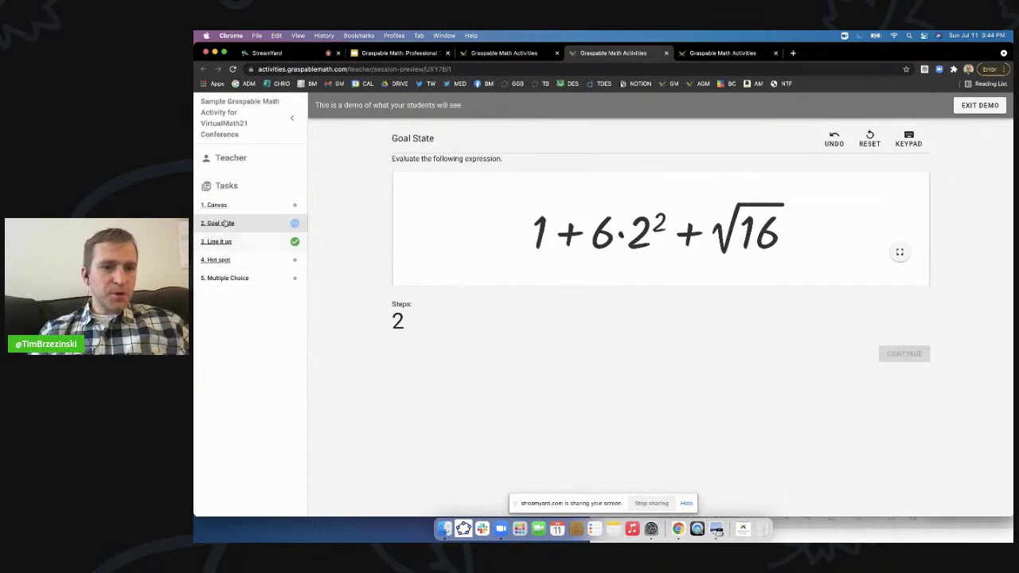
Step: In the Hot spot demo task, distribute 3 and 2 through their parentheses and combine the constants into 3x − 12 = −6x + 19
click(220, 260)
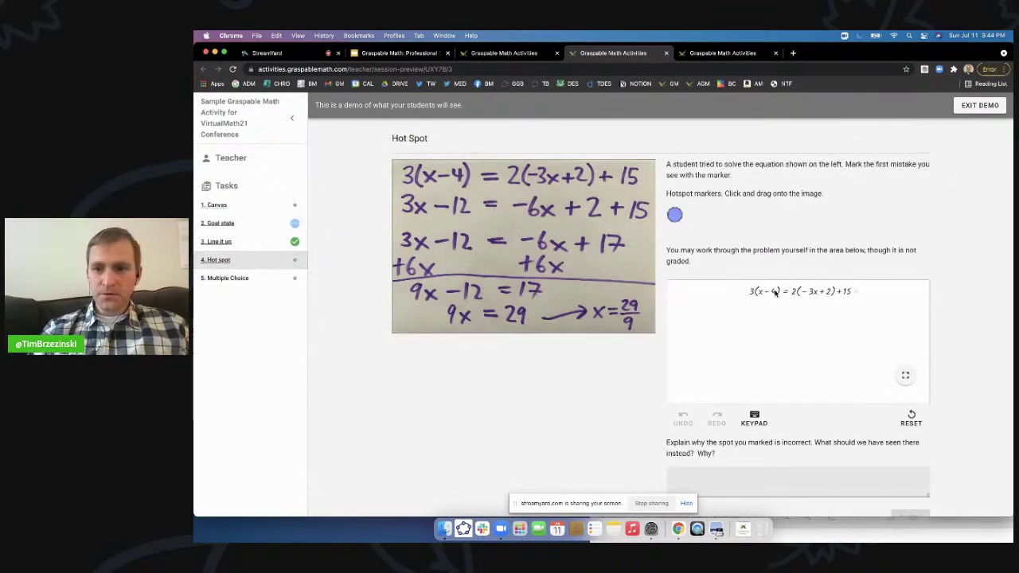
scroll(774, 291, up, 5)
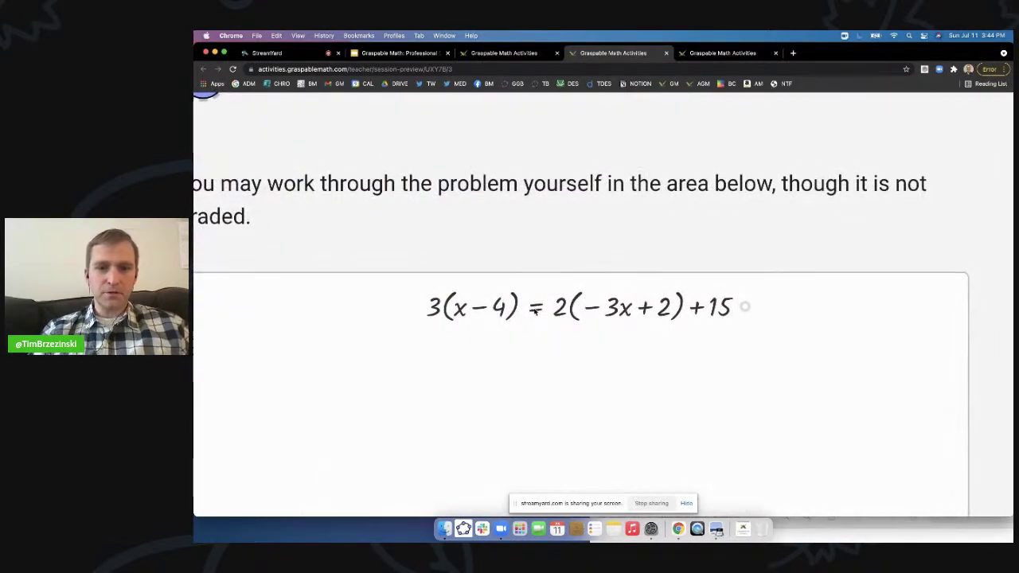
scroll(459, 296, down, 1)
drag(434, 296, 465, 296)
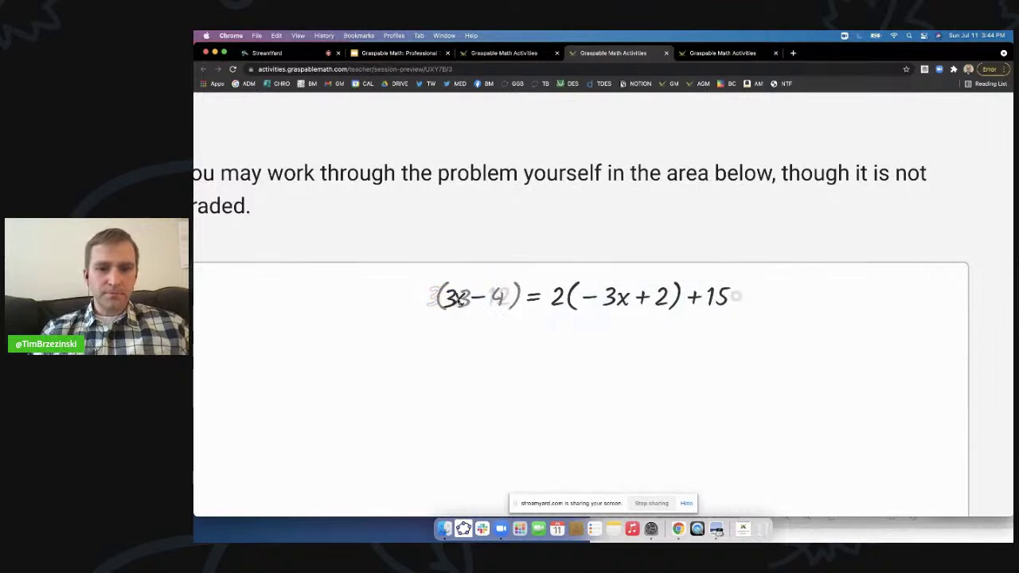
drag(563, 351, 586, 364)
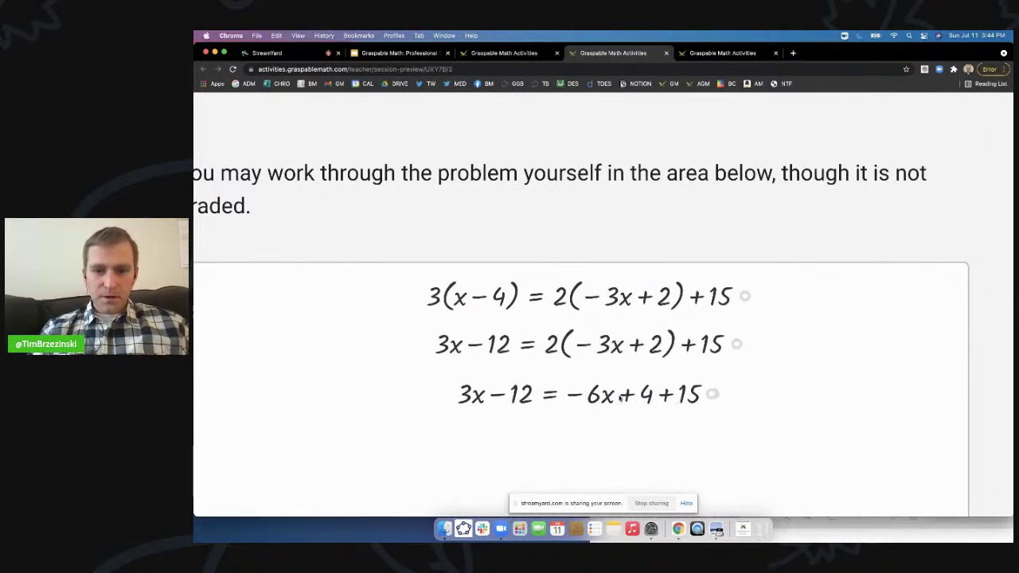
click(667, 394)
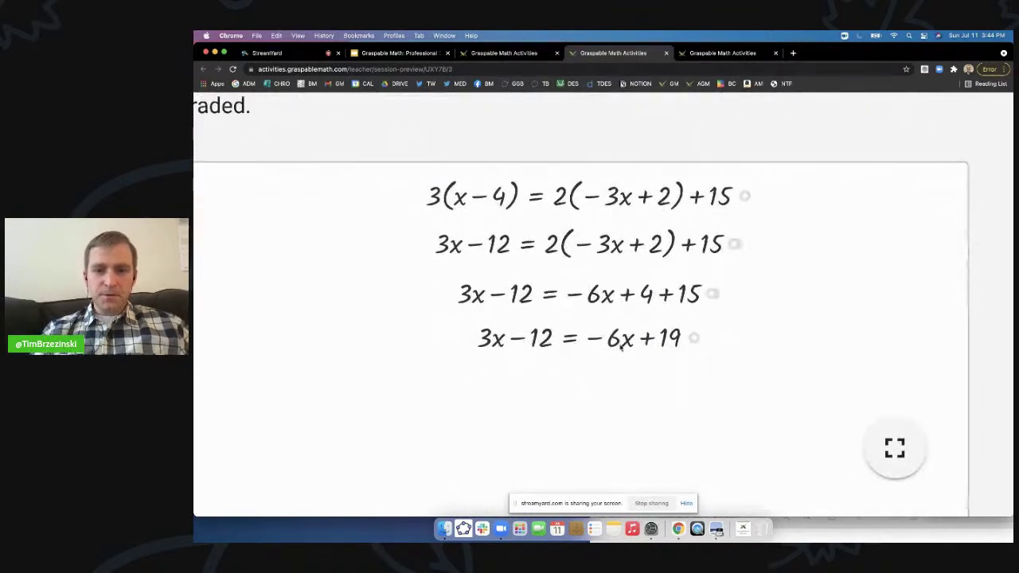
Step: Collect the x terms on the left as 9x and the constants on the right, adding 19 + 12
drag(613, 340, 621, 450)
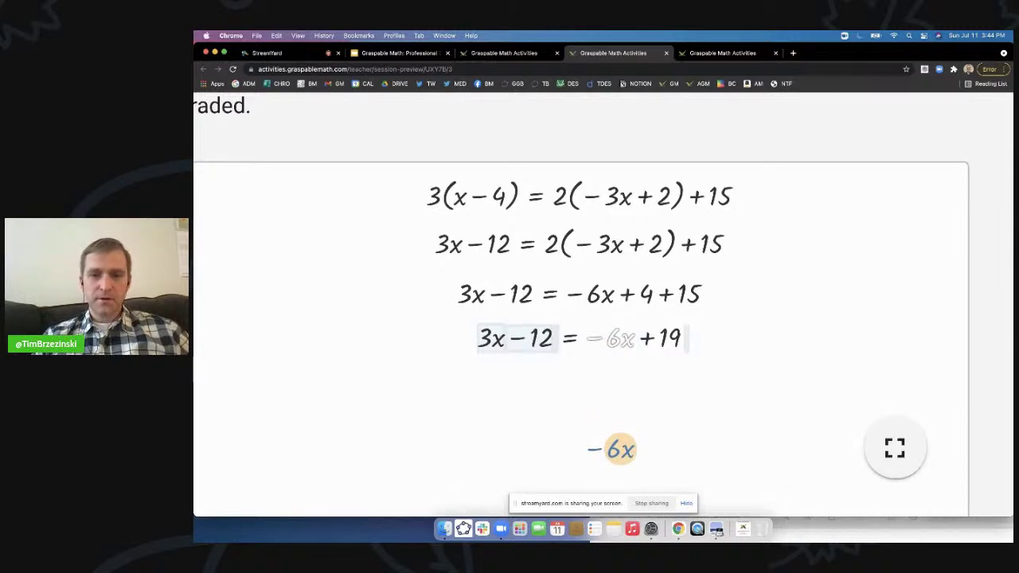
drag(620, 450, 483, 343)
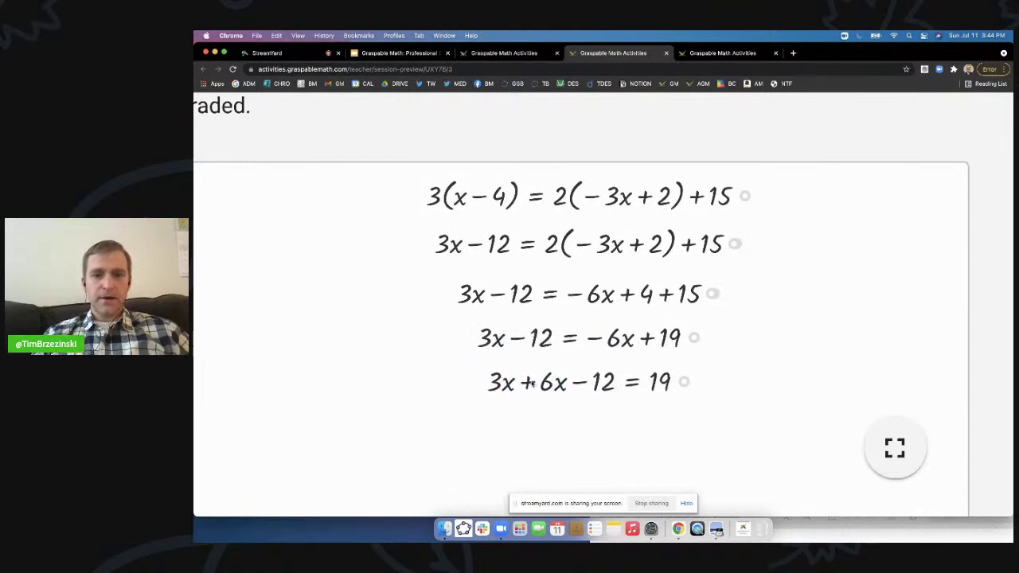
click(529, 382)
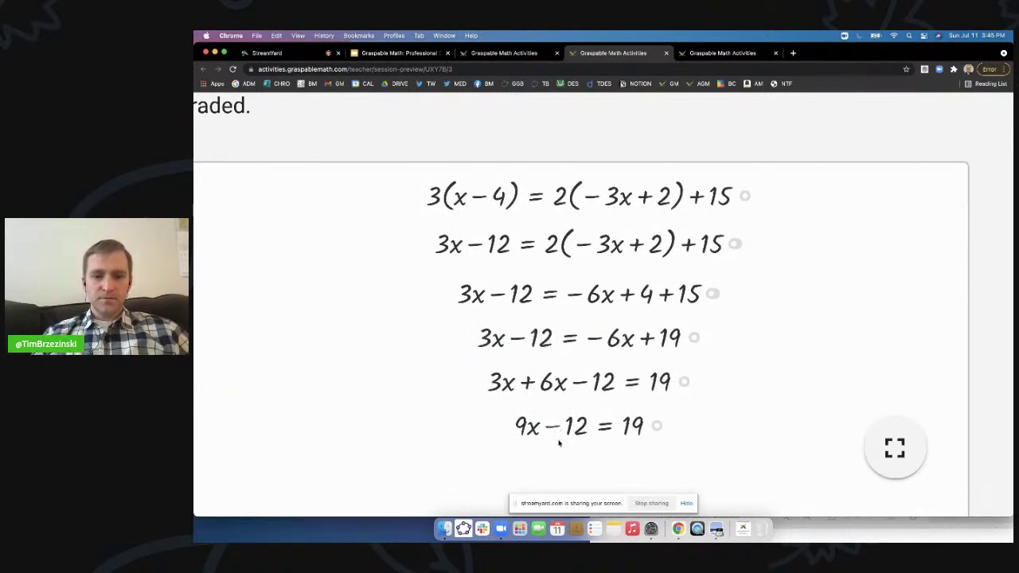
drag(558, 443, 654, 426)
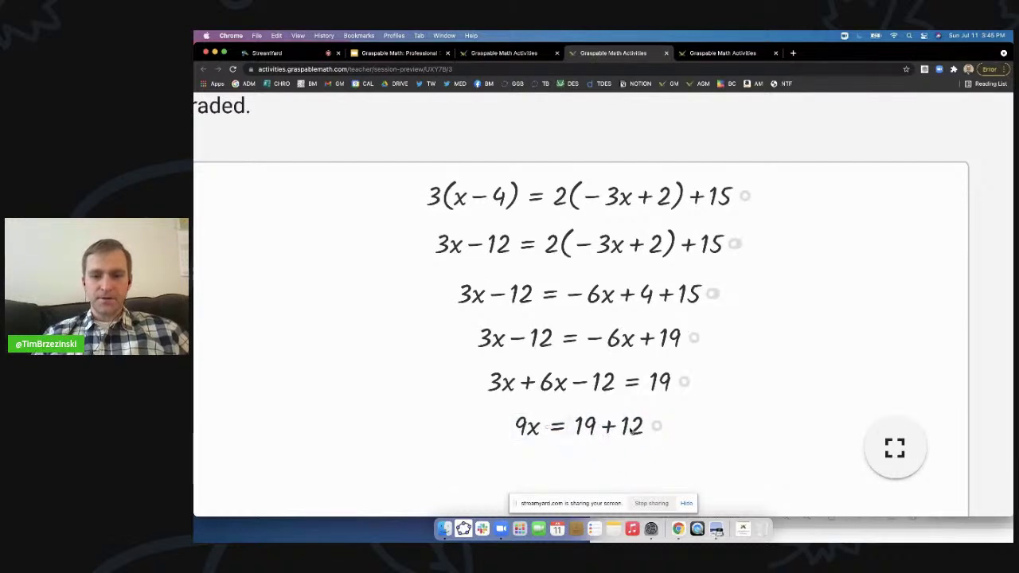
click(609, 469)
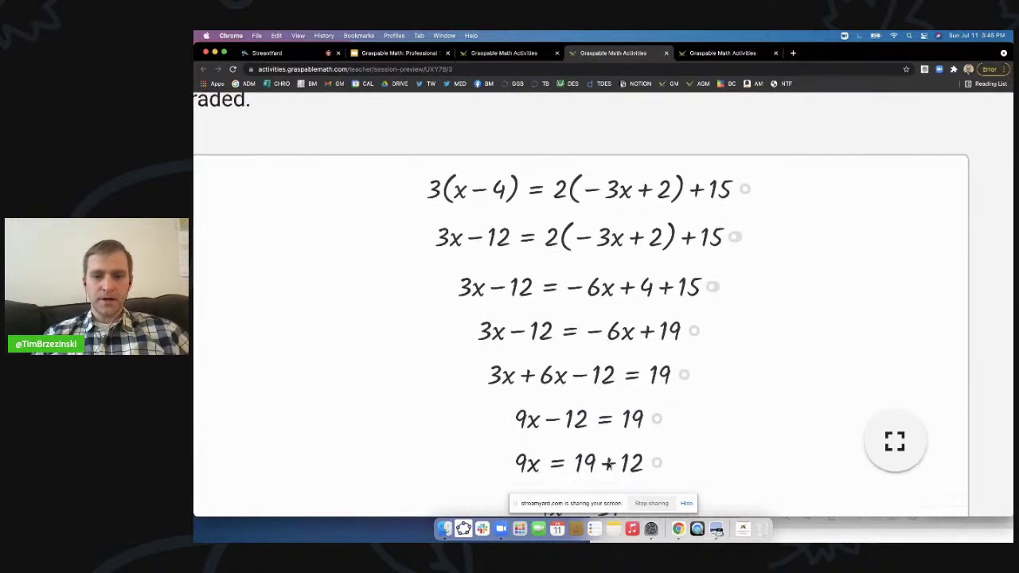
Step: Isolate x by moving the 9 across, undo the 9⁻¹·31 form, and convert the fraction 31/9 to a decimal
drag(541, 415, 598, 393)
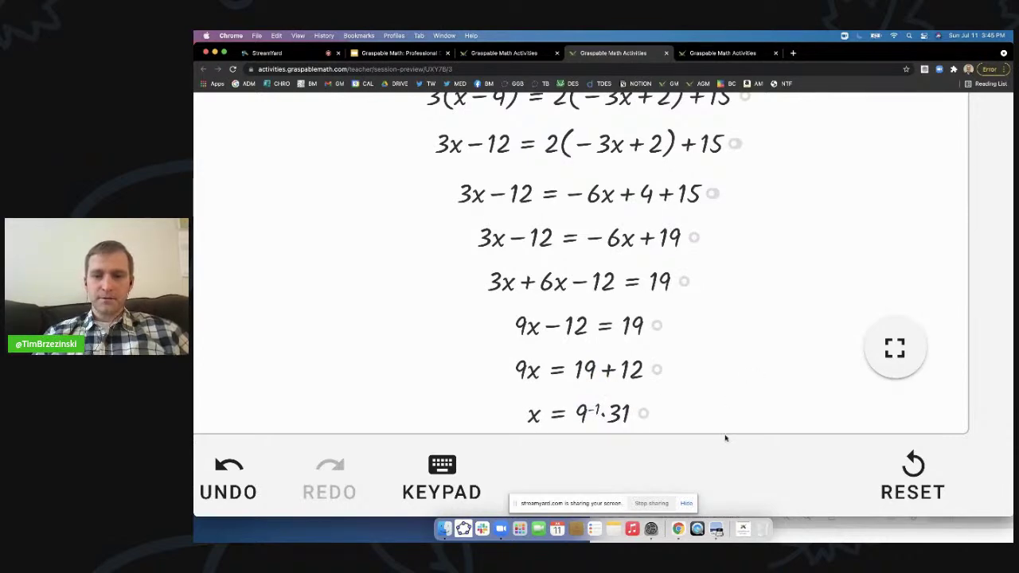
key(Escape)
click(683, 418)
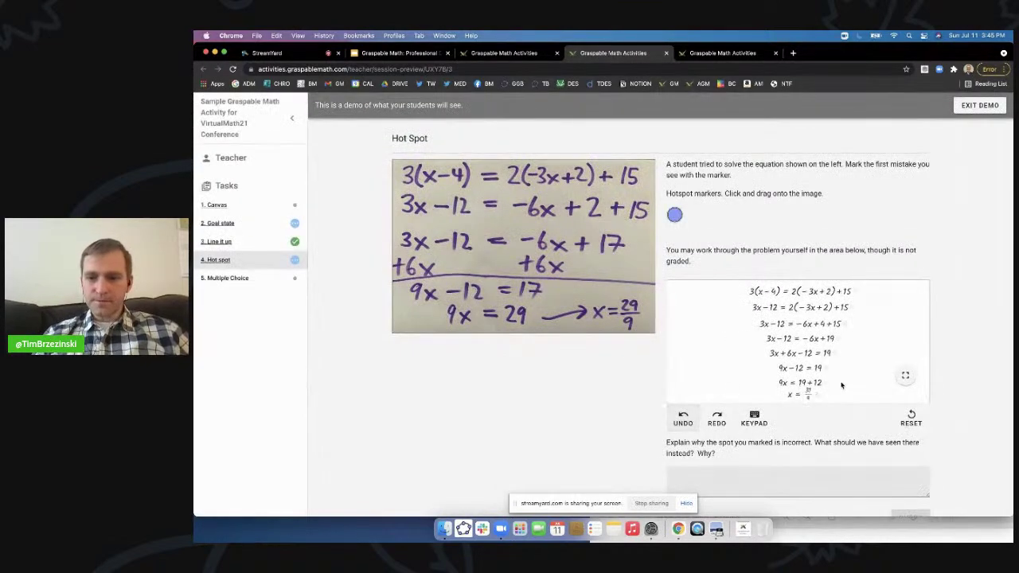
click(808, 398)
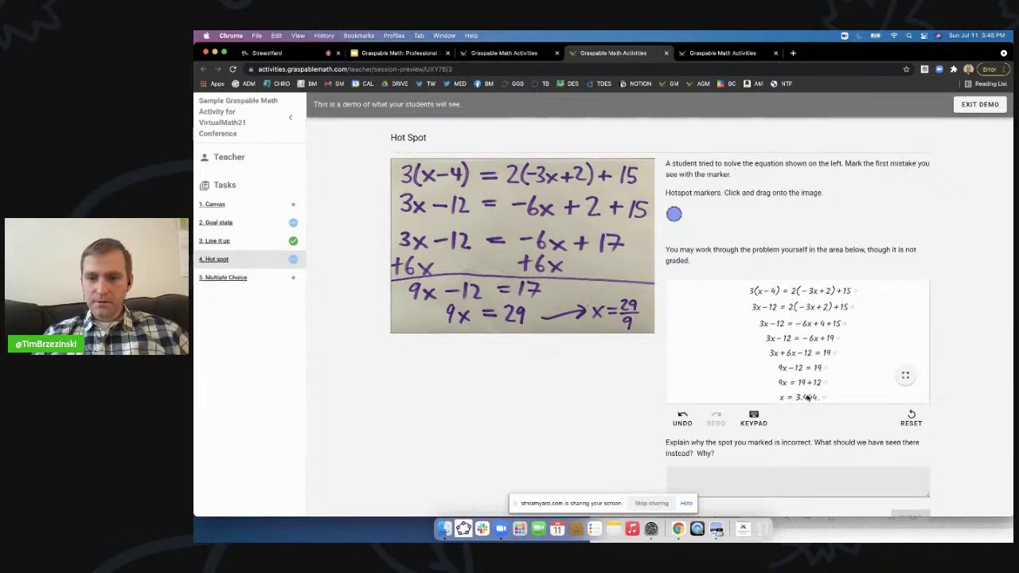
scroll(807, 398, up, 5)
scroll(808, 398, down, 5)
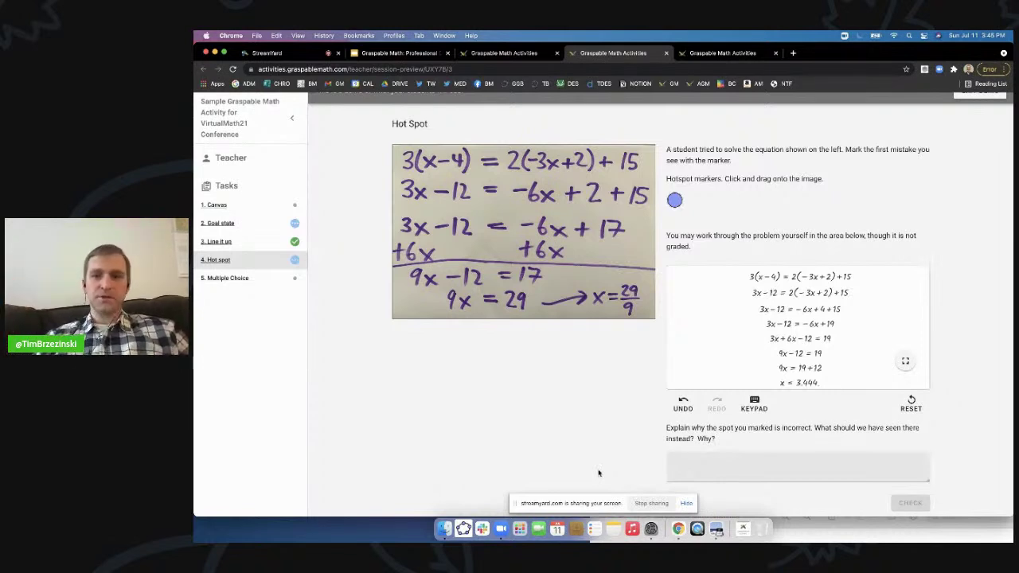
Step: Load activities.graspablemath.com in place of the second student demo of the Hot spot task
click(652, 503)
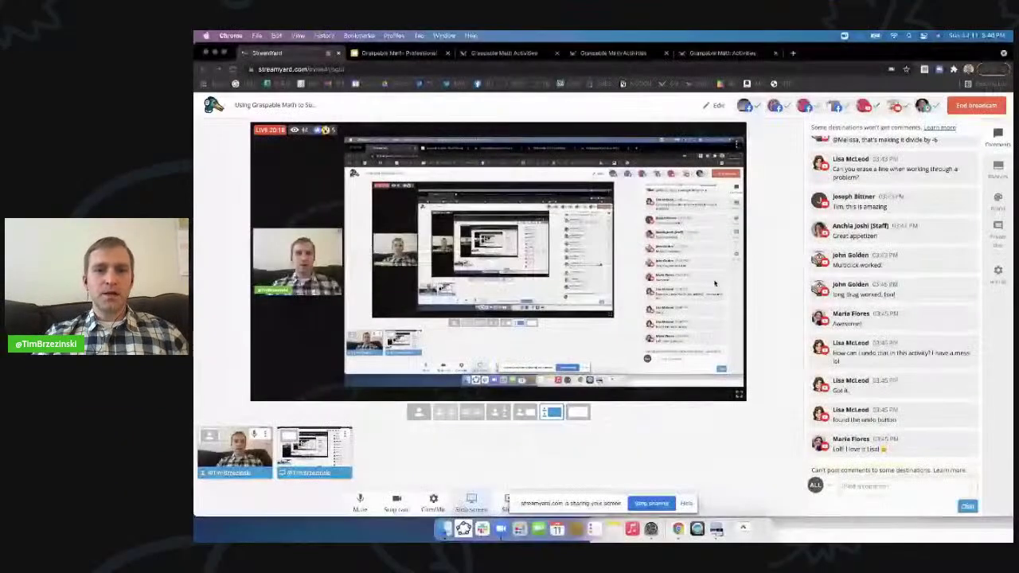
click(493, 53)
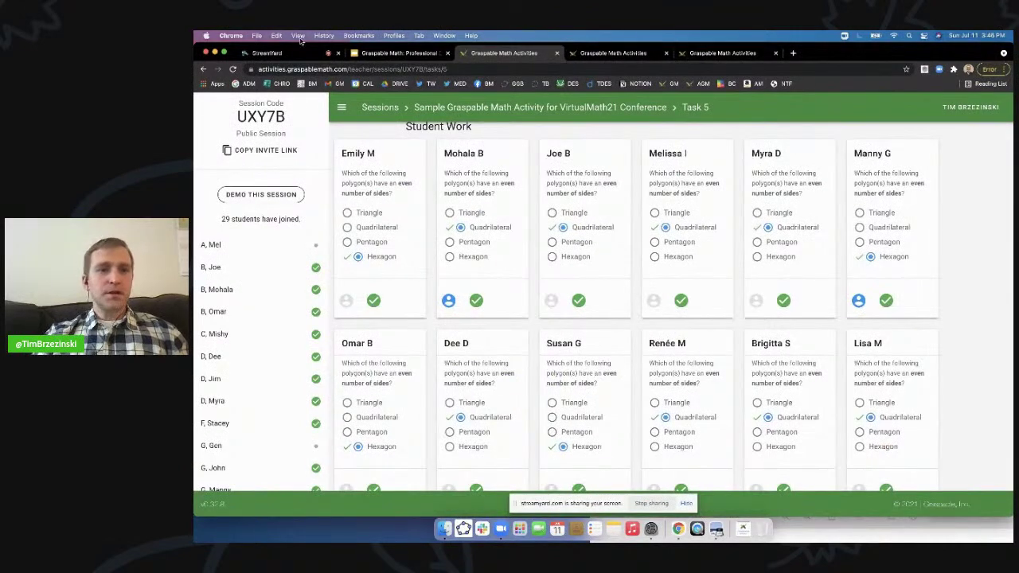
click(720, 53)
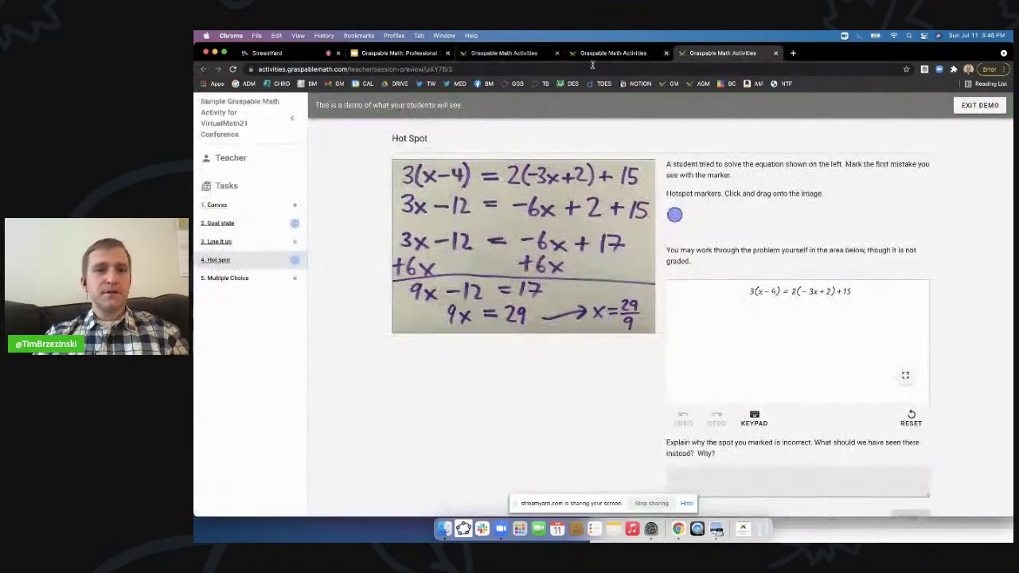
click(496, 69)
text(activities)
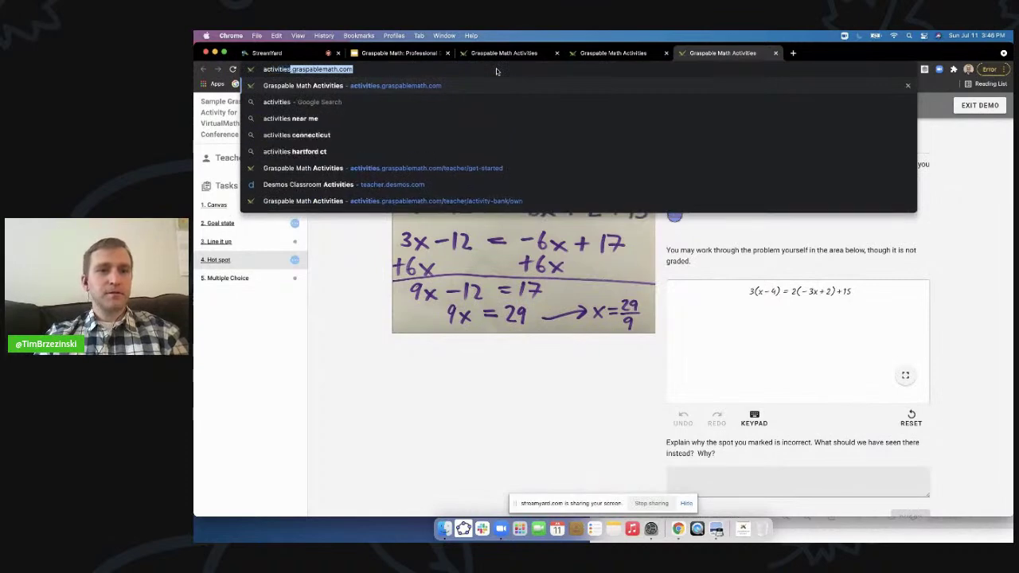
text(.graspablemath.com)
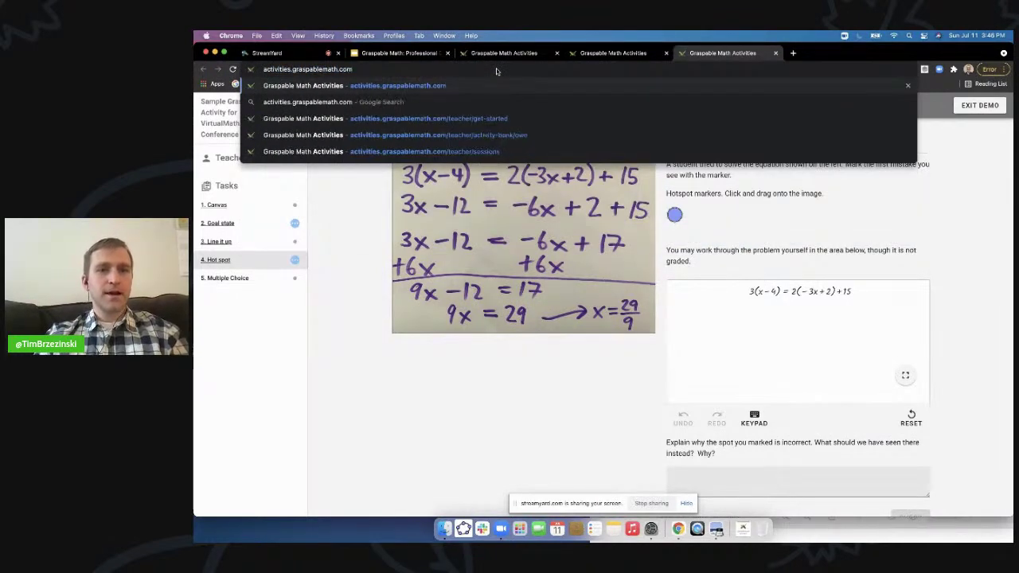
key(Return)
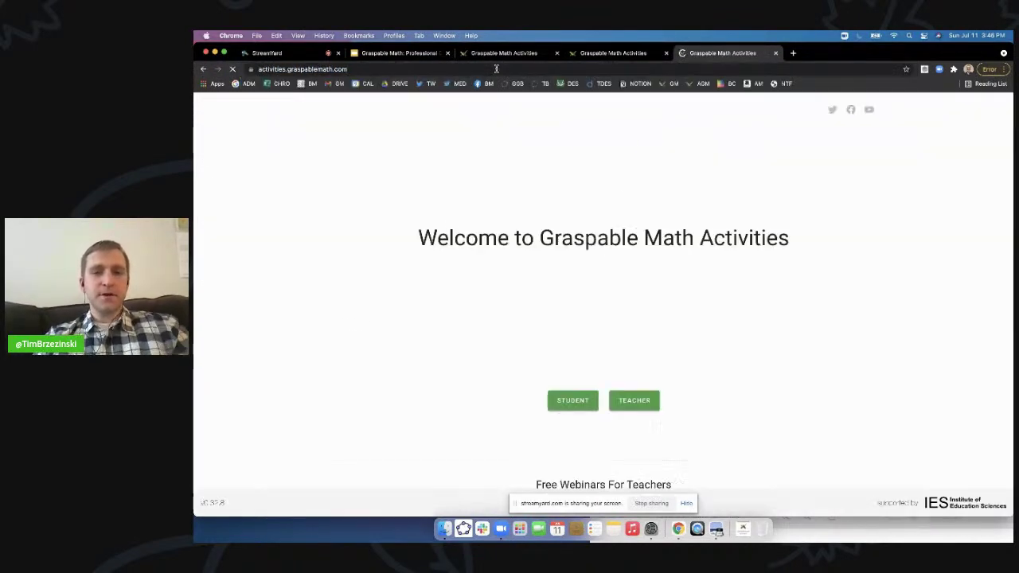
Step: Switch to StreamYard and show the viewer's question about saving student work without an account on the broadcast, then hide it
click(274, 53)
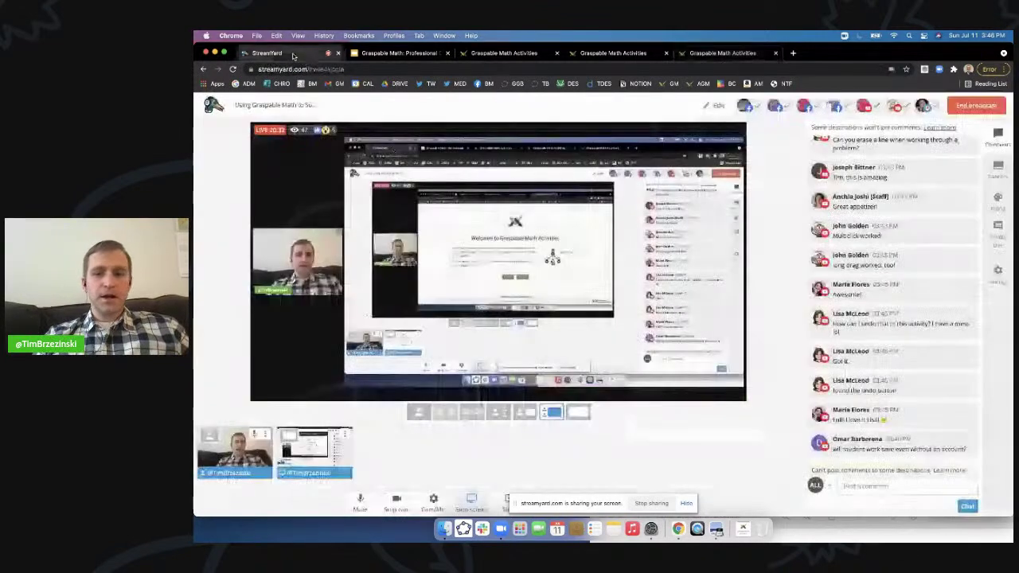
click(892, 485)
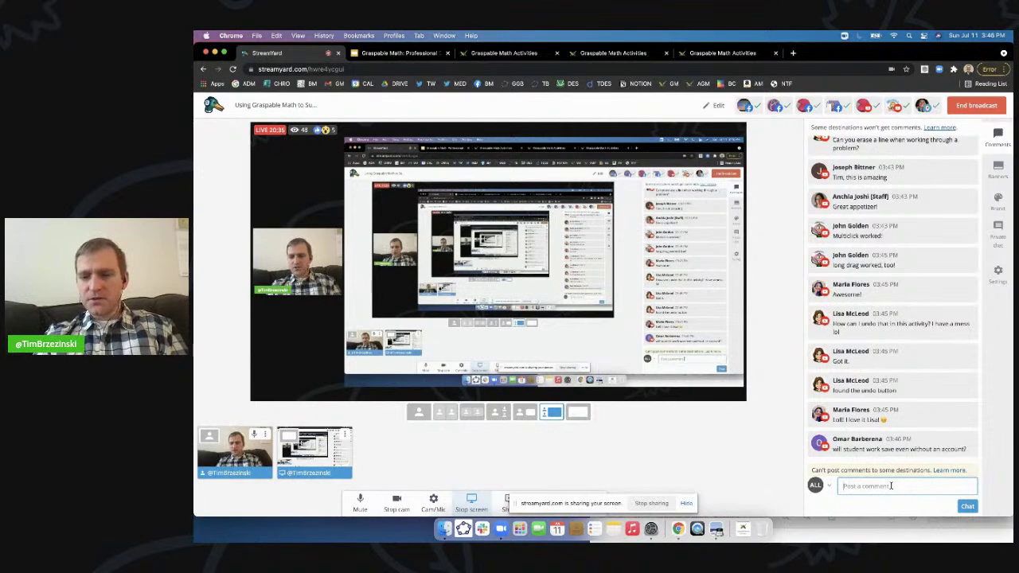
click(857, 449)
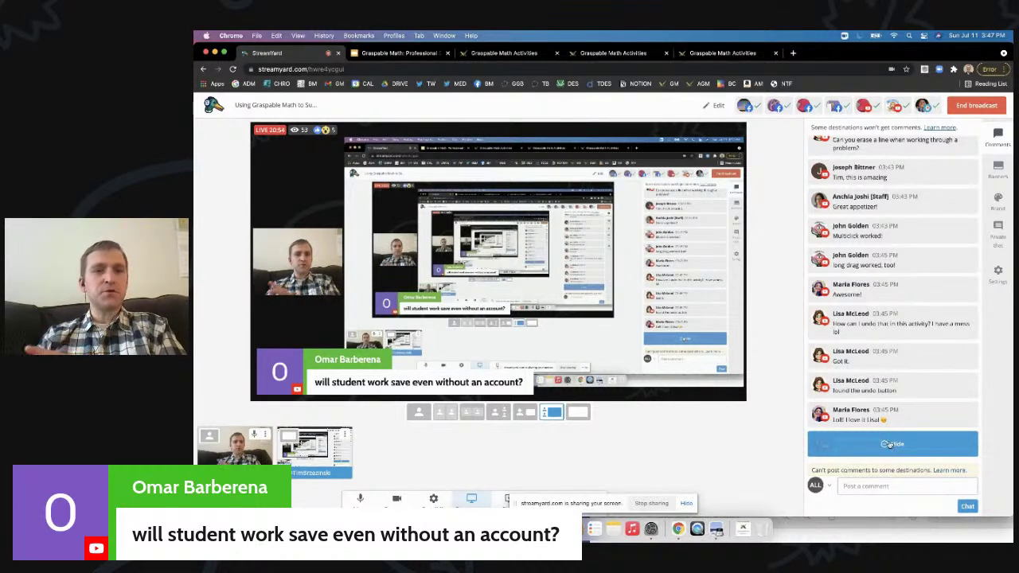
click(889, 444)
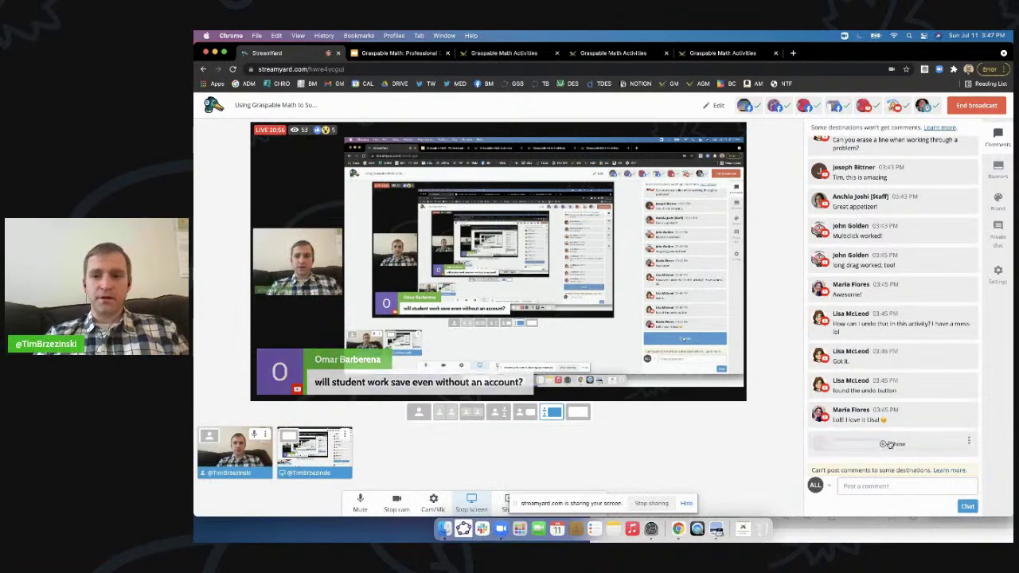
Step: Post activities.graspablemath.com as a comment to all destinations
click(872, 487)
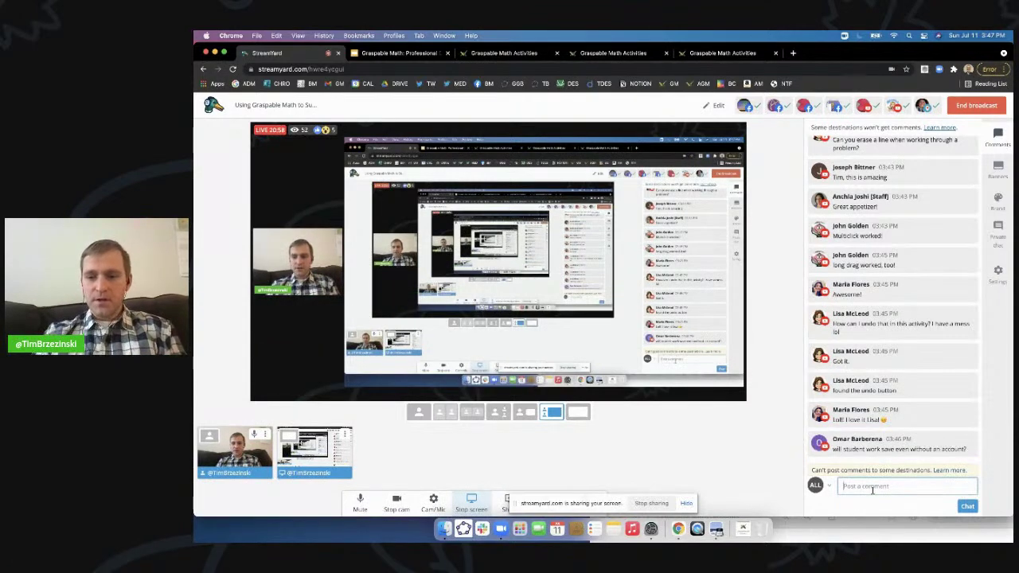
text(activitie)
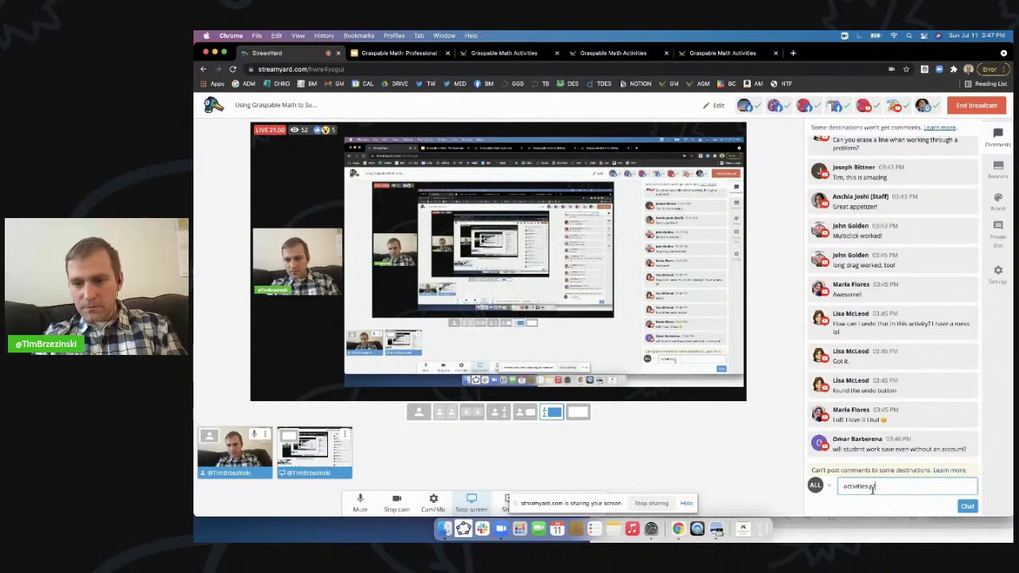
text(s.graspablemath.com)
key(Return)
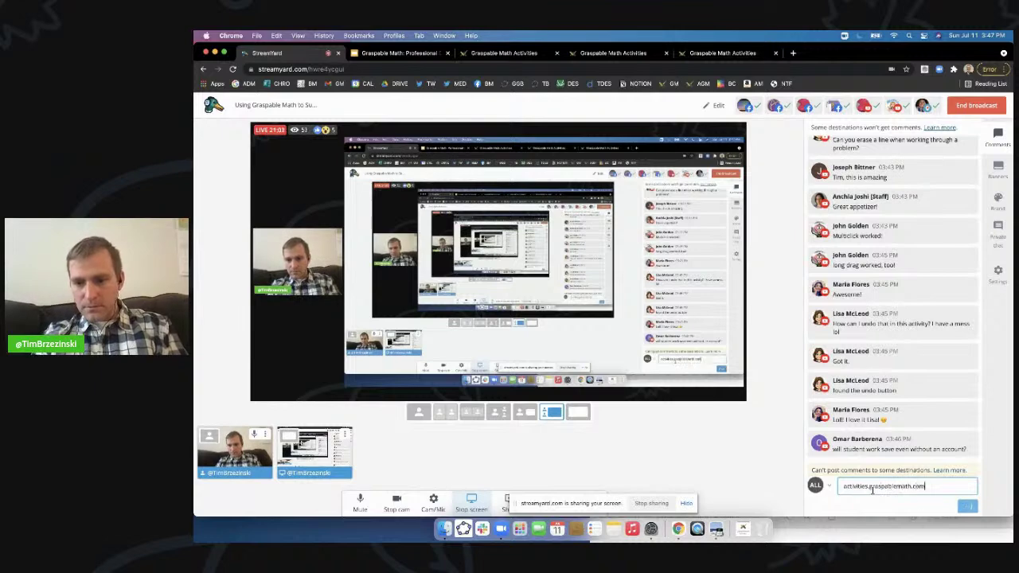
Step: Return to the Graspable Math Activities home page, enter the teacher area and sign out of the account
click(418, 53)
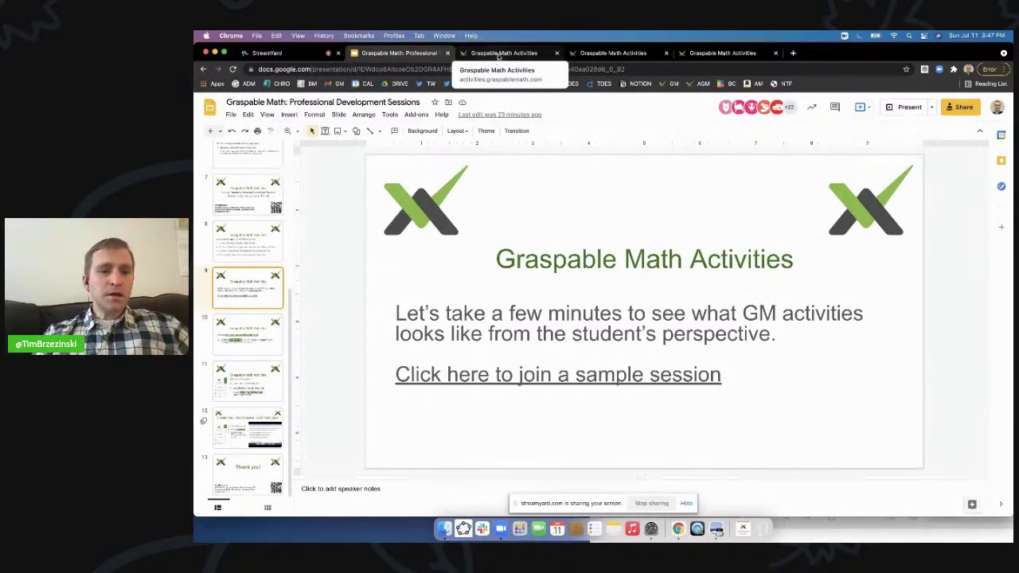
click(499, 53)
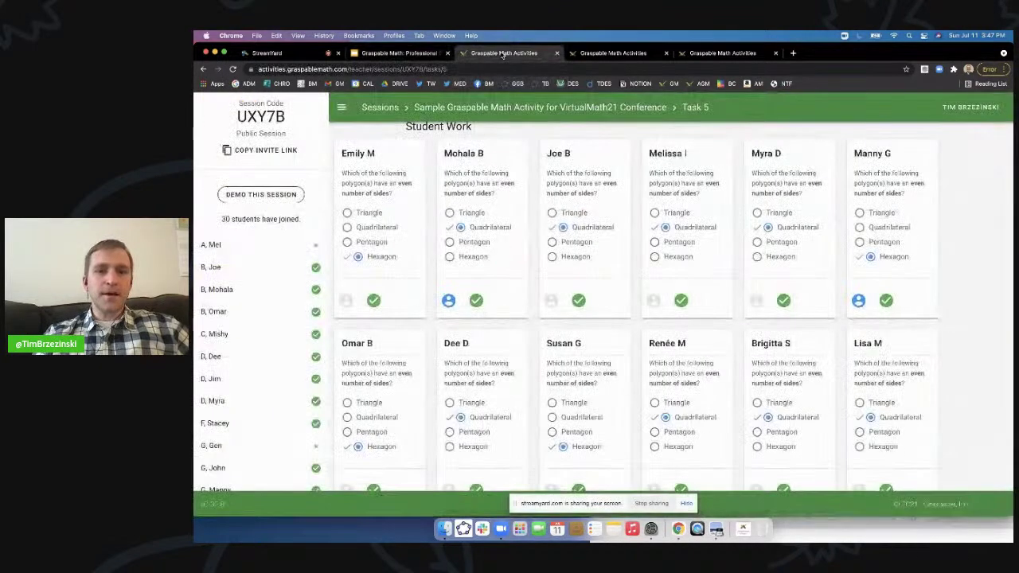
click(596, 54)
click(692, 53)
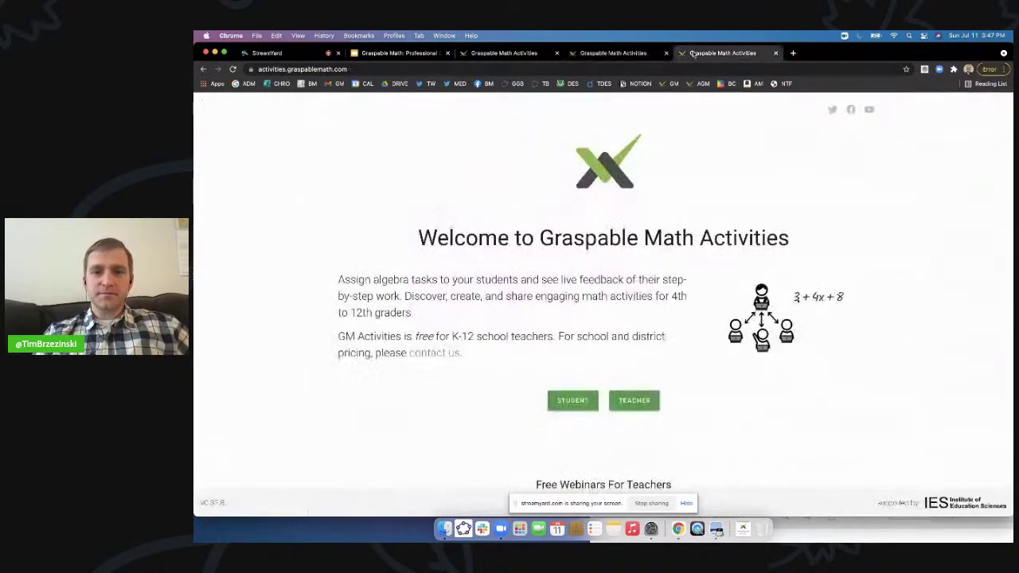
click(622, 398)
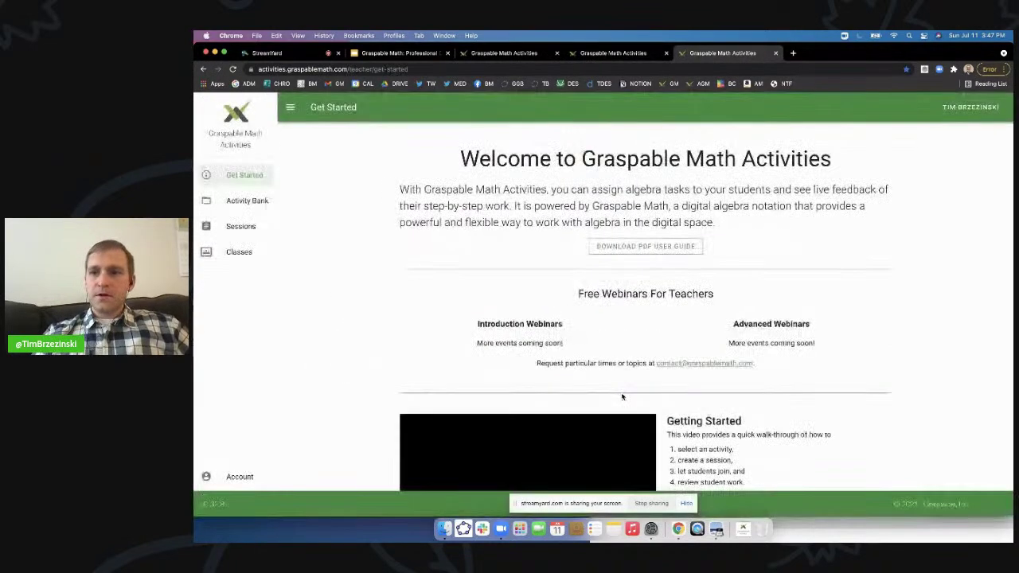
click(970, 106)
click(949, 164)
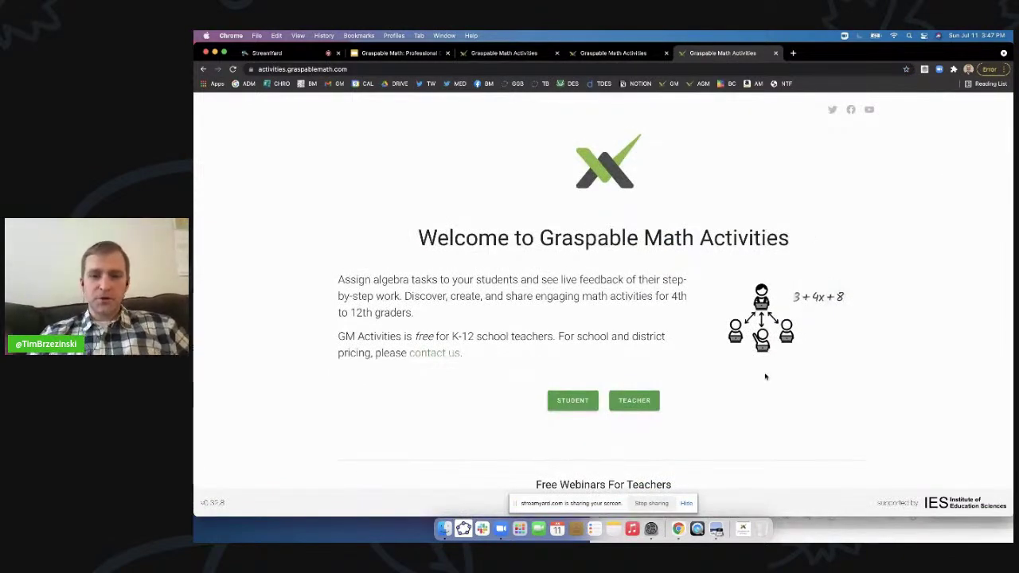
Step: Hide the screen-sharing notice, enter the teacher area as a signed-out visitor and sign in with the Google account
click(687, 503)
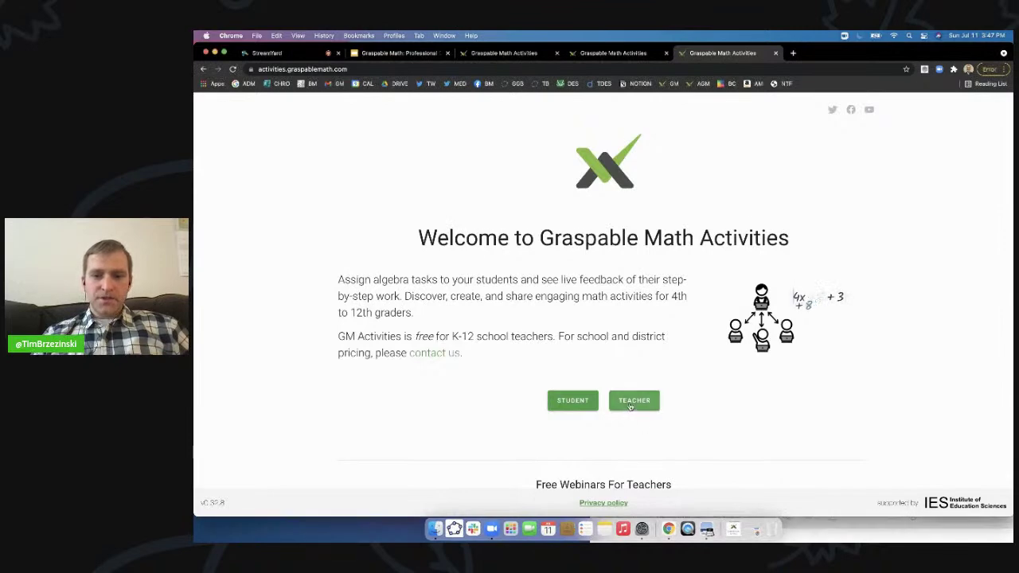
scroll(630, 406, up, 5)
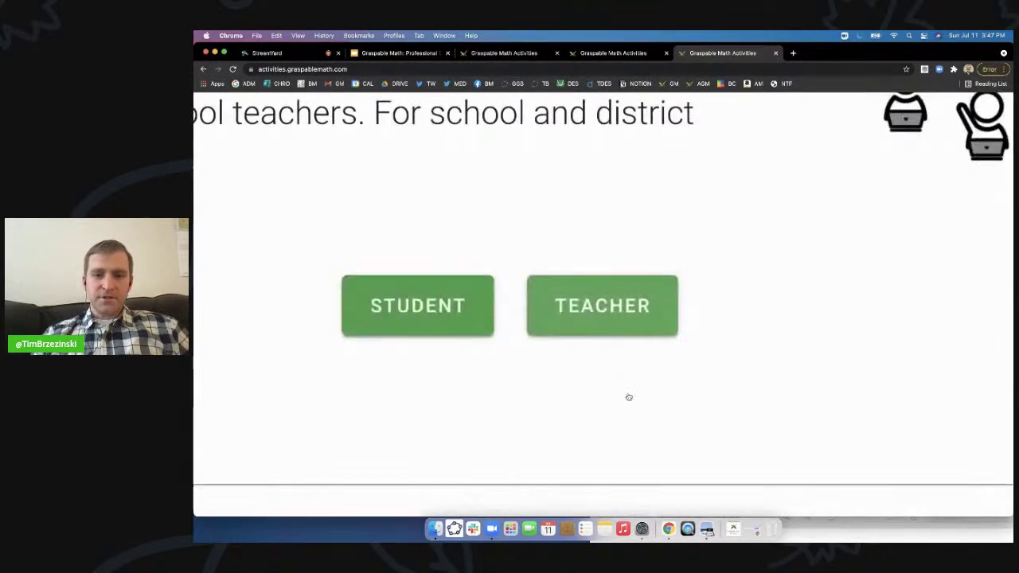
scroll(630, 303, down, 5)
click(636, 303)
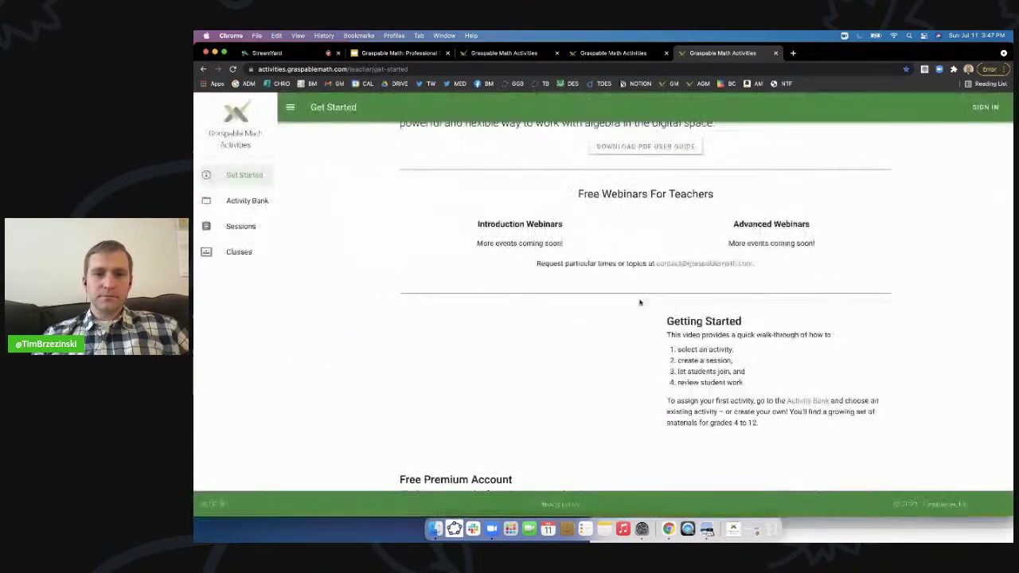
scroll(639, 303, up, 3)
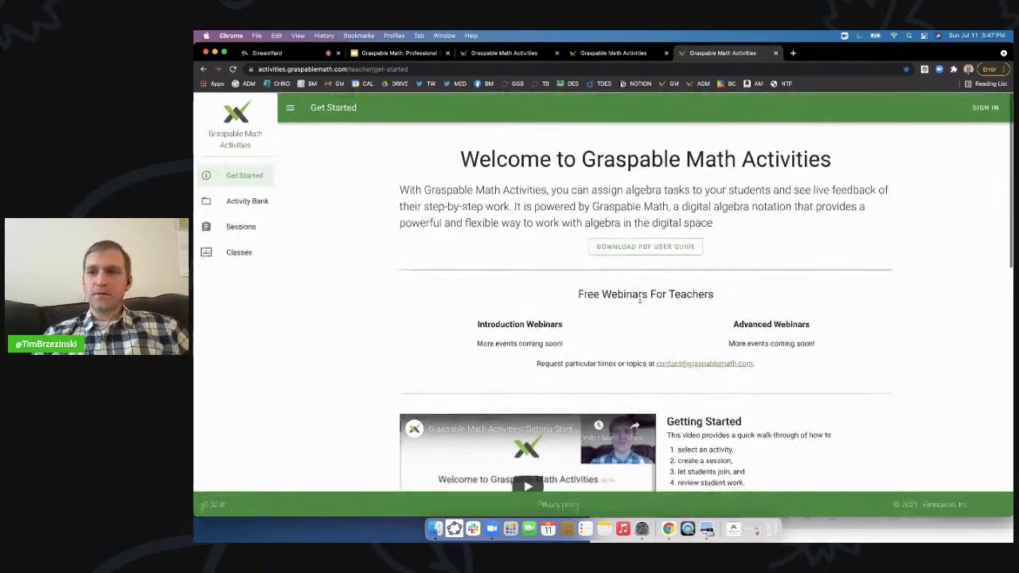
scroll(985, 109, up, 5)
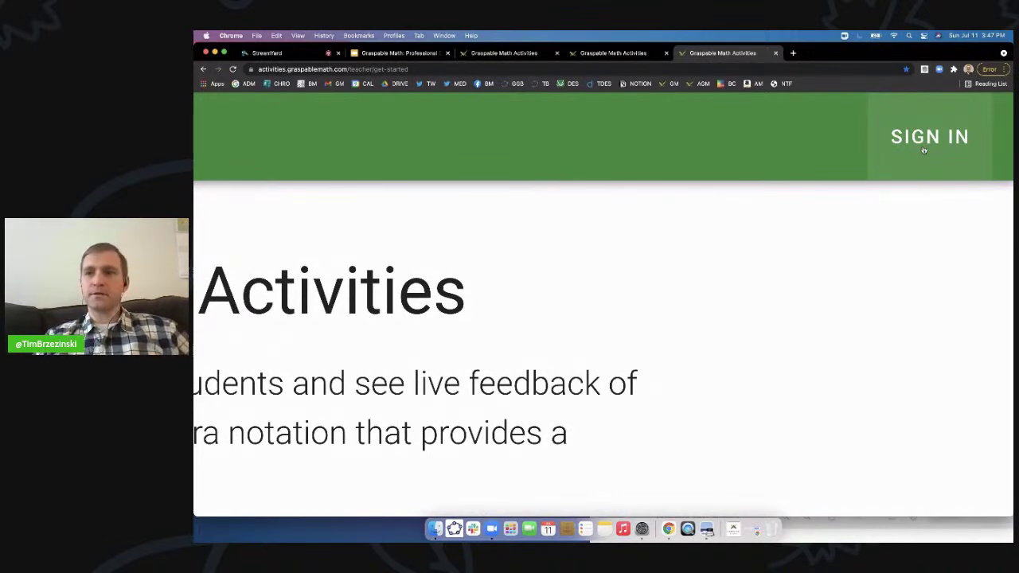
click(924, 150)
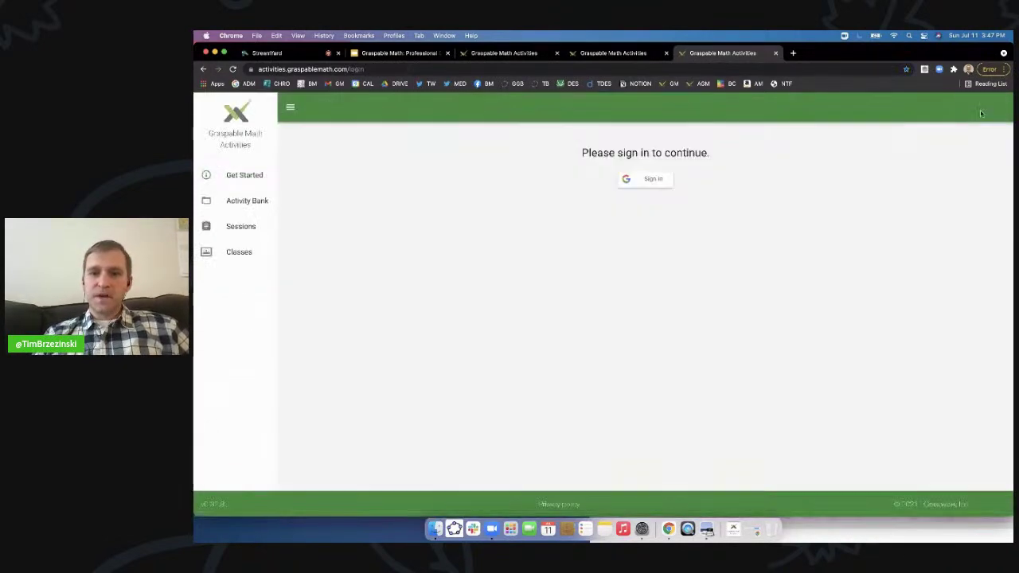
click(635, 189)
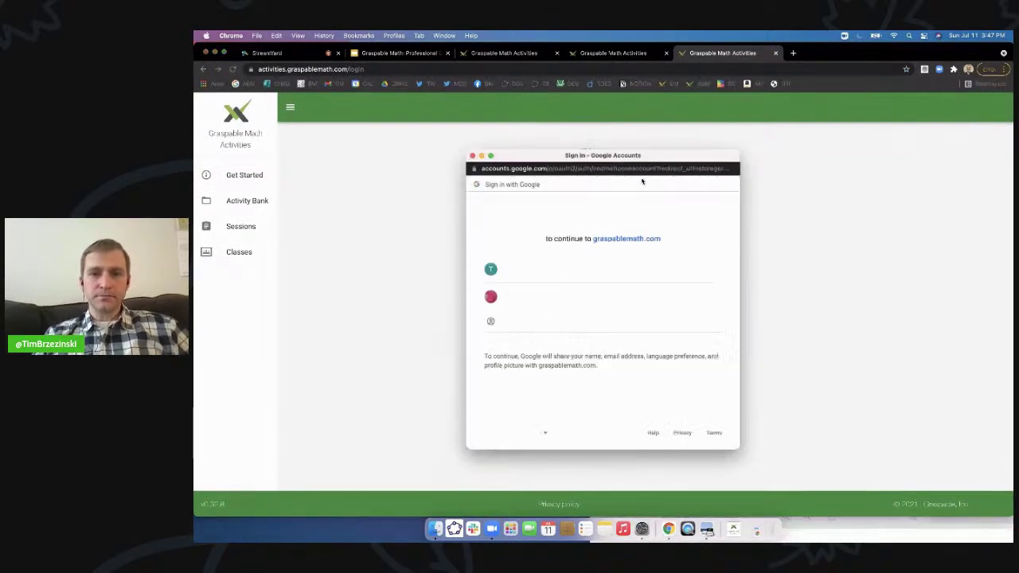
click(535, 272)
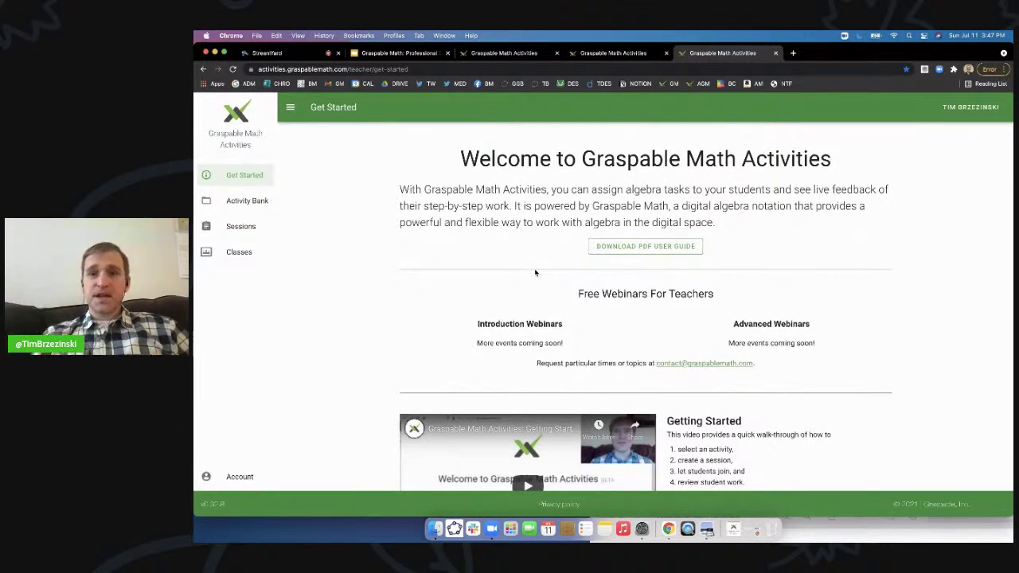
Step: Sign out again and highlight the home page statement that GM Activities is free for K-12, then clear the highlight
click(970, 107)
click(947, 158)
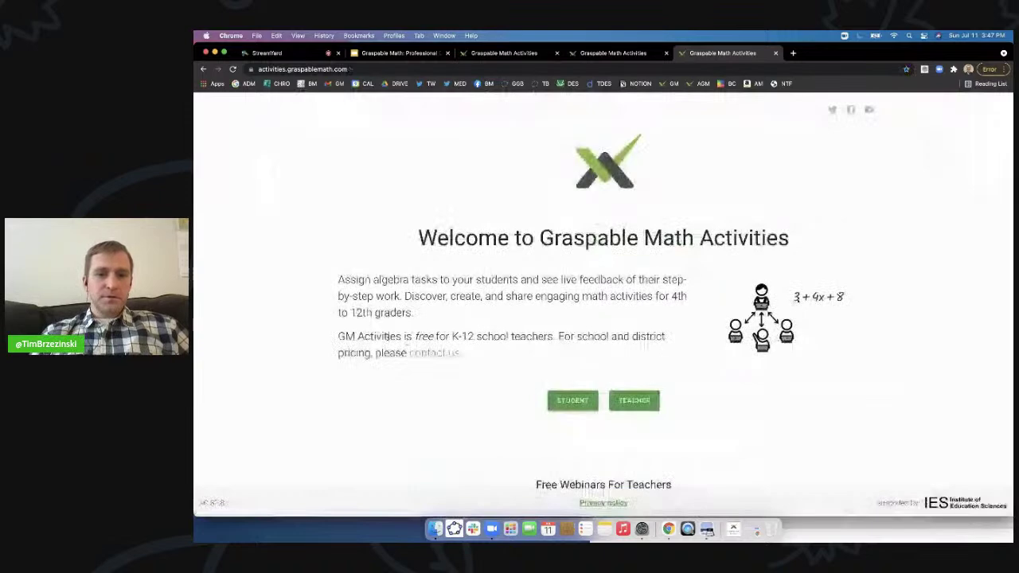
scroll(387, 336, up, 5)
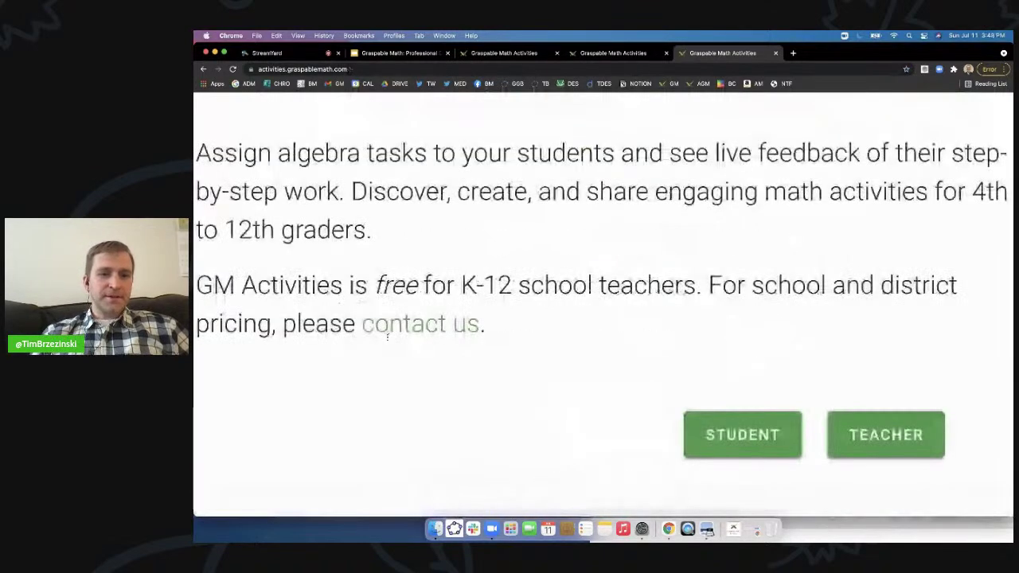
drag(212, 298, 528, 298)
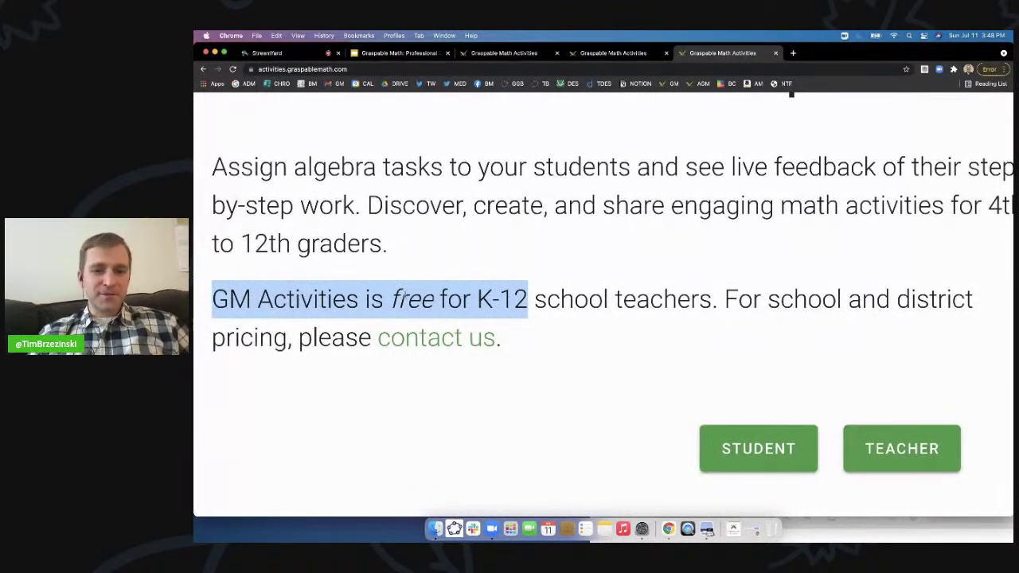
click(578, 304)
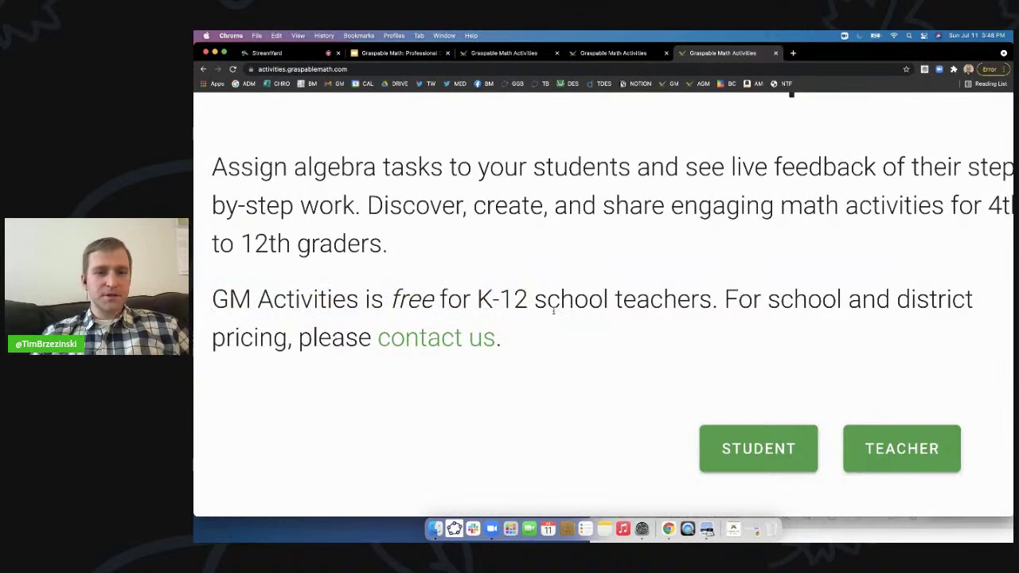
scroll(778, 291, down, 5)
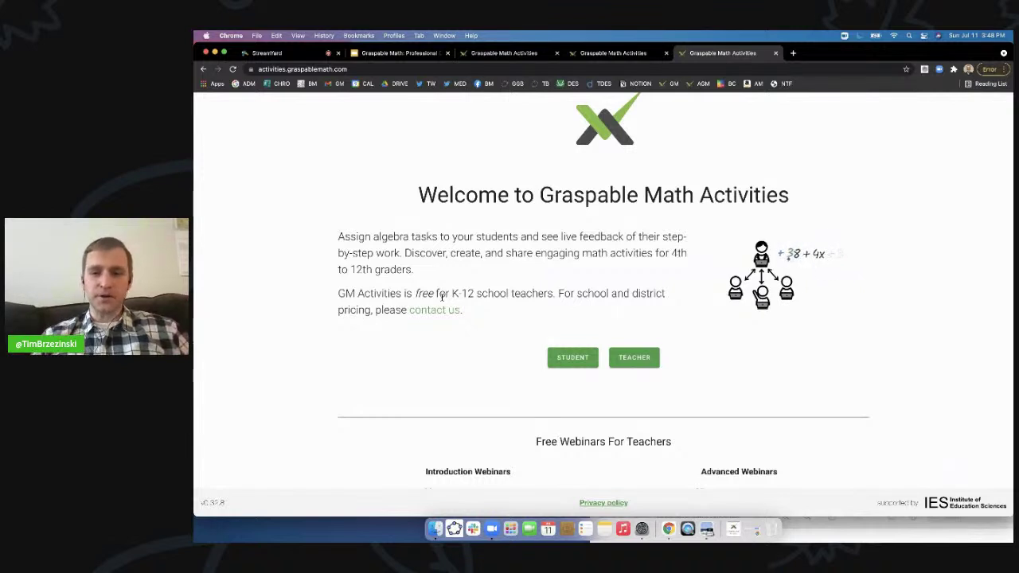
Step: Sign back in as a teacher with Google and look through the Get Started page and the site's main sections
click(639, 358)
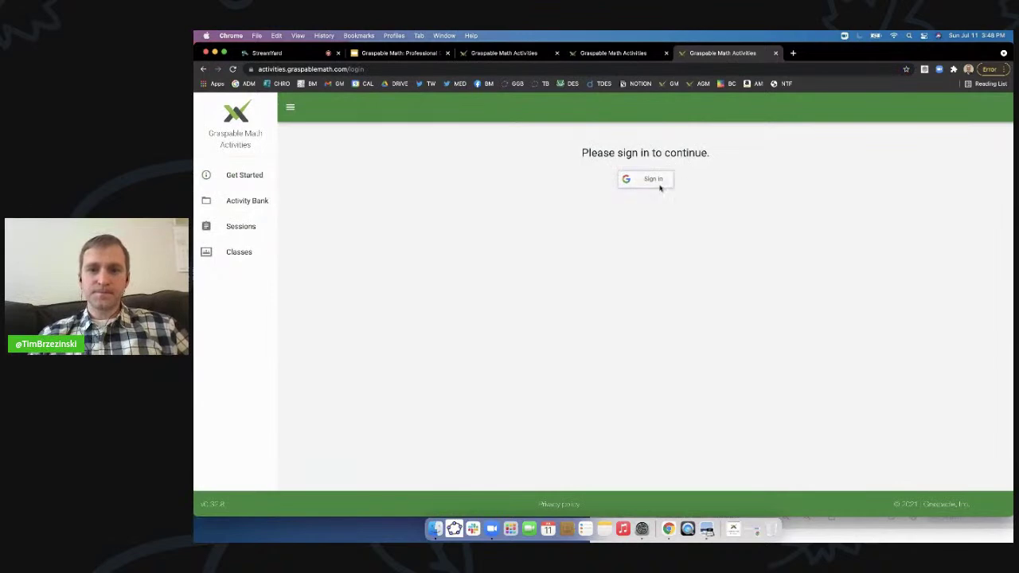
click(658, 182)
click(592, 271)
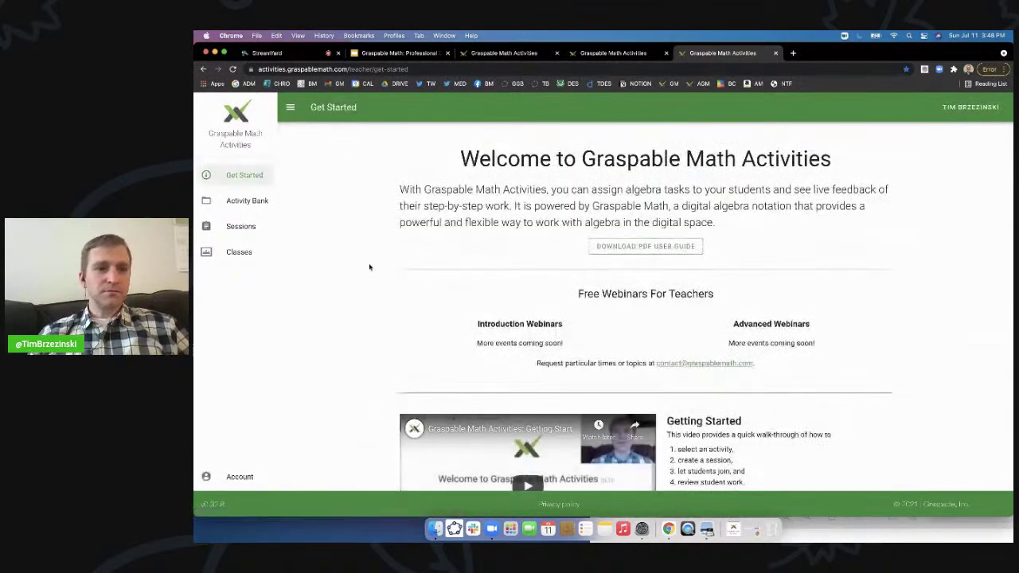
scroll(417, 306, down, 15)
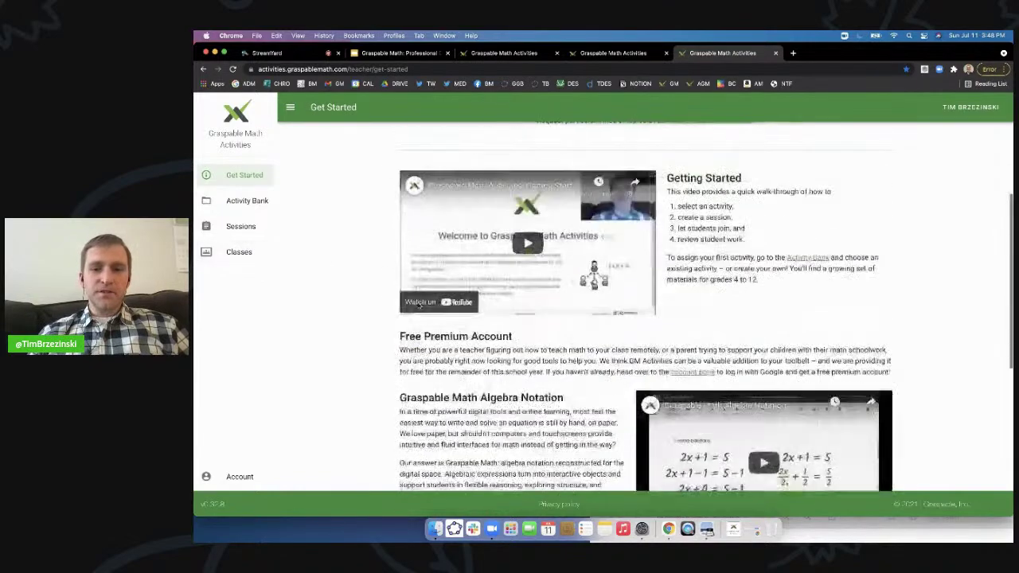
scroll(417, 304, up, 10)
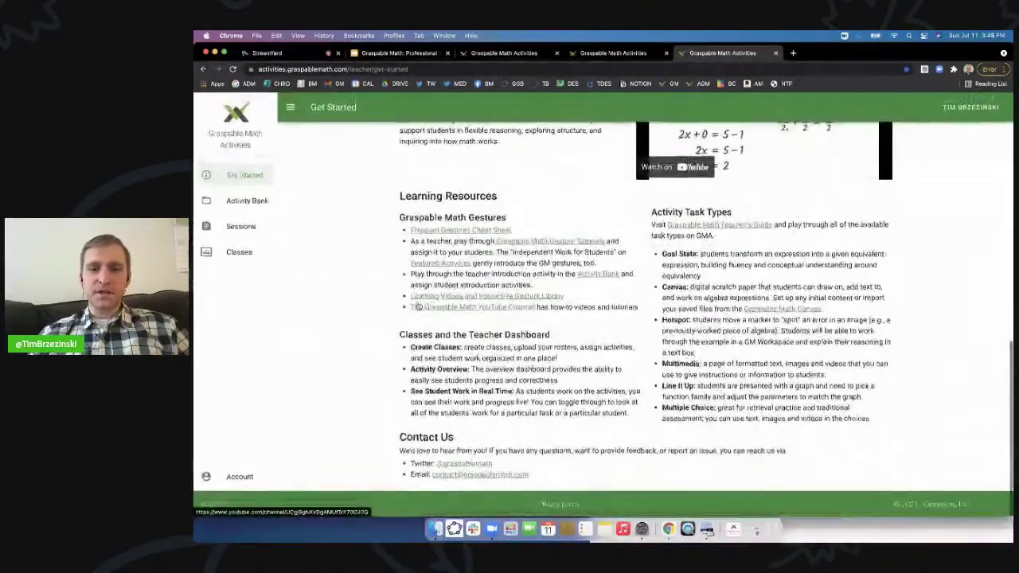
scroll(417, 305, up, 5)
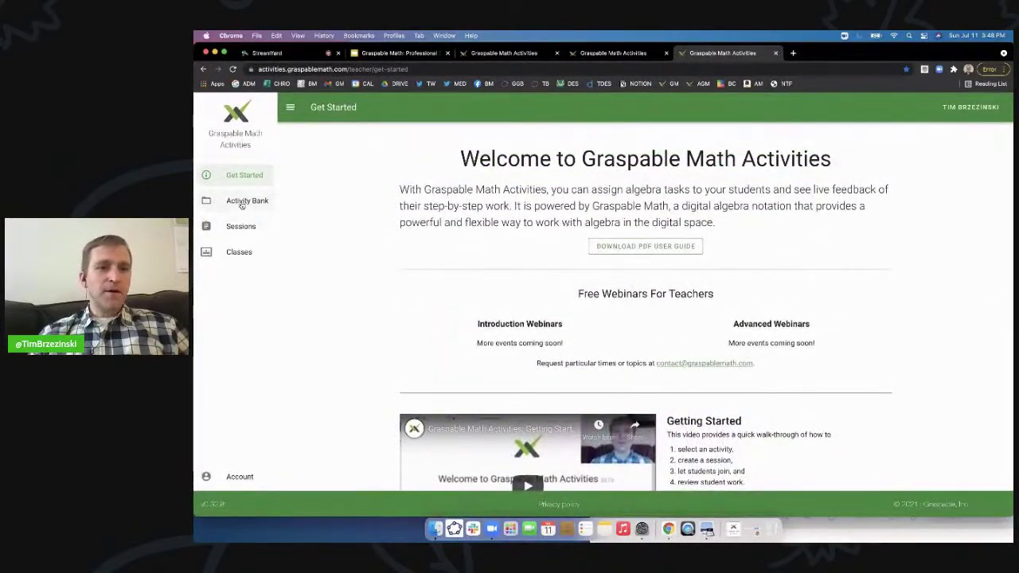
scroll(242, 206, up, 5)
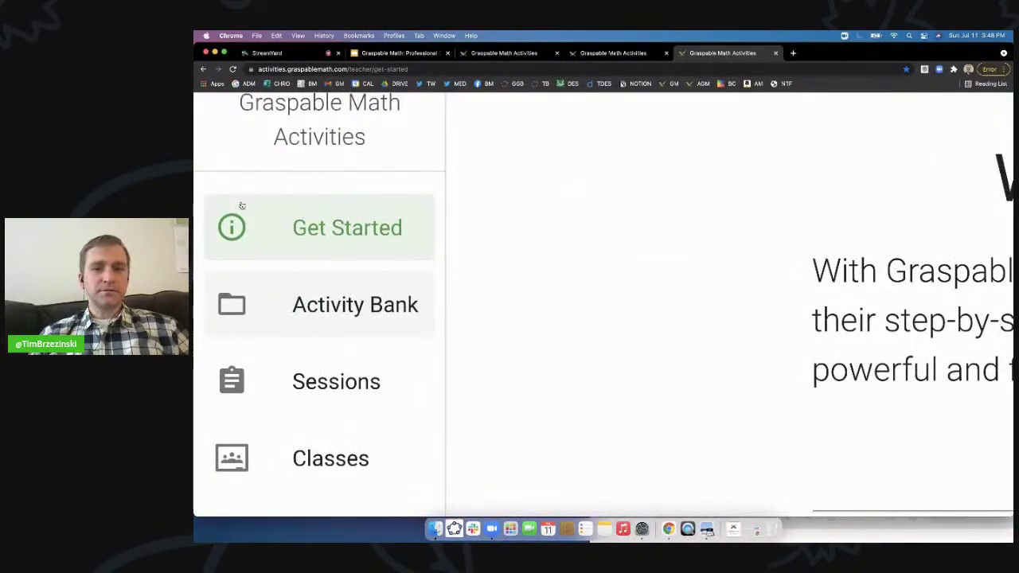
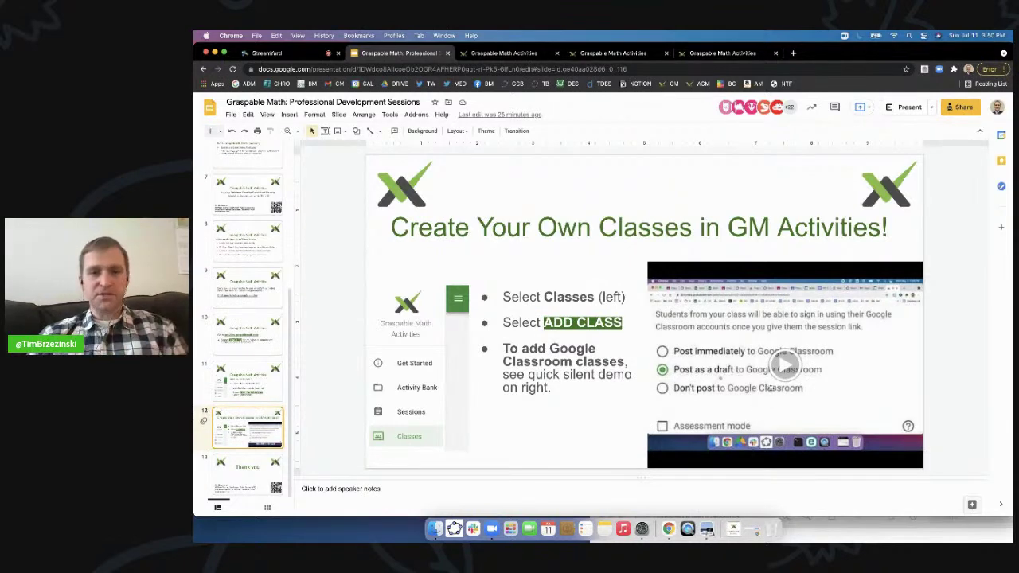
Step: Close the signed-out Graspable Math Activities page, open the Activity Bank from Classes and point out the option to create an activity
click(522, 54)
click(556, 53)
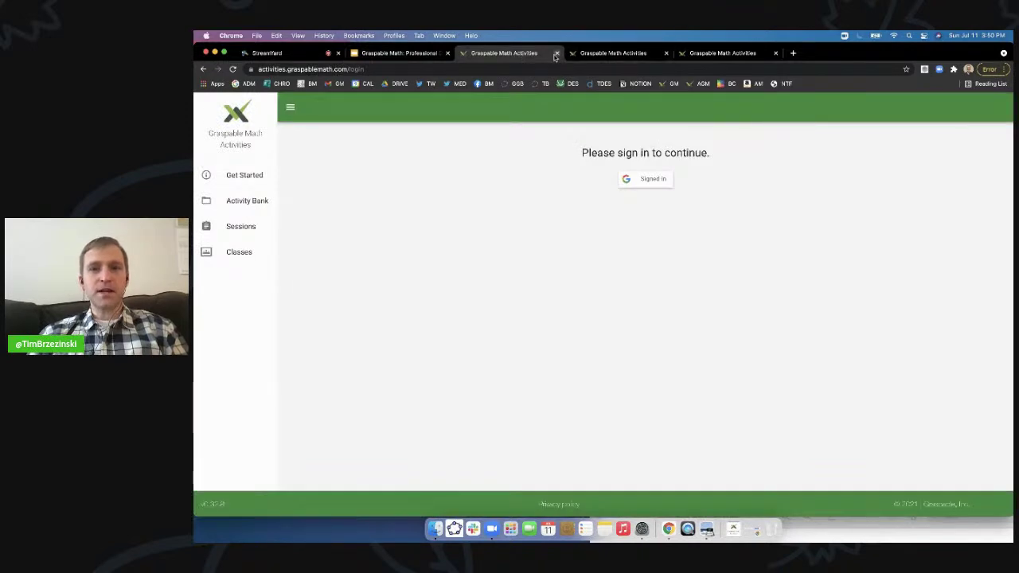
click(609, 53)
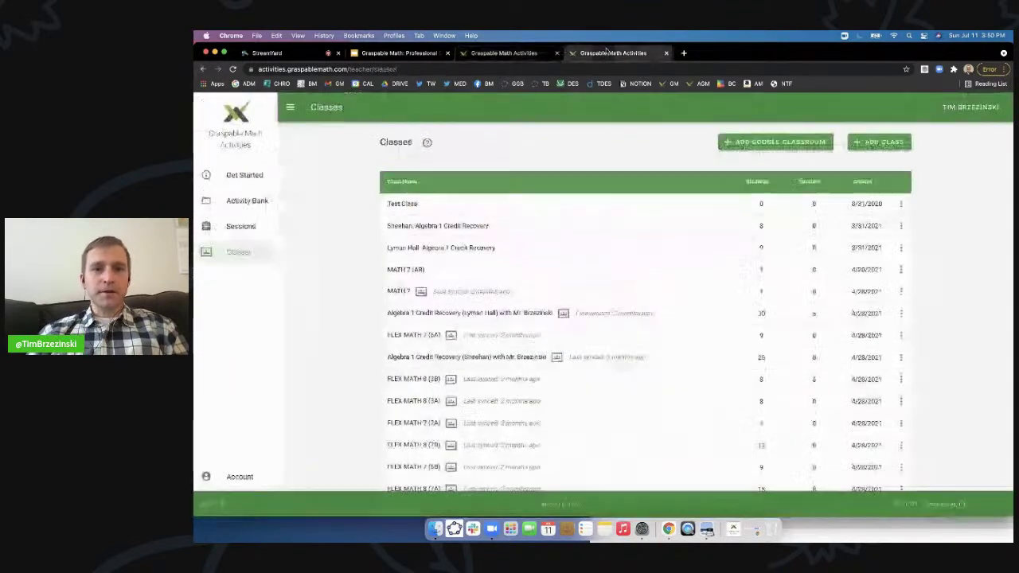
scroll(233, 203, up, 5)
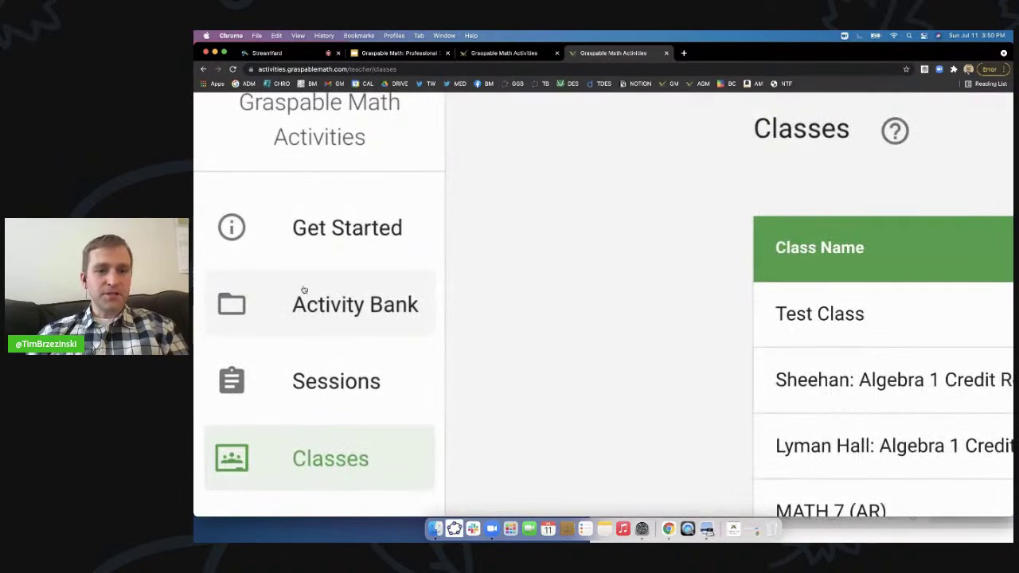
click(335, 315)
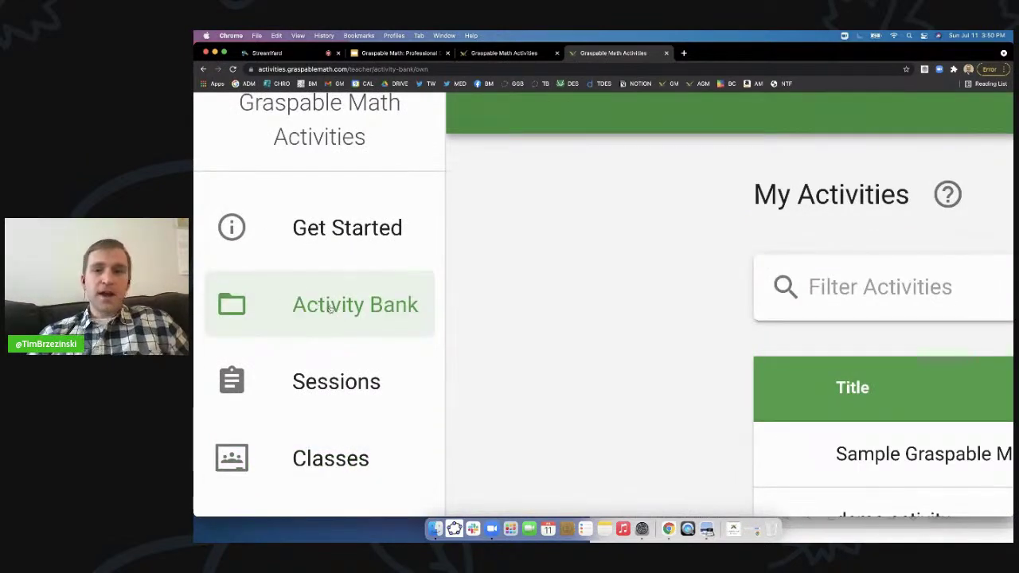
scroll(330, 309, down, 5)
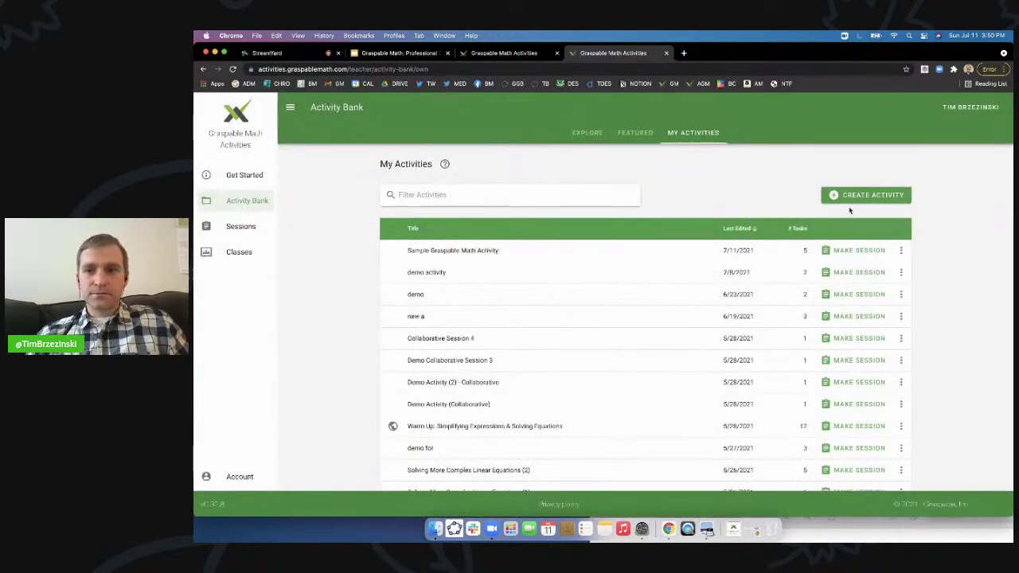
scroll(861, 196, up, 5)
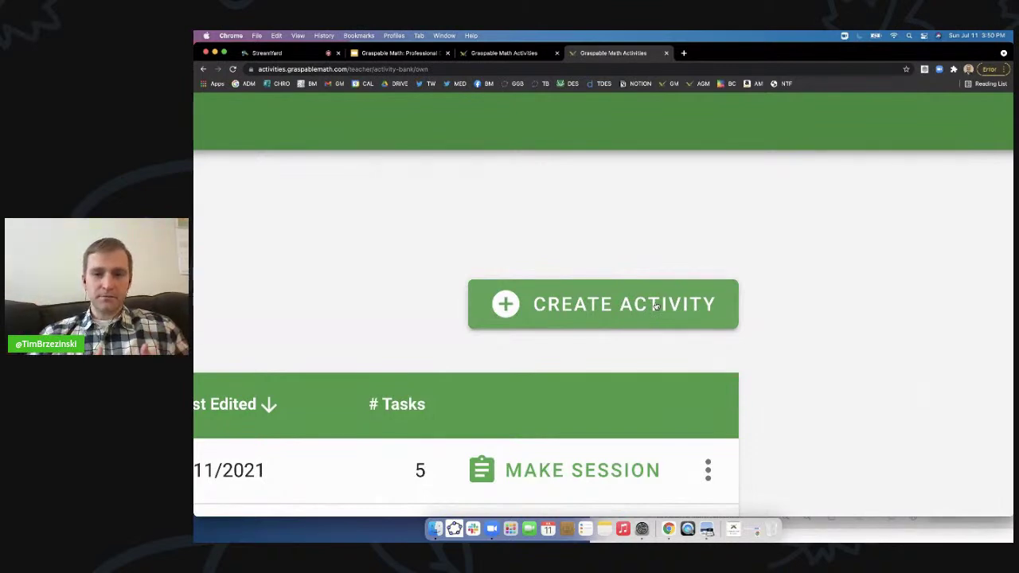
scroll(655, 307, down, 5)
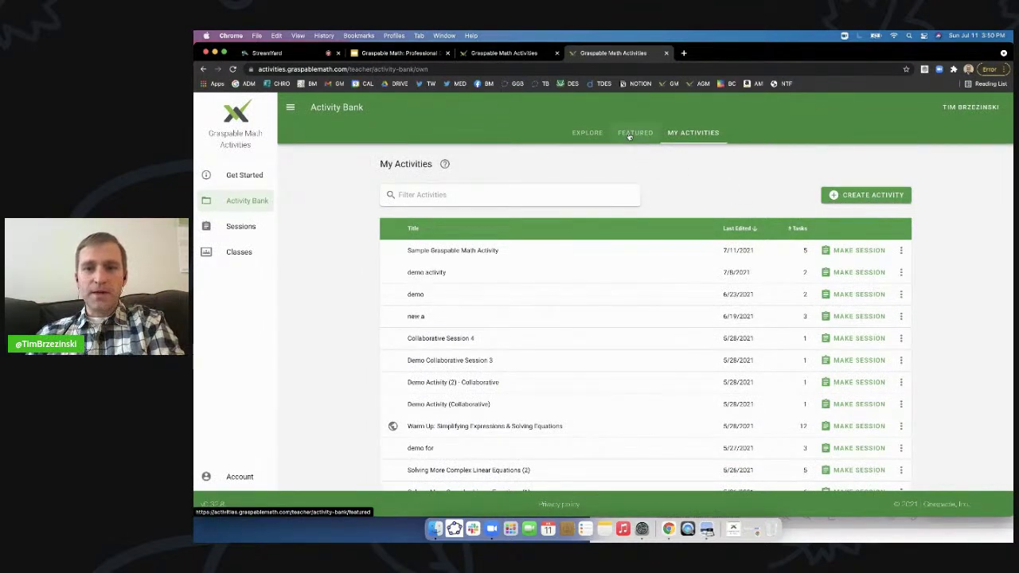
Step: Show the Featured activities in the Activity Bank and browse to Introduction and Independent Work for Students
scroll(629, 137, up, 5)
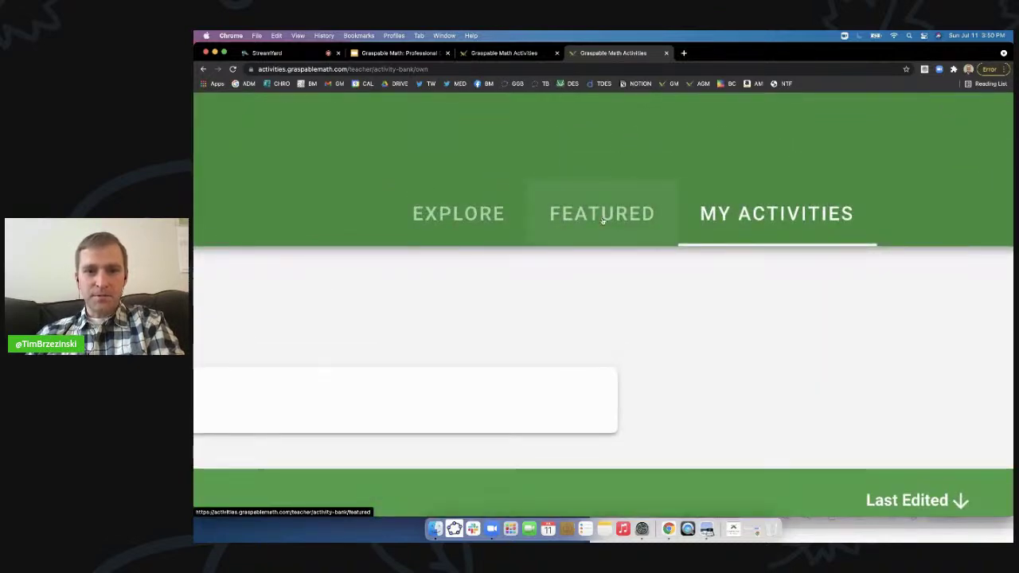
click(603, 215)
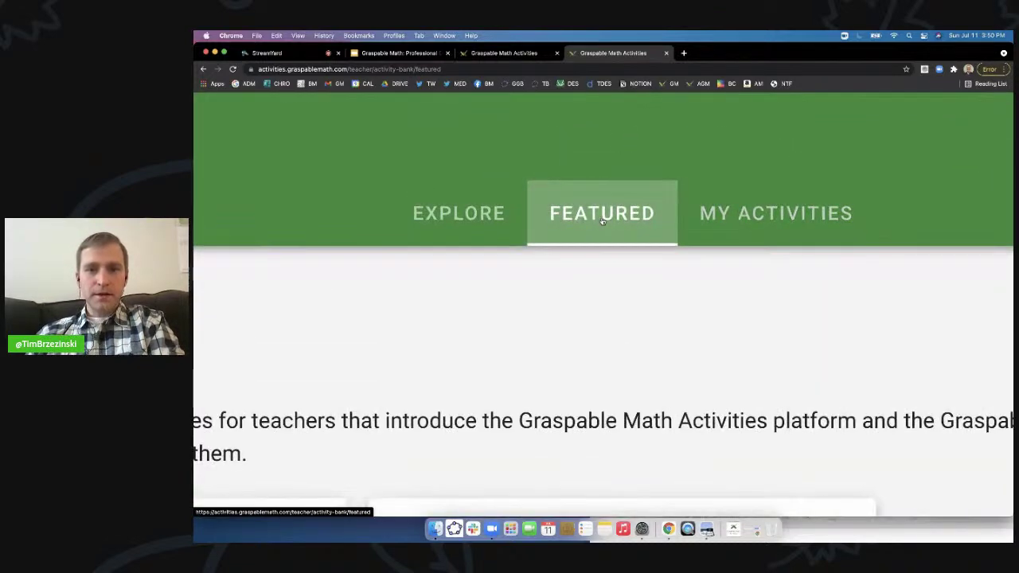
scroll(603, 221, down, 5)
scroll(609, 286, down, 5)
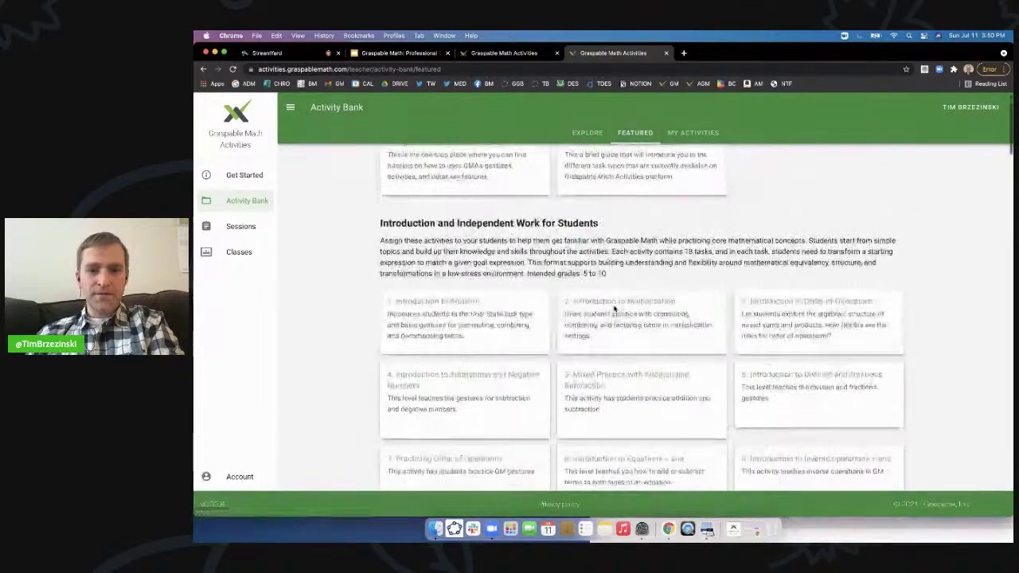
Step: Switch the Activity Bank from Featured activities to the Explore list and point out that section
scroll(613, 309, up, 4)
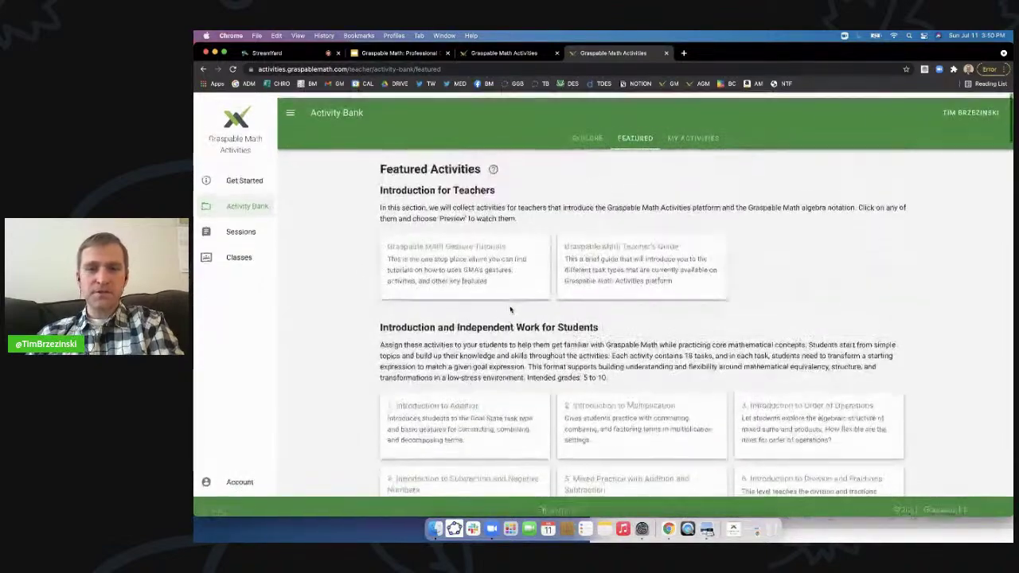
click(587, 134)
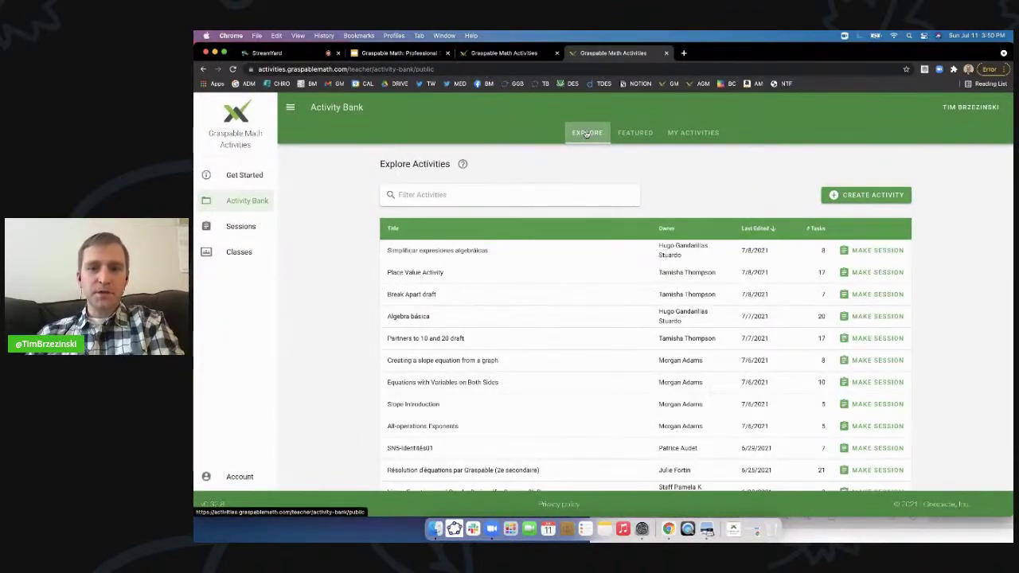
scroll(587, 134, up, 5)
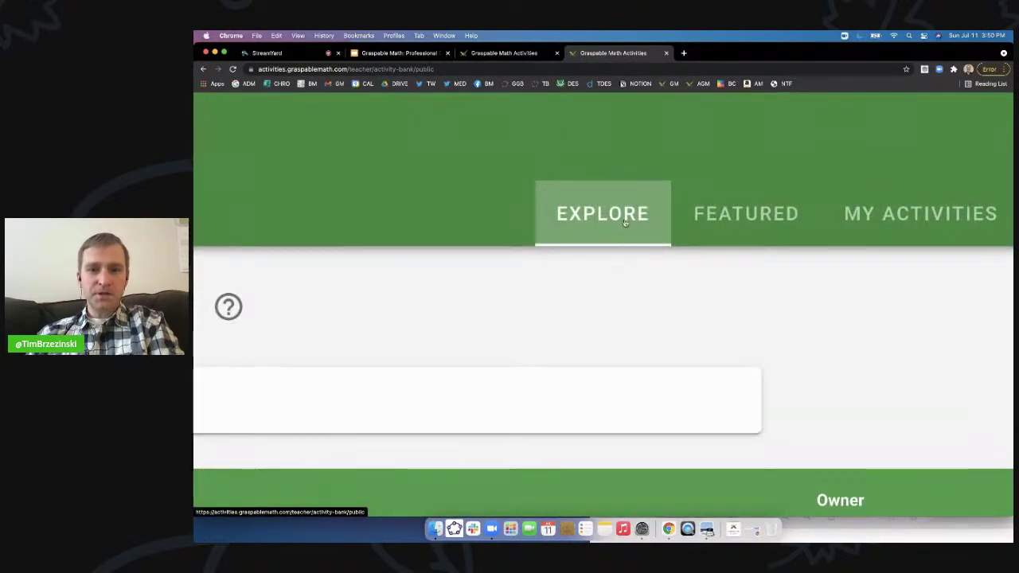
scroll(624, 223, down, 5)
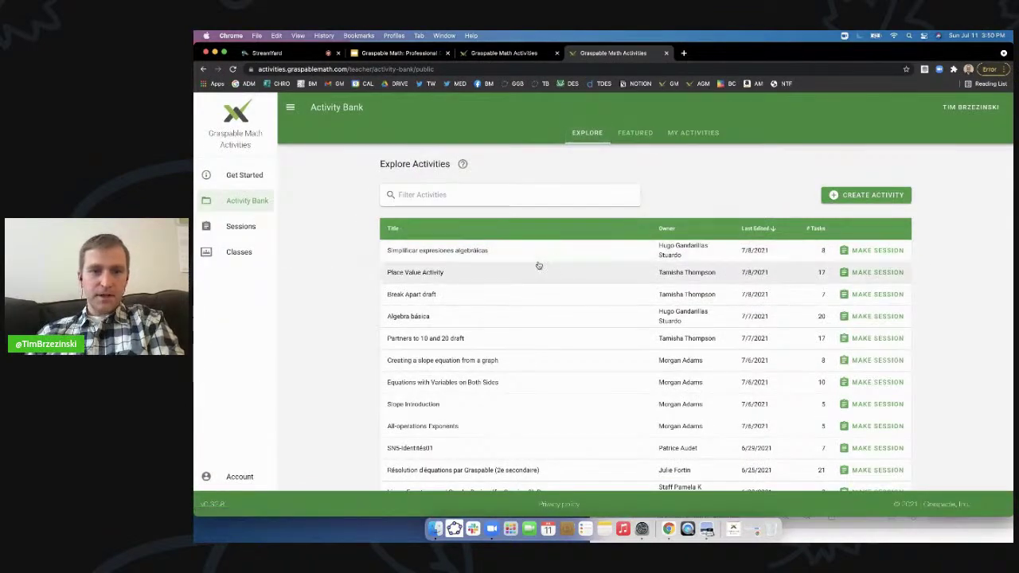
Step: Examine the titles of the shared activities in the Explore list, enlarged for viewers
scroll(437, 266, up, 5)
scroll(427, 254, down, 3)
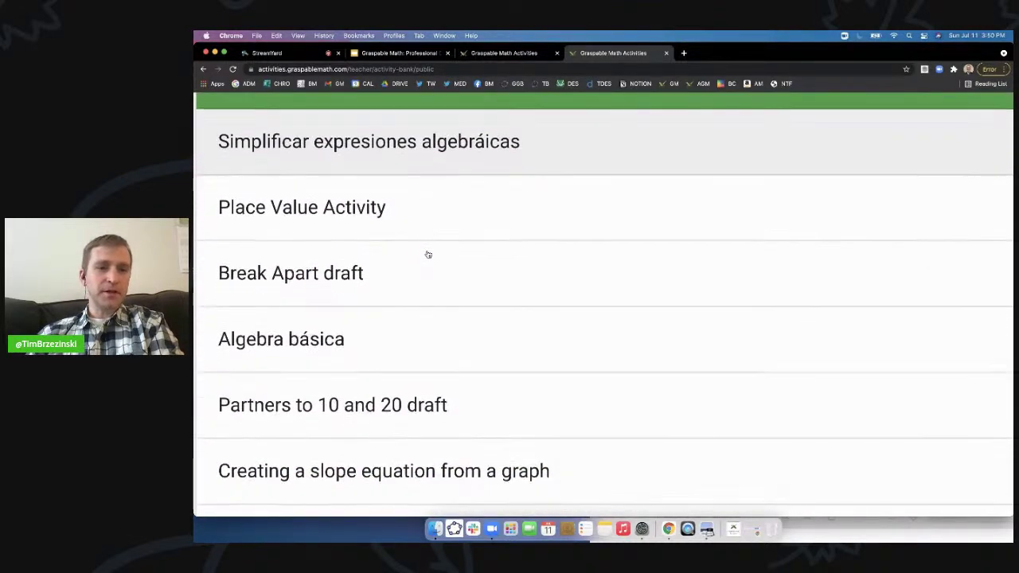
scroll(427, 254, down, 6)
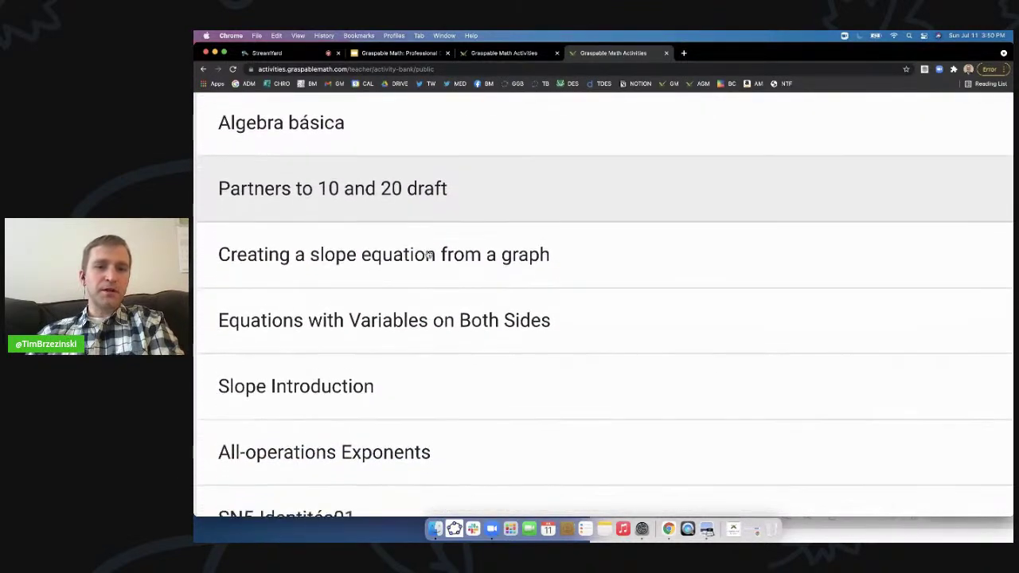
scroll(427, 254, down, 1)
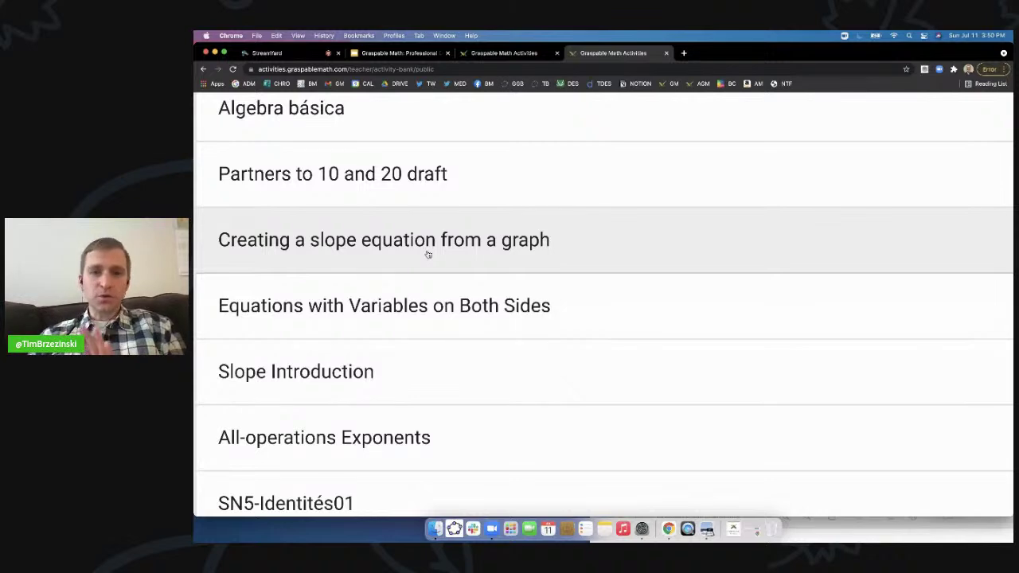
key(super+minus)
key(super+minus)
key(super+minus)
key(super+minus)
key(super+minus)
key(super+minus)
key(super+minus)
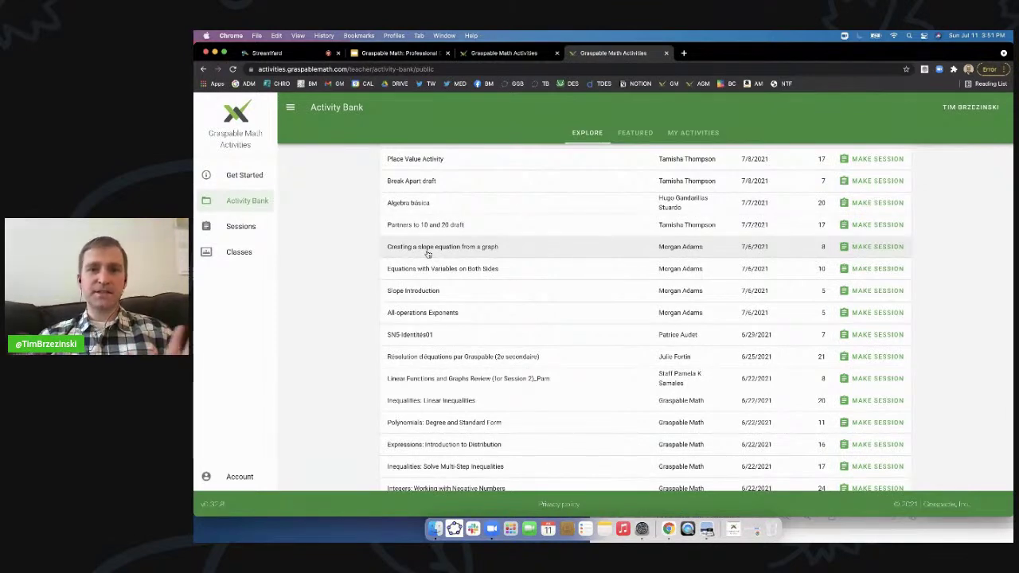
Step: Create a new activity titled "Demo Activity For #VirtualMath21" in the Activity Bank
click(243, 203)
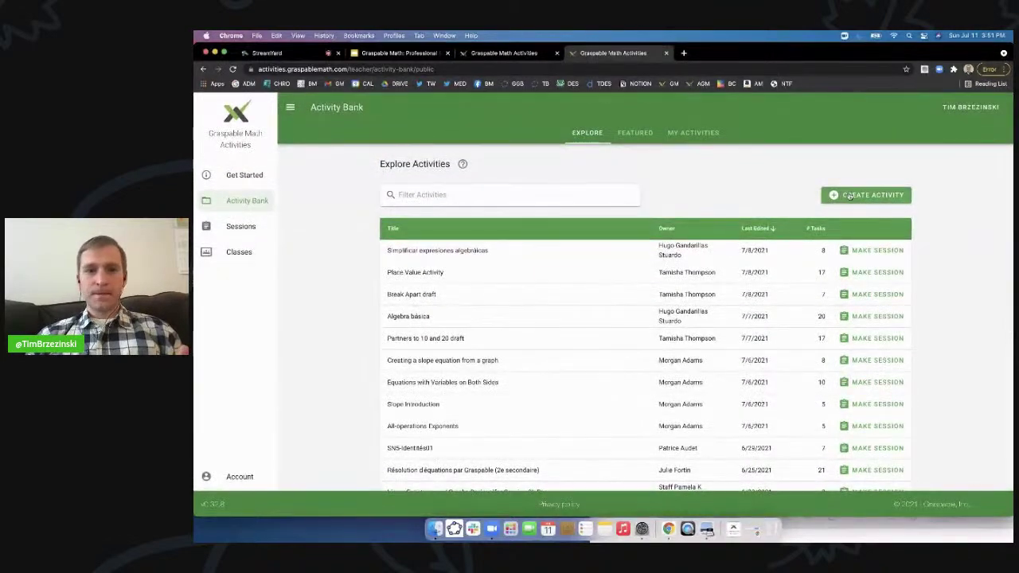
scroll(866, 195, up, 10)
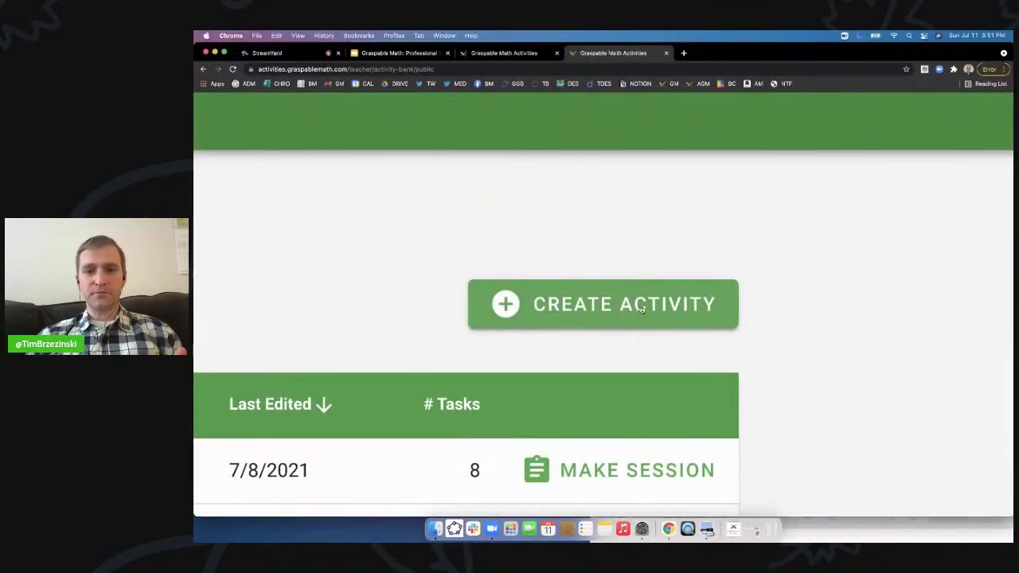
scroll(611, 308, down, 10)
click(850, 195)
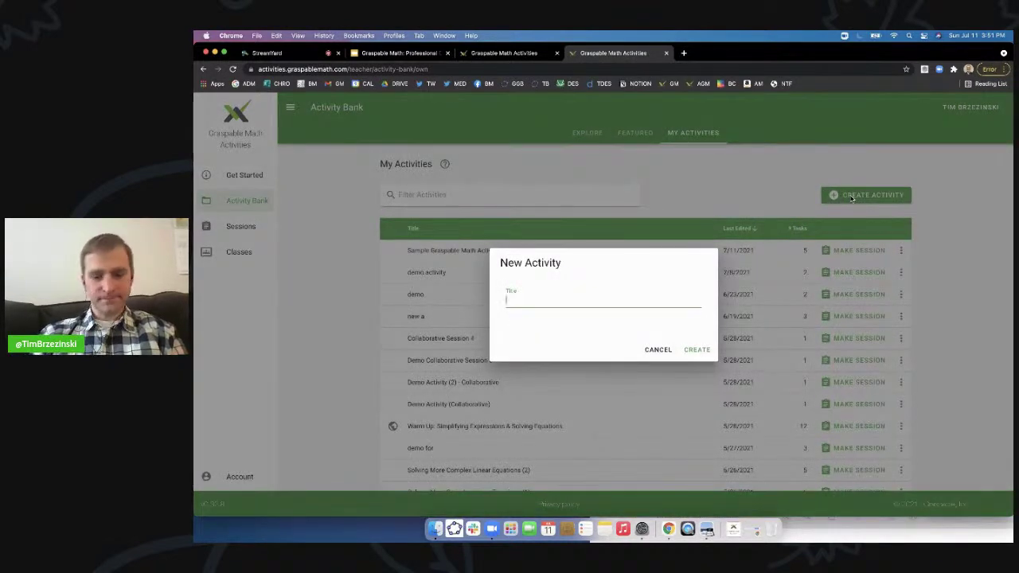
text(D)
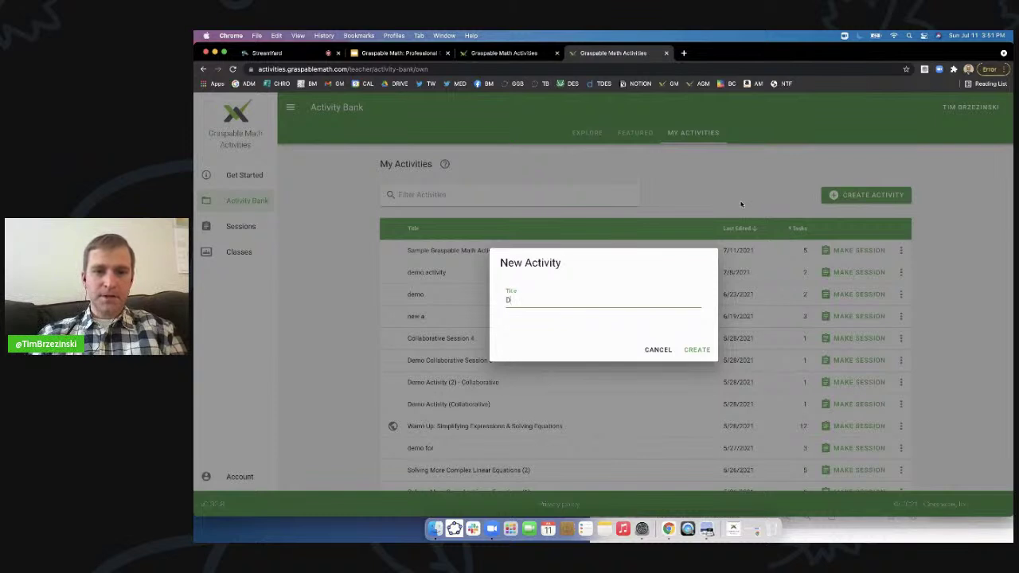
text(emo Activity For VI)
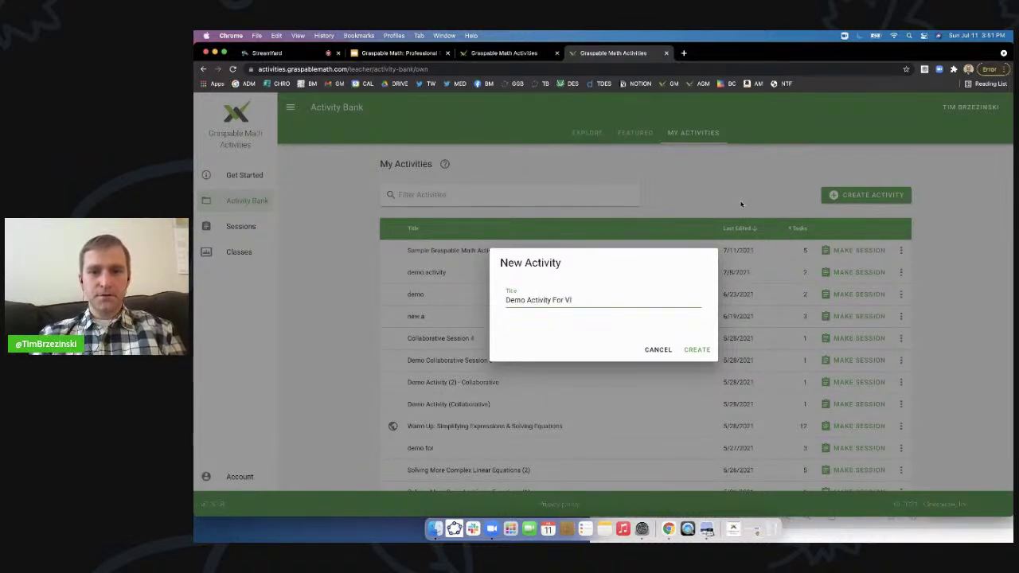
text( #)
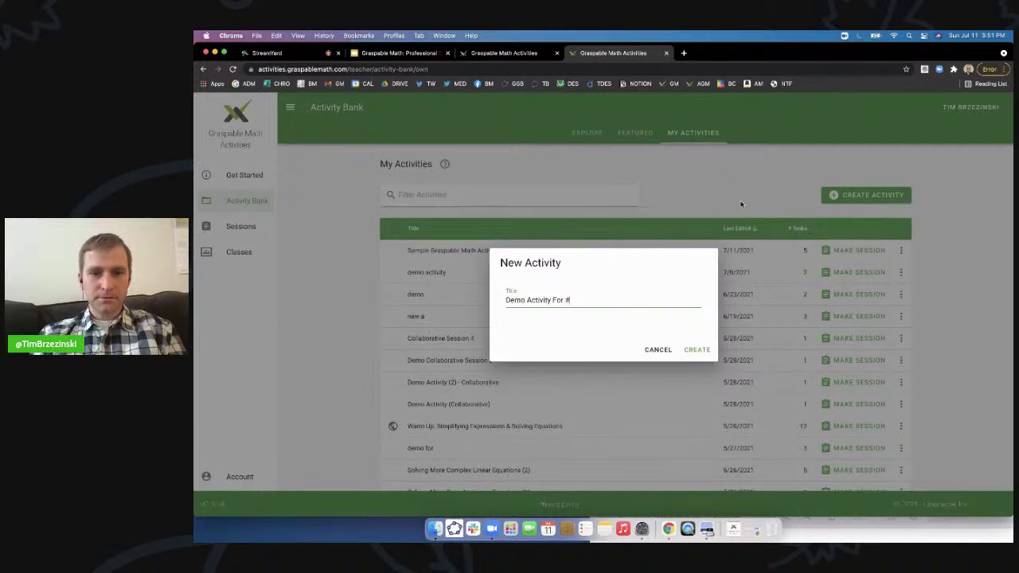
text(VirtualMath21)
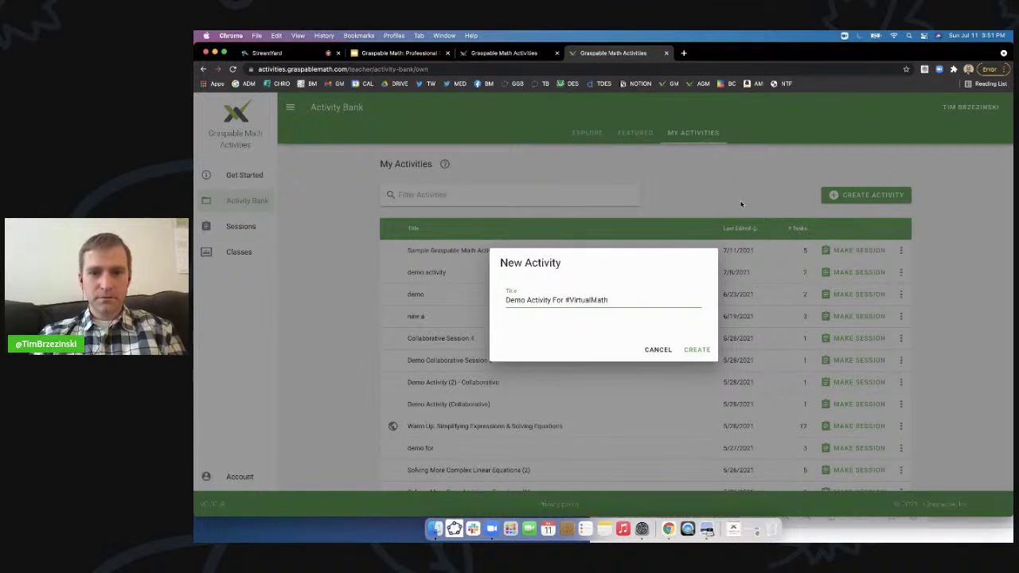
click(696, 350)
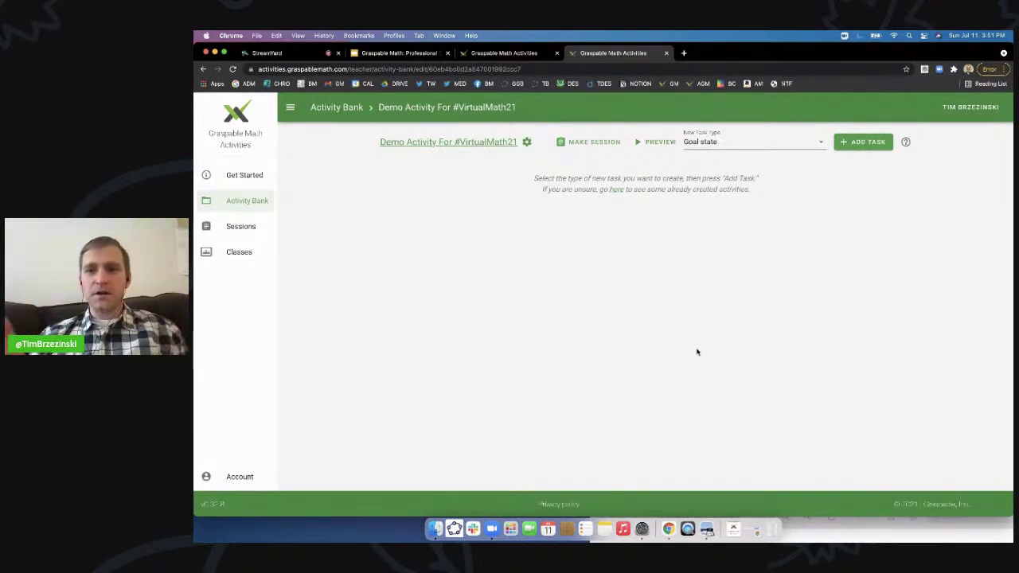
Step: Examine the available new task types, from Goal state to Hot spot, and keep Goal state selected
scroll(758, 146, up, 5)
scroll(758, 146, up, 1)
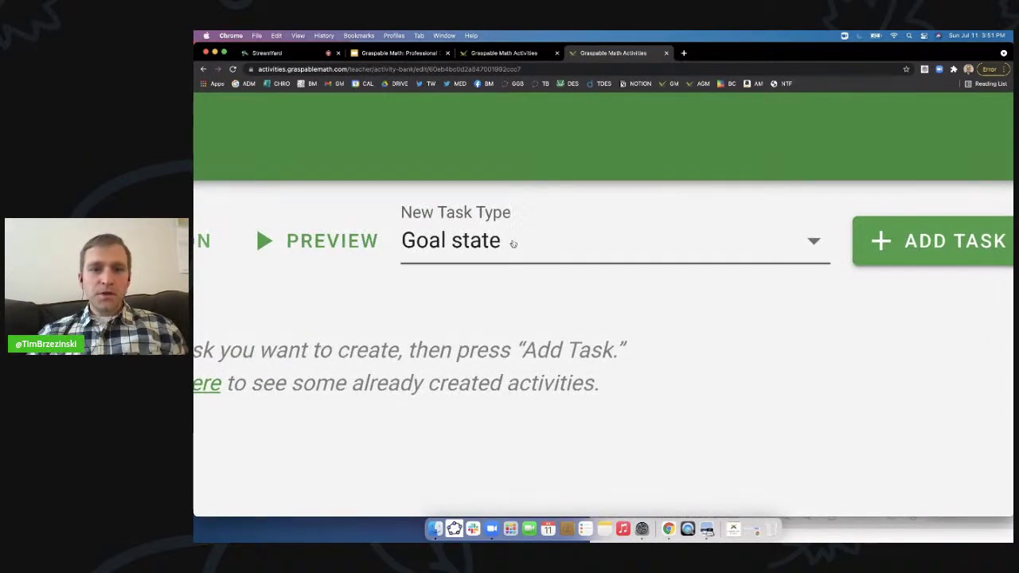
click(514, 243)
scroll(513, 243, down, 2)
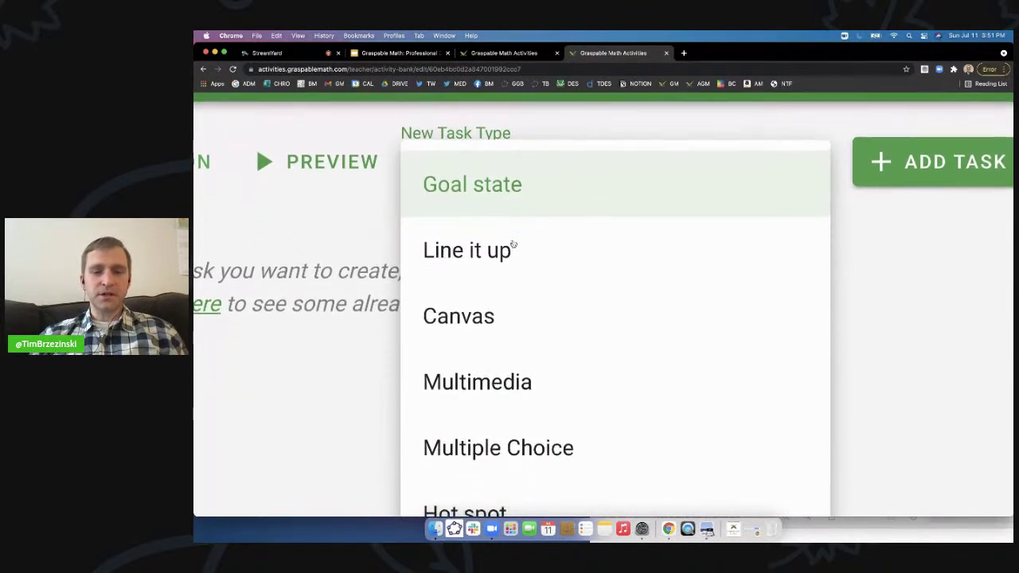
scroll(513, 243, down, 1)
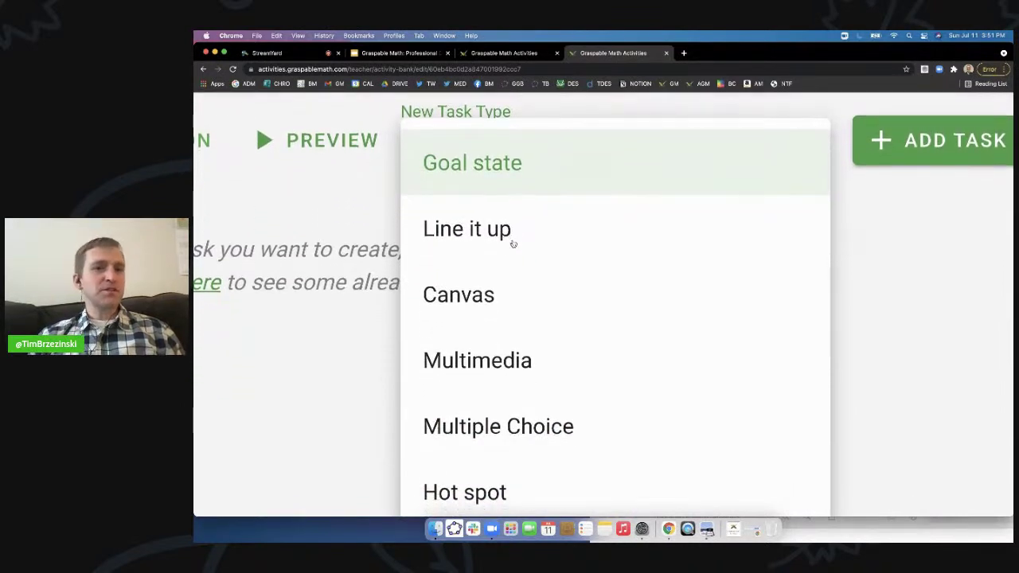
scroll(513, 243, down, 1)
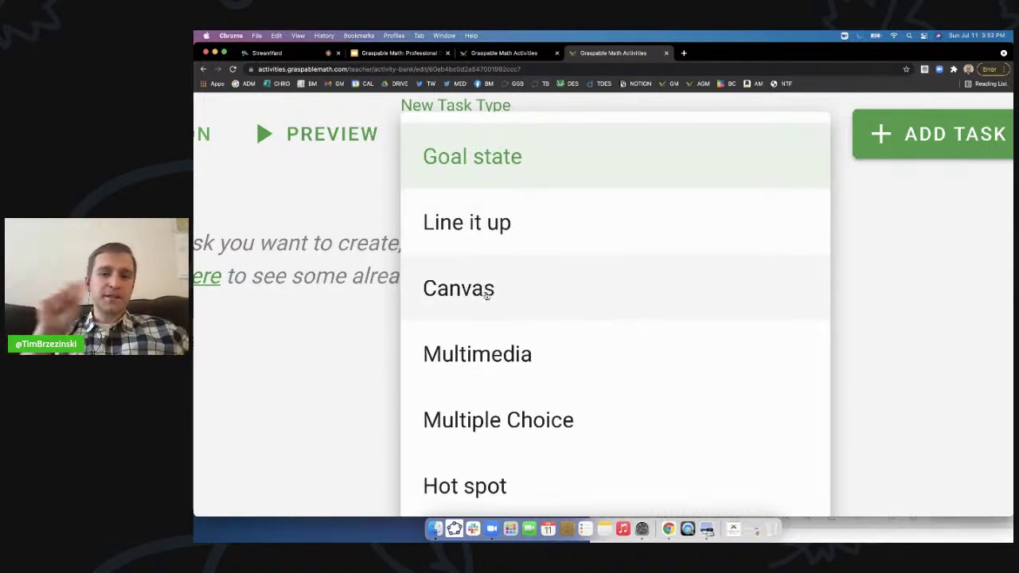
scroll(485, 296, down, 1)
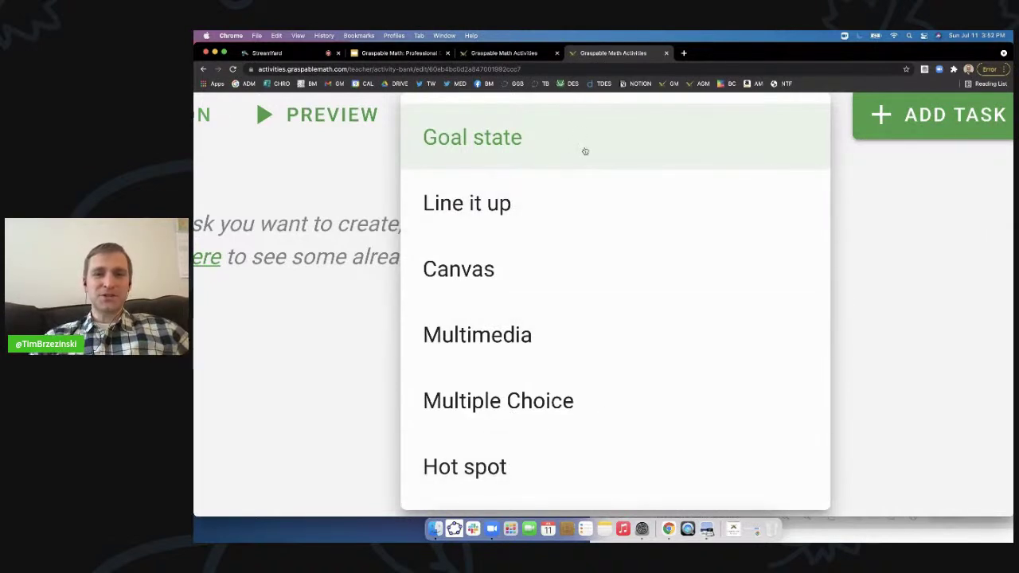
click(590, 310)
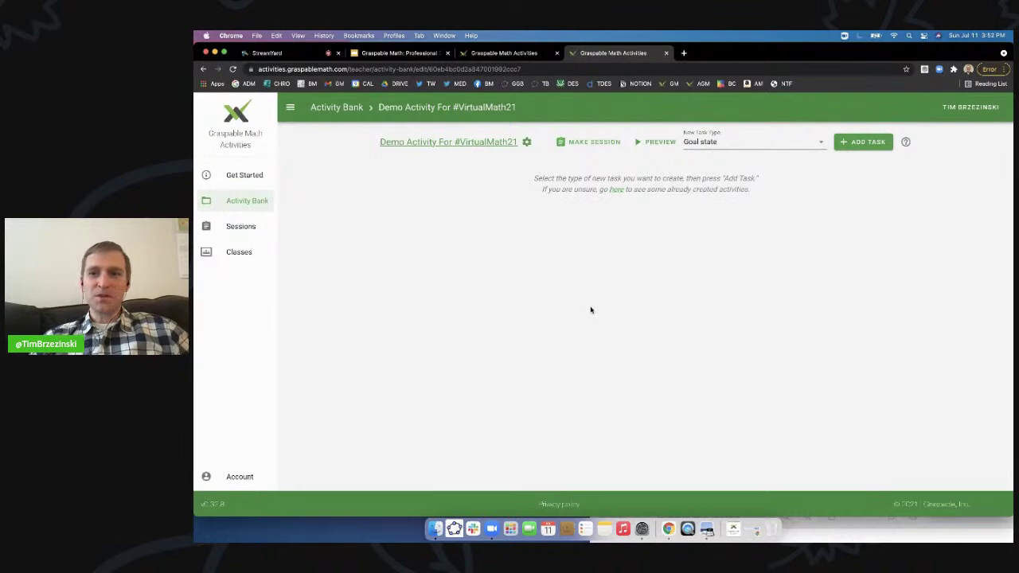
Step: Add a Goal state task to the empty demo activity
scroll(698, 145, up, 5)
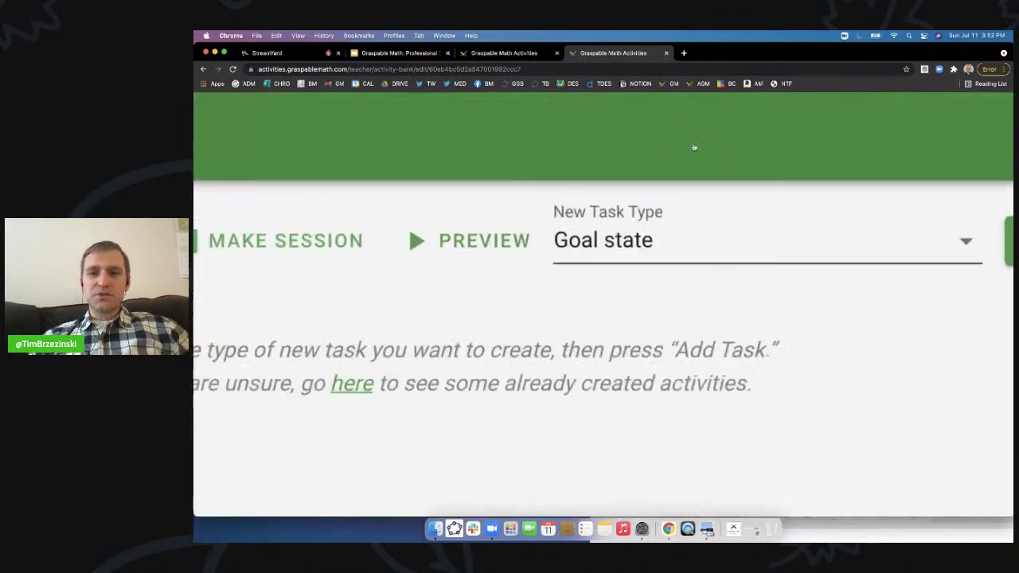
scroll(597, 246, down, 5)
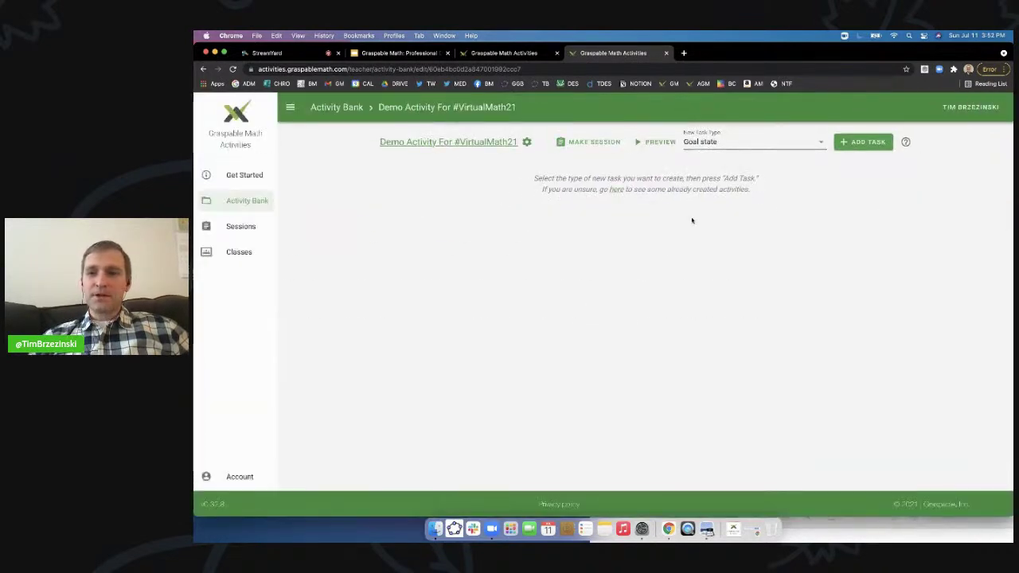
click(865, 144)
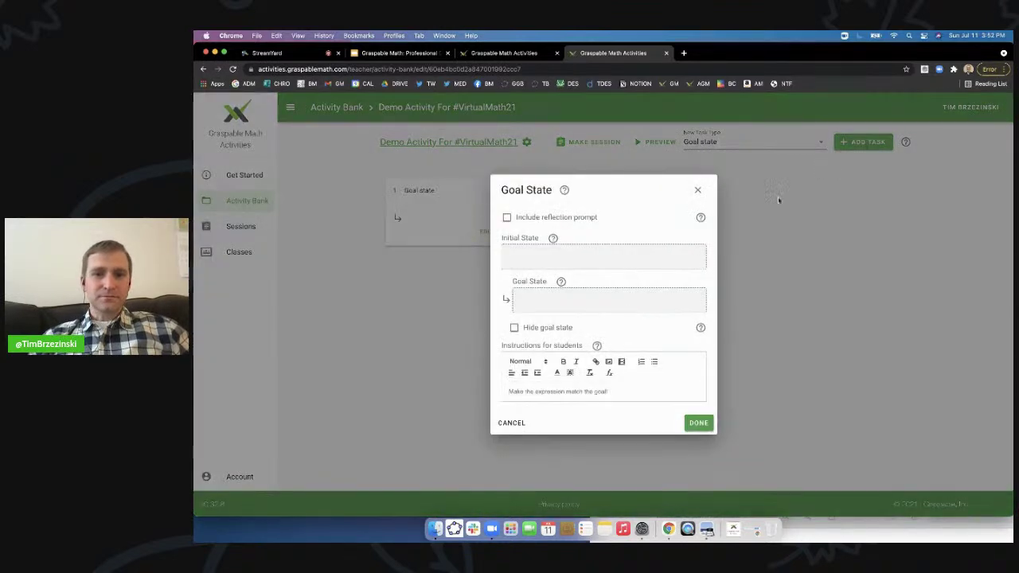
Step: Set the Goal state task's initial state to the equation 3x + 4 = 16
click(578, 262)
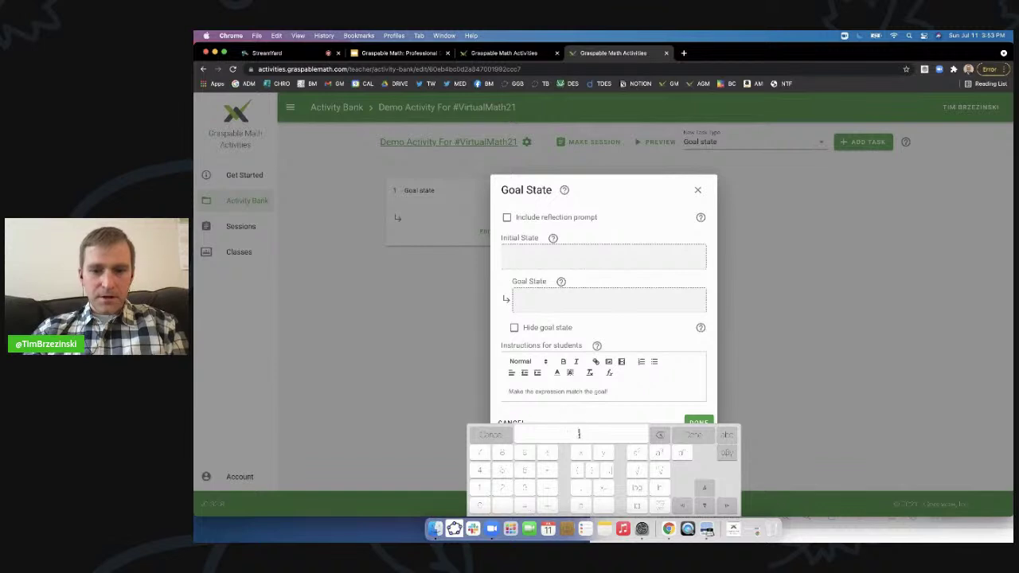
text(3x)
text(-4)
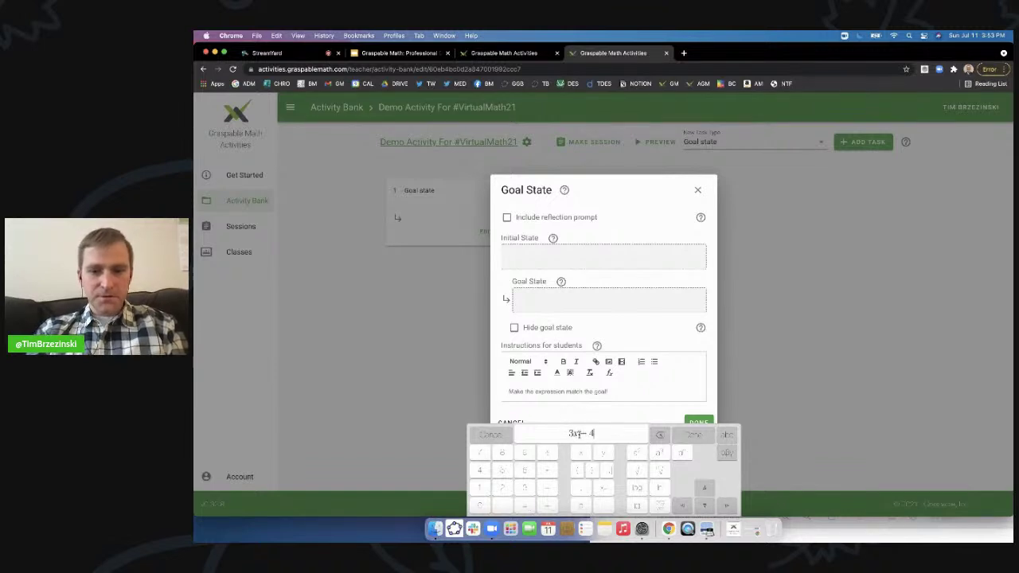
text(-)
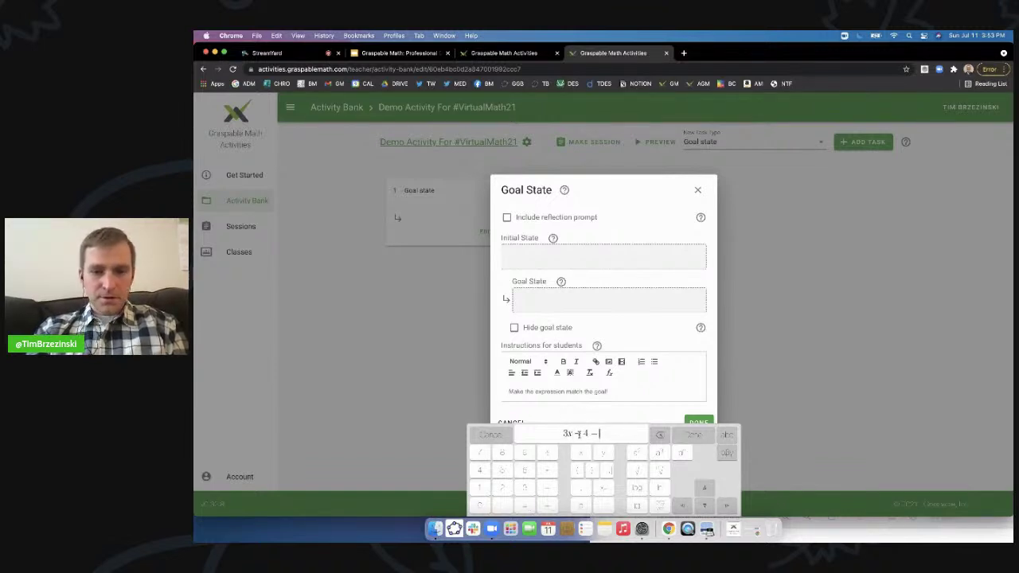
text(12)
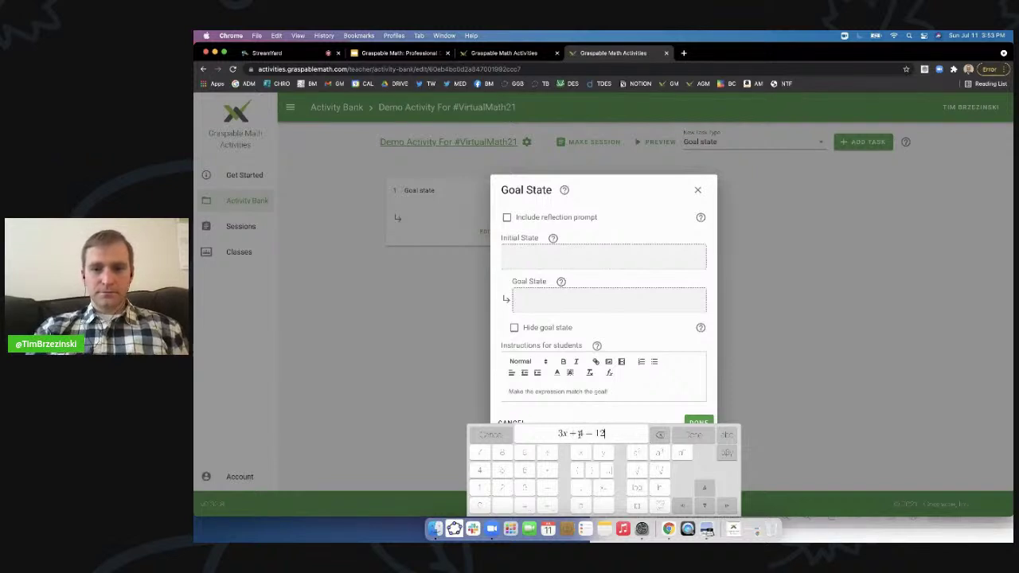
key(BackSpace)
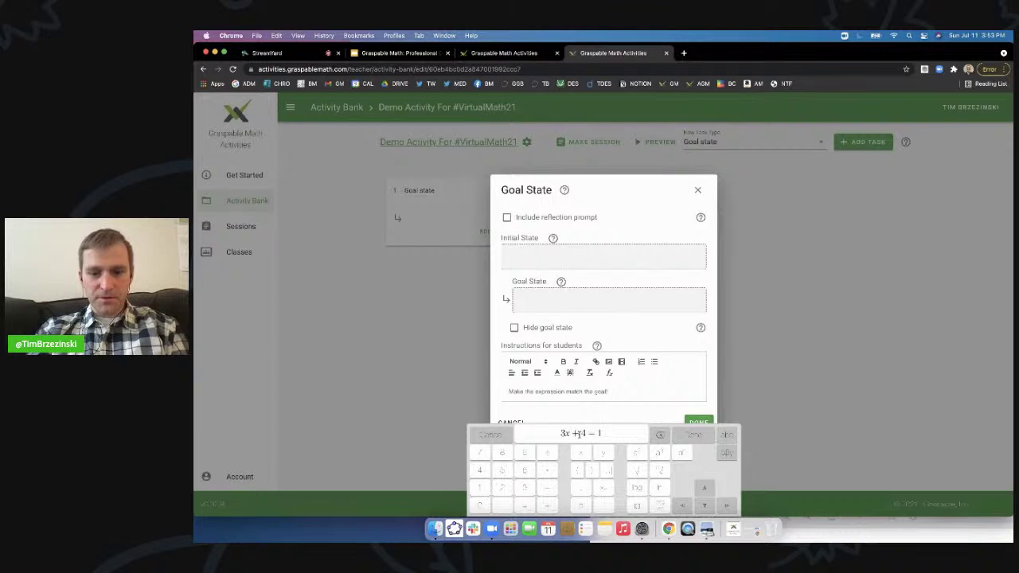
text(5)
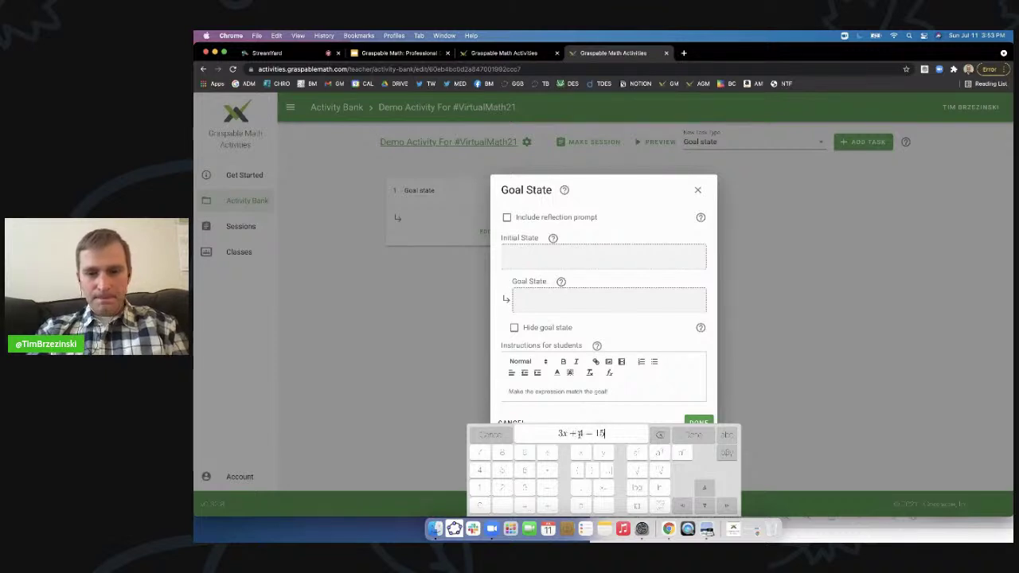
key(BackSpace)
text(6)
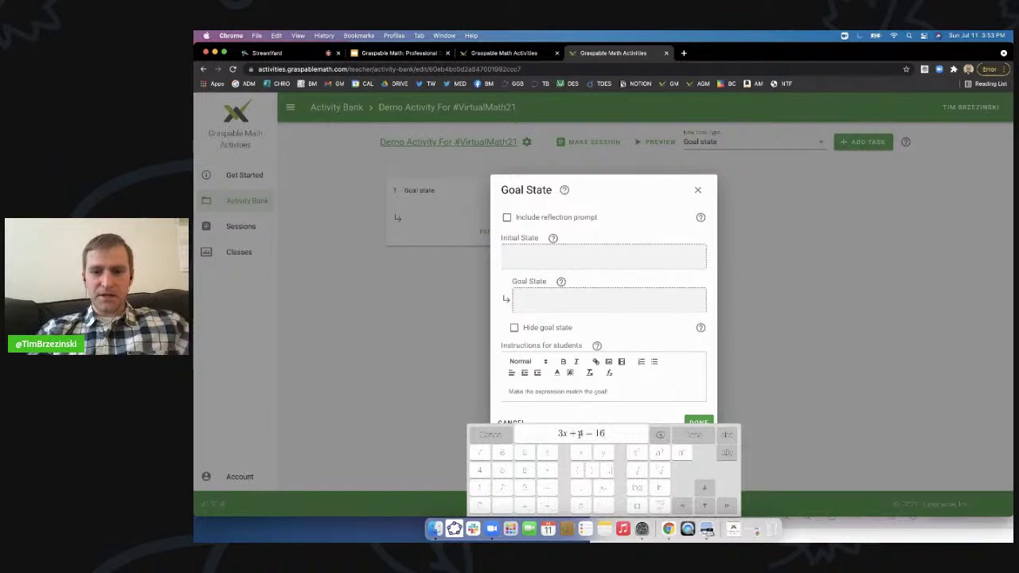
click(696, 434)
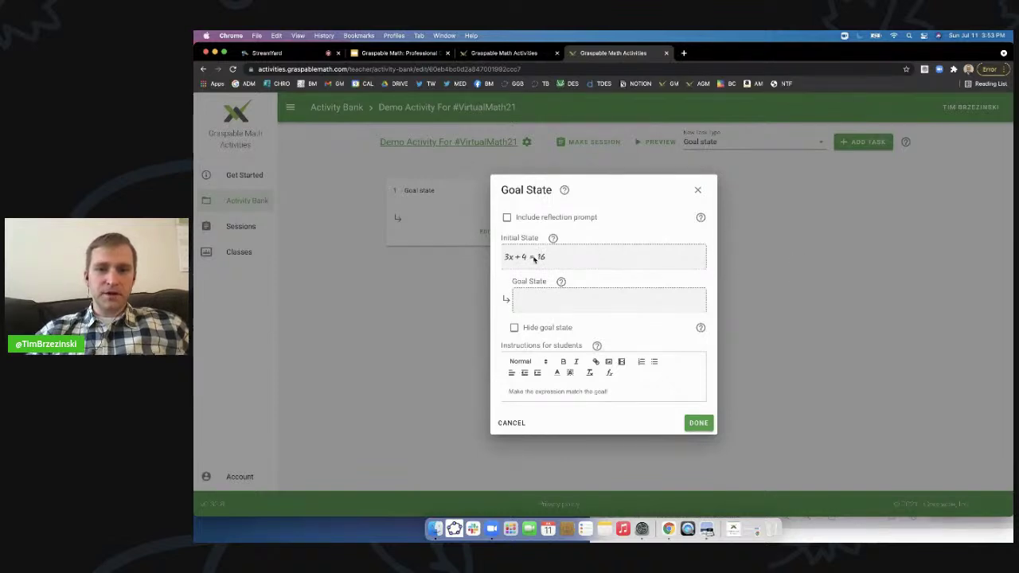
Step: Enlarge the page to 150% to show the Goal State task settings more clearly
key(super+equal)
key(super+equal)
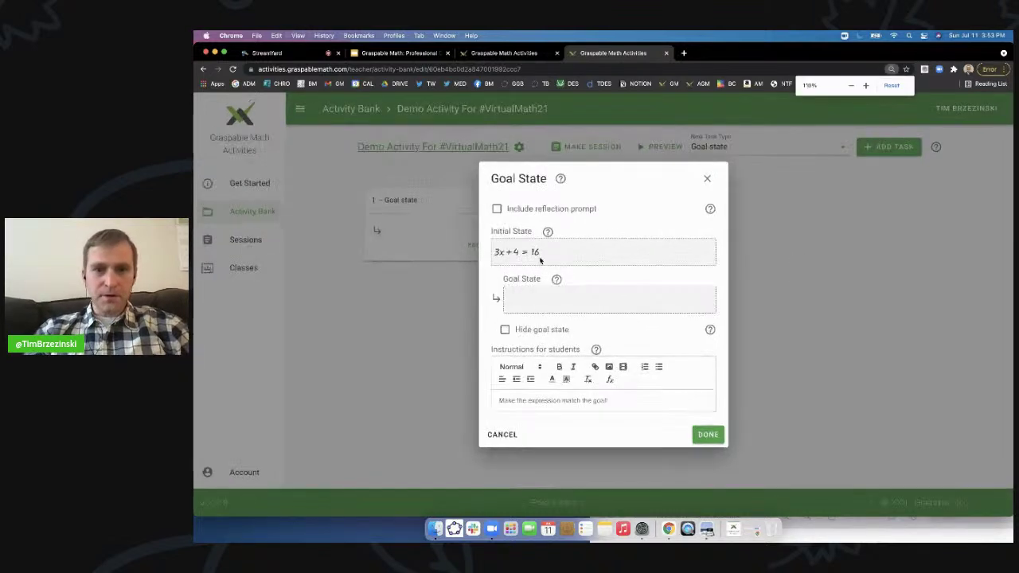
key(super+equal)
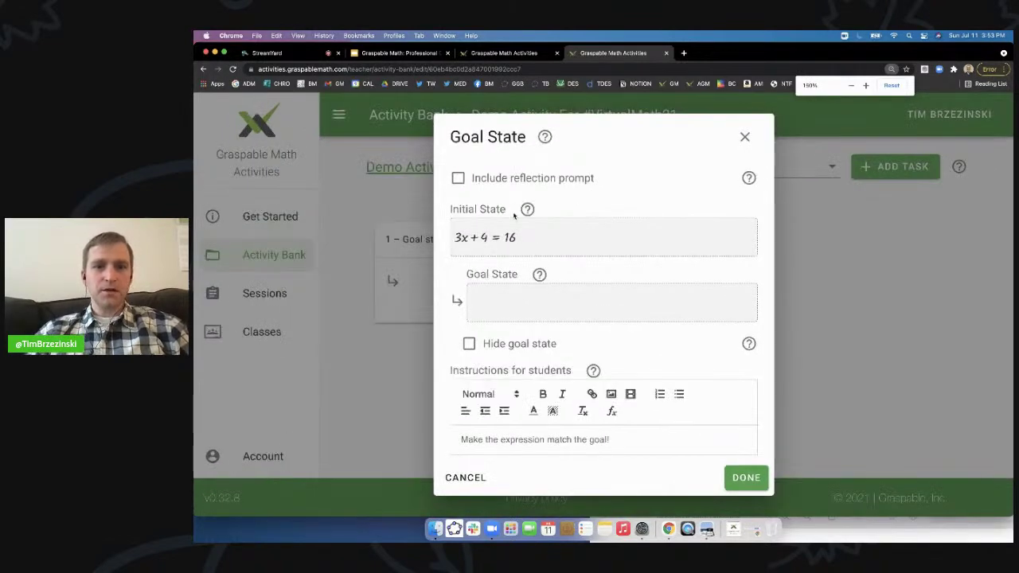
Step: Set the Goal State task's goal to x = 4 and hide the goal state from students
click(511, 307)
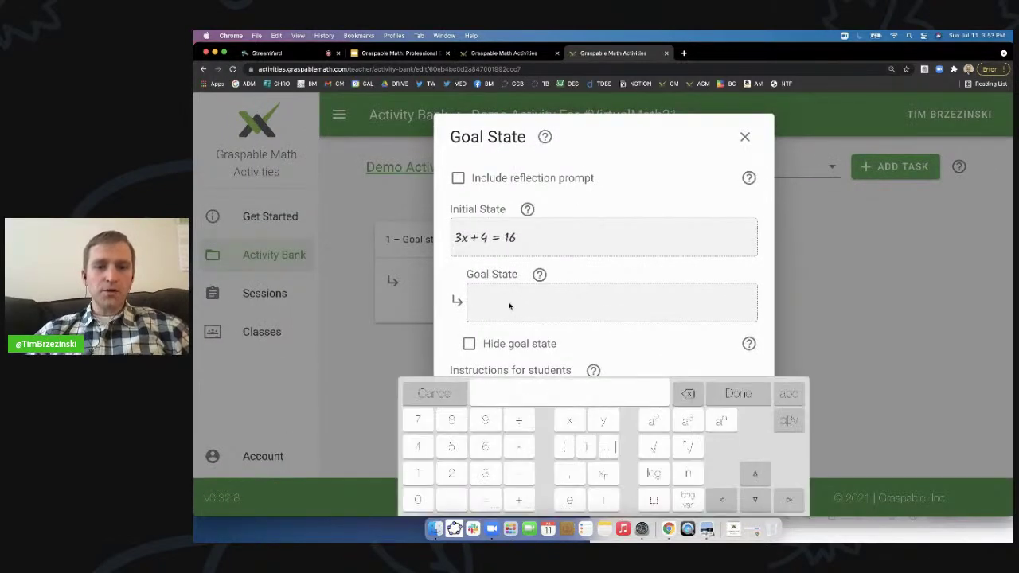
text(x=)
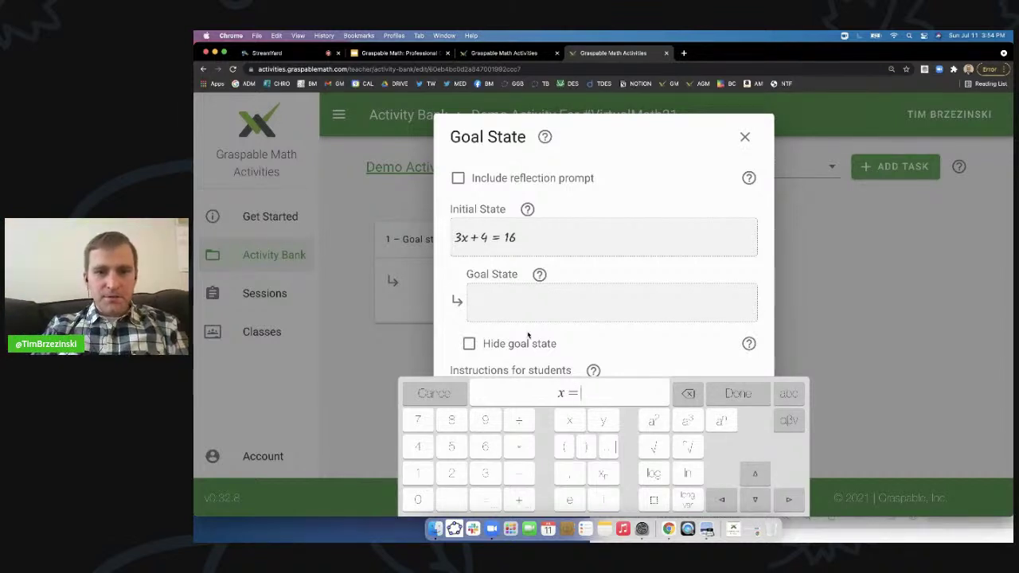
text(4)
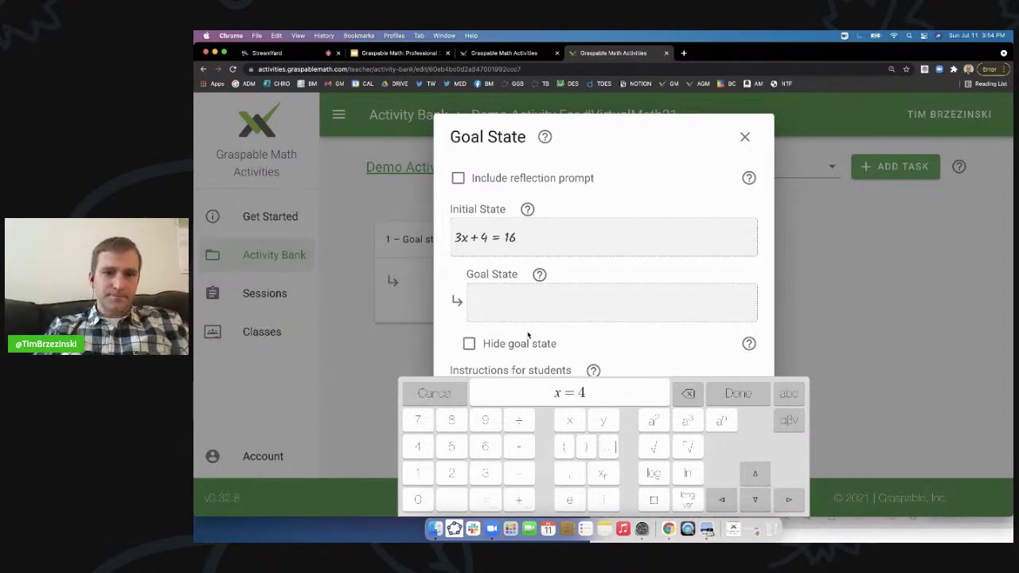
key(Return)
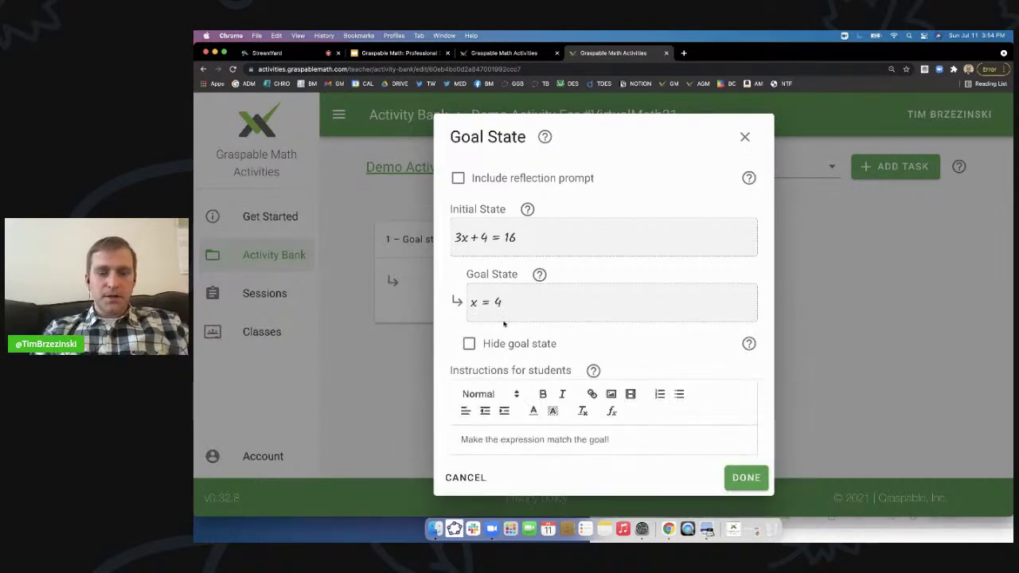
click(468, 344)
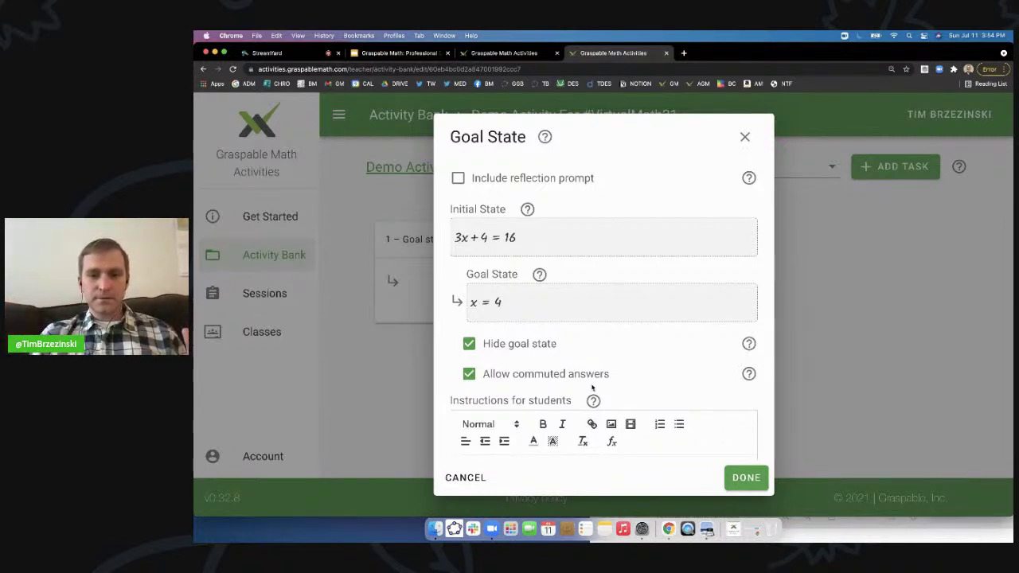
Step: Replace the student instructions with "Solve the following equation." and save the Goal State task
scroll(570, 397, down, 2)
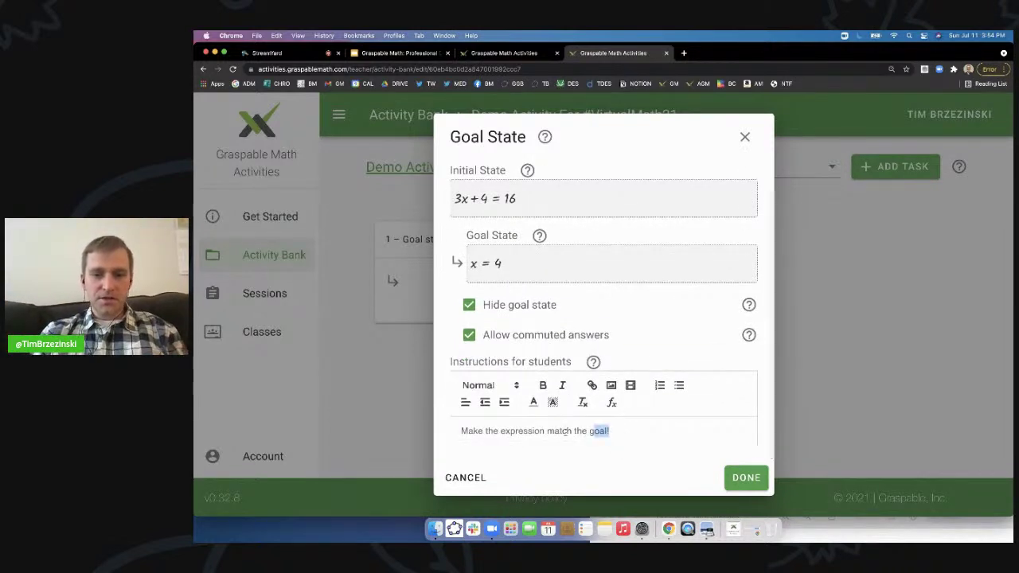
triple_click(455, 432)
text(Solve the following equation.)
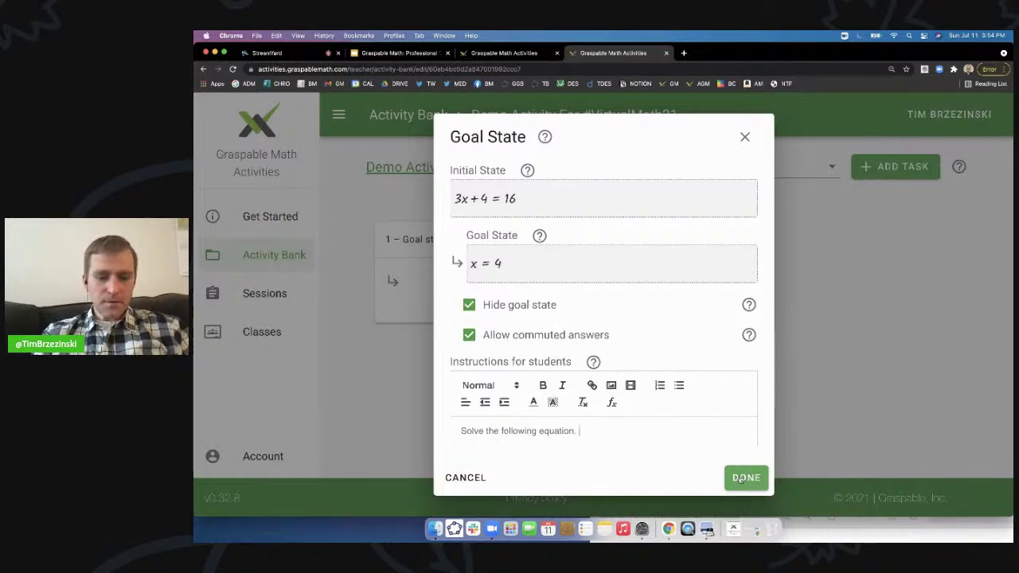
key(super+minus)
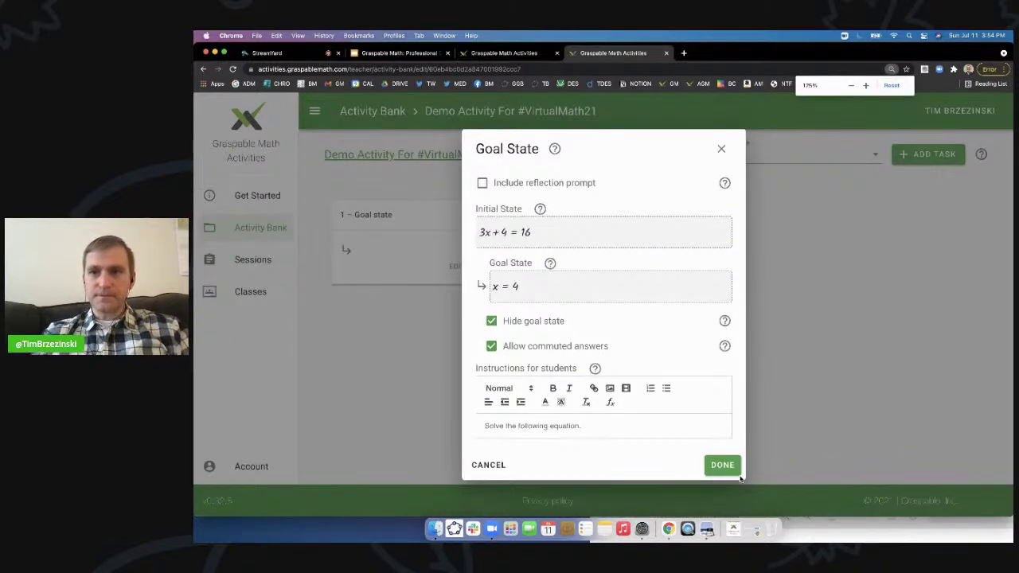
key(super+minus)
key(super+minus)
key(super+minus)
key(super+minus)
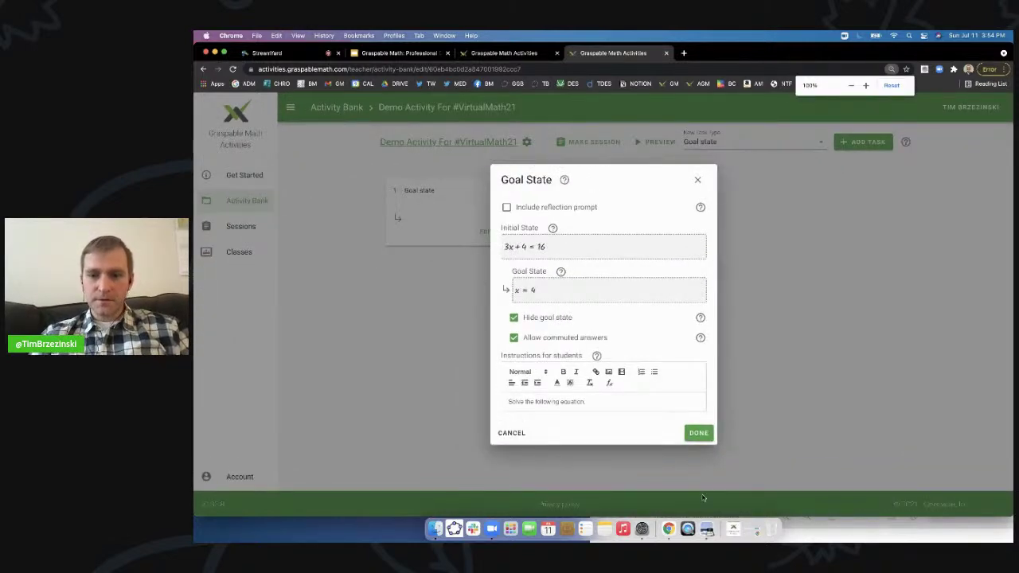
click(693, 432)
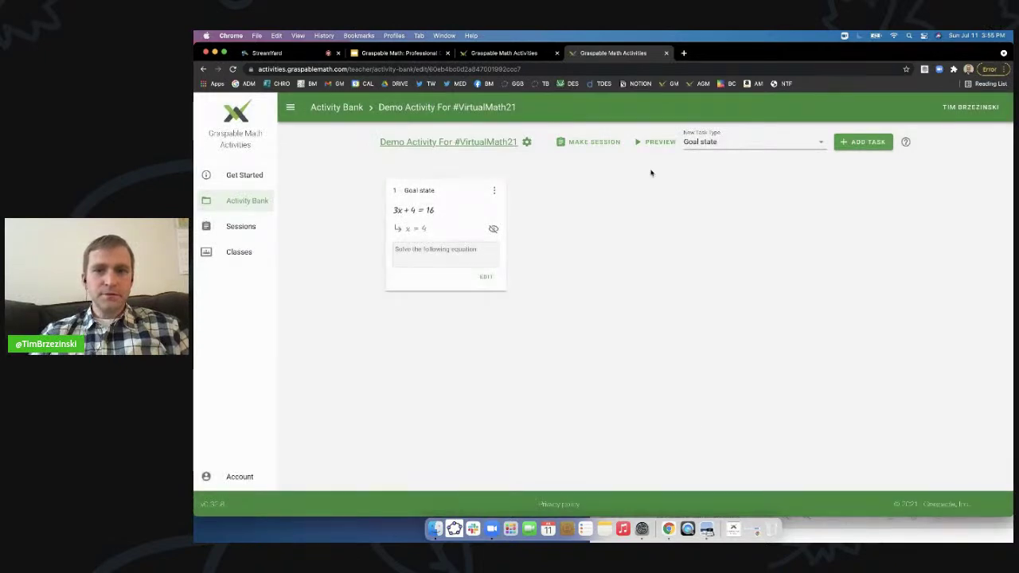
Step: Add a second Goal state task to the activity and open its initial state for entry
scroll(865, 143, up, 3)
scroll(866, 144, up, 3)
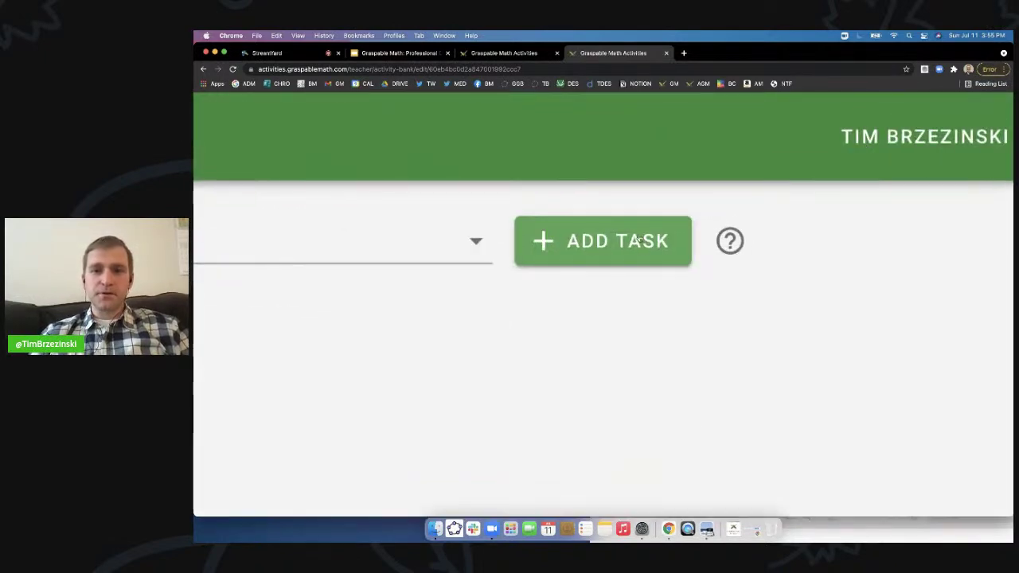
scroll(637, 238, down, 5)
click(850, 143)
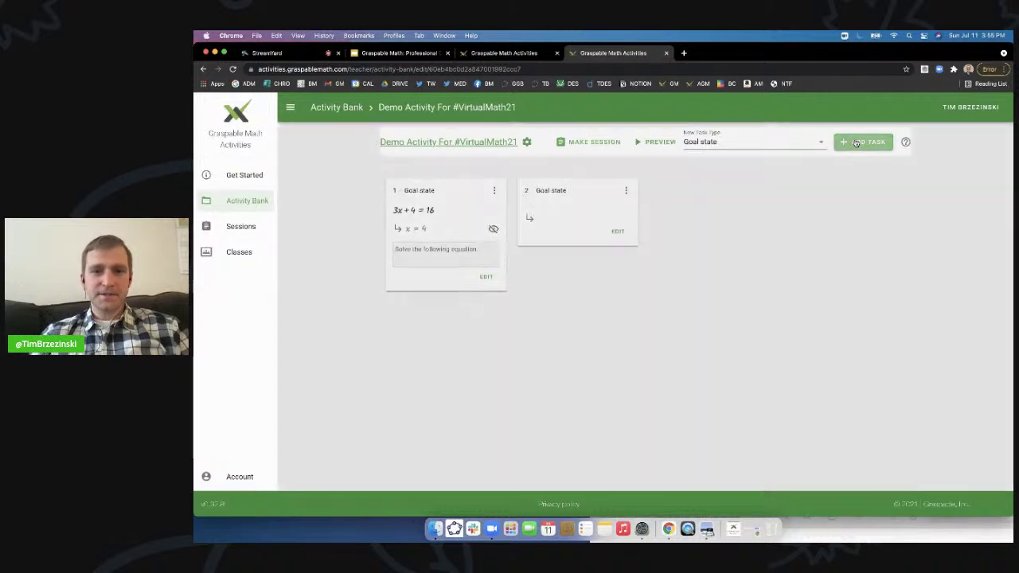
click(589, 261)
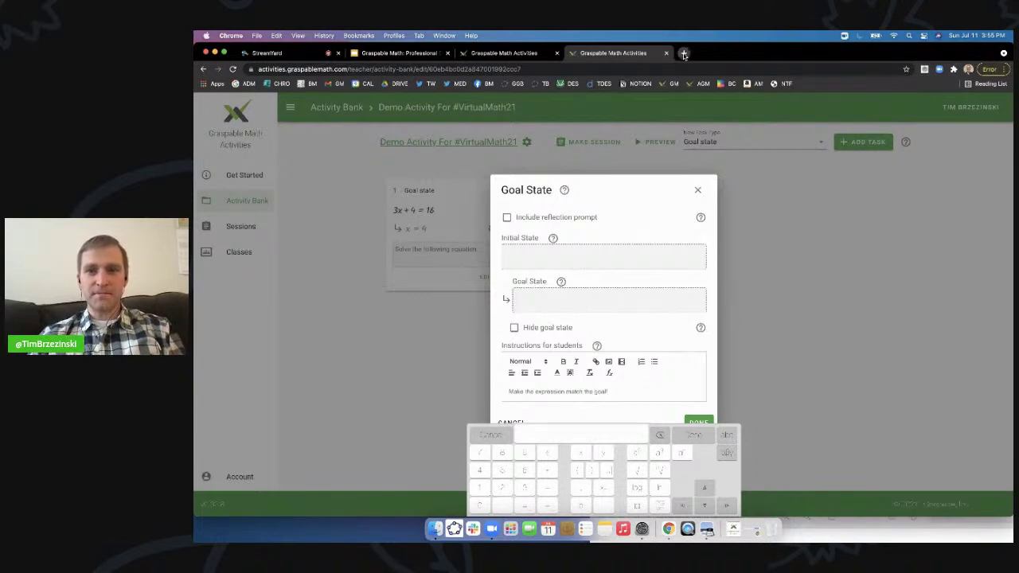
Step: Go to geogebra.org in a new browser tab and open the CAS Calculator
click(684, 54)
text(geogebra.org)
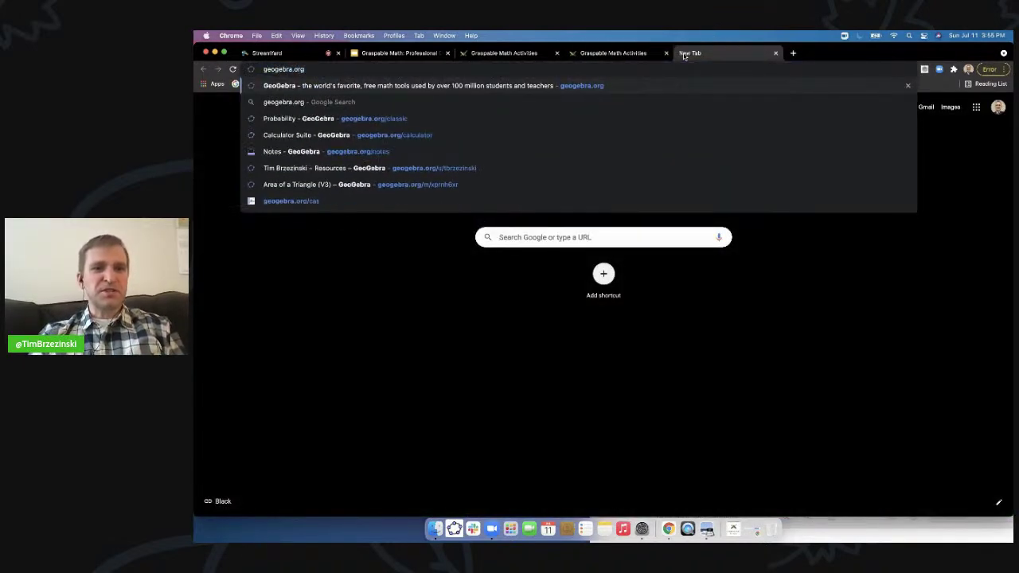
key(Return)
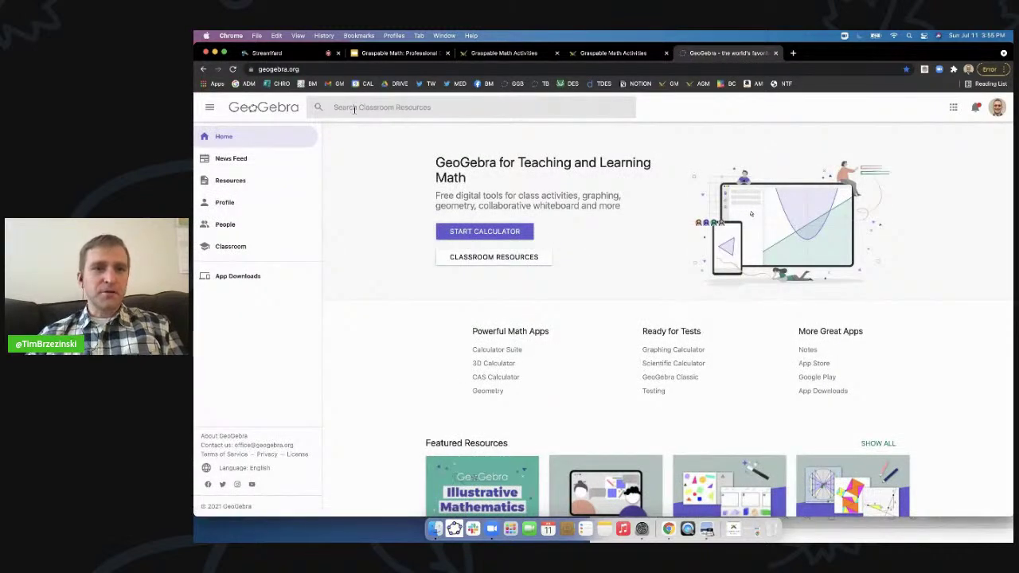
key(super+l)
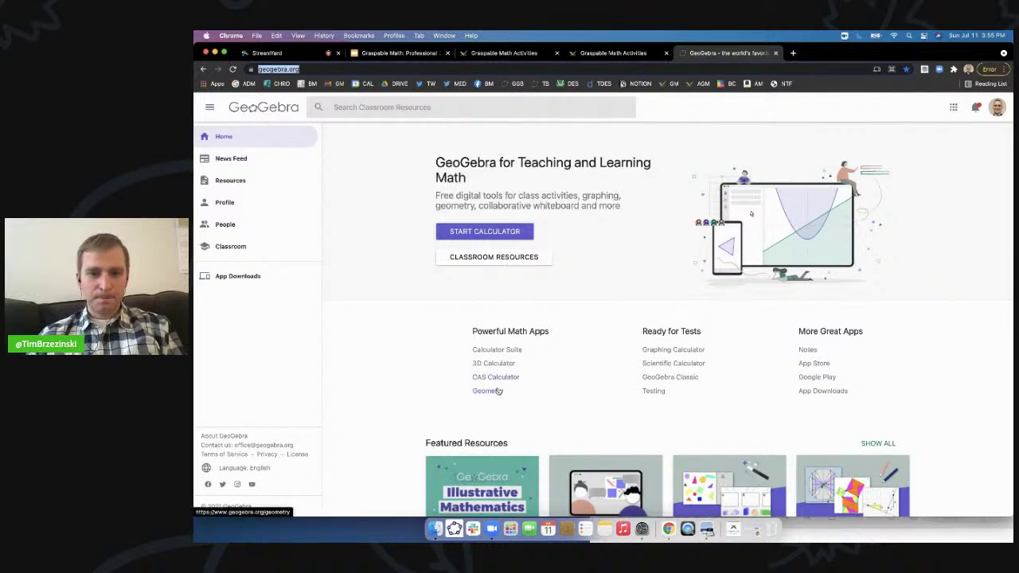
scroll(493, 382, up, 5)
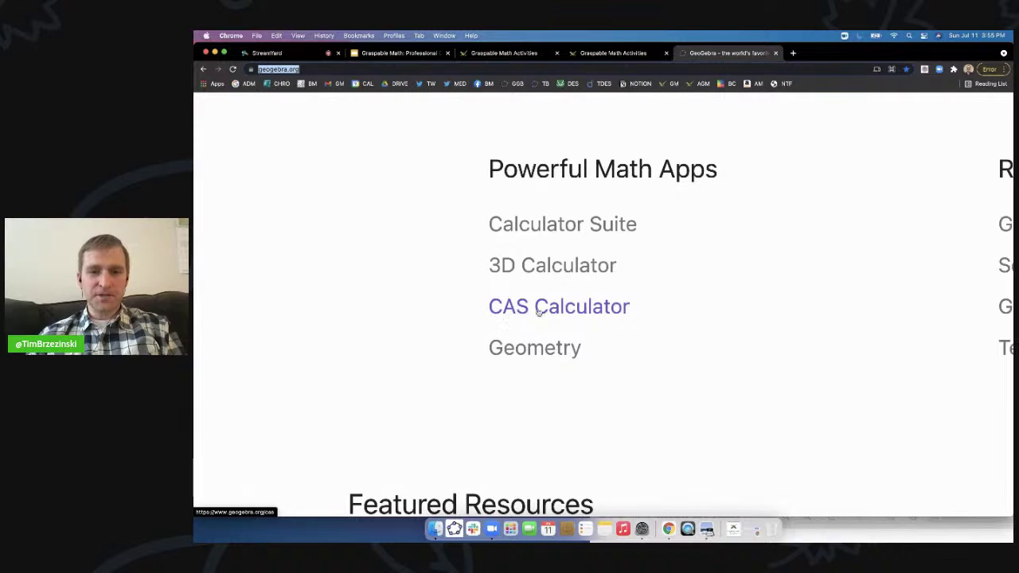
scroll(536, 314, down, 5)
click(496, 311)
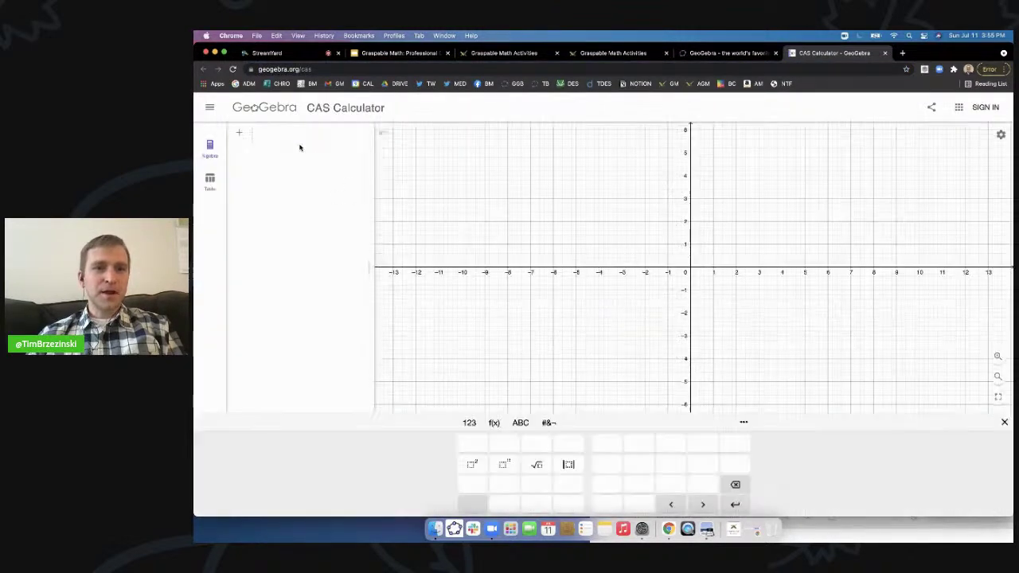
Step: Set the CAS Calculator's font size to 32 pt and widen the algebra view across most of the window
click(1000, 135)
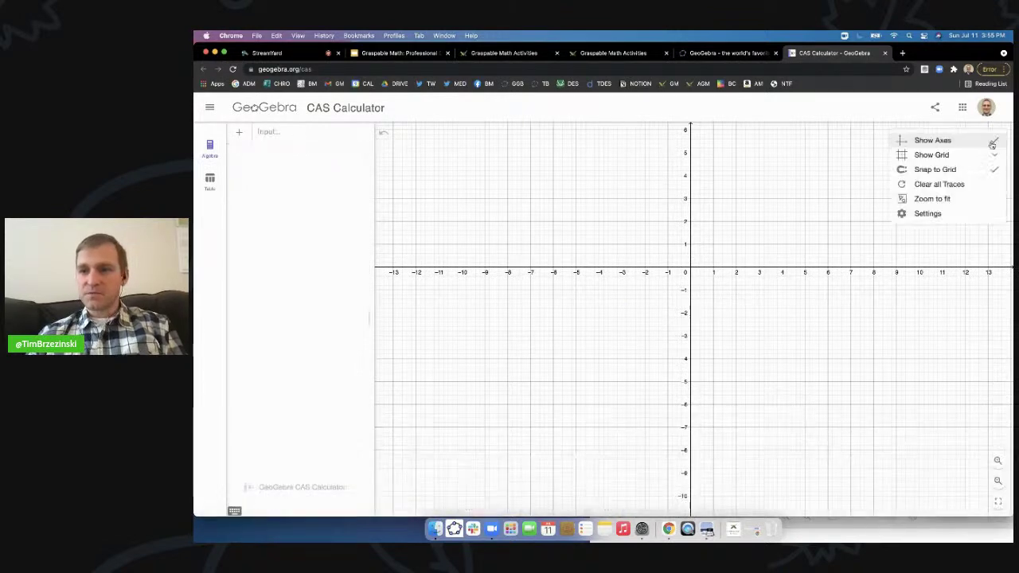
click(931, 214)
click(1005, 151)
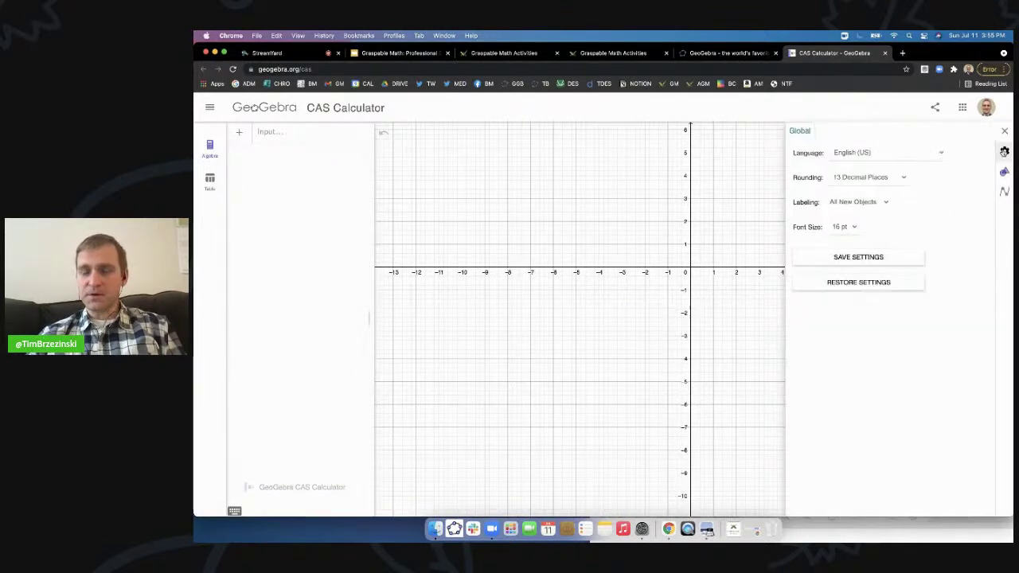
click(848, 229)
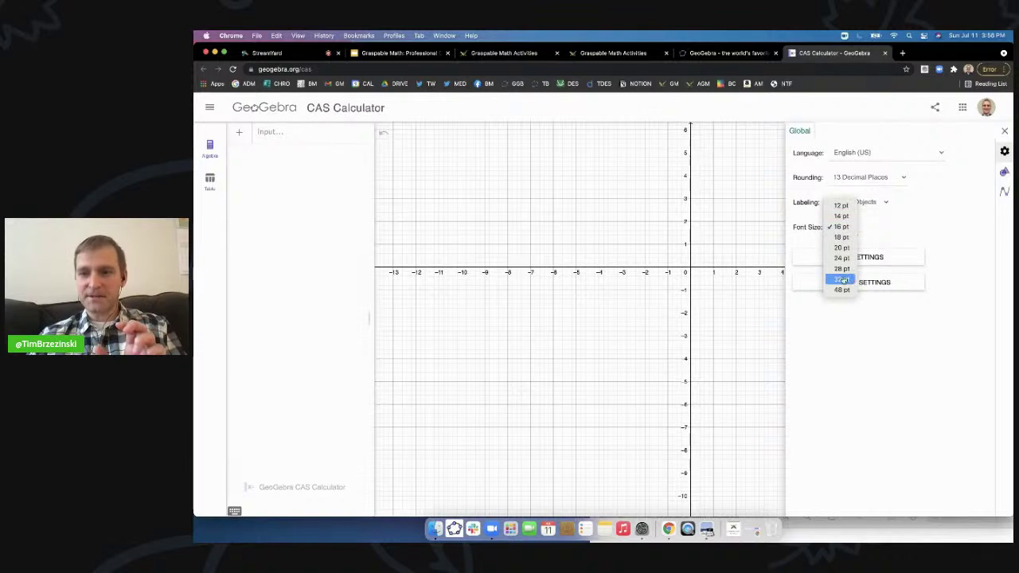
click(842, 278)
click(1005, 130)
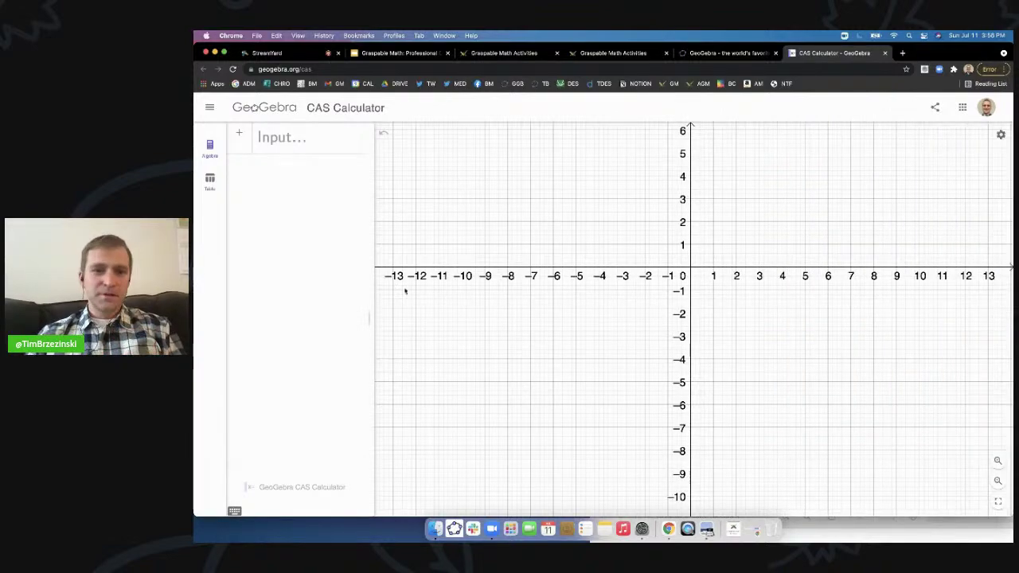
drag(468, 321, 719, 316)
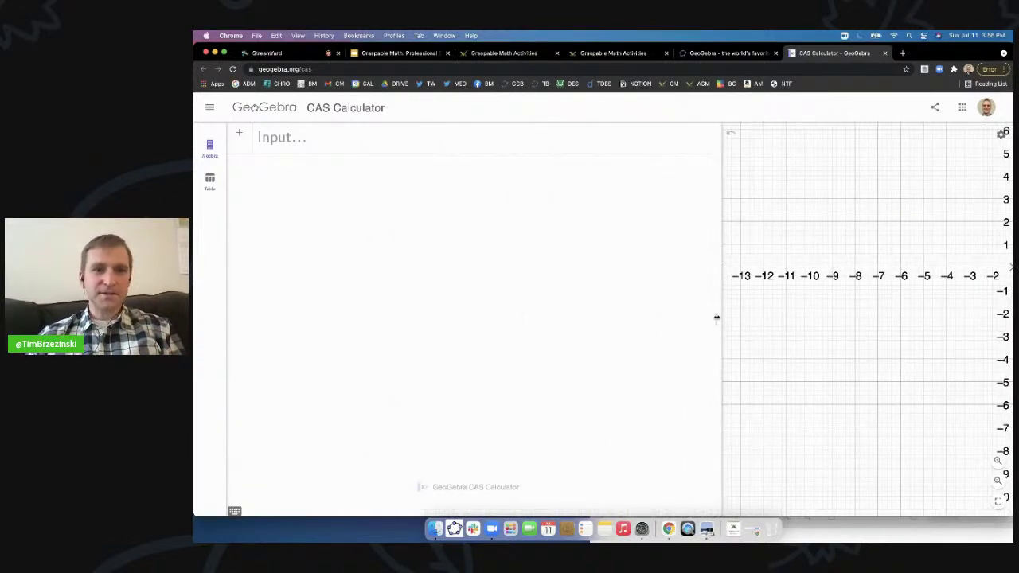
Step: Enter 3x − 2(x + 5) + 4x − (x − 1) in the CAS Calculator and evaluate it
click(297, 141)
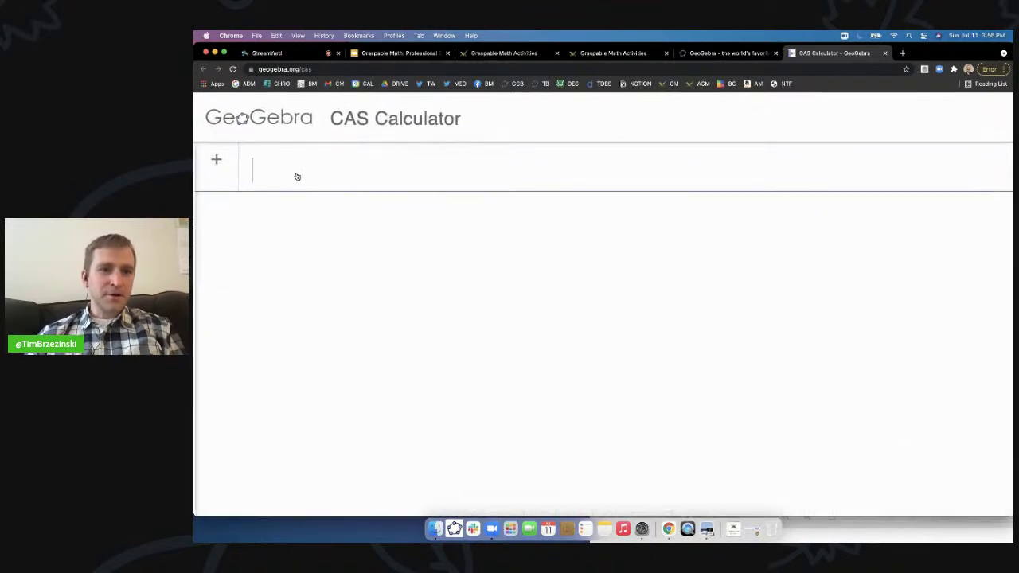
text(3x)
text(-2()
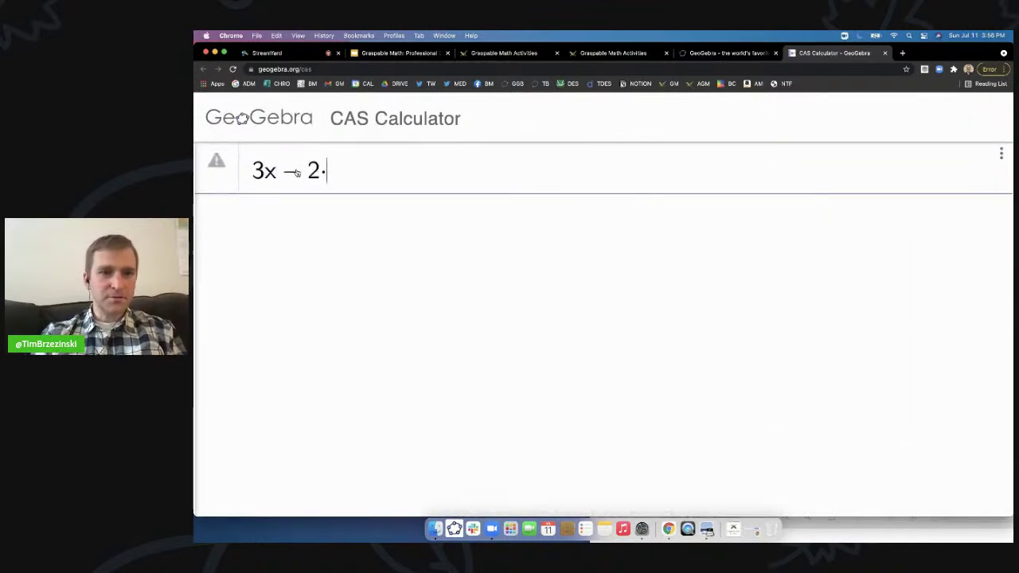
text(x+y)
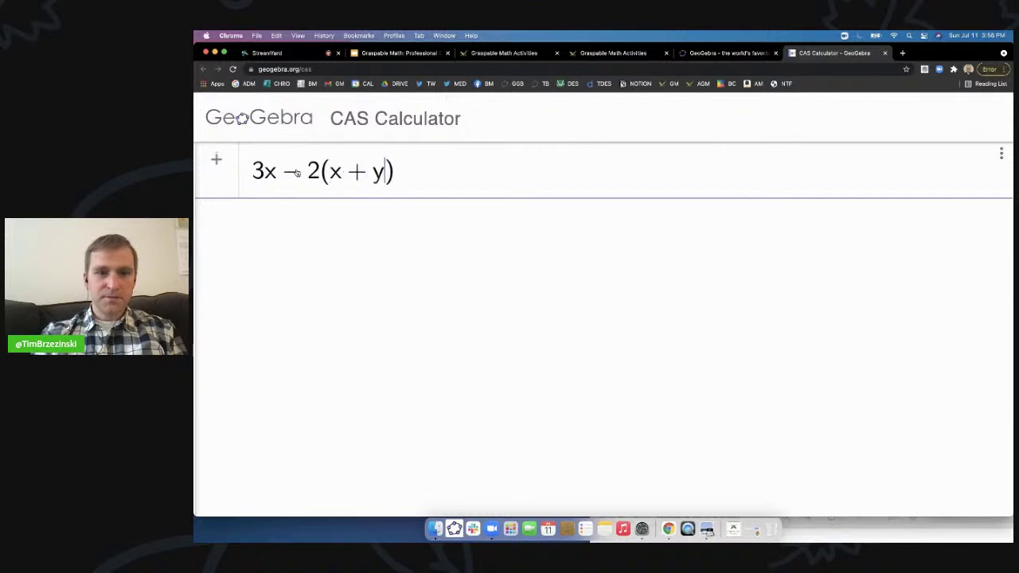
key(BackSpace)
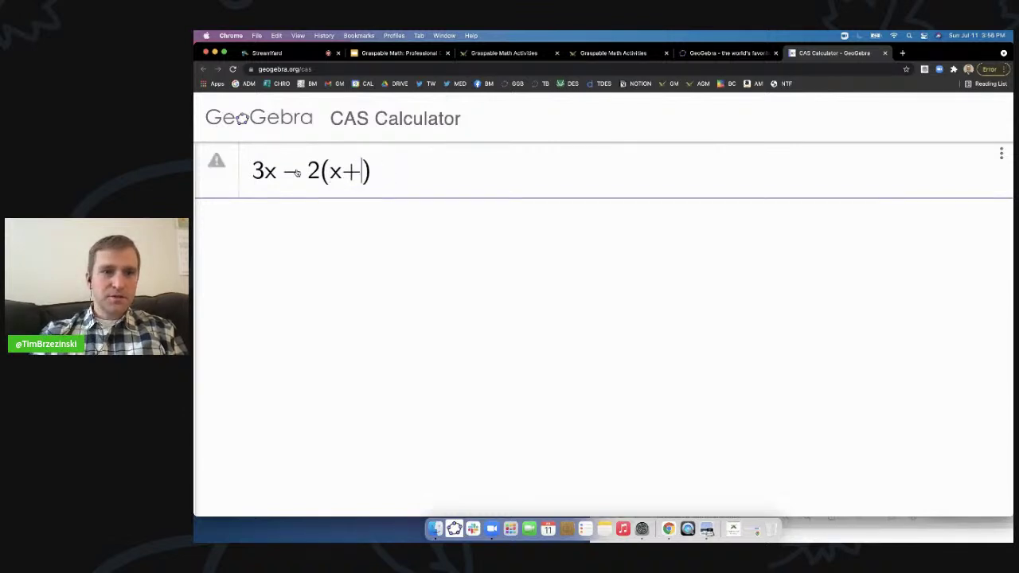
text(5)
key(Right)
text(+4x-(x0)
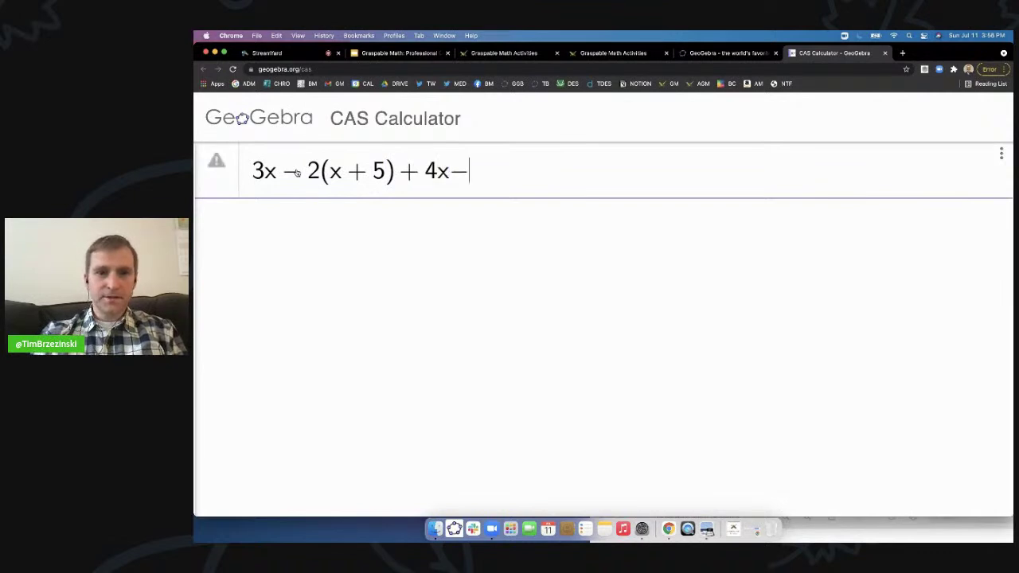
key(BackSpace)
text(-1)
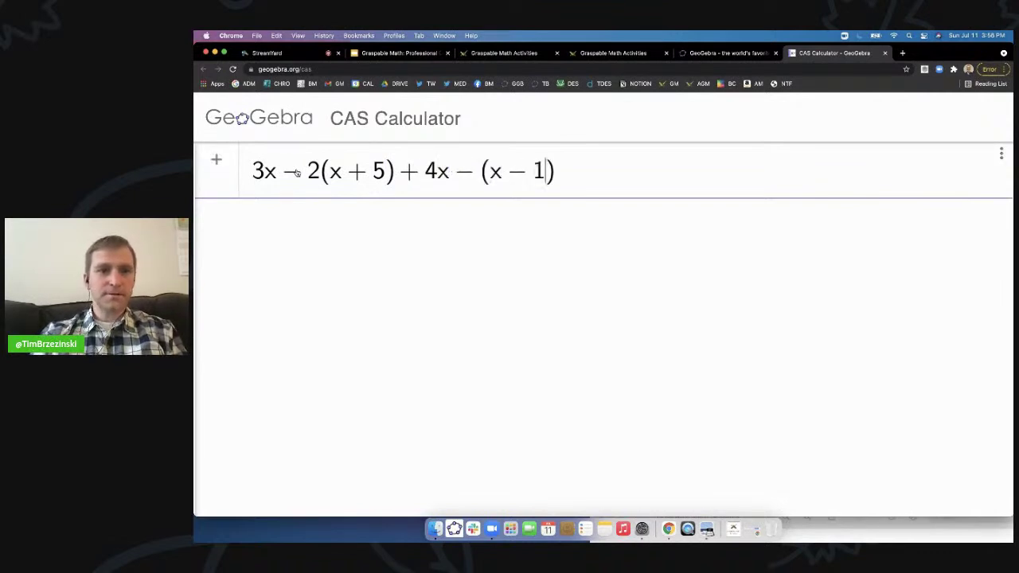
key(Return)
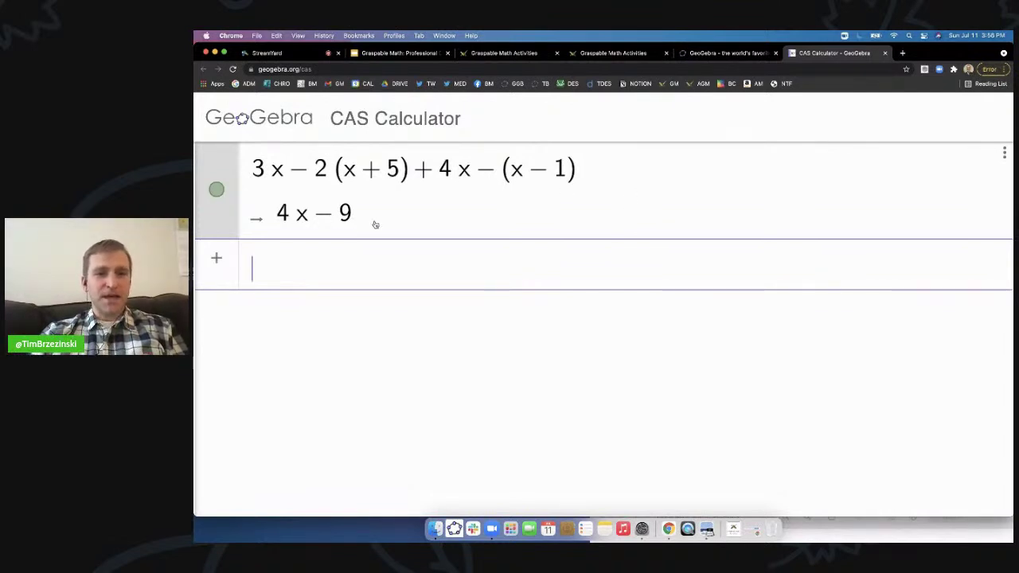
Step: Copy the original CAS expression 3x − 2(x + 5) + 4x − (x − 1) into the second Graspable Math task's initial state
drag(589, 173, 256, 178)
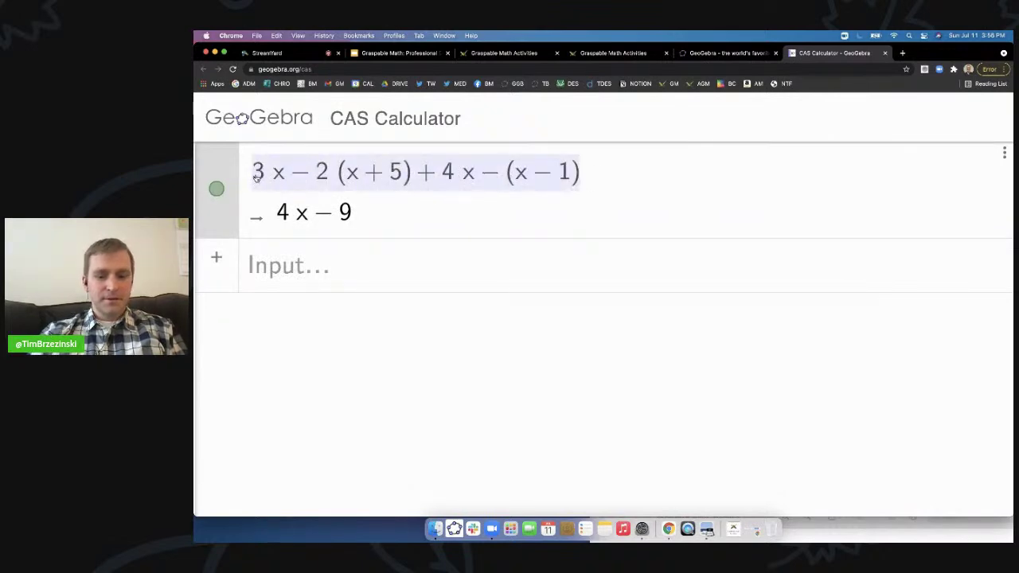
click(633, 54)
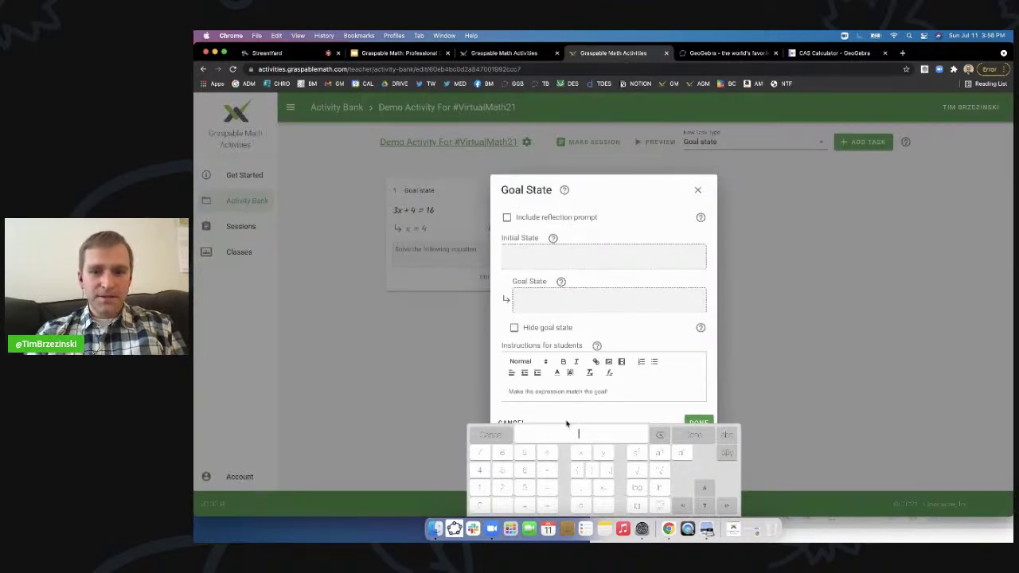
text(3x − 2(x − 5) + 4x − (x − 1))
click(701, 436)
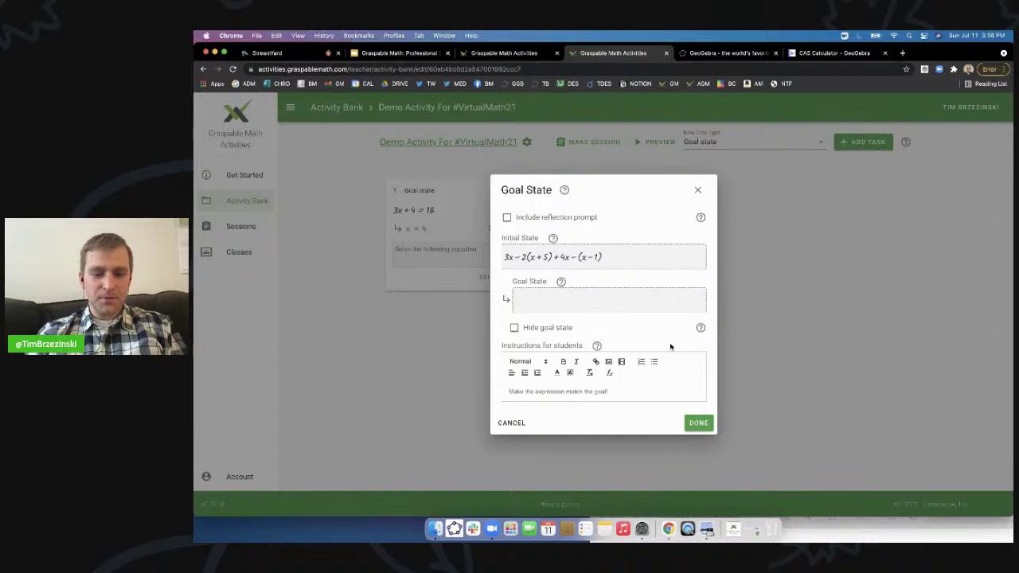
key(super+equal)
key(super+equal)
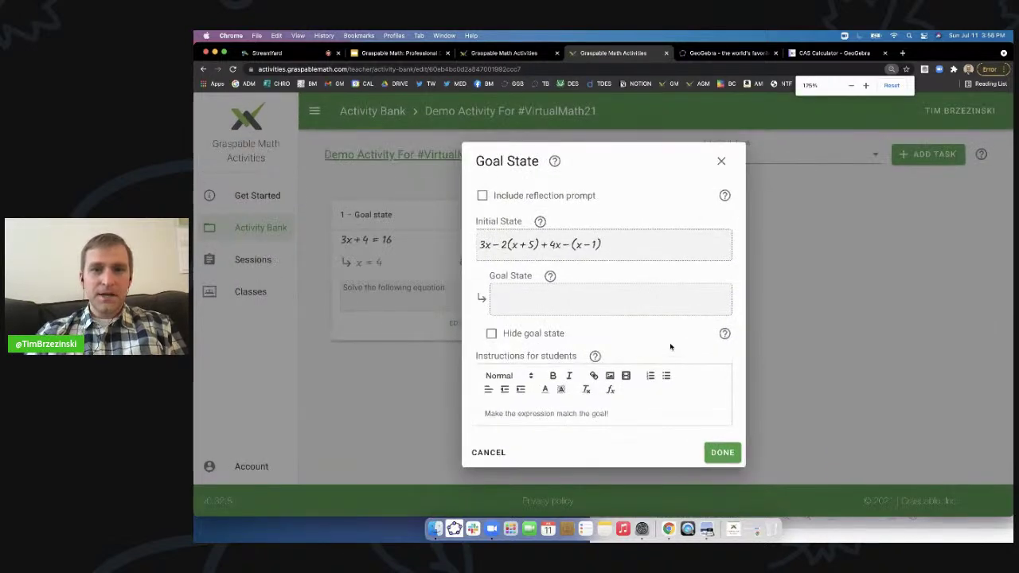
Step: Close the browser tab with the GeoGebra home page and return to the Graspable Math task being edited
click(731, 53)
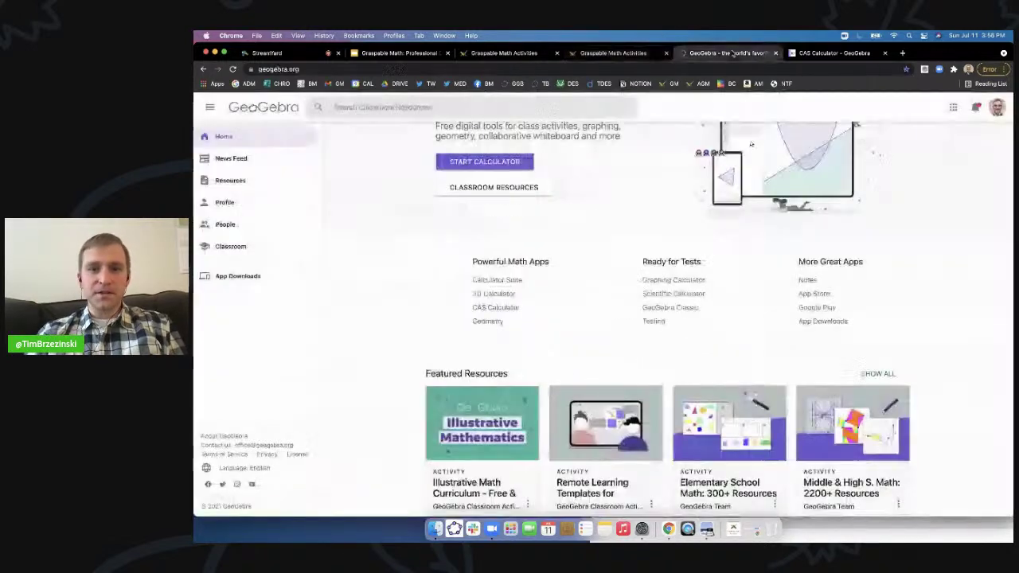
click(776, 53)
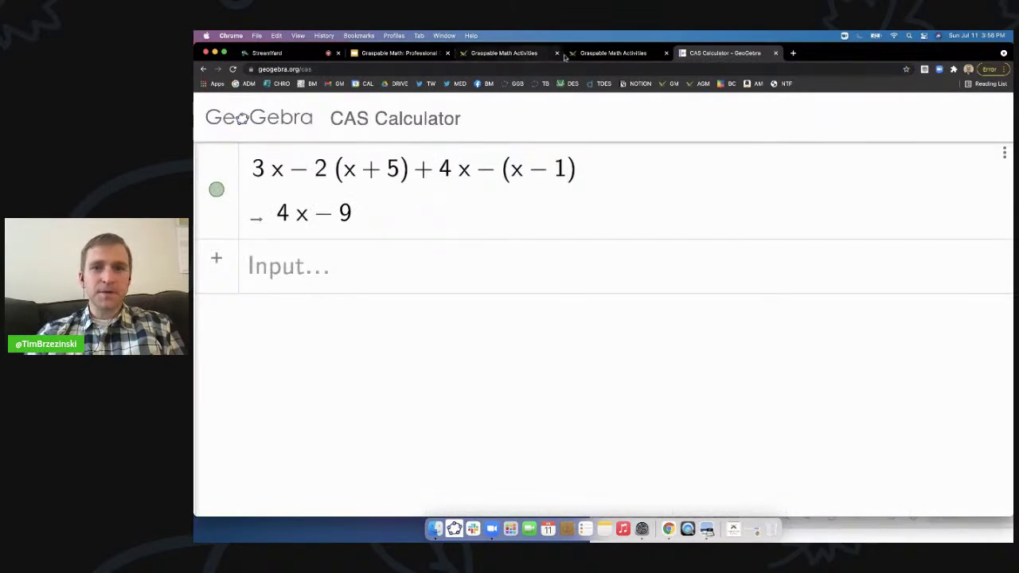
click(589, 54)
Step: Set the second task's goal state to 4x − 9 and hide it from students
click(526, 307)
text(4x)
text(-9)
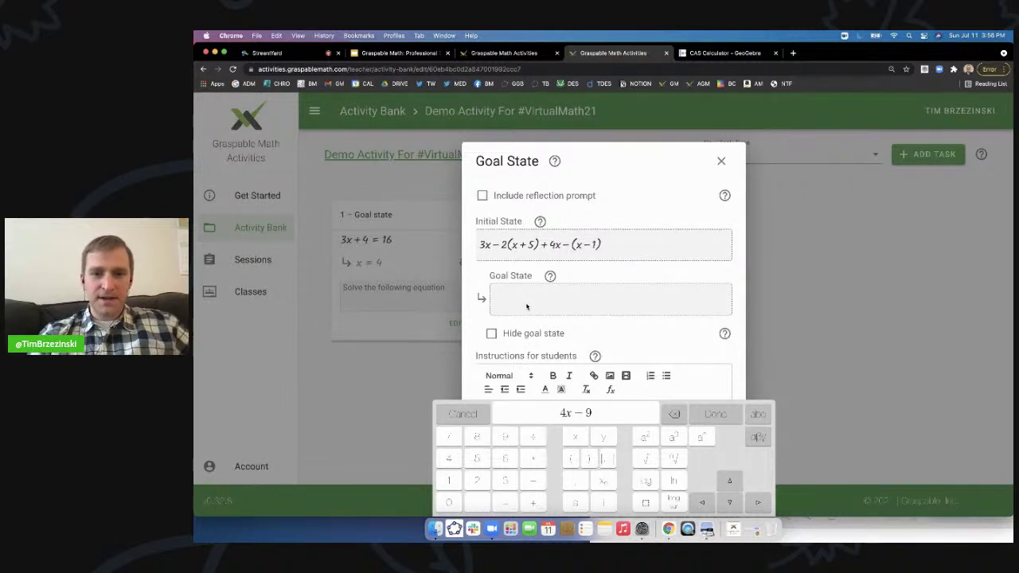
key(Return)
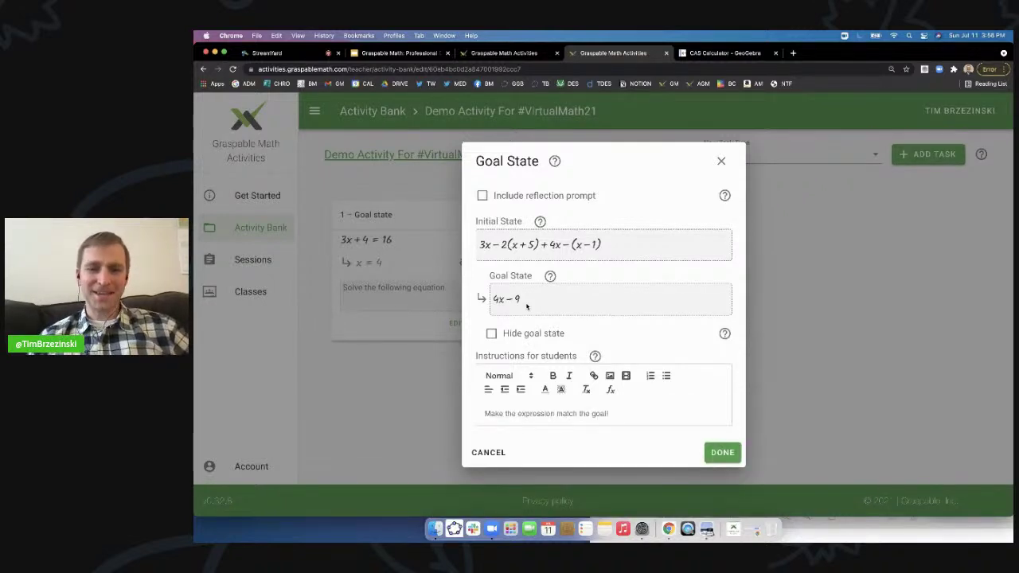
click(491, 333)
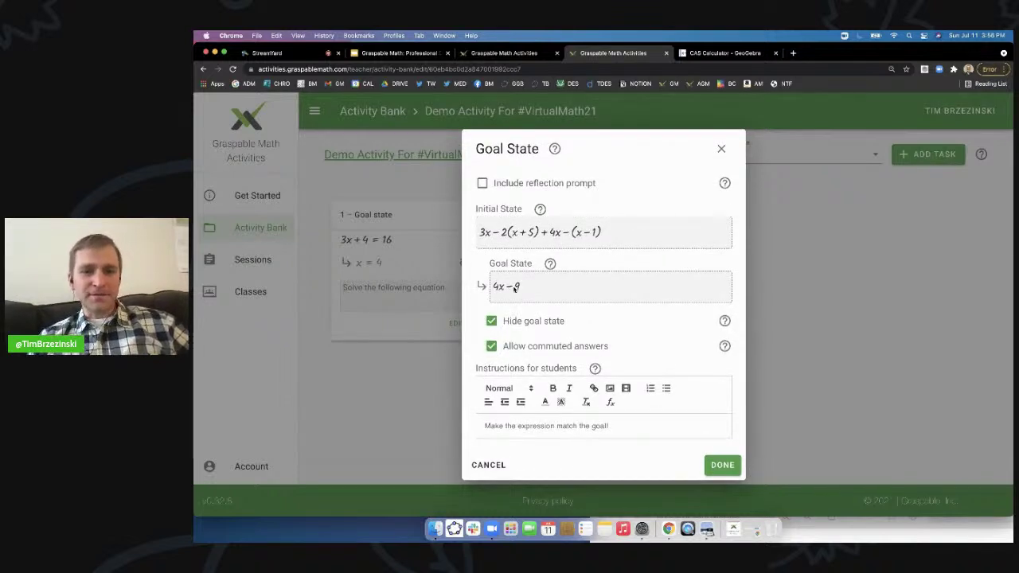
Step: Replace the second task's student instructions with "Simplify this expression." and save the task
drag(610, 426, 478, 425)
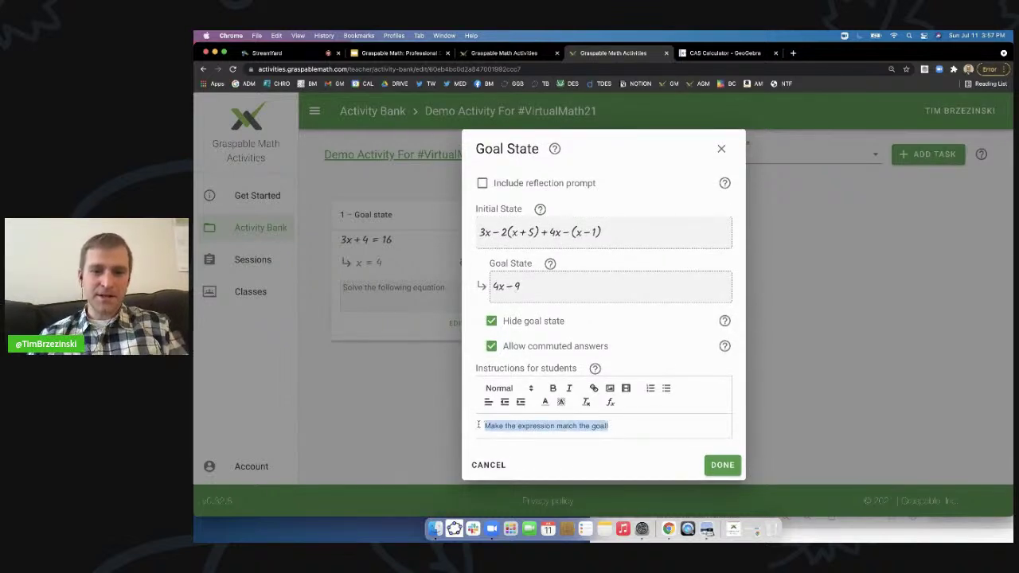
text(Simplify )
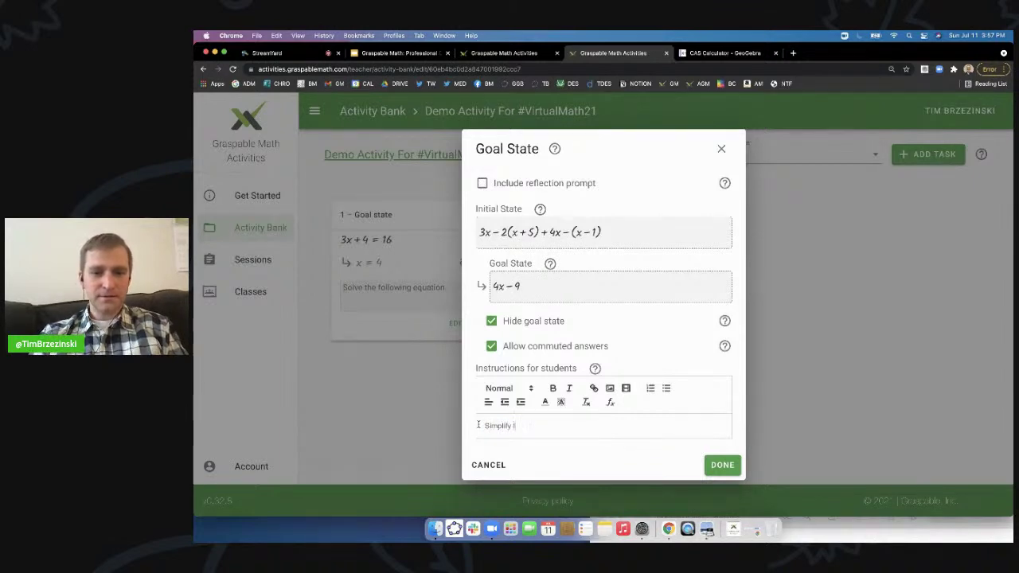
text(this expression.)
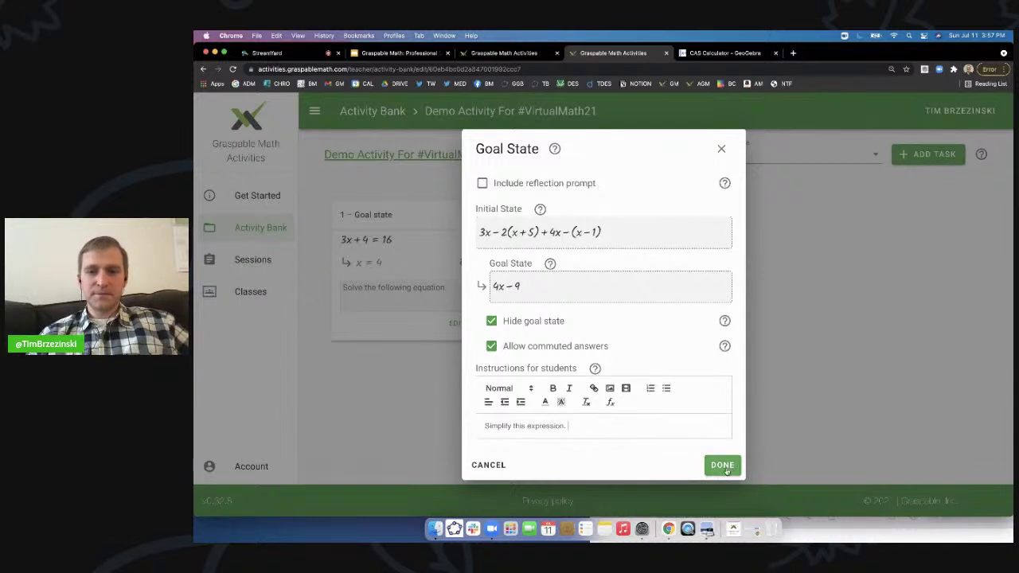
click(724, 466)
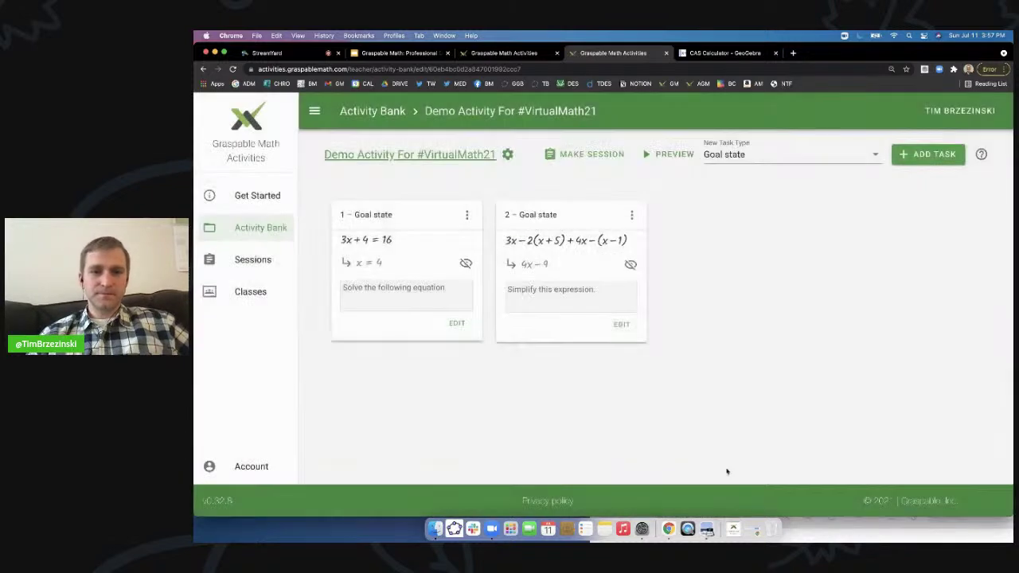
drag(584, 209, 607, 211)
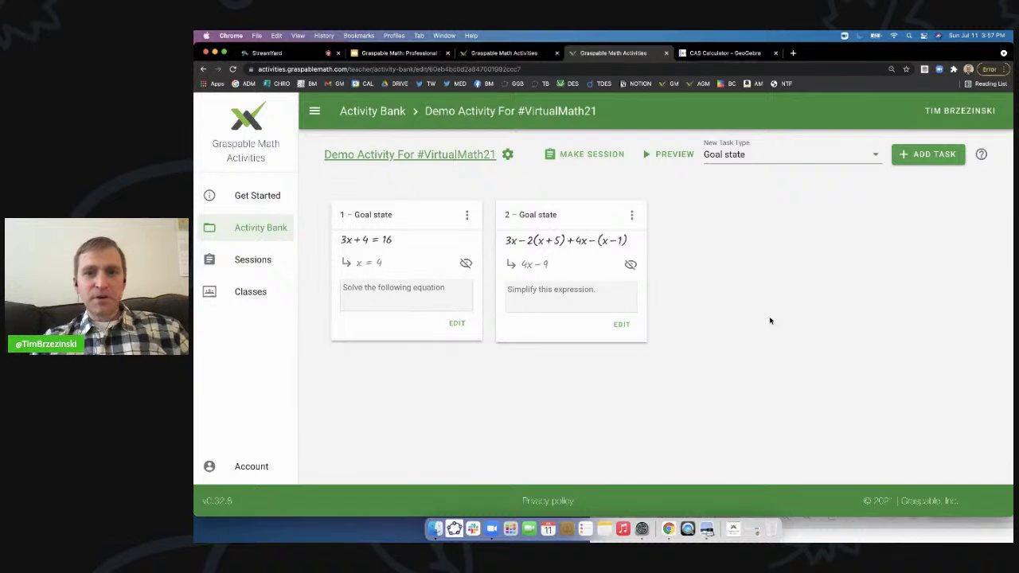
Step: Add a new task of type Line it up to the demo activity
click(845, 161)
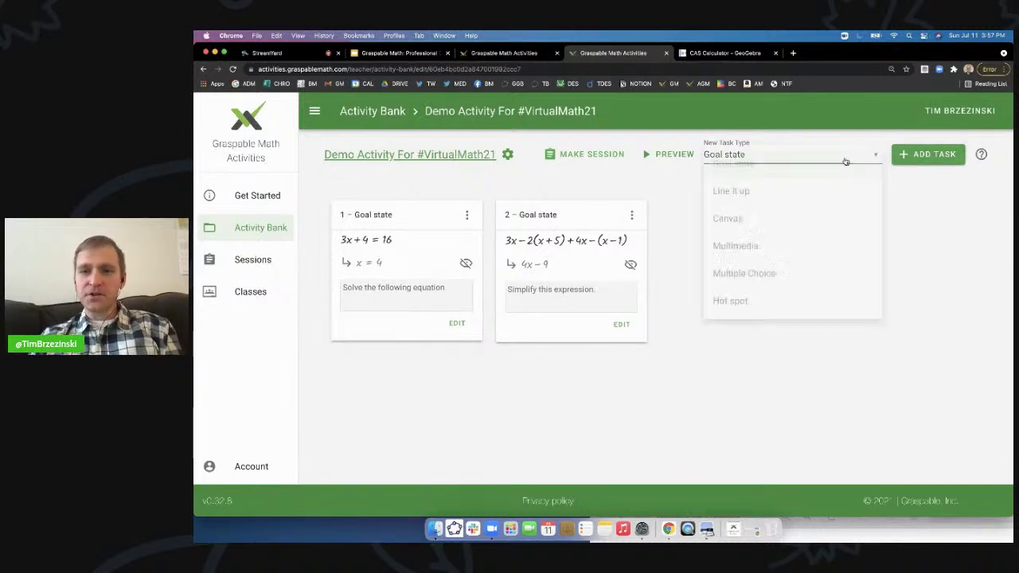
scroll(741, 193, up, 5)
scroll(579, 322, down, 5)
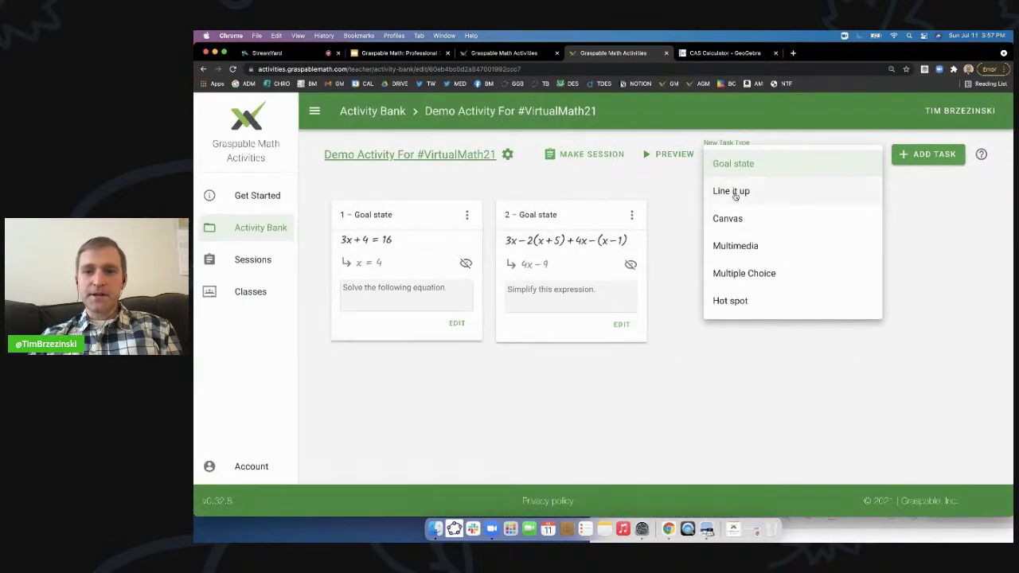
click(730, 191)
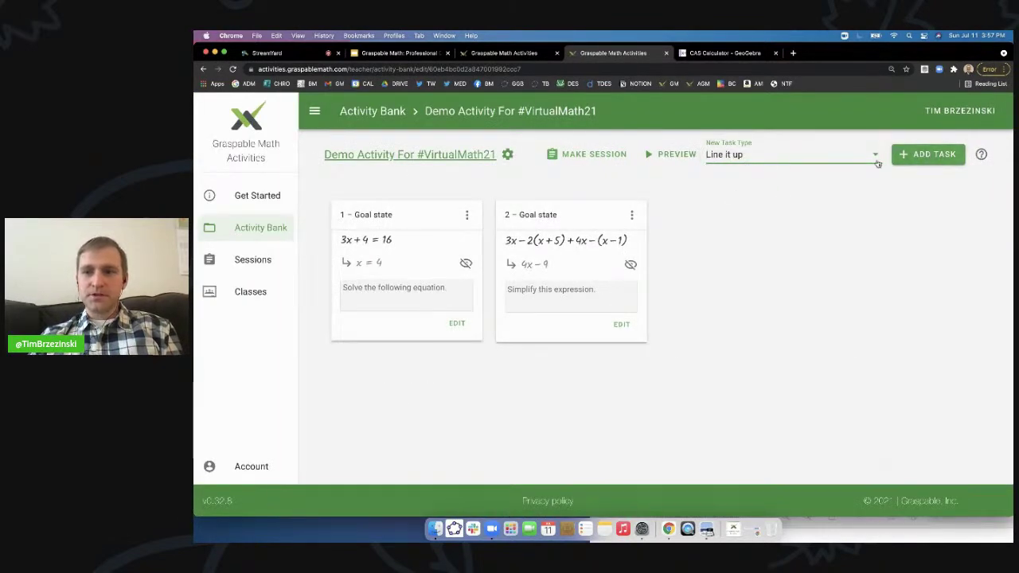
click(925, 157)
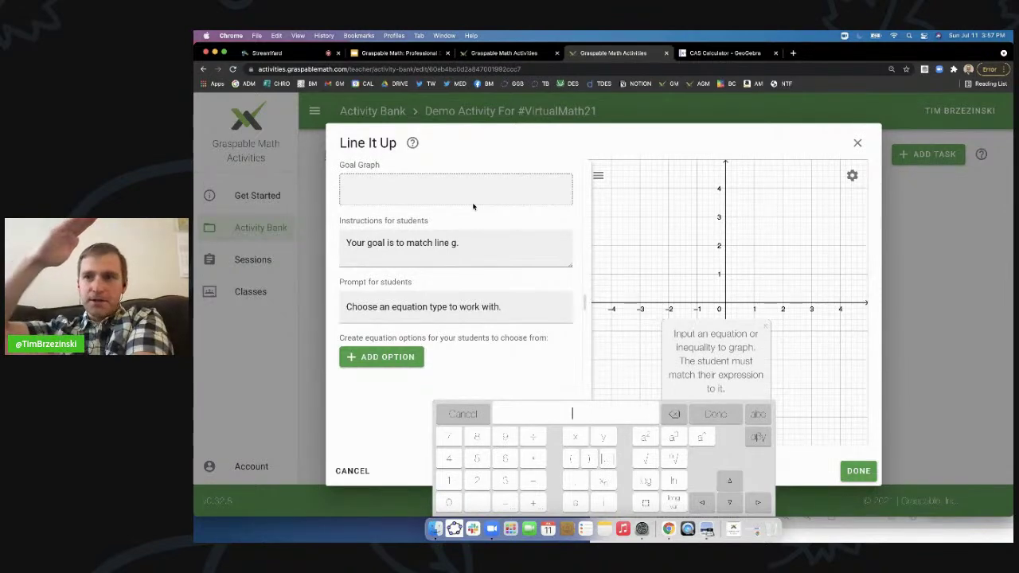
Step: Set the Line It Up task's goal graph to y = 1/4 x + 2
text(y=)
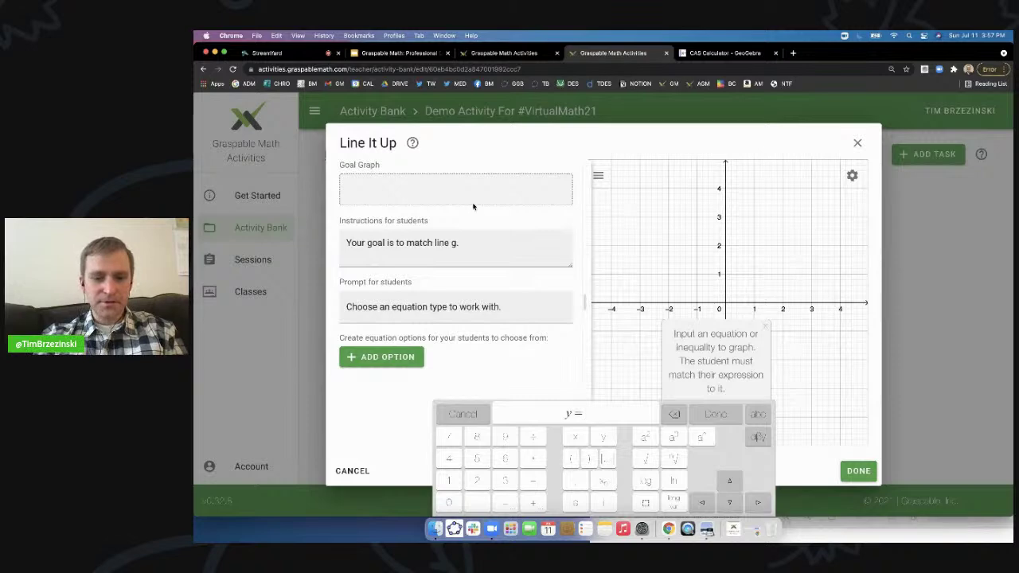
text(1/)
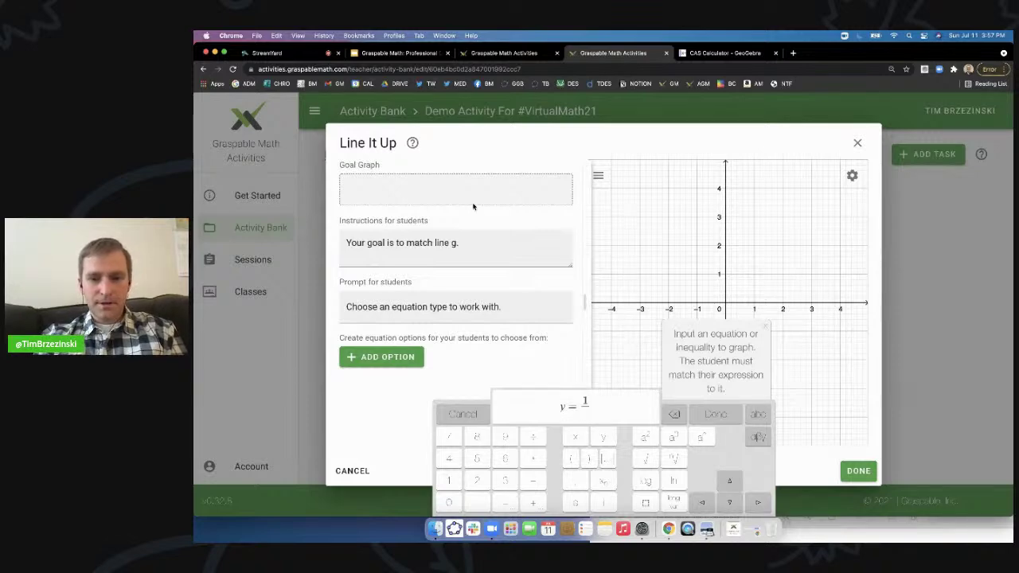
text(4)
key(Right)
text(x )
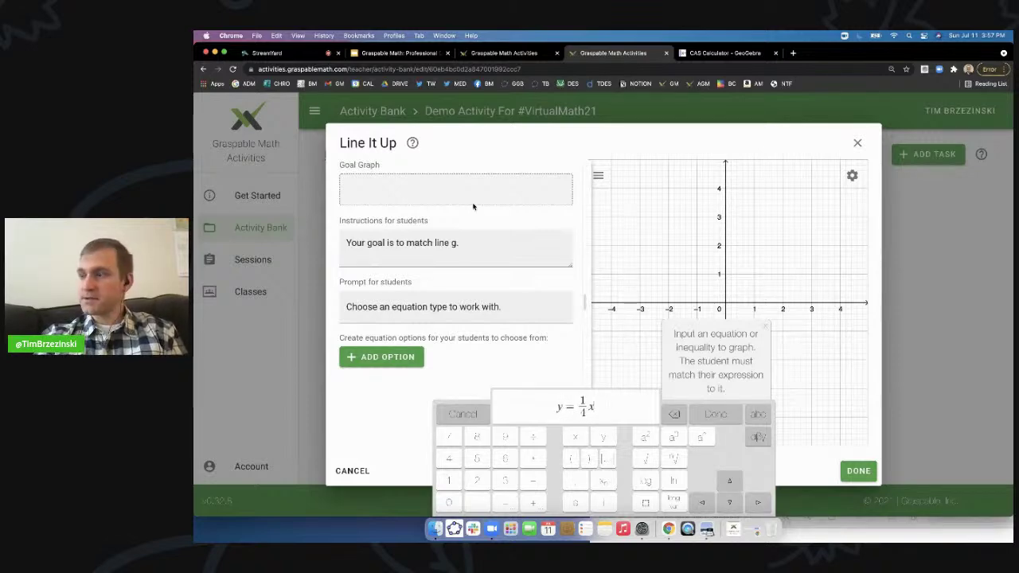
text(+ 2)
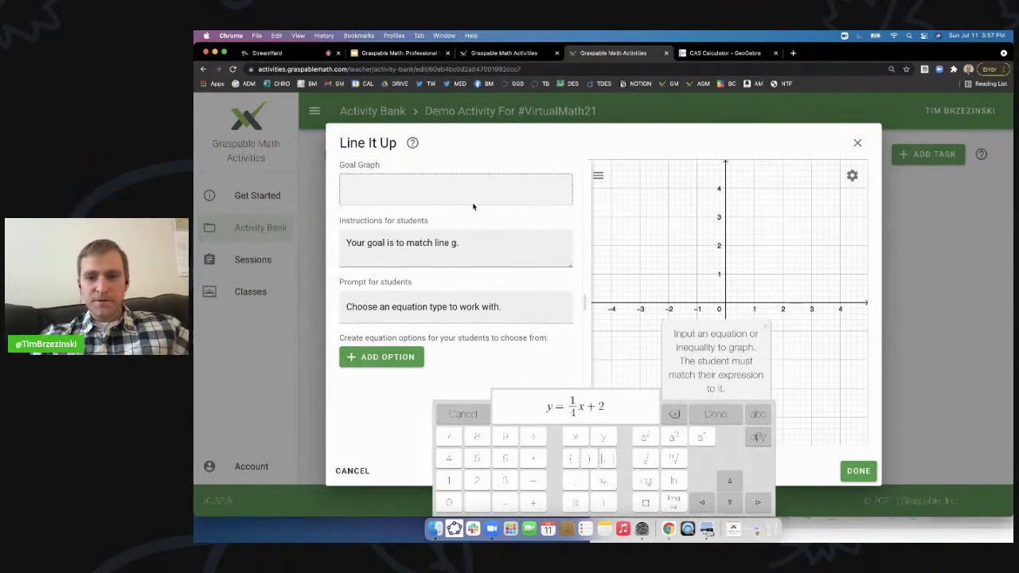
click(723, 417)
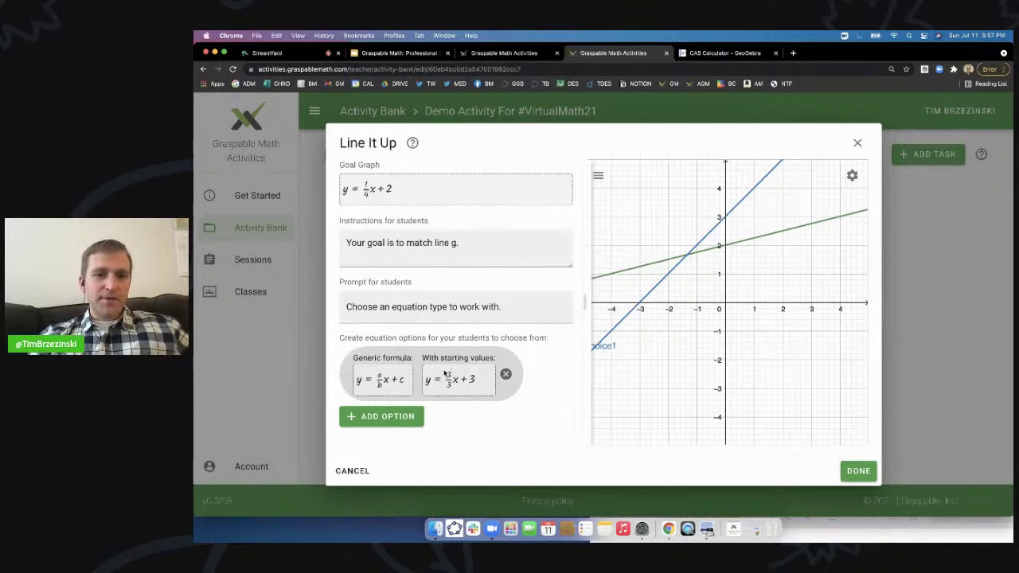
Step: Replace the student instructions with "Scrub the coefficients in the equation below so that your graph lies on top of the one you see!"
drag(459, 243, 338, 244)
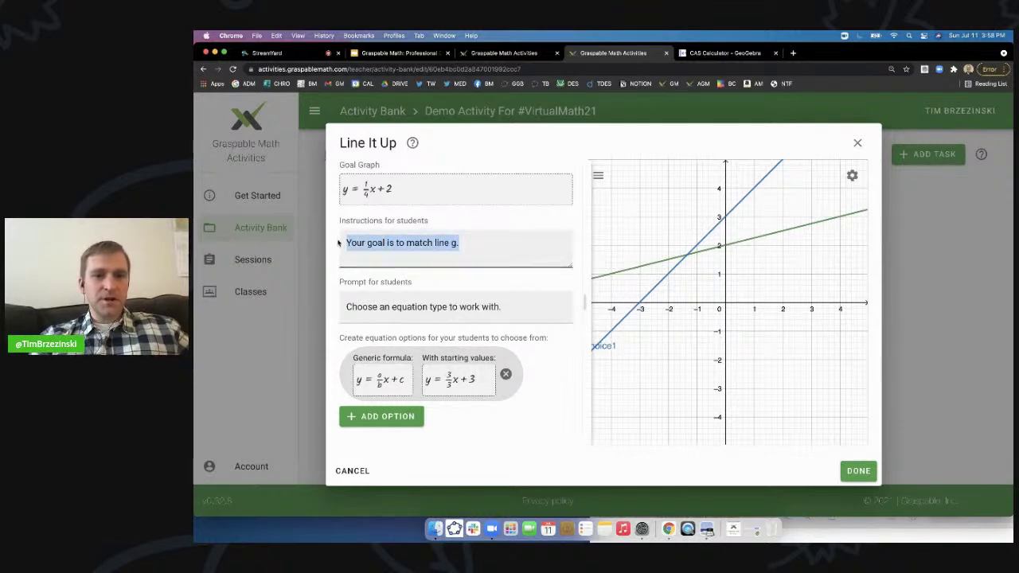
key(super+equal)
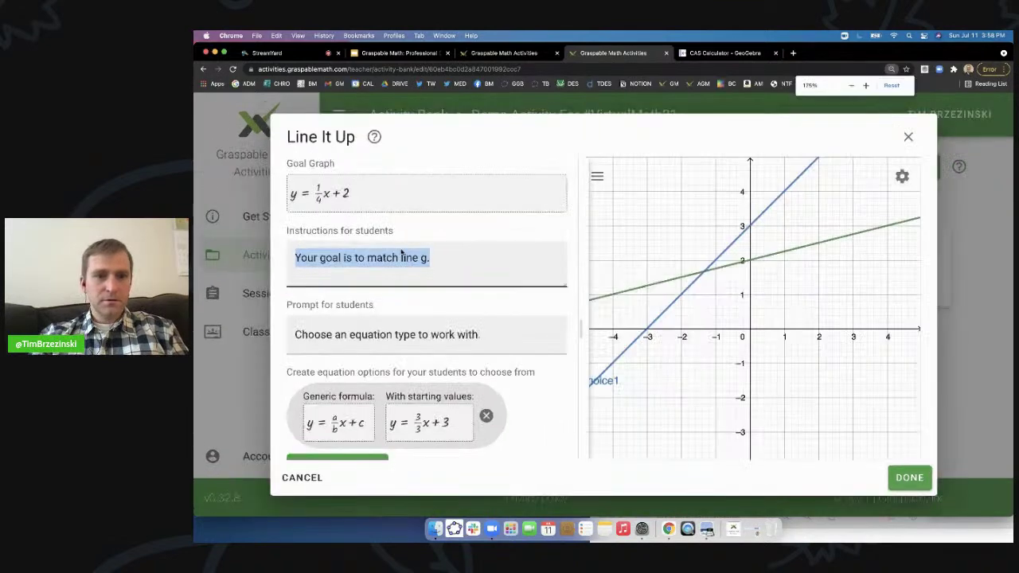
key(super+equal)
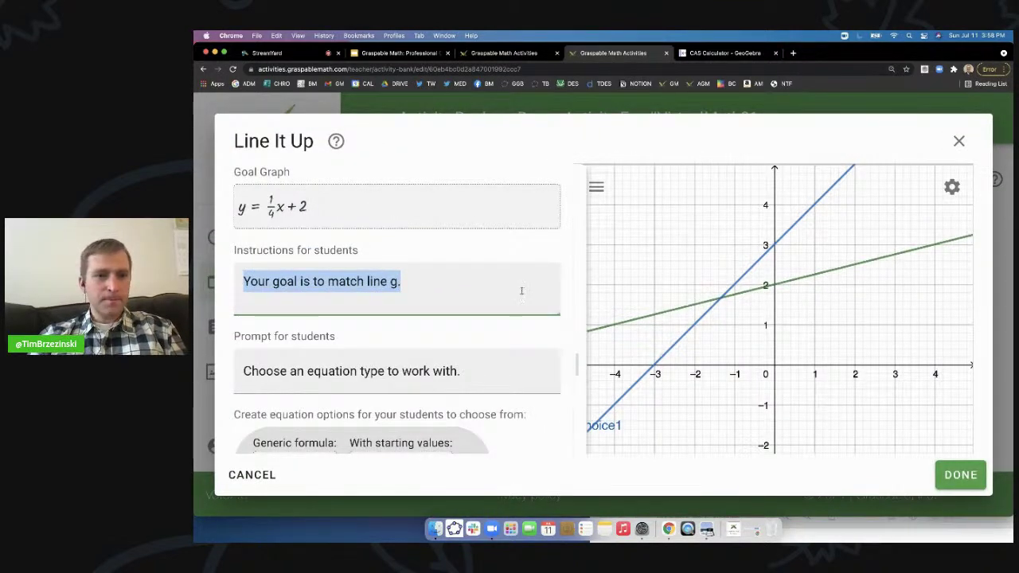
key(BackSpace)
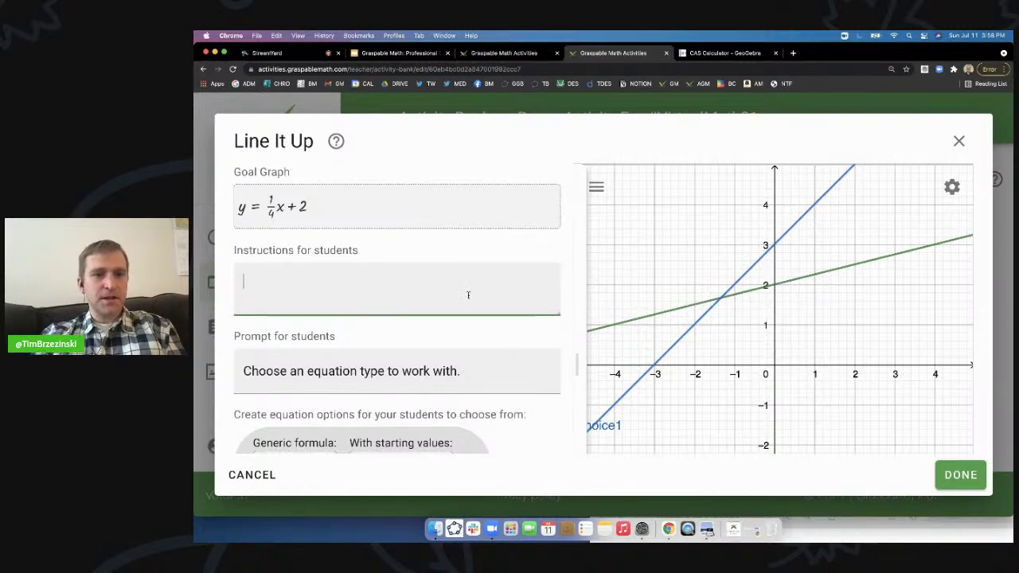
text(Scrub)
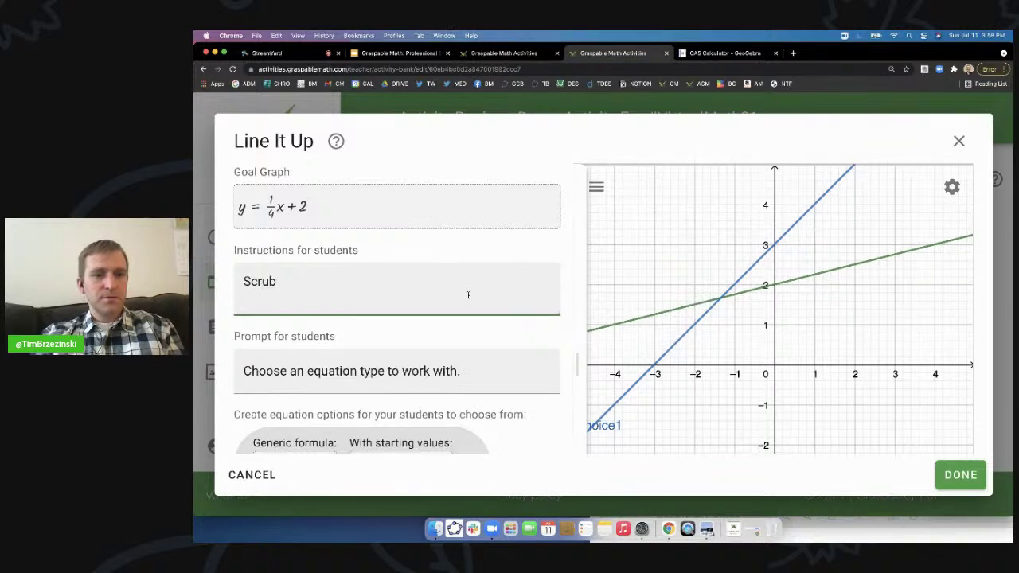
text( the coeffici)
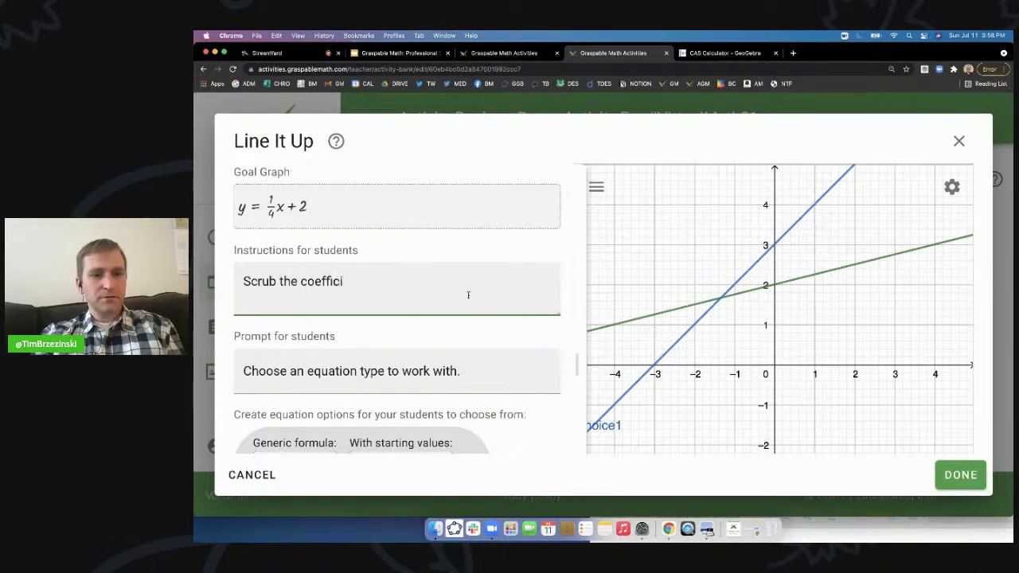
text(ents)
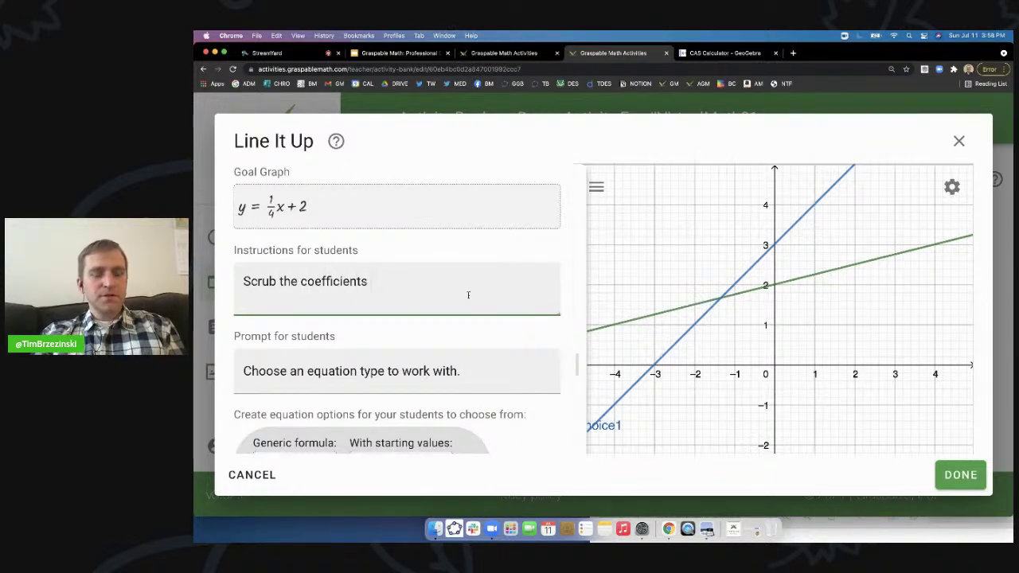
text( toin the eq)
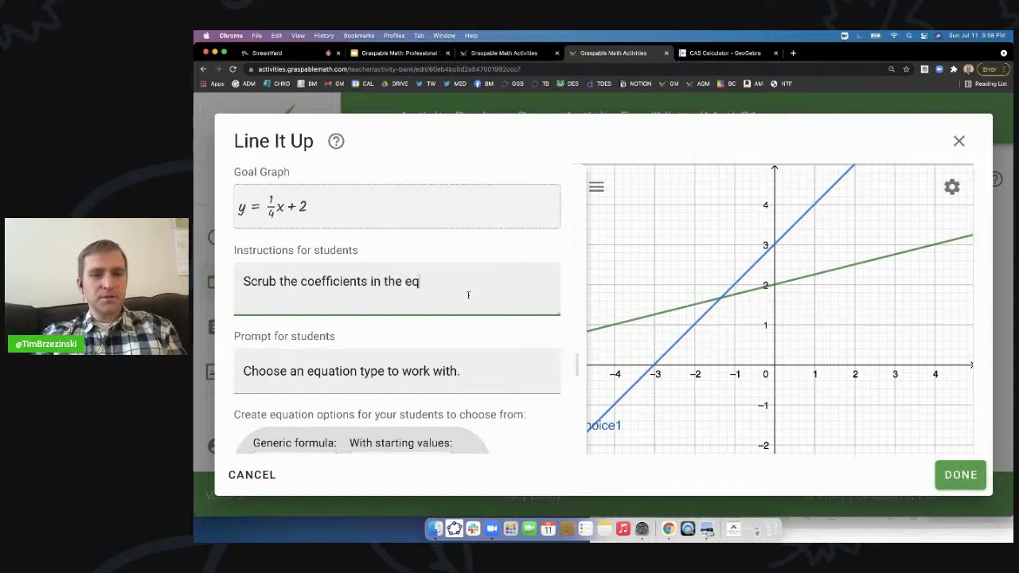
text(uation below)
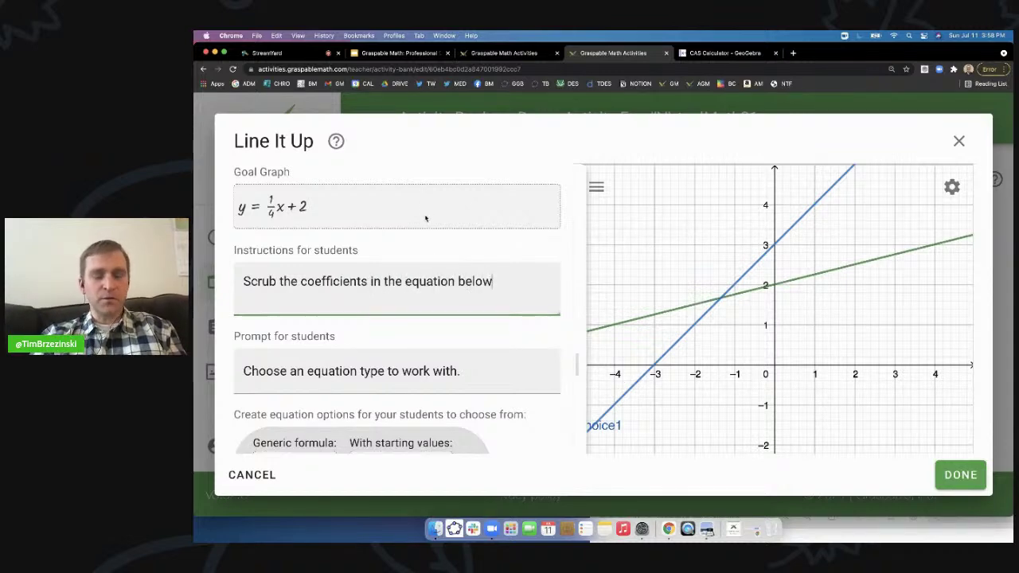
text( so )
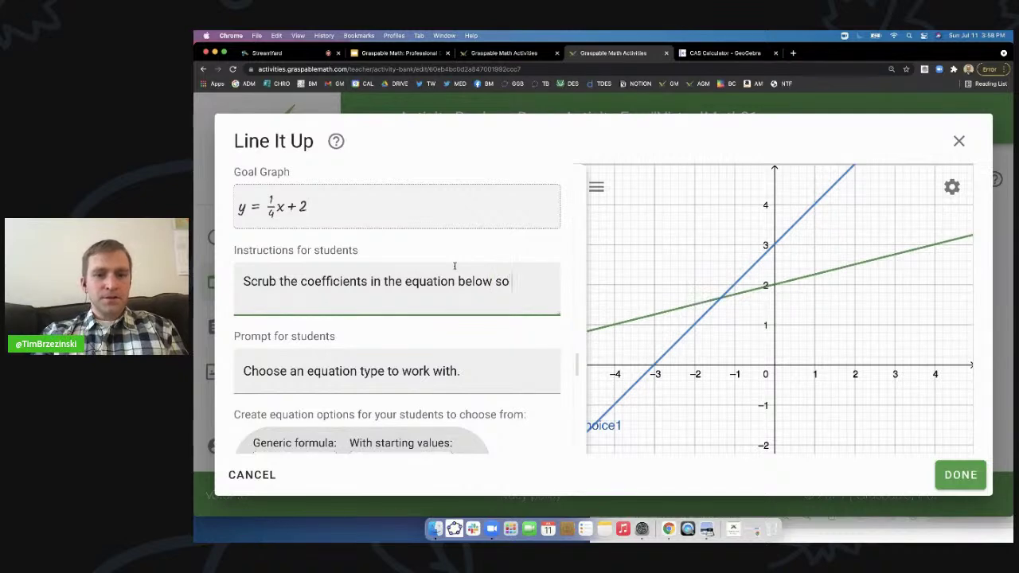
text(that your)
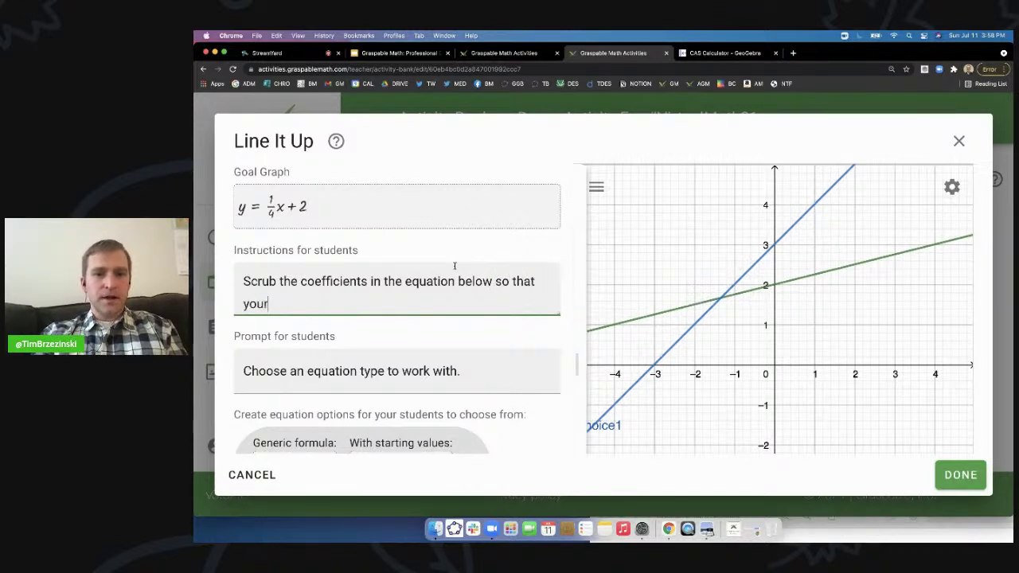
text( graph matches)
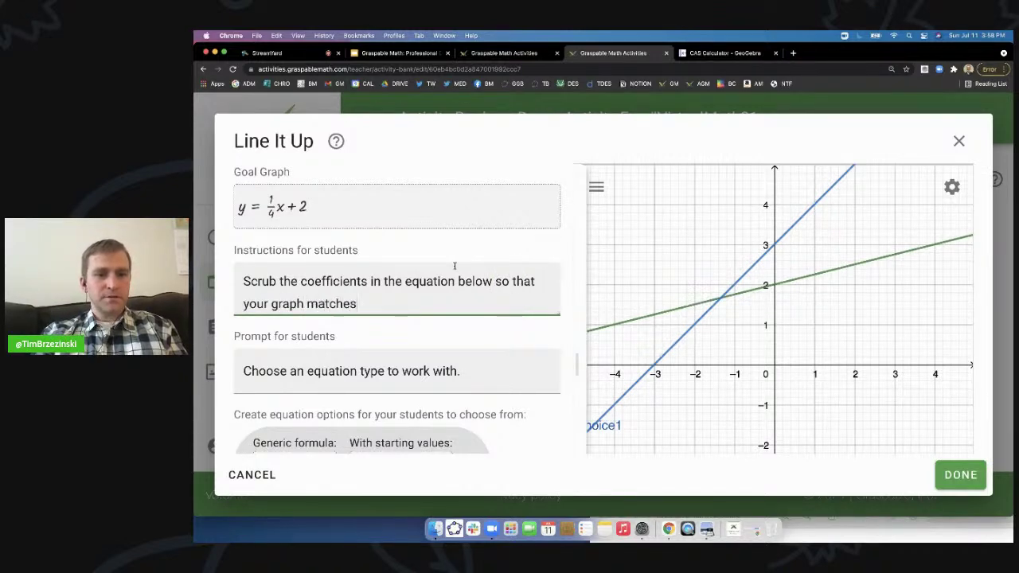
key(BackSpace)
key(BackSpace)
key(BackSpace)
key(BackSpace)
key(BackSpace)
key(BackSpace)
key(BackSpace)
key(BackSpace)
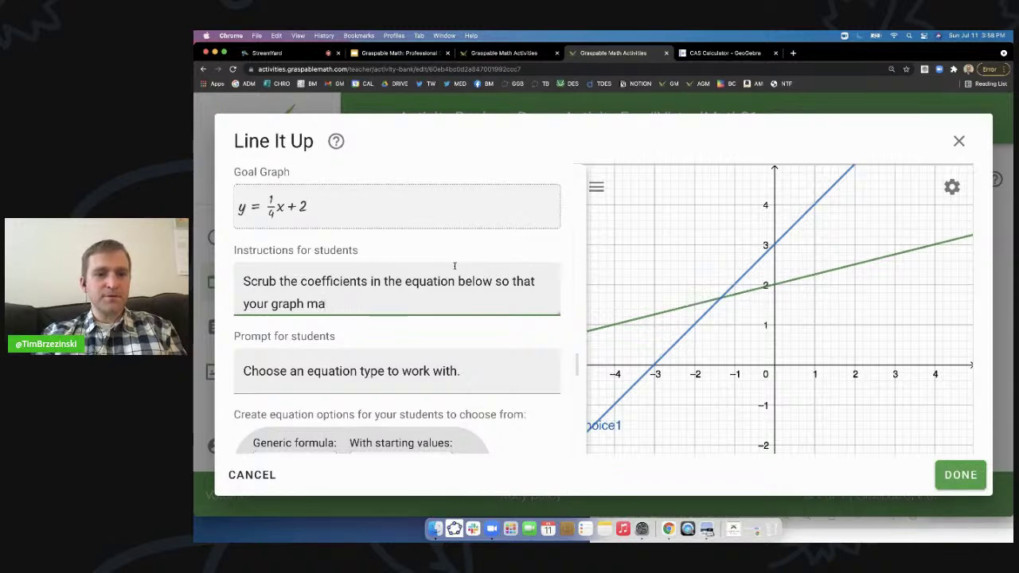
text(lies o)
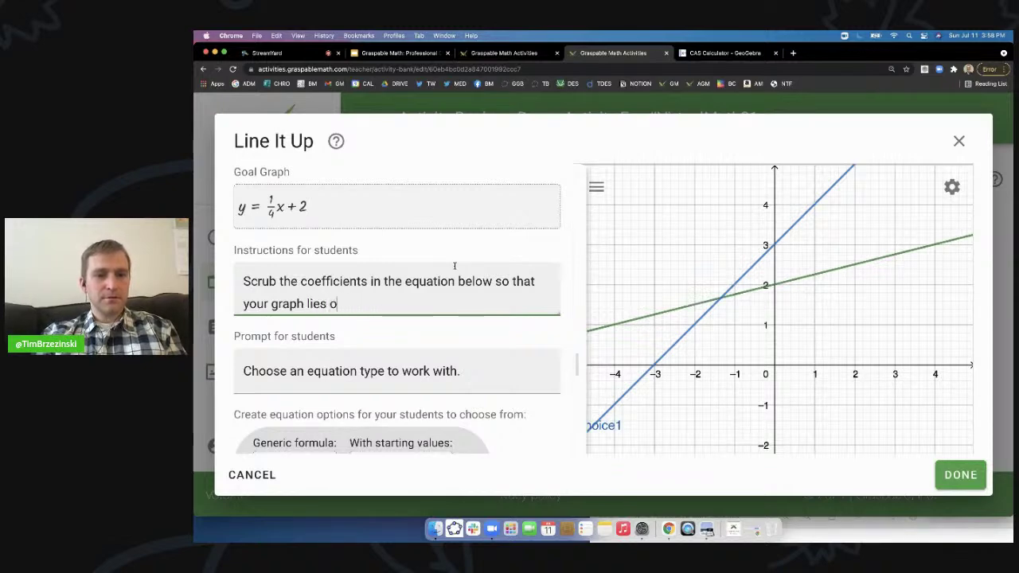
text(n top of the one you see!)
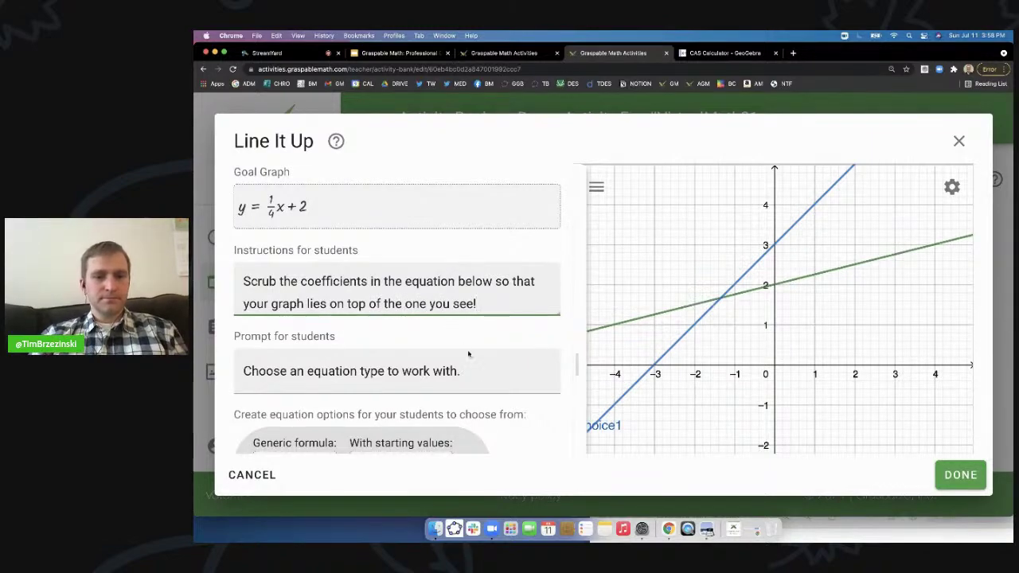
Step: Finish the linear Line It Up task and save it to the activity
scroll(473, 347, up, 8)
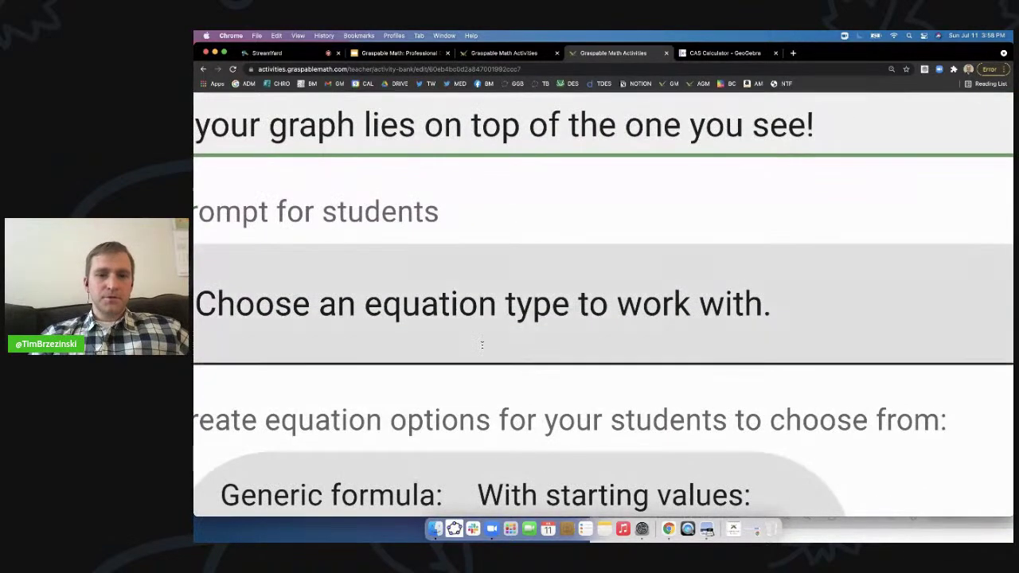
scroll(482, 344, down, 8)
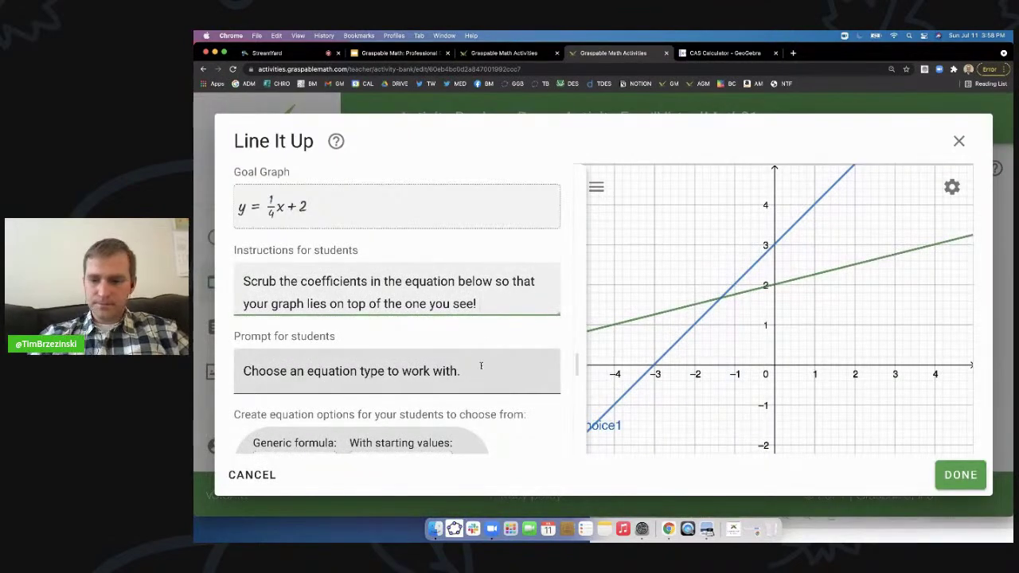
key(ctrl+minus)
key(ctrl+minus)
key(ctrl+minus)
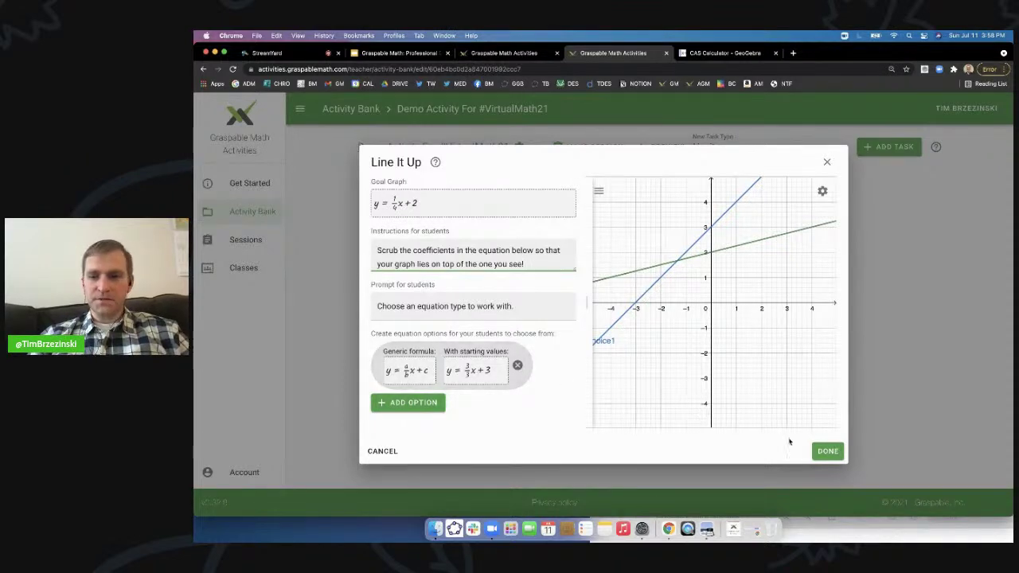
click(828, 450)
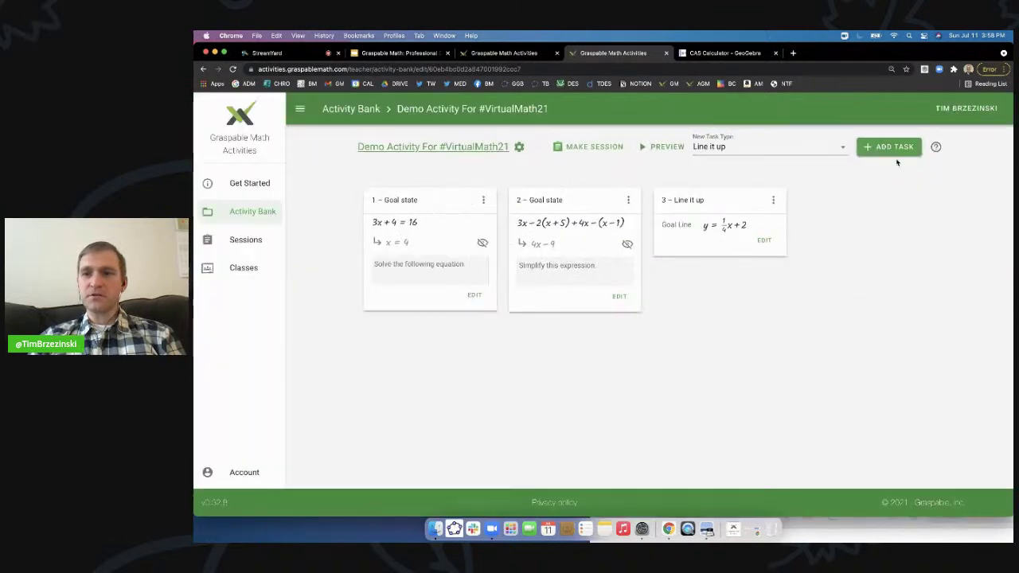
Step: Add another Line It Up task with the goal graph y = 2(x − 3)^2 + 1
click(889, 147)
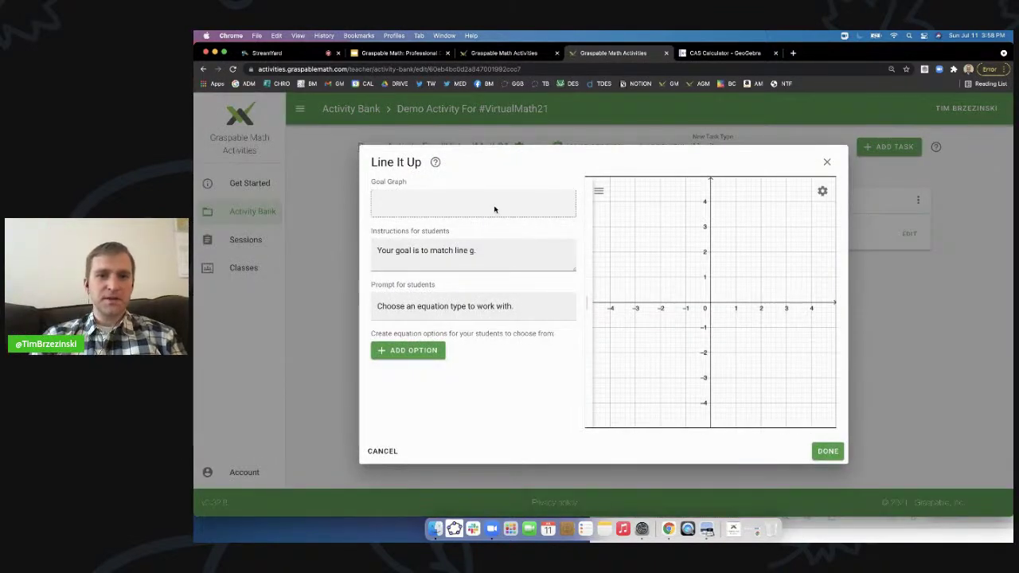
click(497, 209)
text(y = 2()
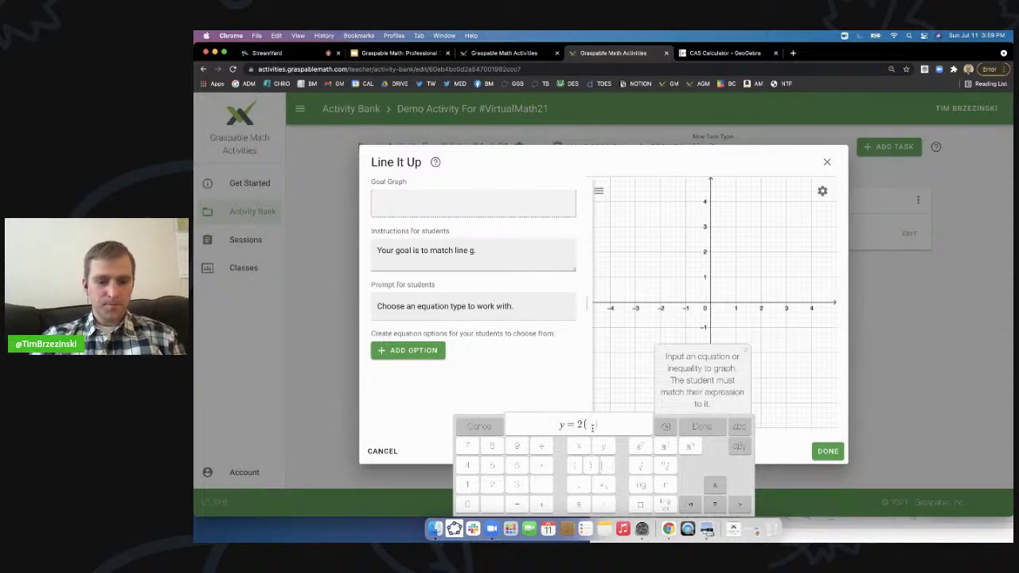
key(super+equal)
key(super+equal)
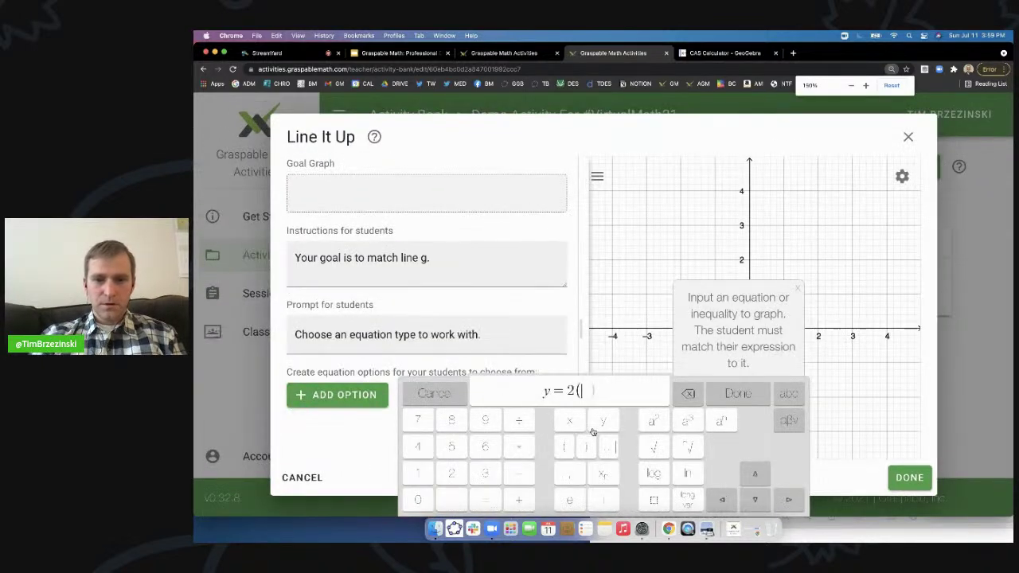
text(x-3))
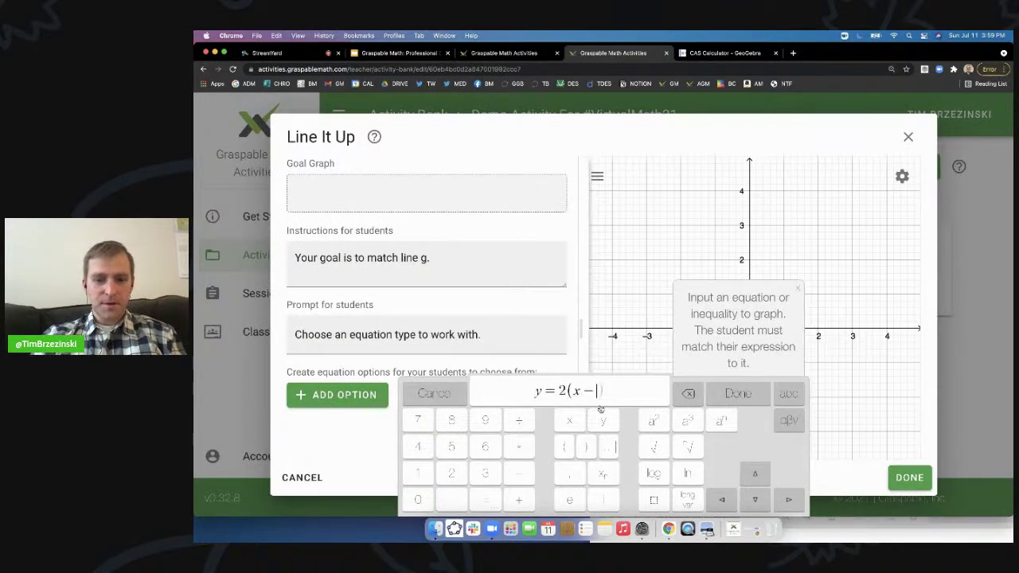
text(^2+)
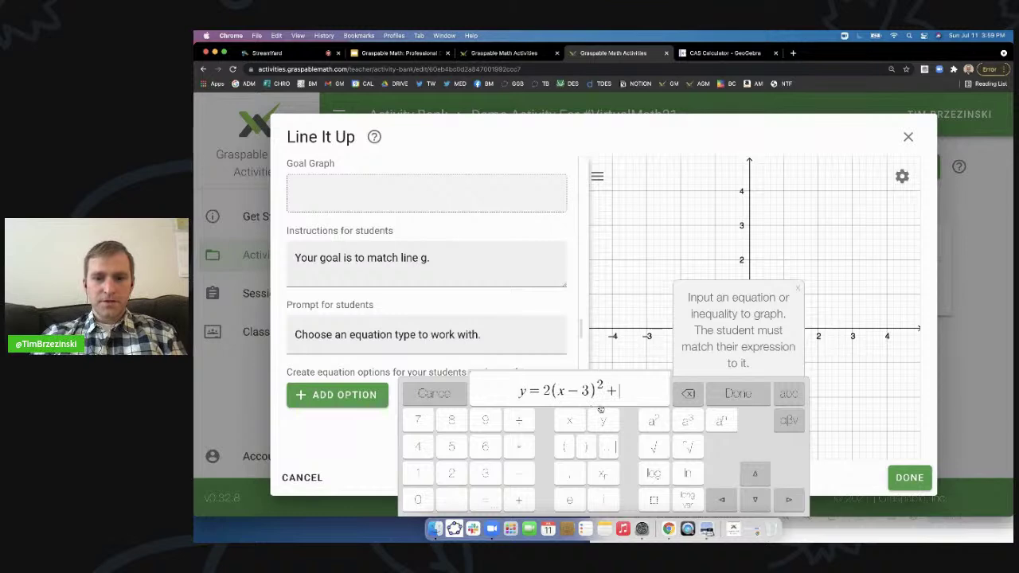
text(1)
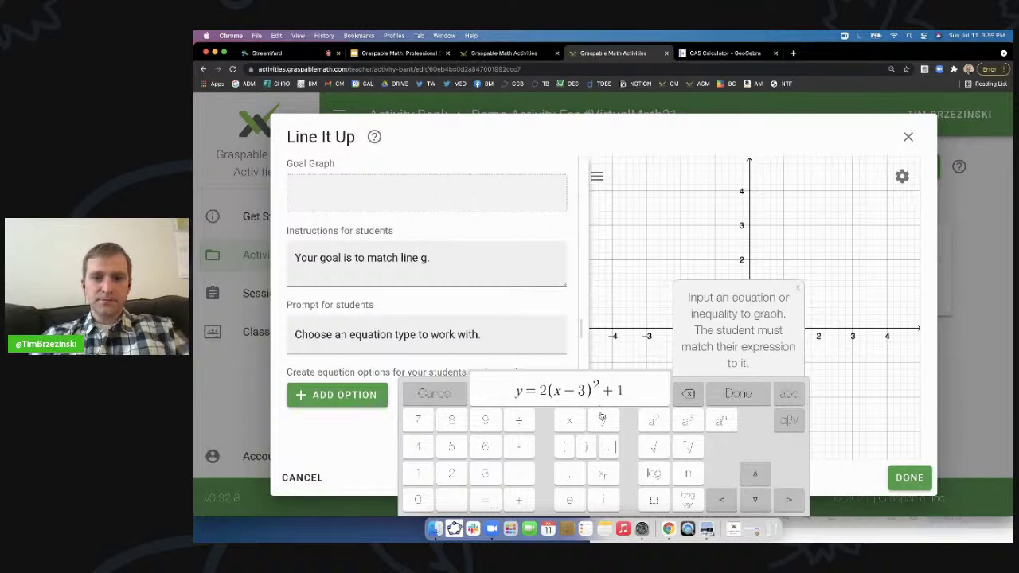
click(731, 396)
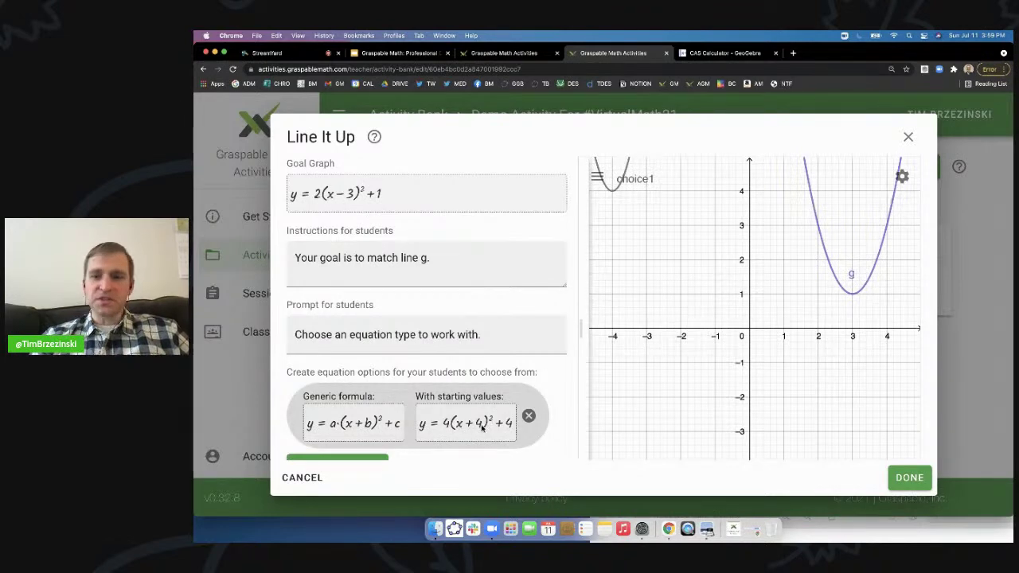
Step: Save the quadratic Line It Up task to the activity and return to the task overview
click(428, 257)
triple_click(392, 257)
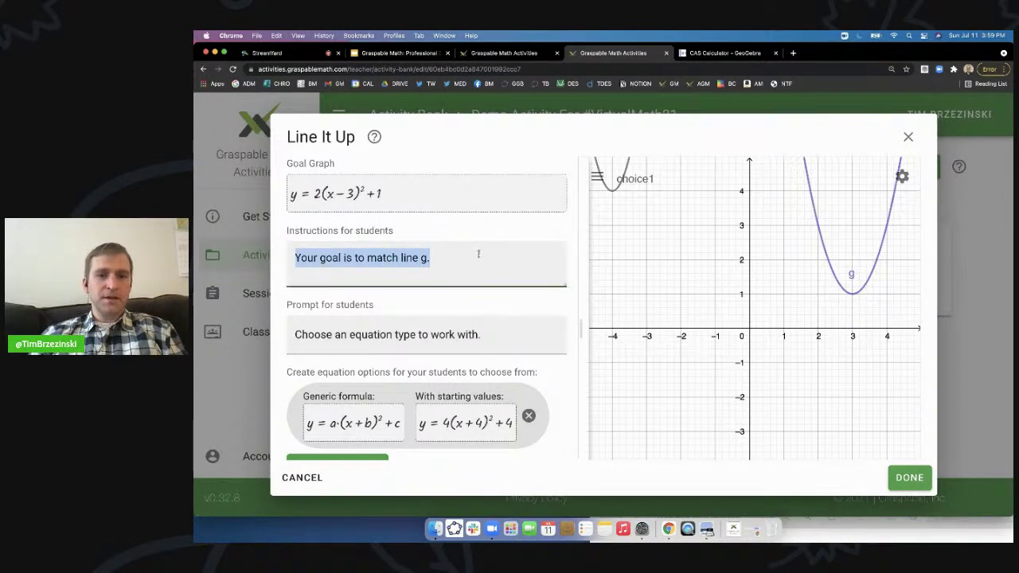
click(796, 404)
click(906, 477)
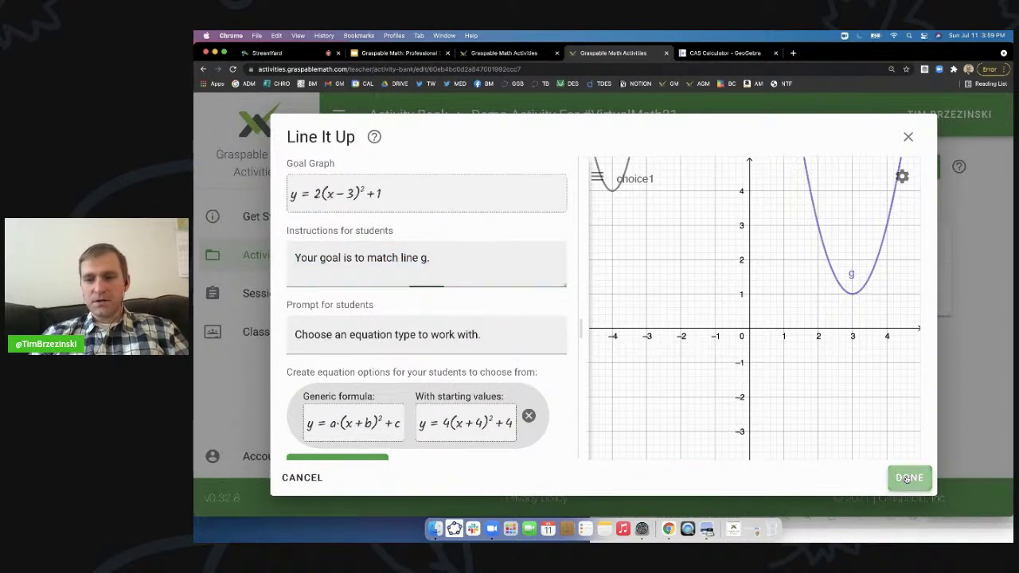
key(super+minus)
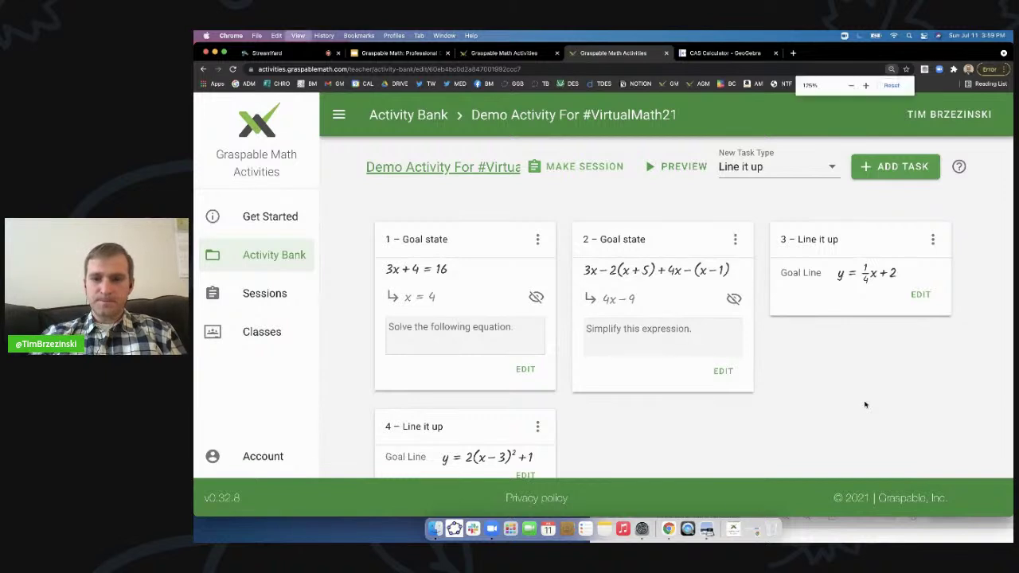
key(super+minus)
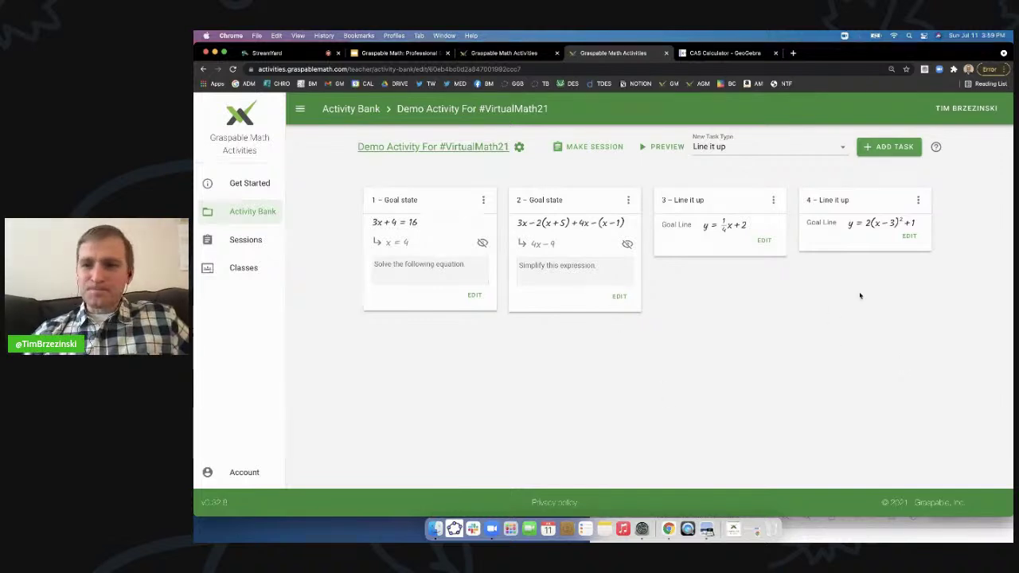
Step: Add a new Canvas task to the demo activity
click(813, 148)
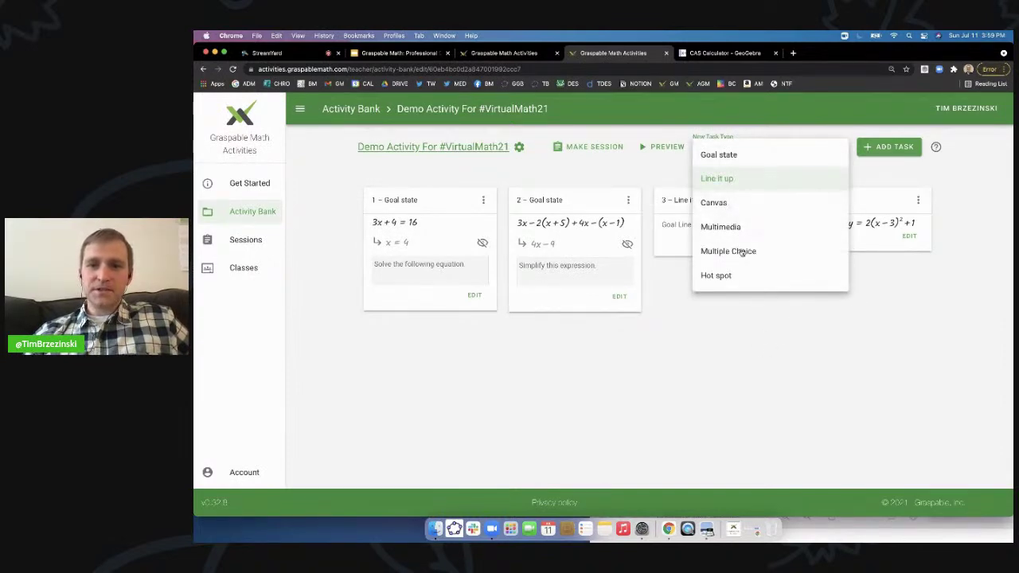
scroll(724, 205, up, 5)
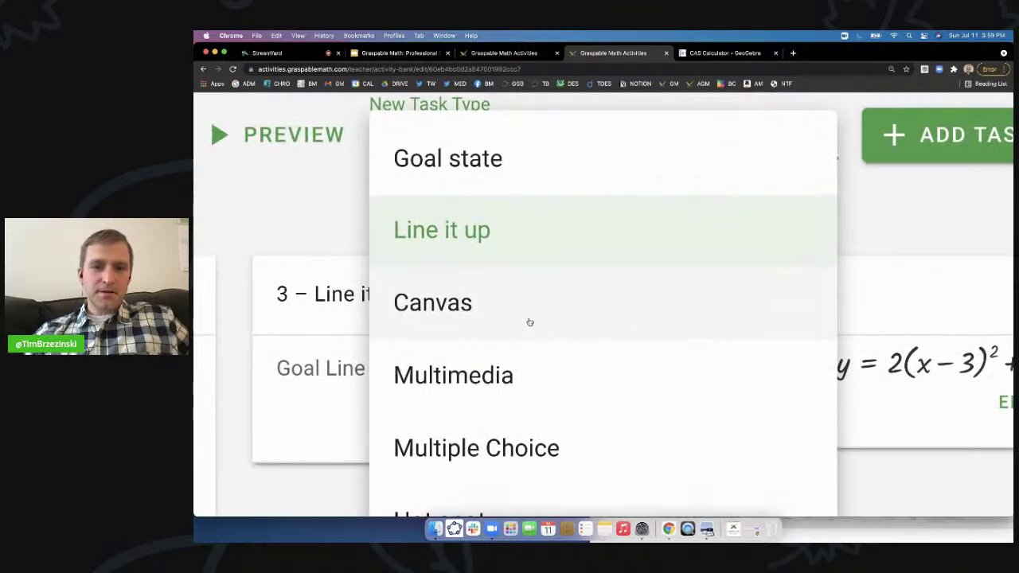
scroll(529, 322, down, 5)
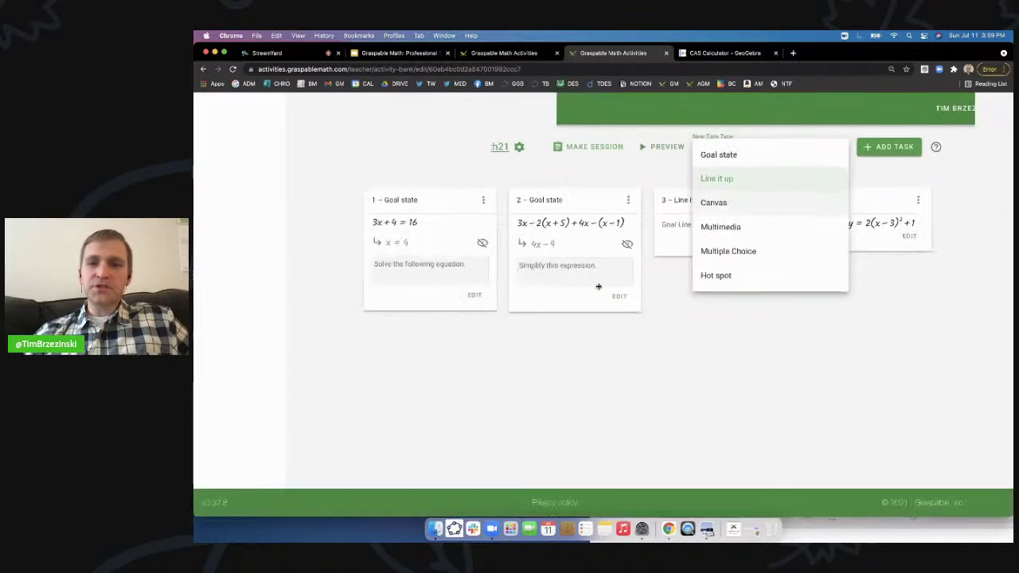
click(720, 204)
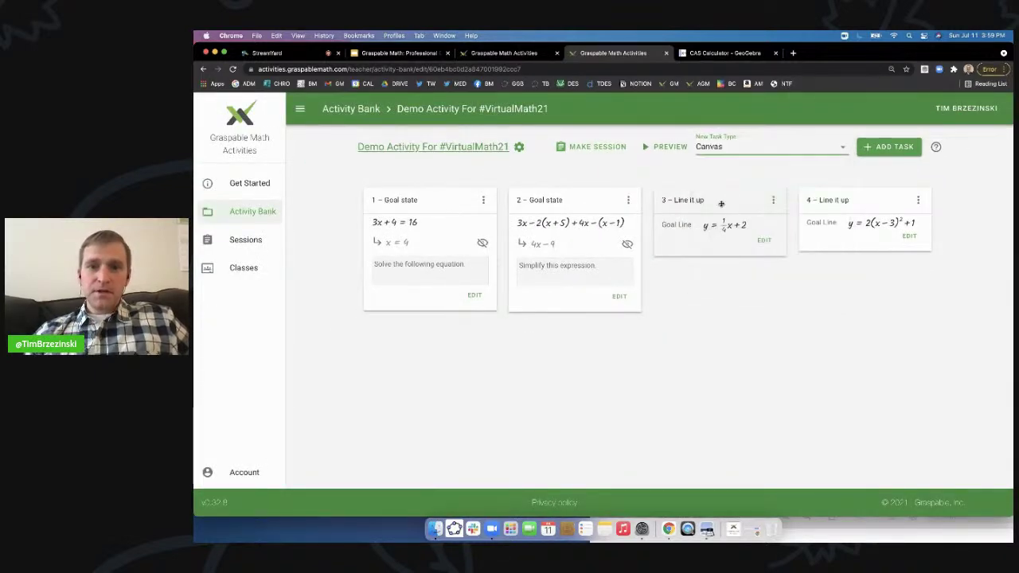
click(892, 148)
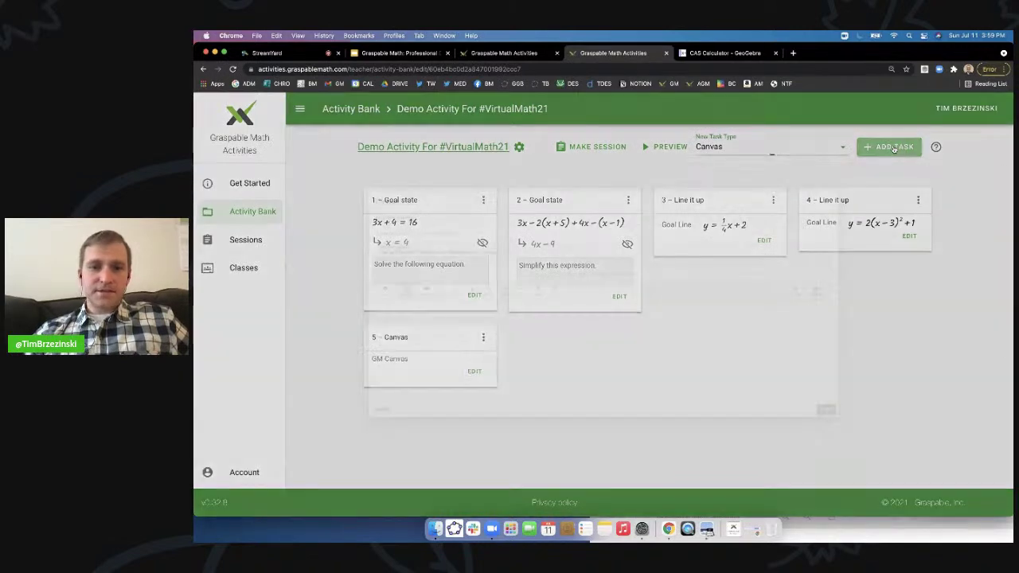
scroll(652, 410, down, 1)
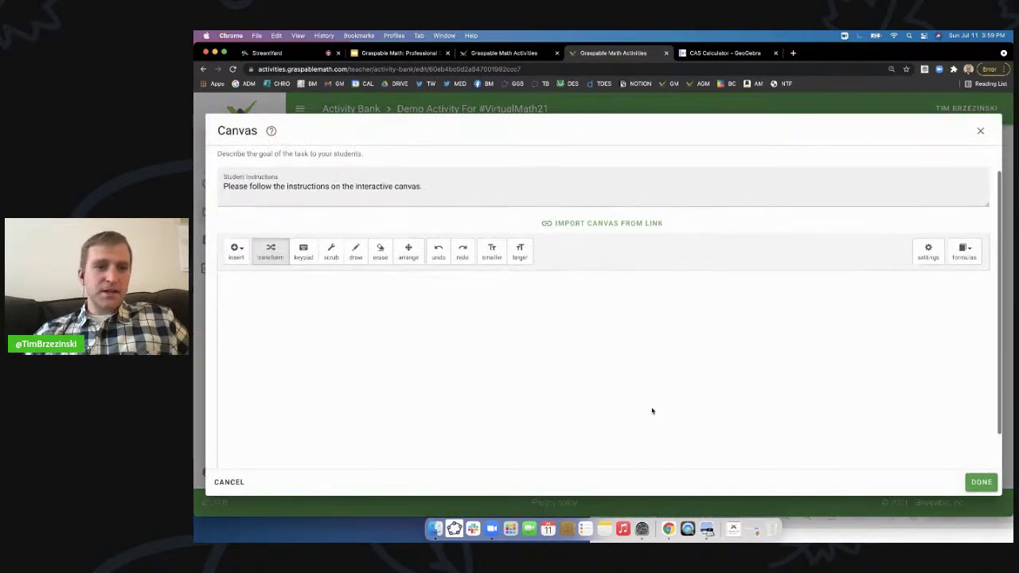
scroll(448, 221, up, 1)
Step: Replace the Canvas task's student instructions with "Use the DRAW tool below to sketch a picture of how you're feeling today!"
drag(435, 194, 236, 184)
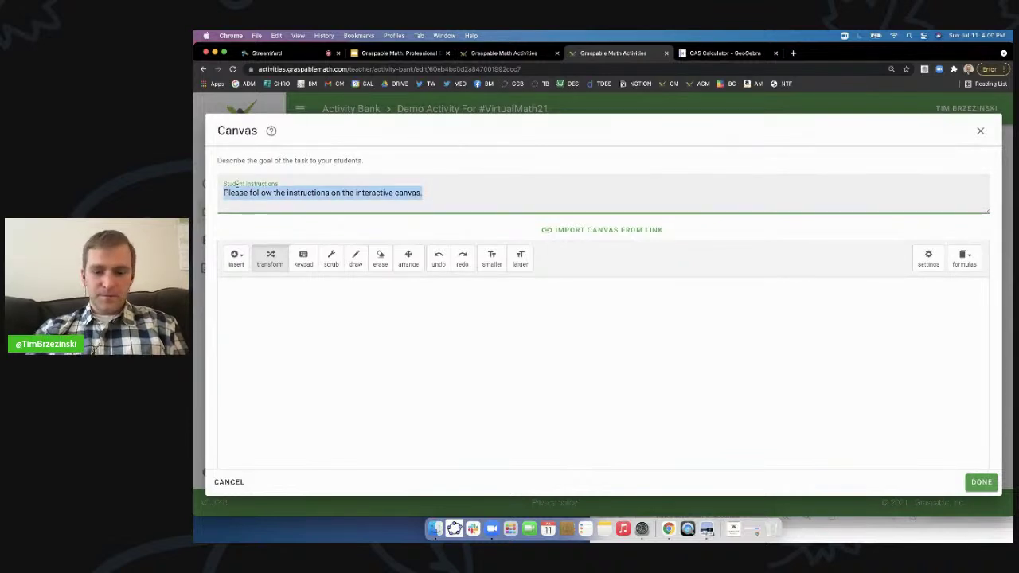
key(BackSpace)
text(Use)
key(BackSpace)
key(BackSpace)
key(BackSpace)
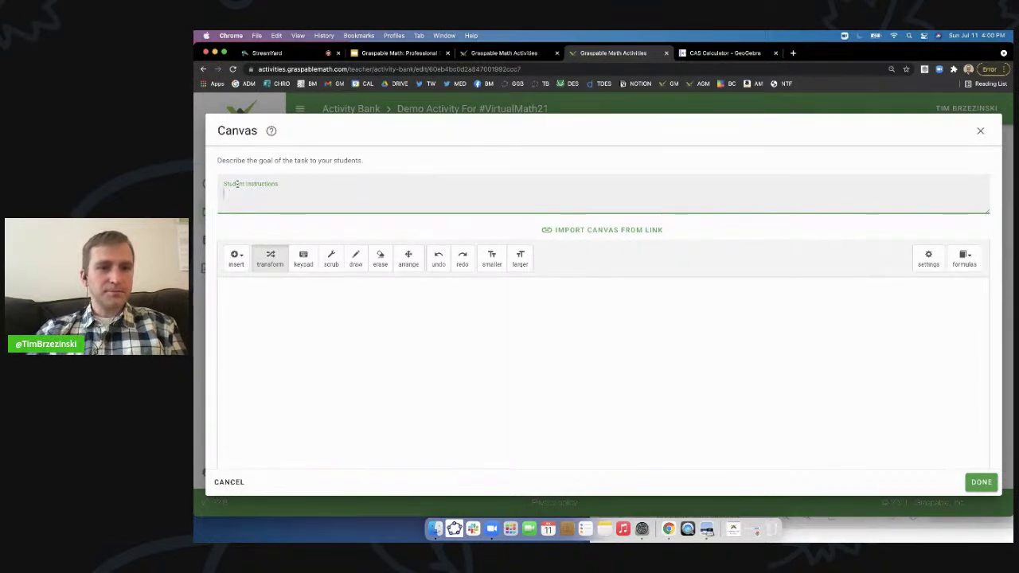
key(super+equal)
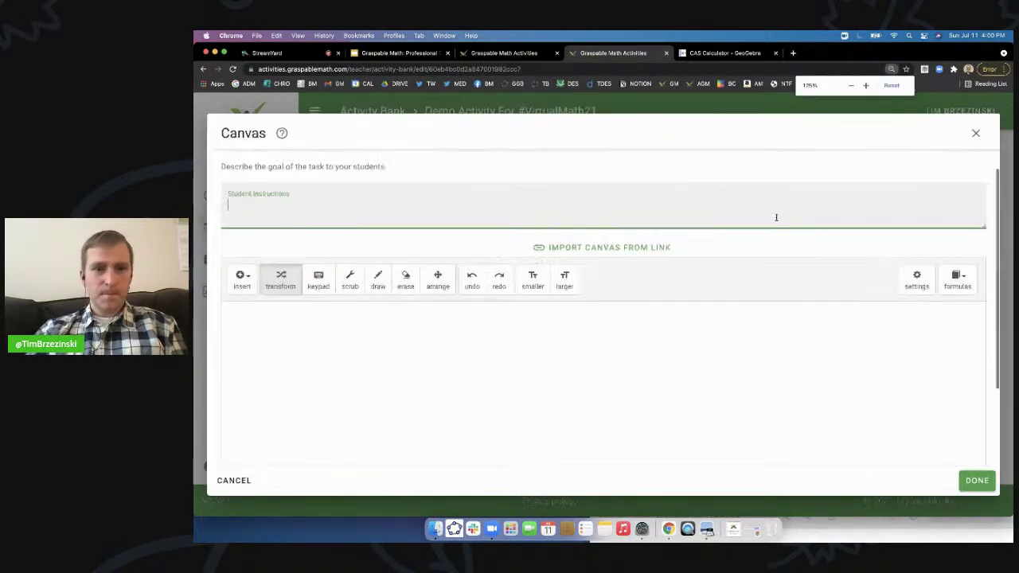
key(super+equal)
text(Use)
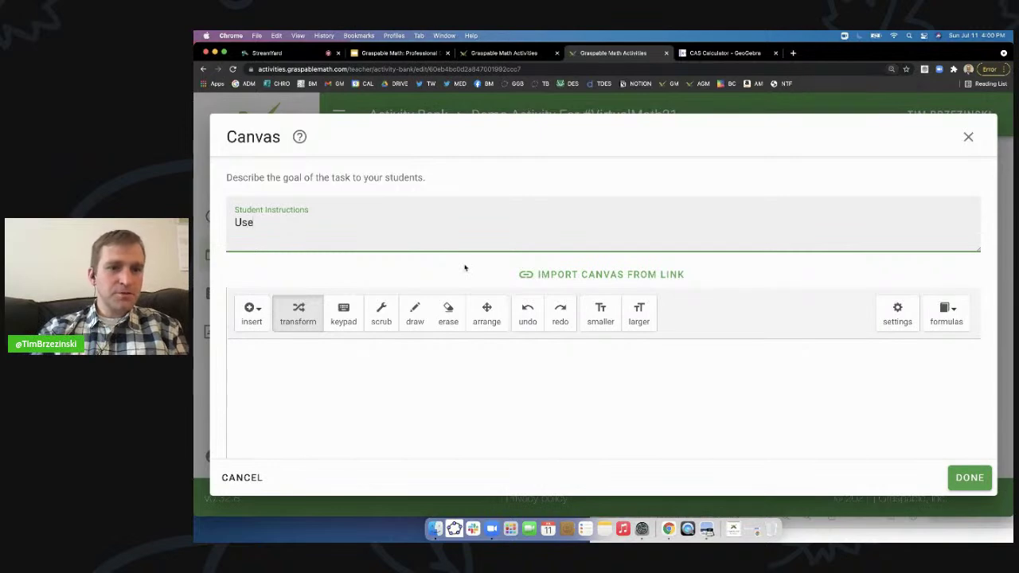
text( the DRAW tool below to seketch a picture of how you're feeling today!)
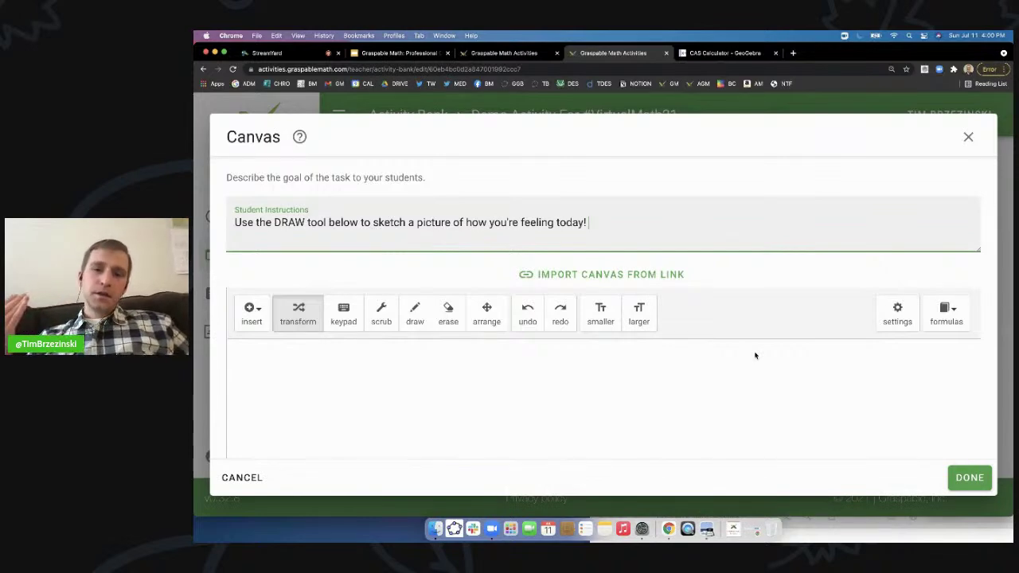
Step: Review the canvas's document settings down to the scrub decimal place, then save and close them
click(891, 314)
scroll(586, 296, down, 10)
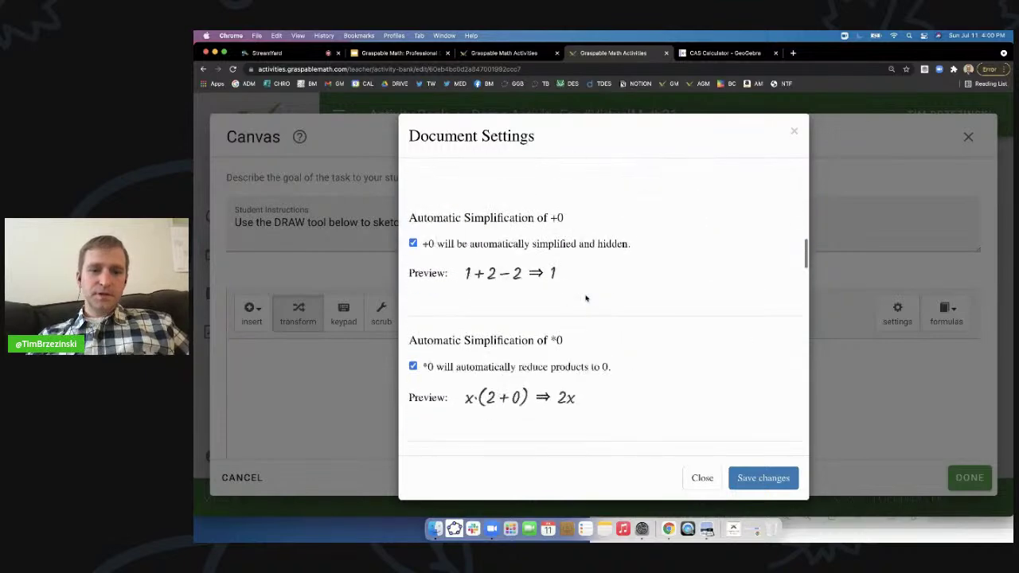
scroll(586, 296, down, 10)
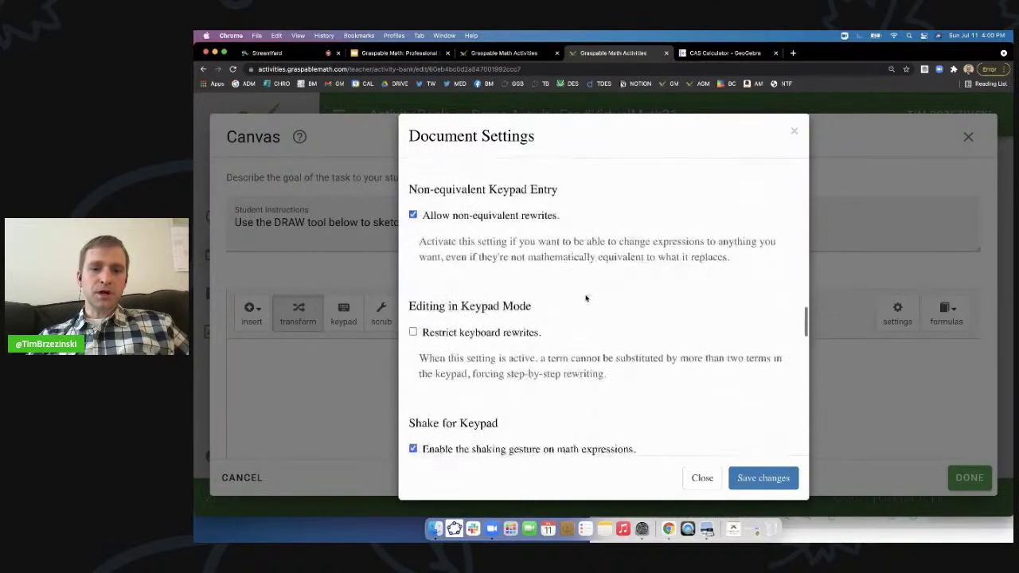
scroll(586, 298, down, 10)
click(573, 242)
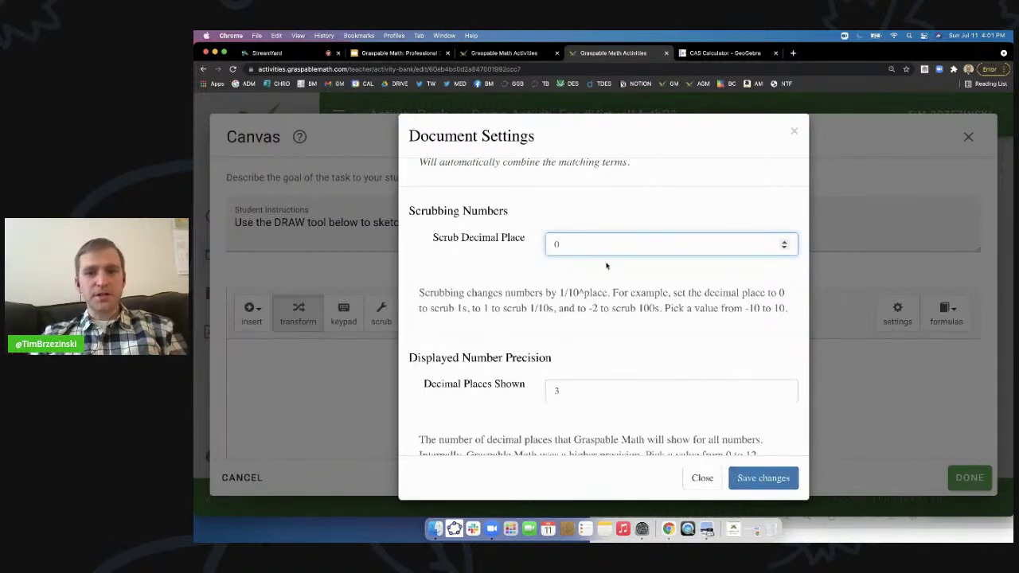
click(764, 479)
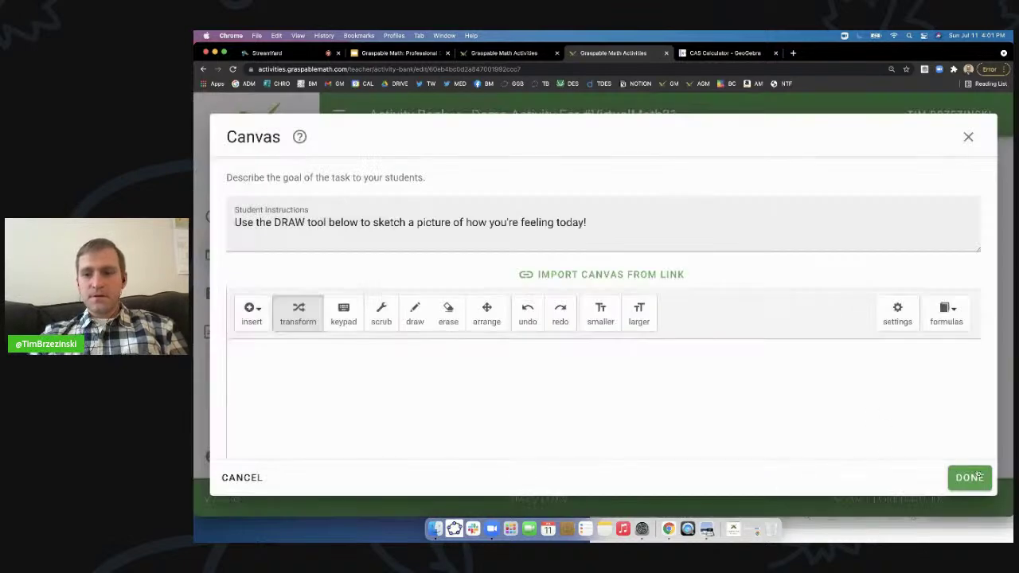
Step: Finish the Canvas task and move it to the first position in the activity
click(976, 479)
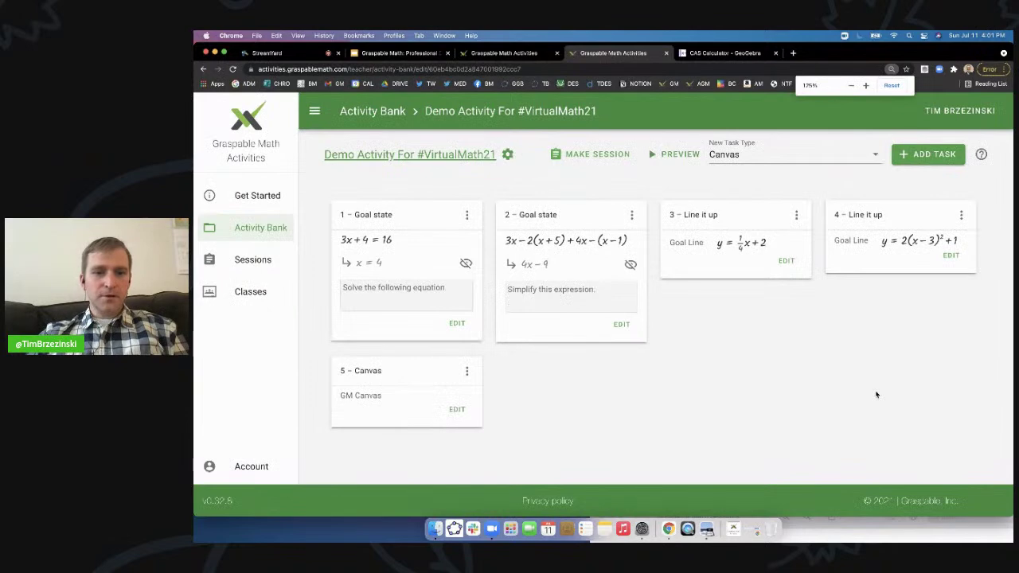
drag(399, 366, 388, 222)
mouse_move(566, 221)
mouse_down()
mouse_move(772, 220)
mouse_move(573, 216)
mouse_up()
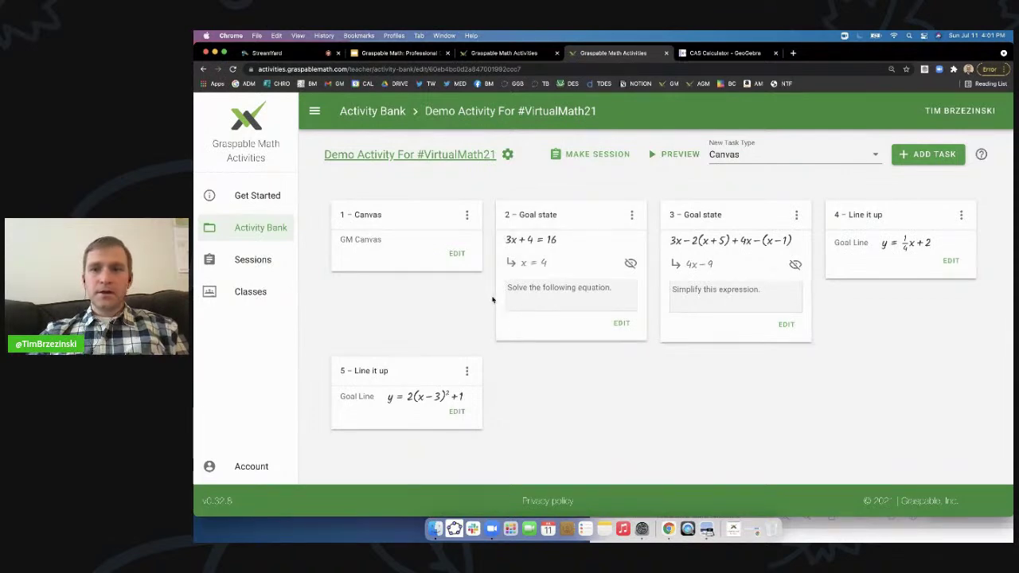
Step: Preview the activity as a student and draw a freehand smiley face on the Canvas task
scroll(675, 157, up, 5)
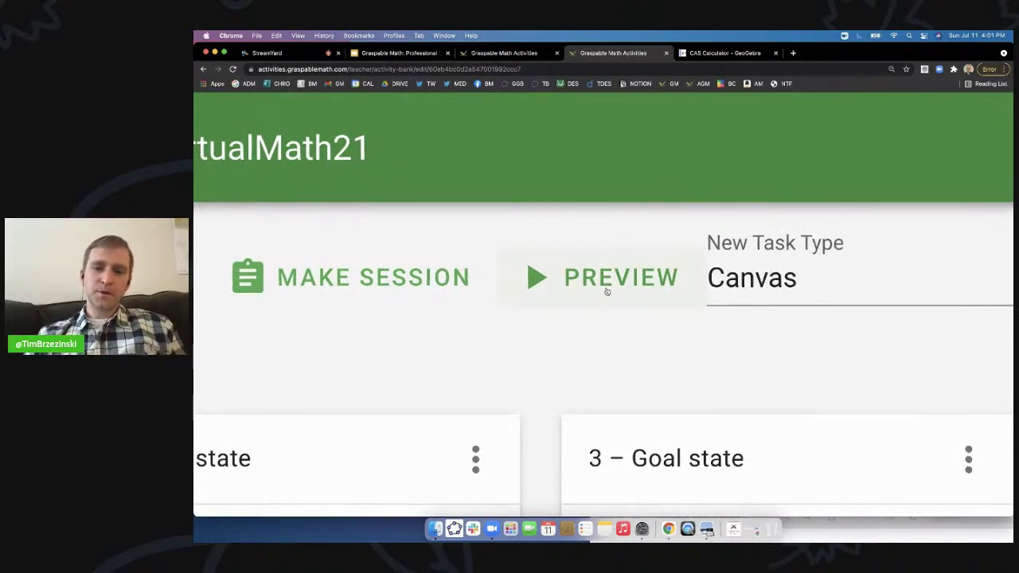
scroll(606, 292, down, 5)
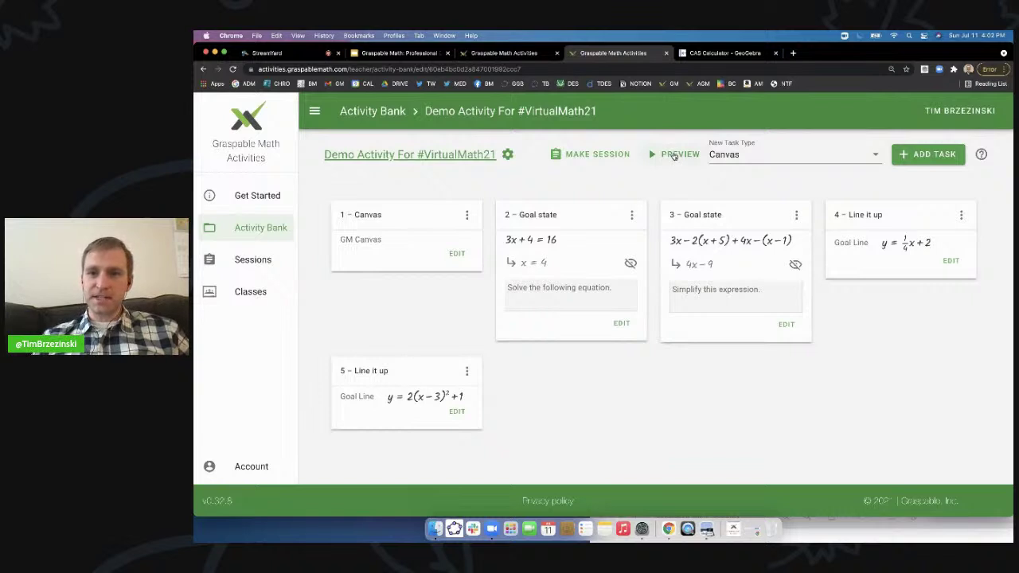
click(674, 156)
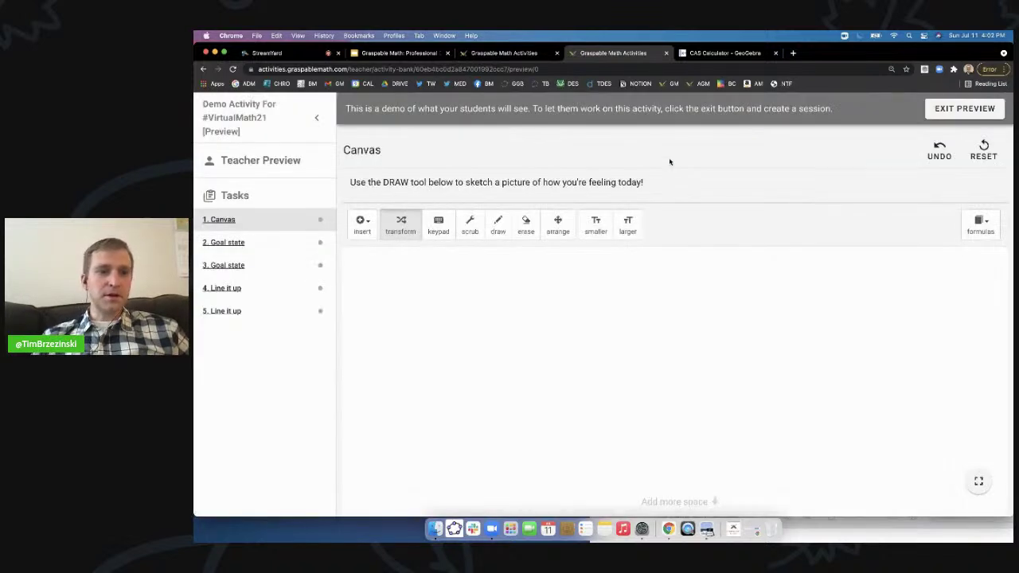
click(498, 229)
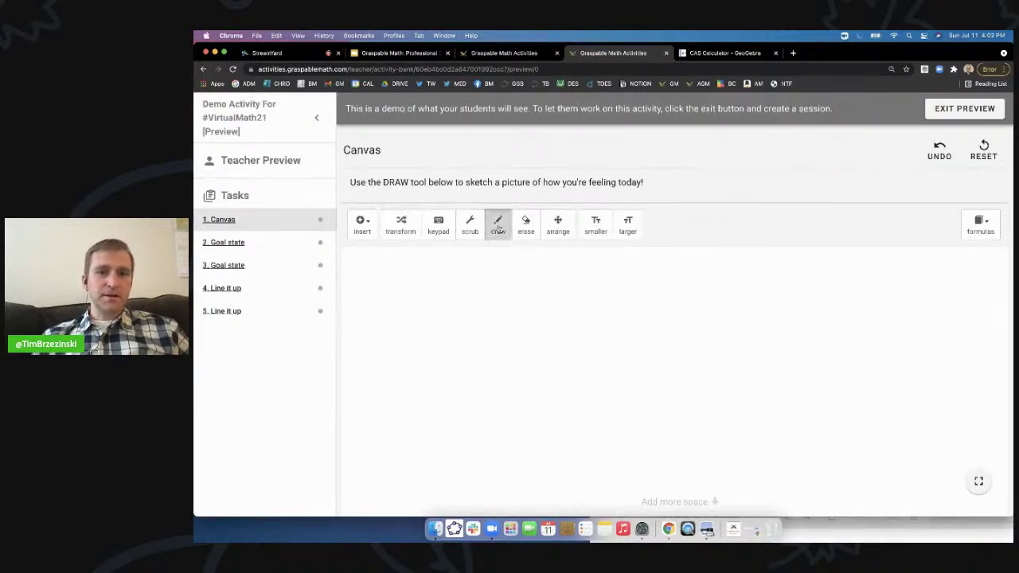
mouse_move(636, 328)
mouse_down()
mouse_move(830, 366)
mouse_move(580, 326)
mouse_up()
drag(580, 362, 587, 368)
click(665, 362)
click(632, 363)
drag(515, 408, 843, 378)
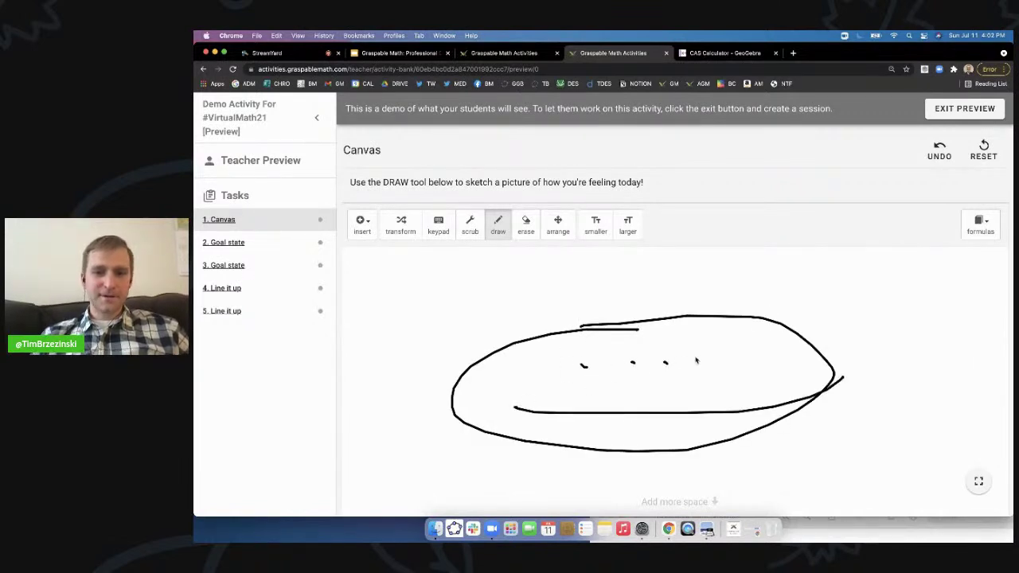
Step: Solve 3x + 4 = 16 step by step to x = 4 in the previewed second task
click(223, 245)
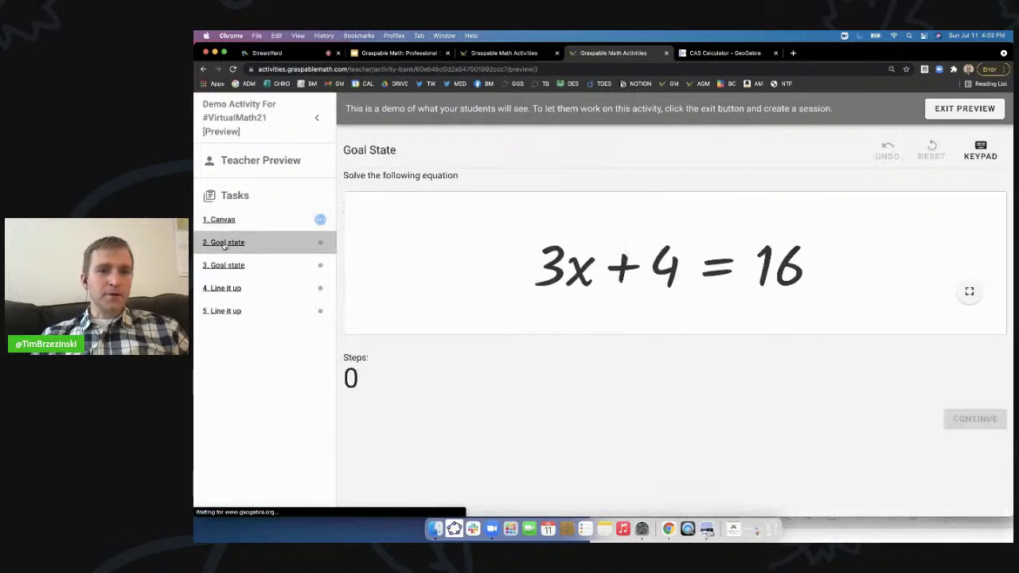
mouse_move(651, 271)
mouse_down()
mouse_move(747, 308)
mouse_move(760, 296)
mouse_up()
click(748, 269)
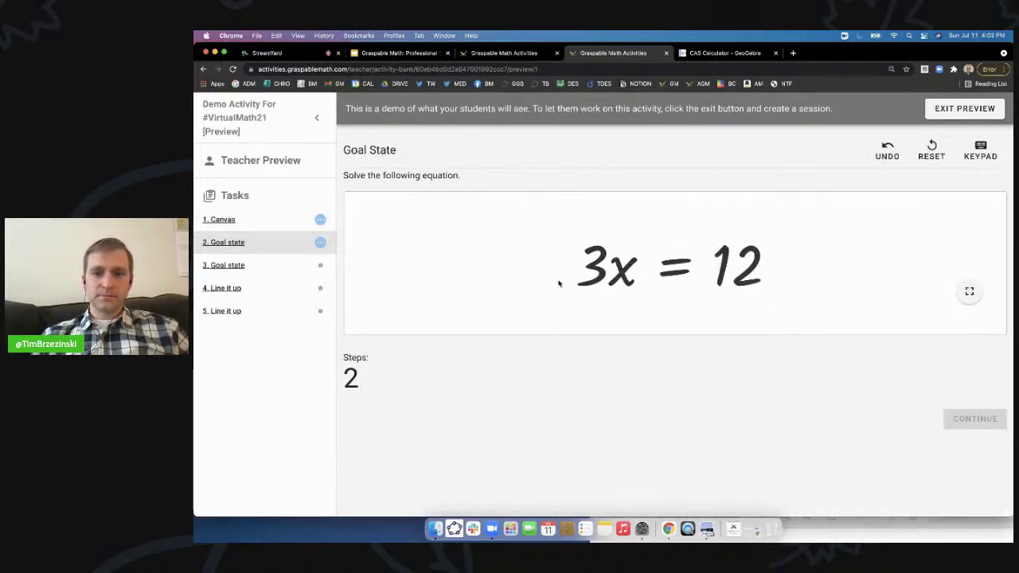
drag(593, 267, 722, 292)
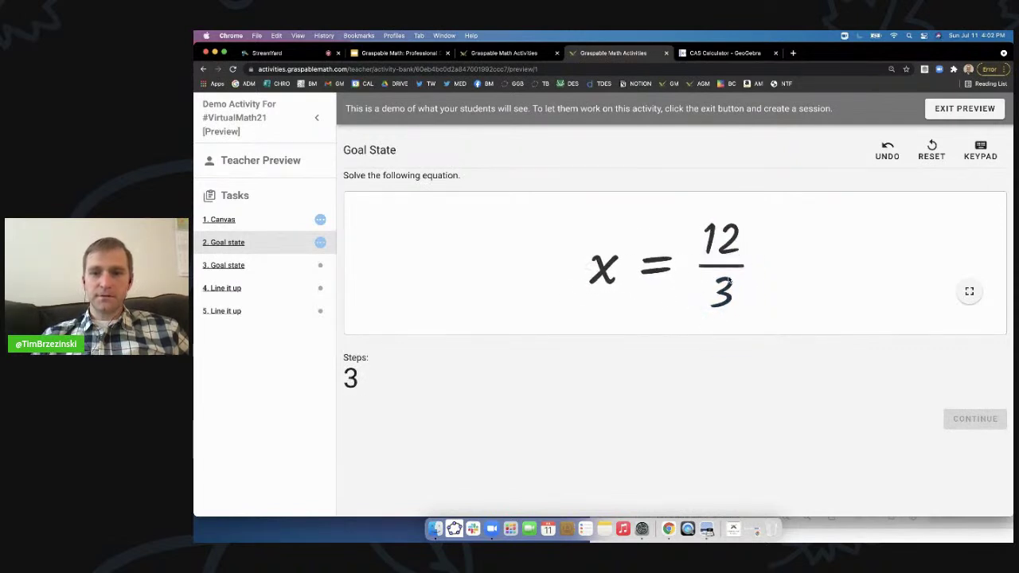
click(724, 271)
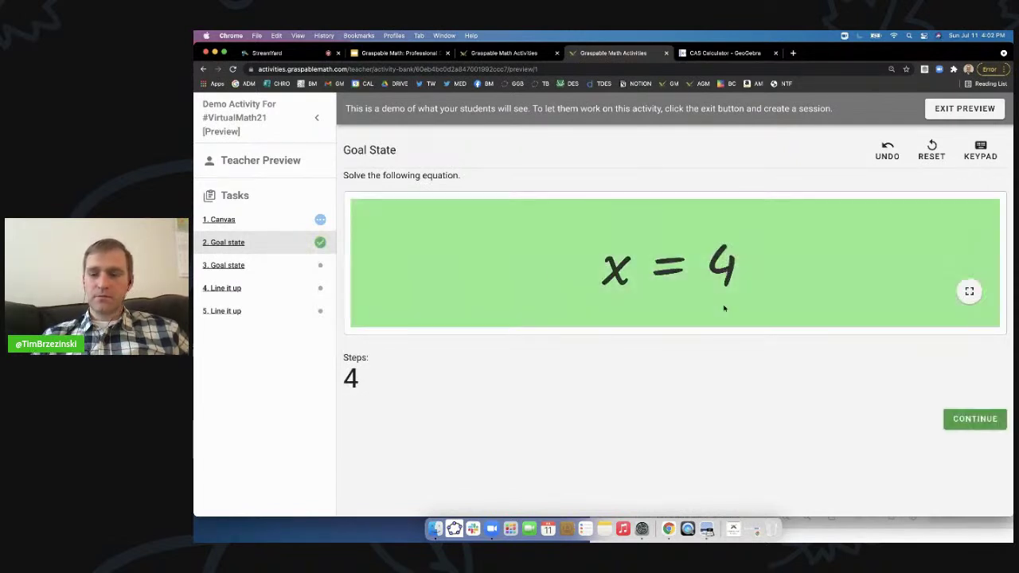
Step: Match the goal line in the previewed fourth task by scrubbing the linear equation to y = 1/4x + 2
click(226, 288)
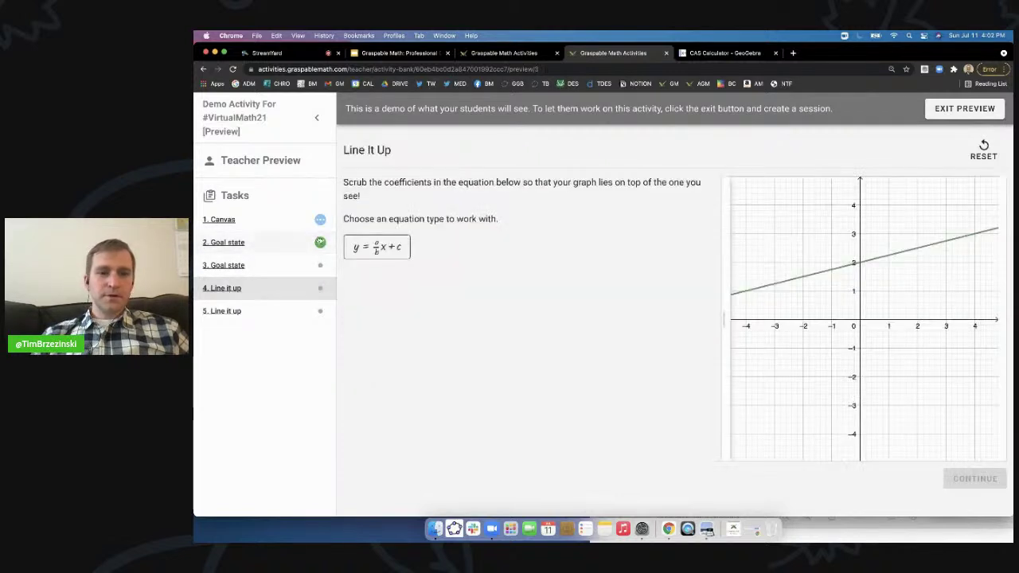
click(398, 251)
drag(516, 309, 518, 356)
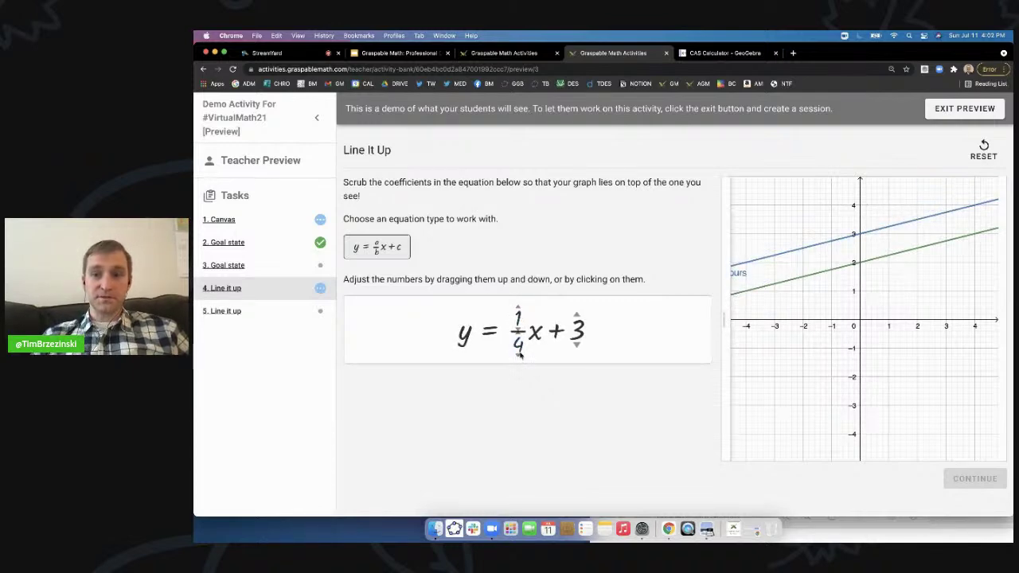
drag(577, 344, 578, 348)
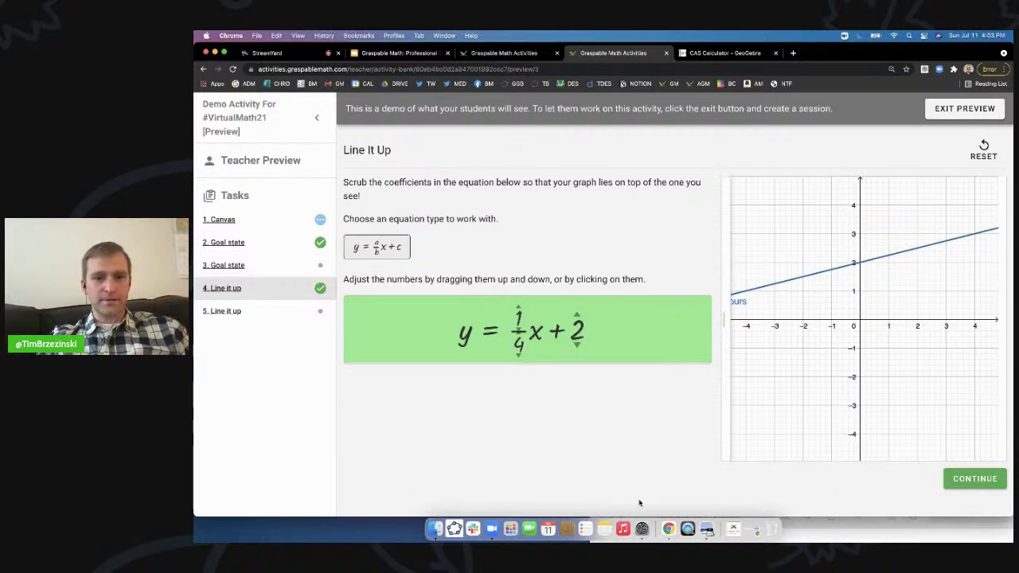
Step: Match the goal parabola in the previewed fifth task by scrubbing the quadratic equation to y = 2(x − 3)^2 + 1
click(232, 311)
click(389, 233)
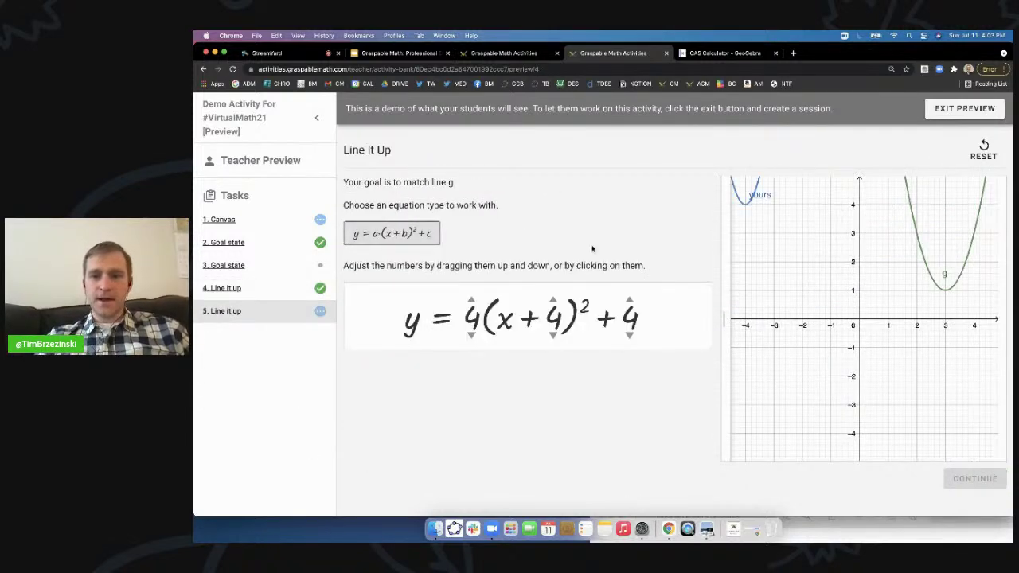
drag(556, 336, 549, 357)
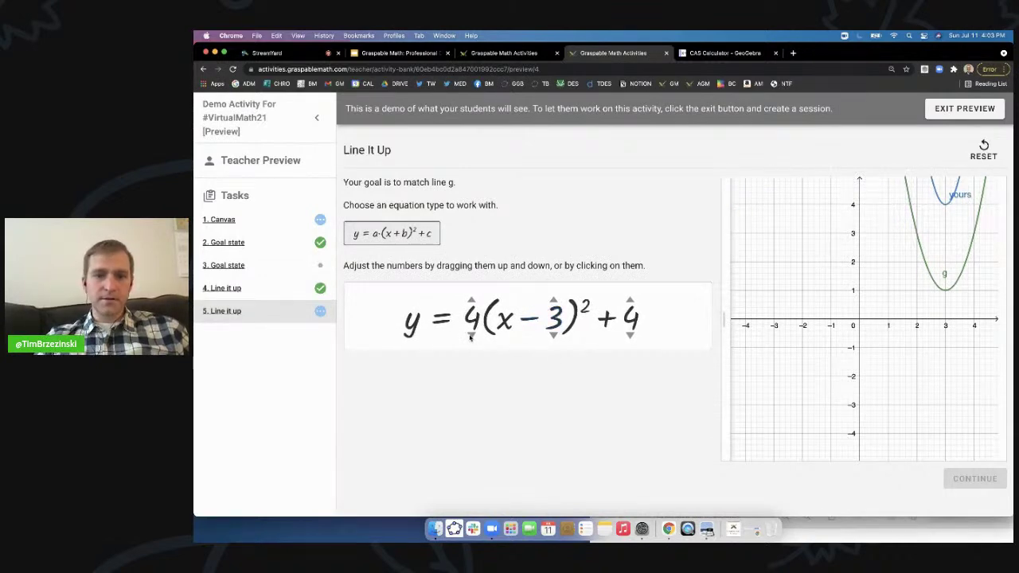
drag(628, 335, 629, 344)
drag(474, 337, 473, 342)
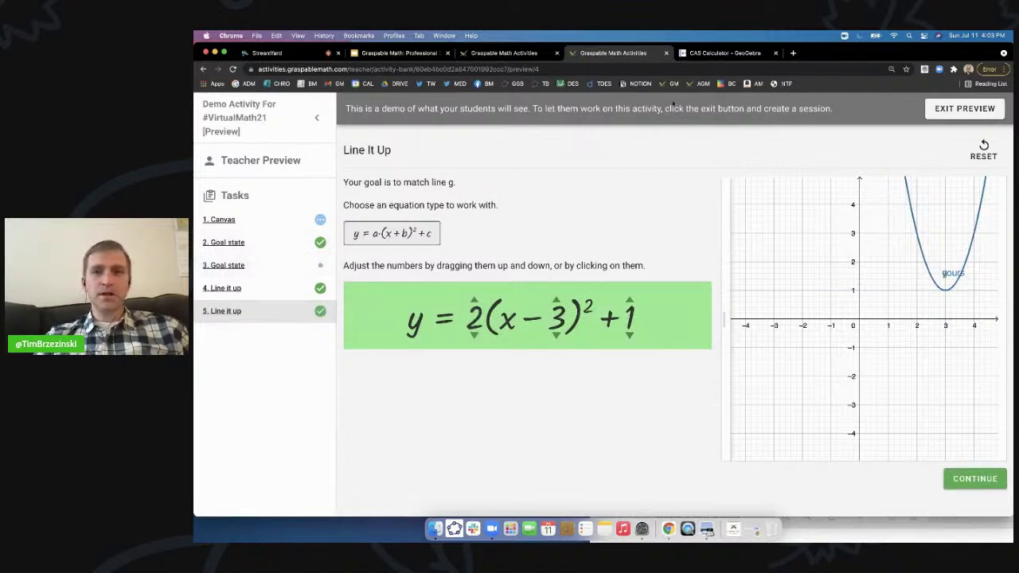
Step: Look at the Hot Spot task in the sample conference activity and return to the demo activity preview
click(510, 53)
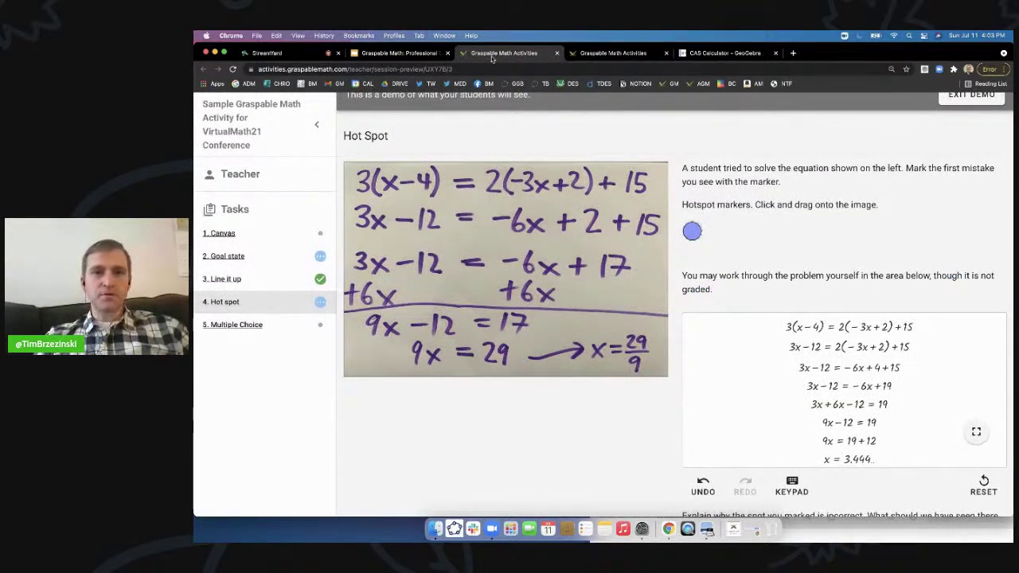
click(615, 54)
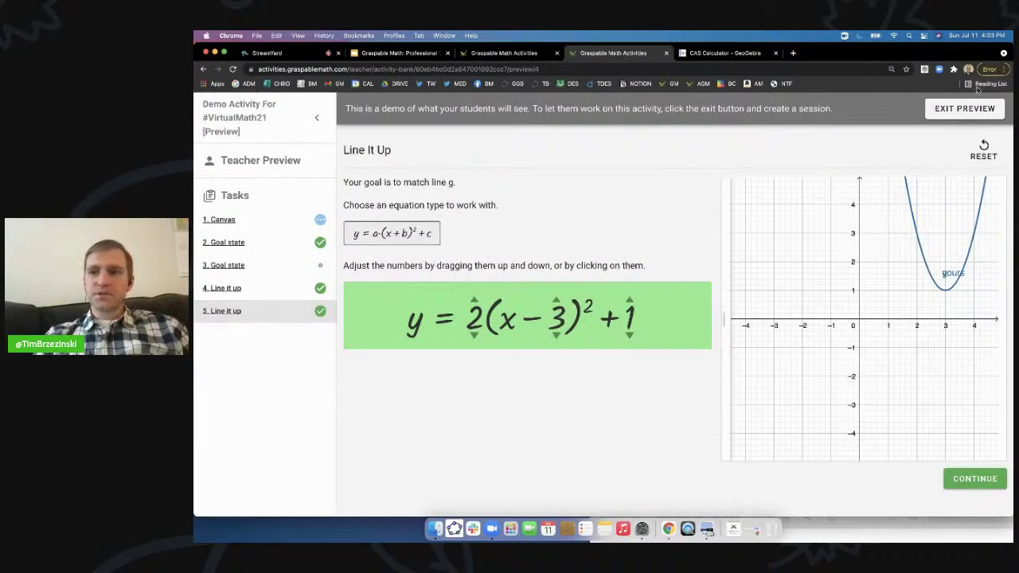
scroll(980, 89, up, 5)
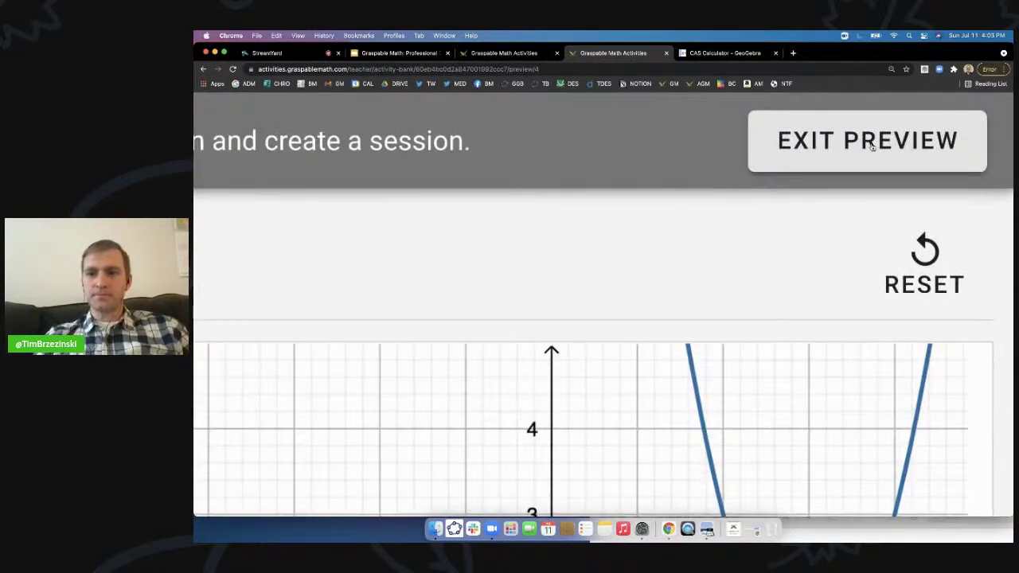
Step: Exit the activity preview, check the StreamYard live-stream comments and return to the demo activity's task overview
scroll(872, 148, down, 5)
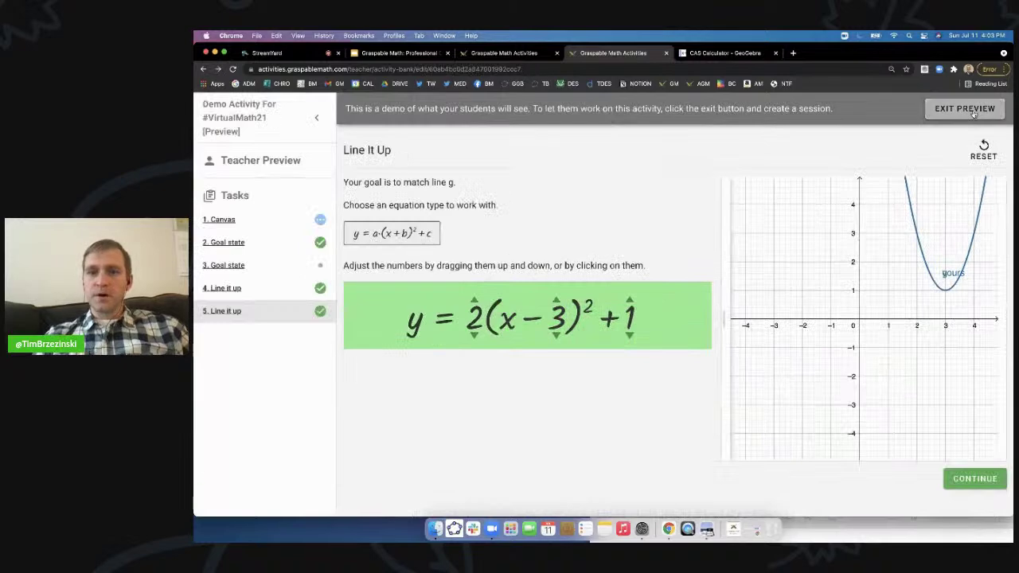
click(973, 114)
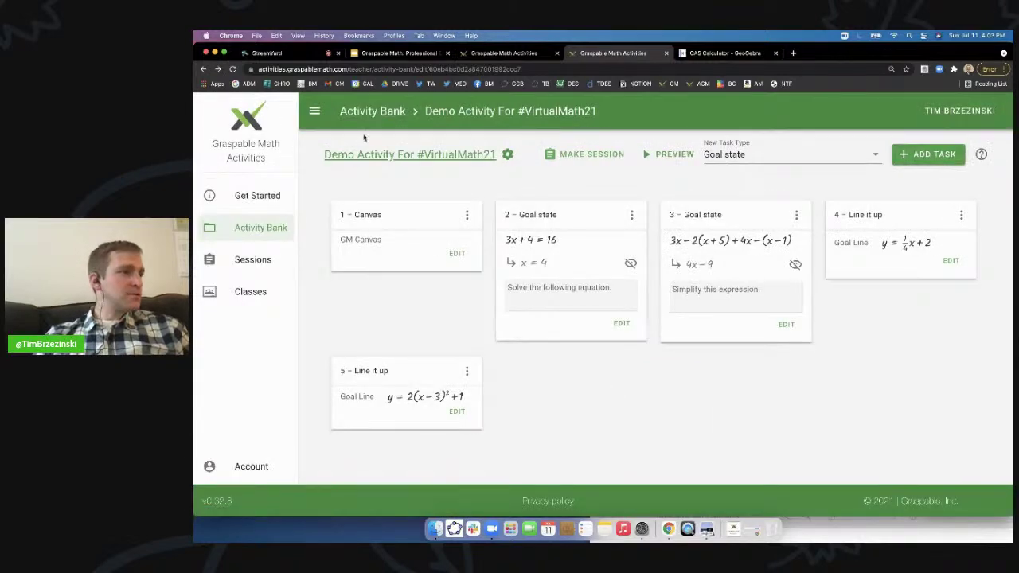
click(304, 54)
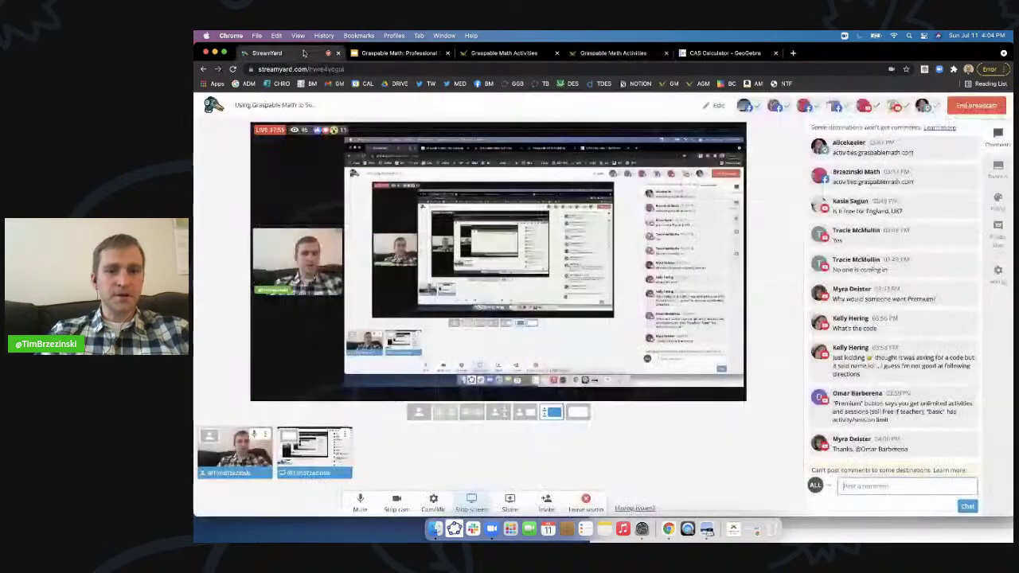
mouse_move(314, 455)
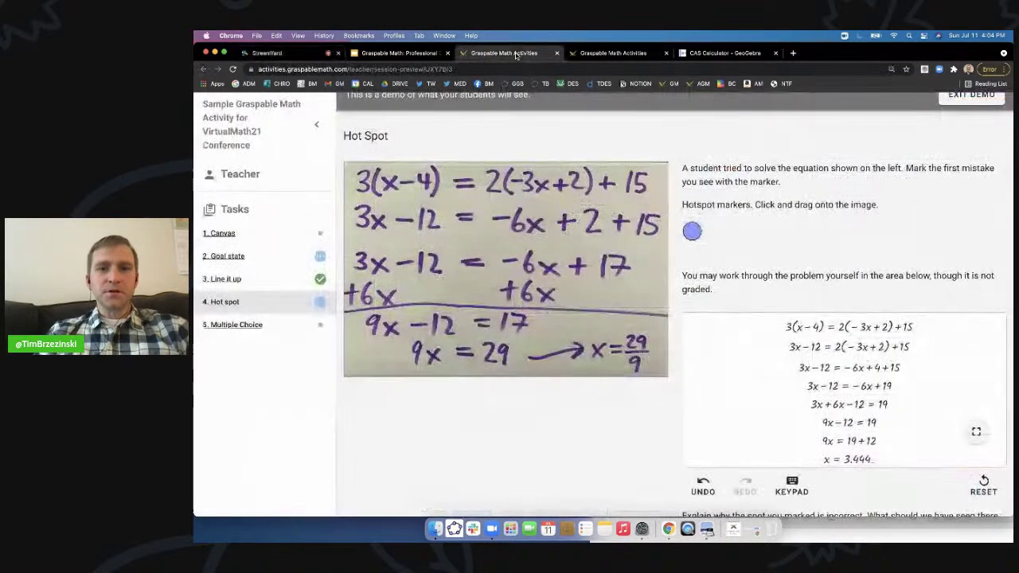
click(513, 53)
click(617, 53)
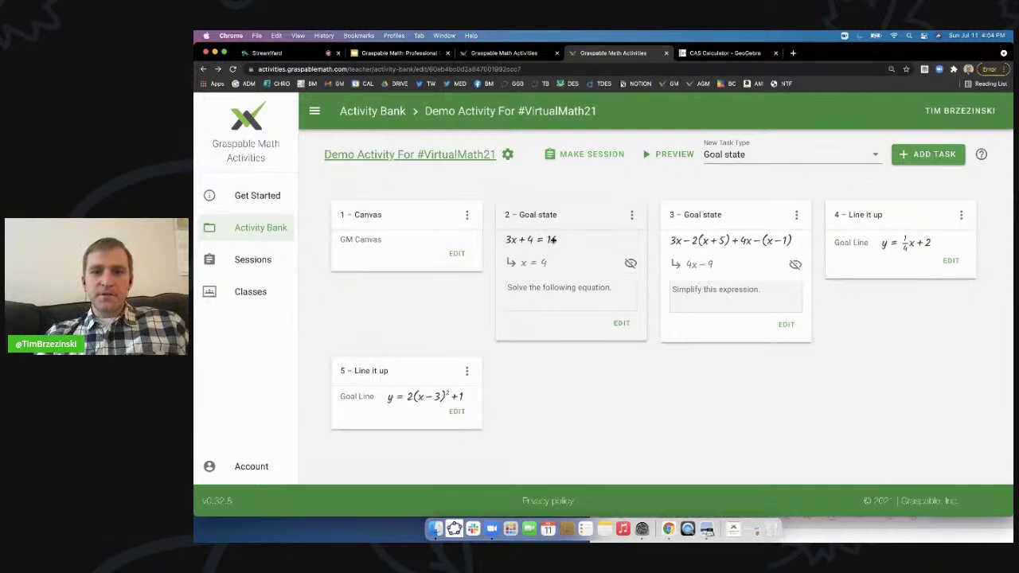
Step: Add a new Hot spot task to the demo activity
click(768, 155)
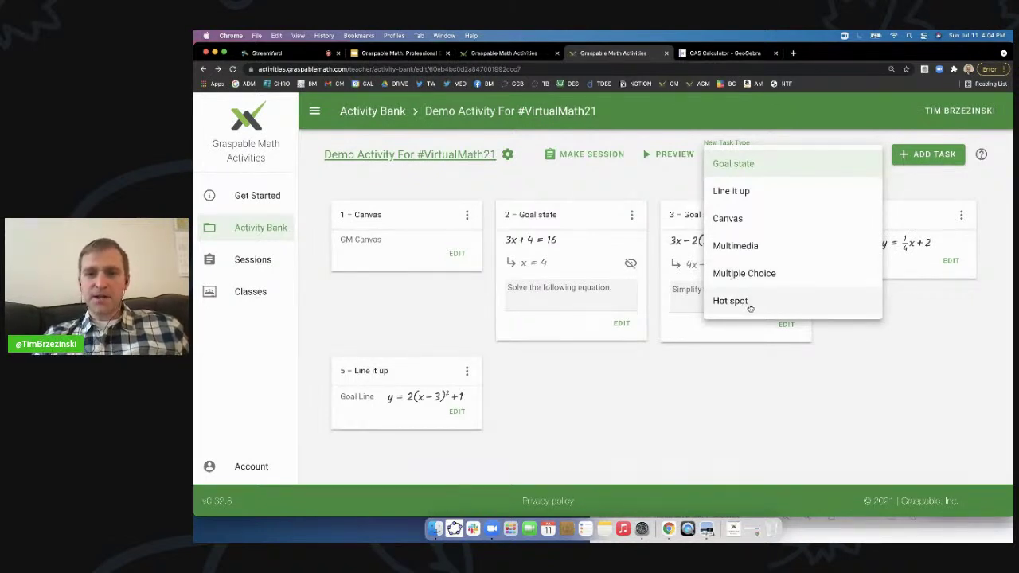
click(734, 303)
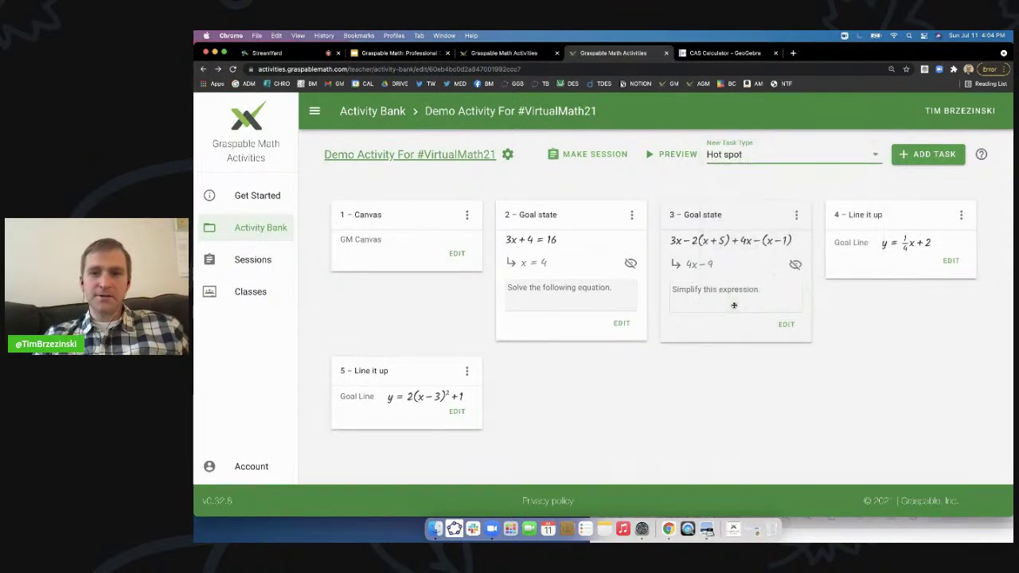
click(925, 155)
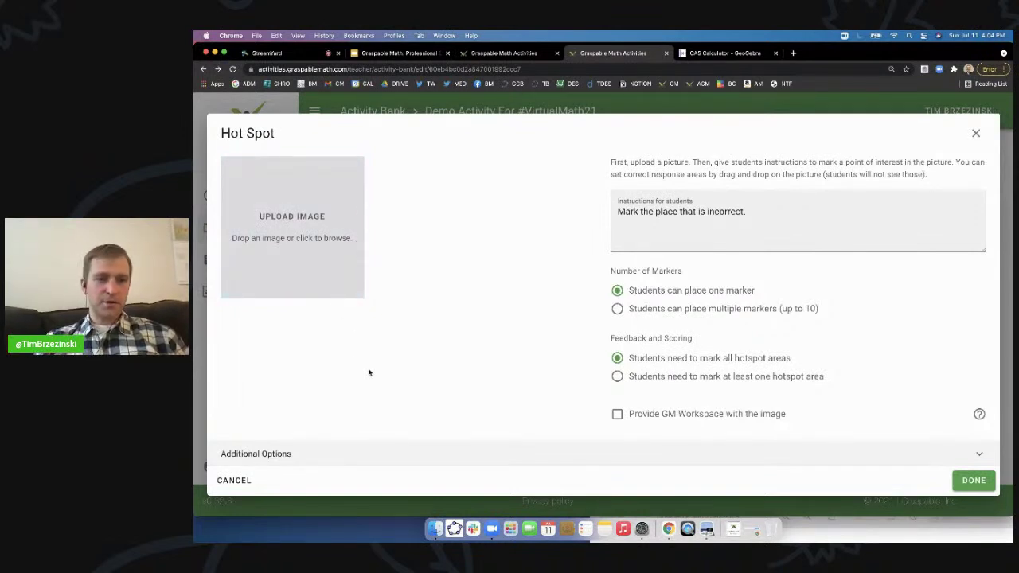
Step: Upload the image "Equation - 1 Mistake" from the Desktop as the Hot Spot task's picture
click(325, 235)
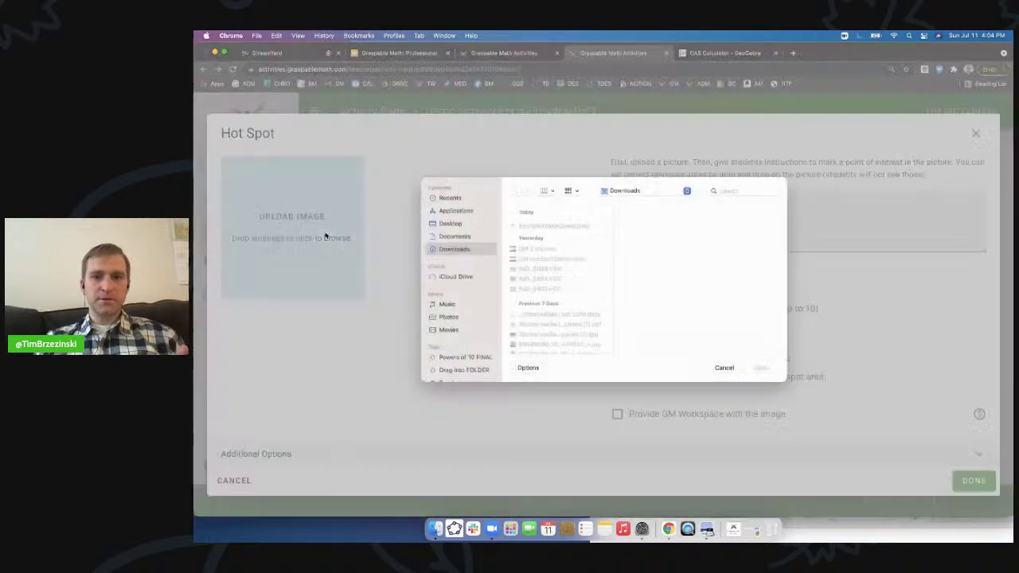
click(449, 224)
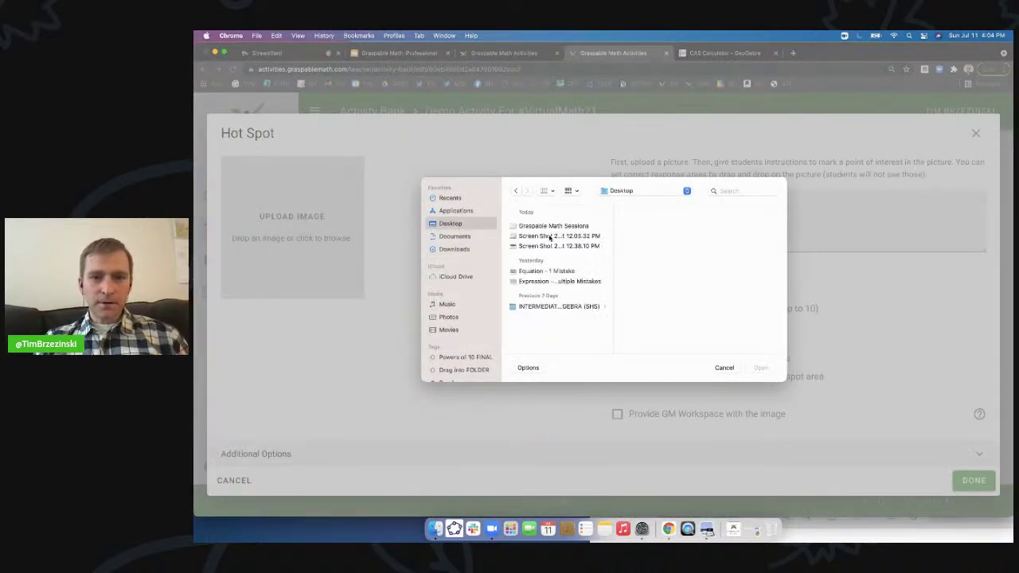
click(545, 271)
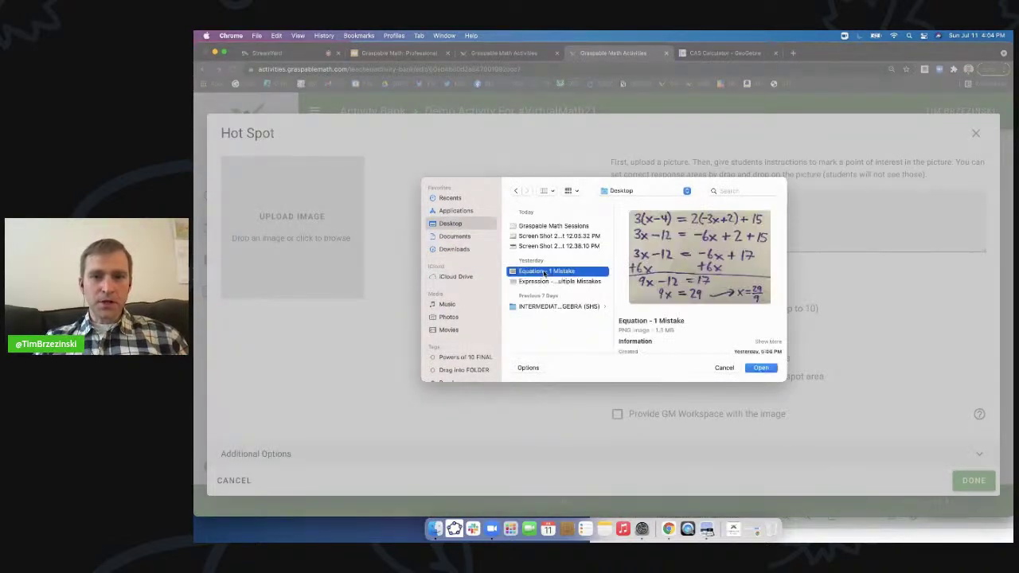
click(766, 368)
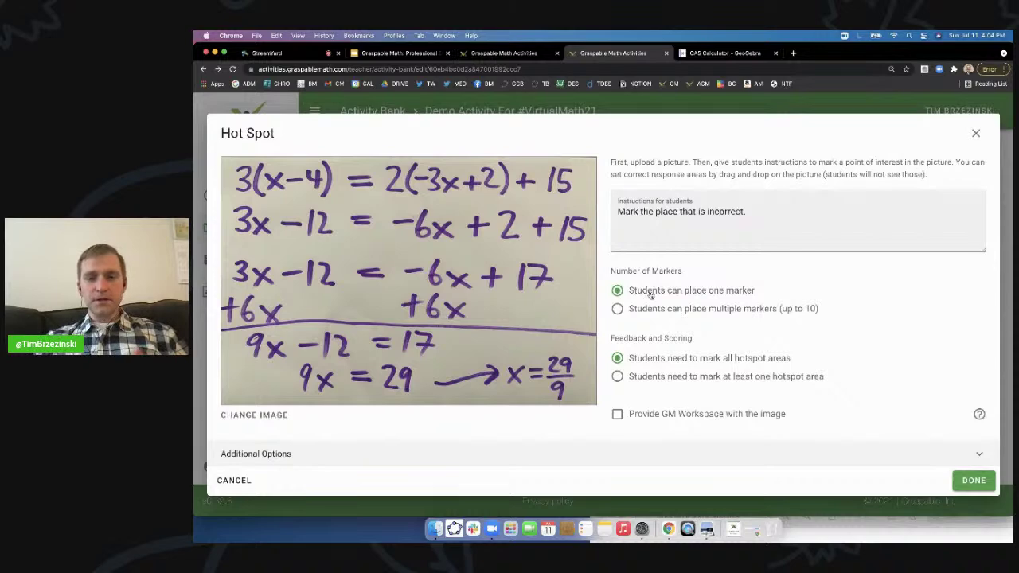
Step: Examine the Hot Spot task's number-of-markers options, feedback and scoring options, and student instructions
scroll(649, 293, up, 5)
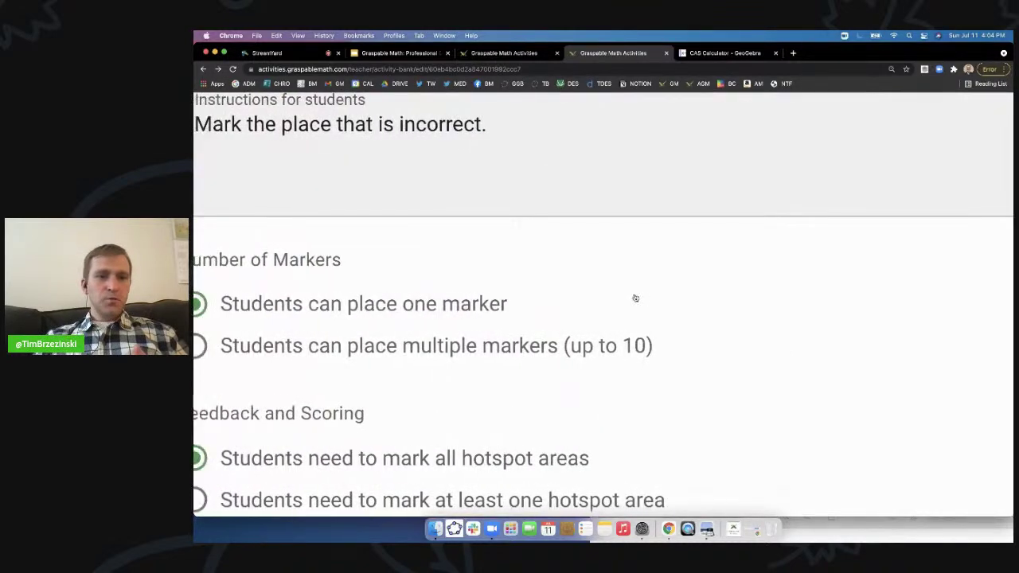
scroll(634, 299, left, 5)
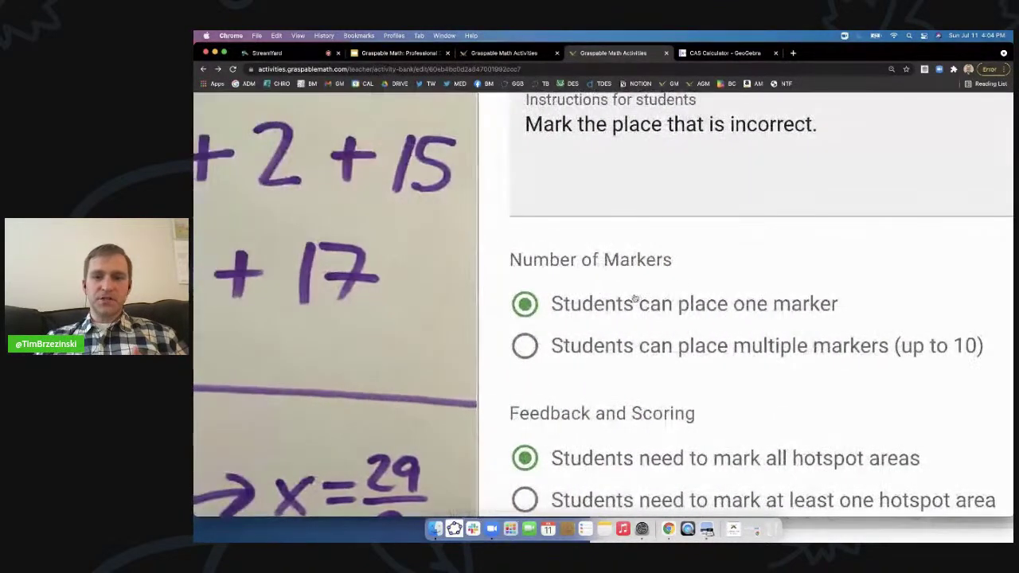
scroll(635, 300, down, 1)
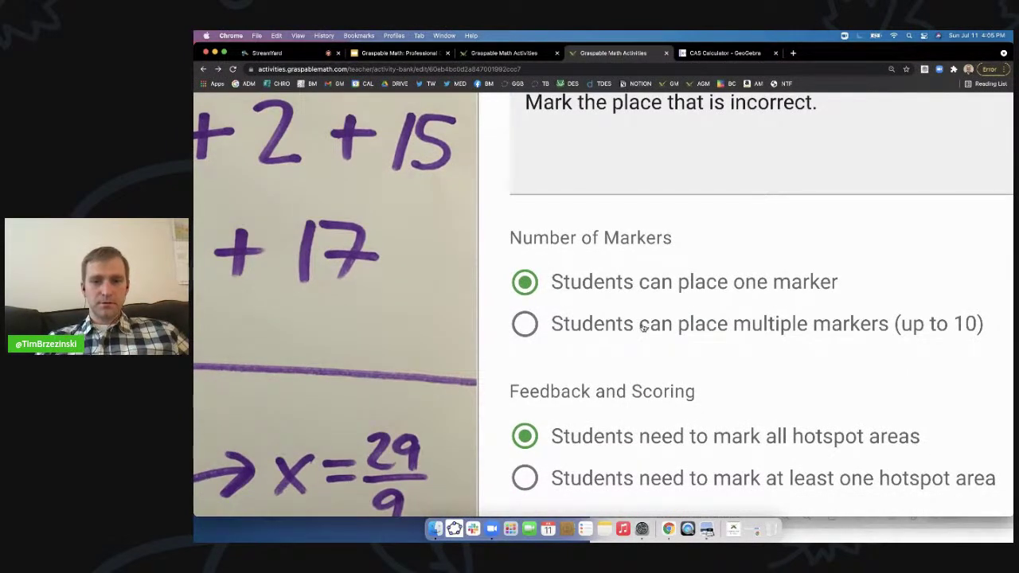
scroll(642, 327, down, 4)
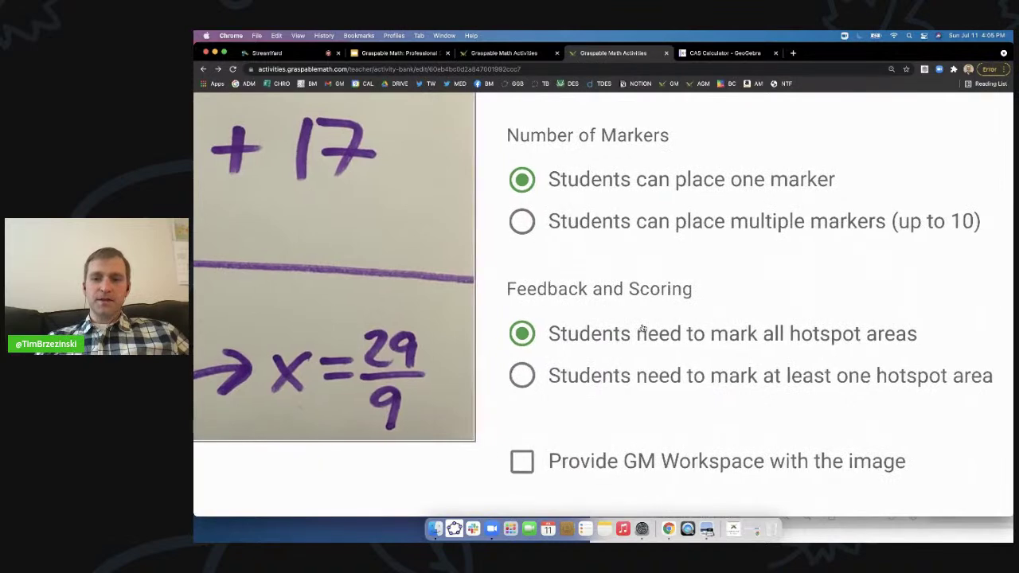
scroll(642, 327, right, 3)
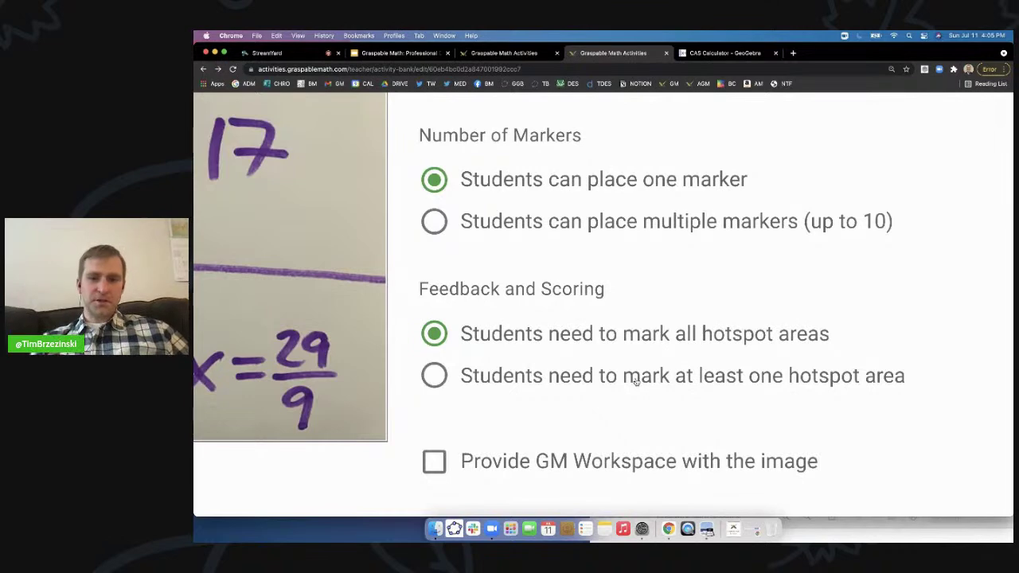
scroll(636, 382, down, 5)
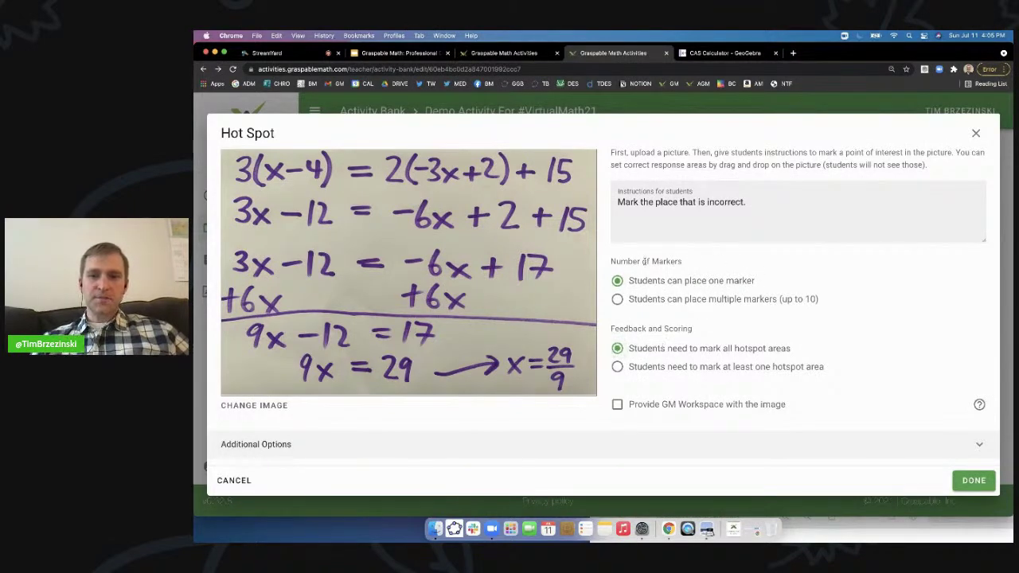
drag(761, 204, 657, 202)
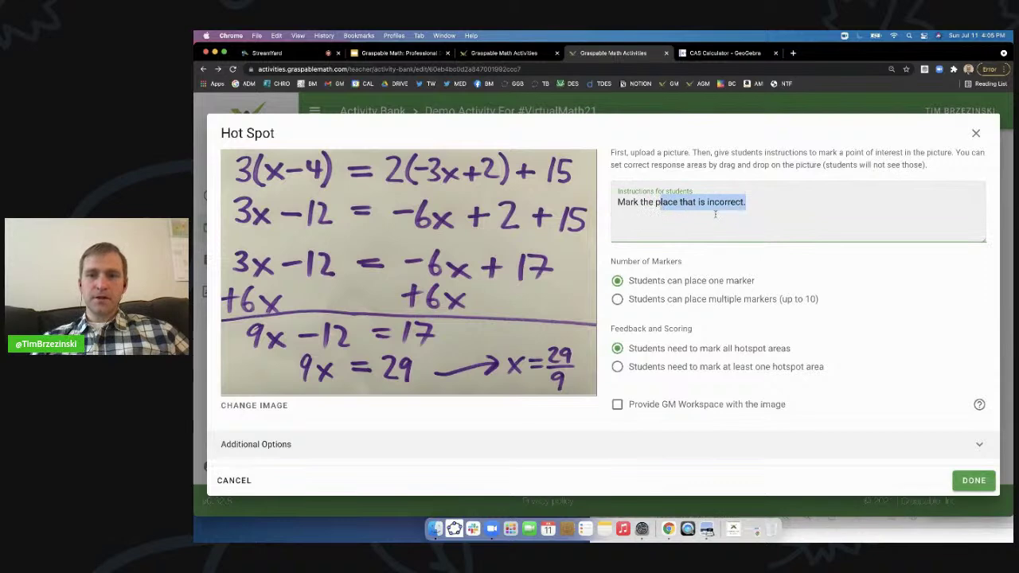
click(721, 213)
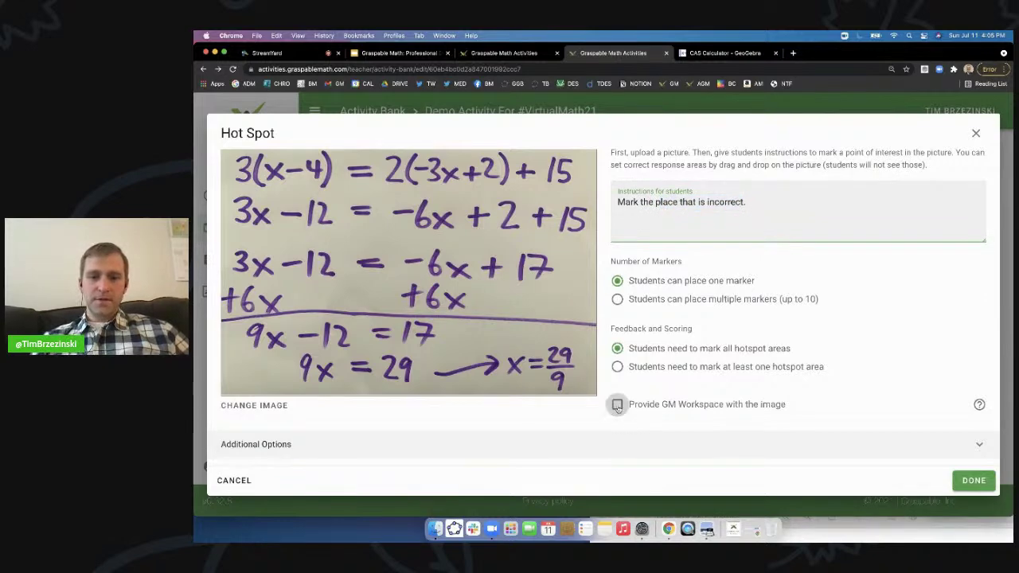
Step: Provide a GM Workspace with the image, containing the equation 3(x − 4) = 2(−3x + 2) + 15
scroll(617, 406, up, 5)
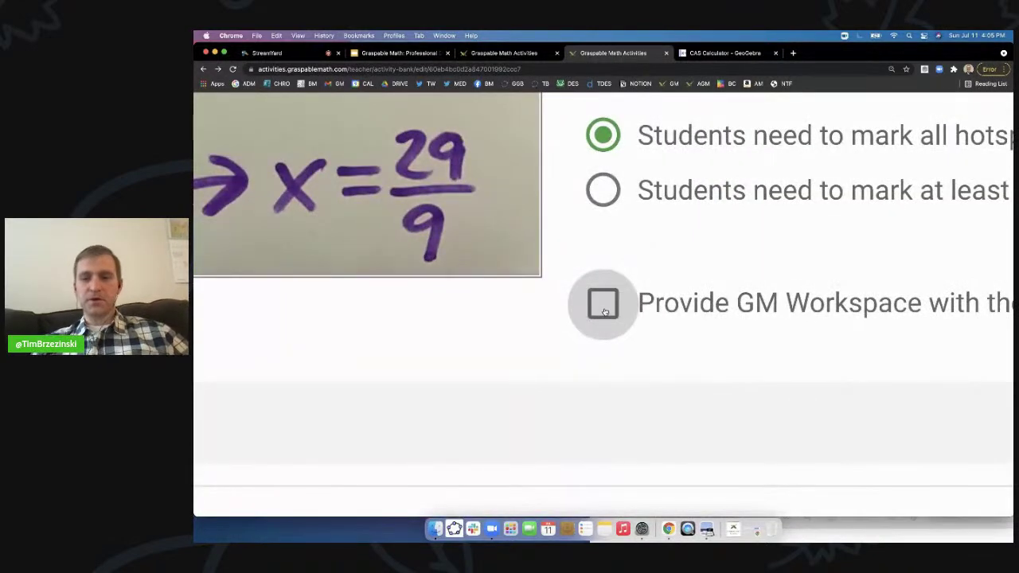
scroll(604, 311, down, 5)
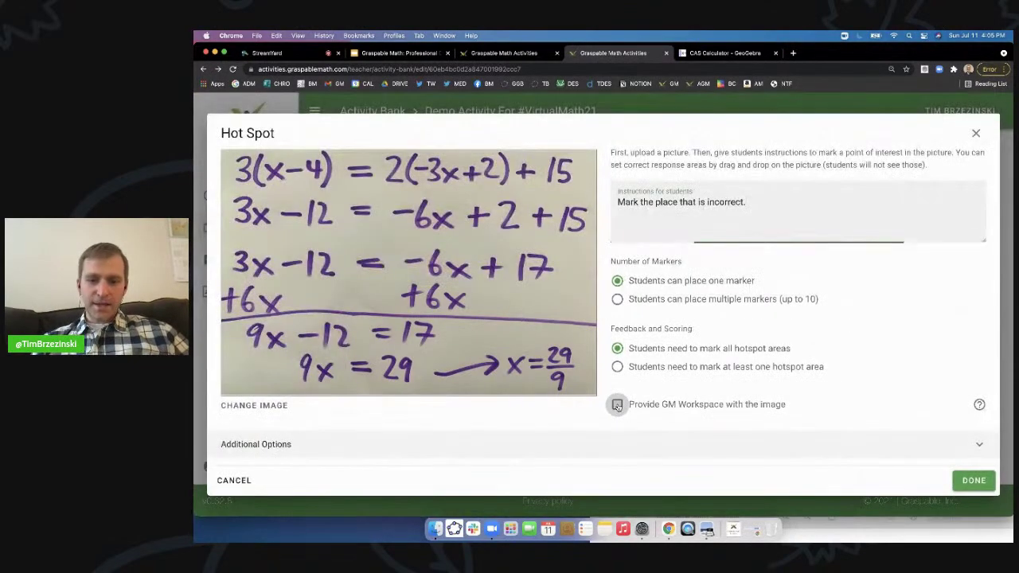
click(617, 405)
scroll(676, 420, down, 1)
click(677, 420)
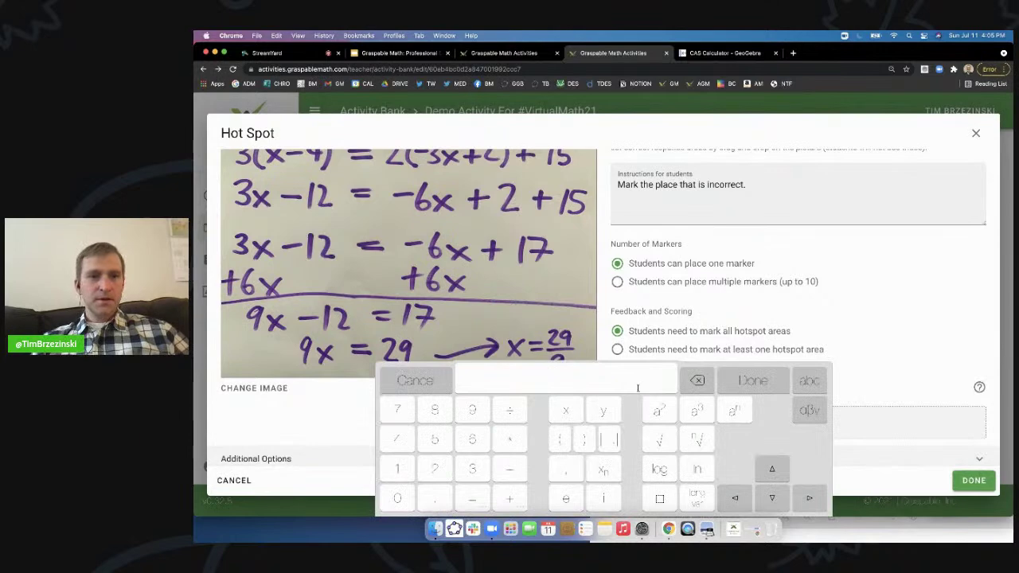
text(3(x-4)
text())
text(=2(-)
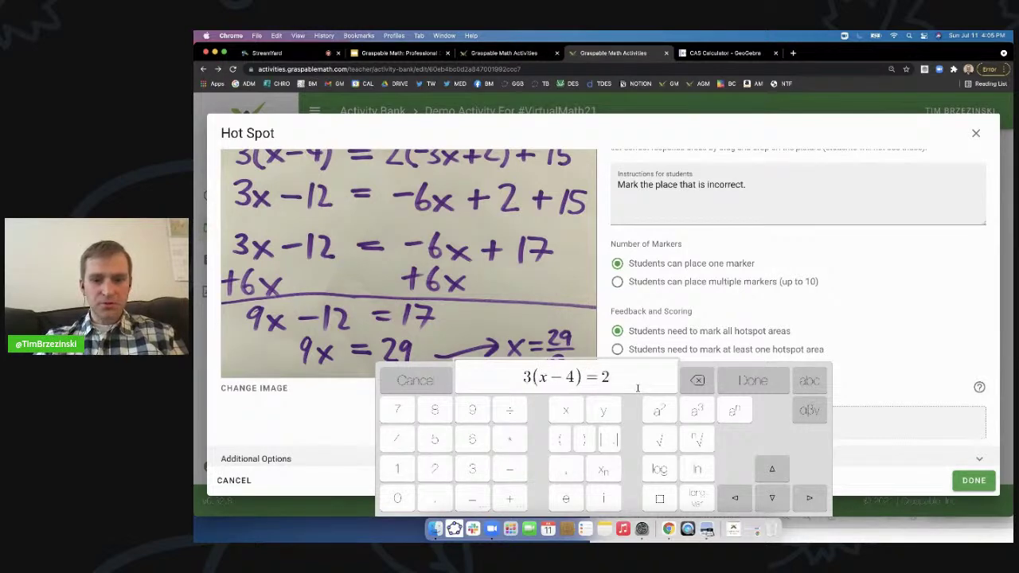
text(3x+2))
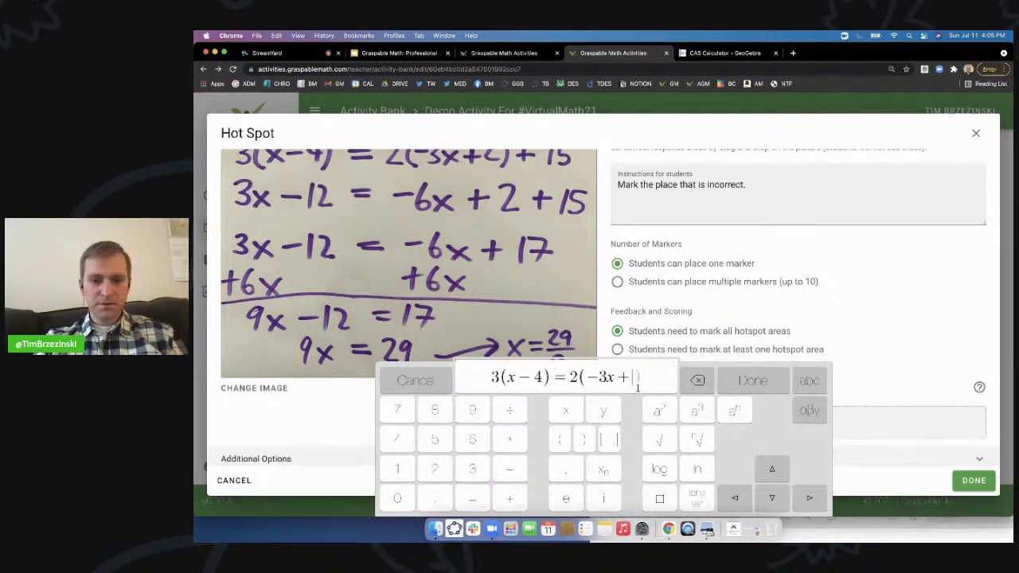
text(+15)
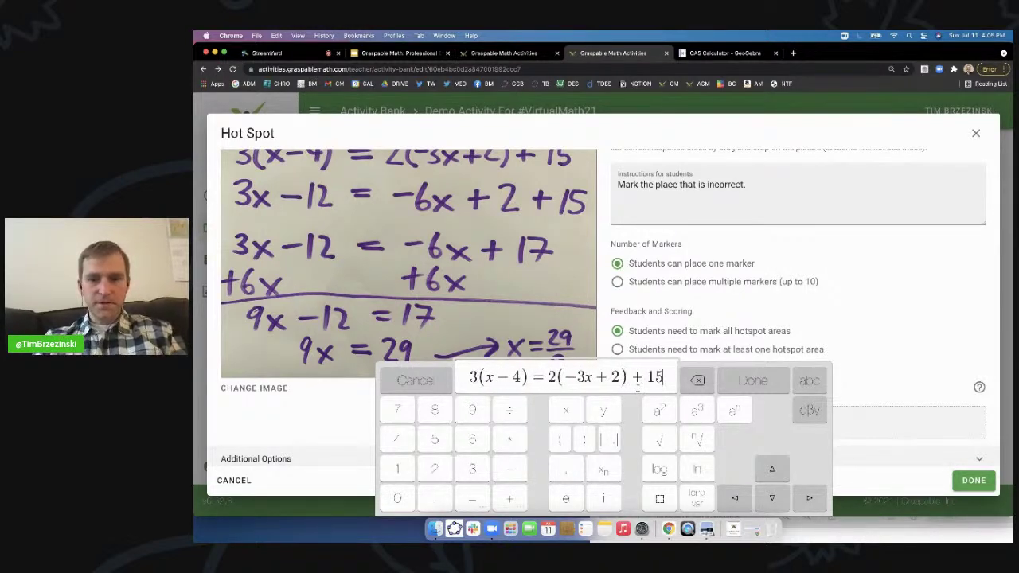
click(761, 382)
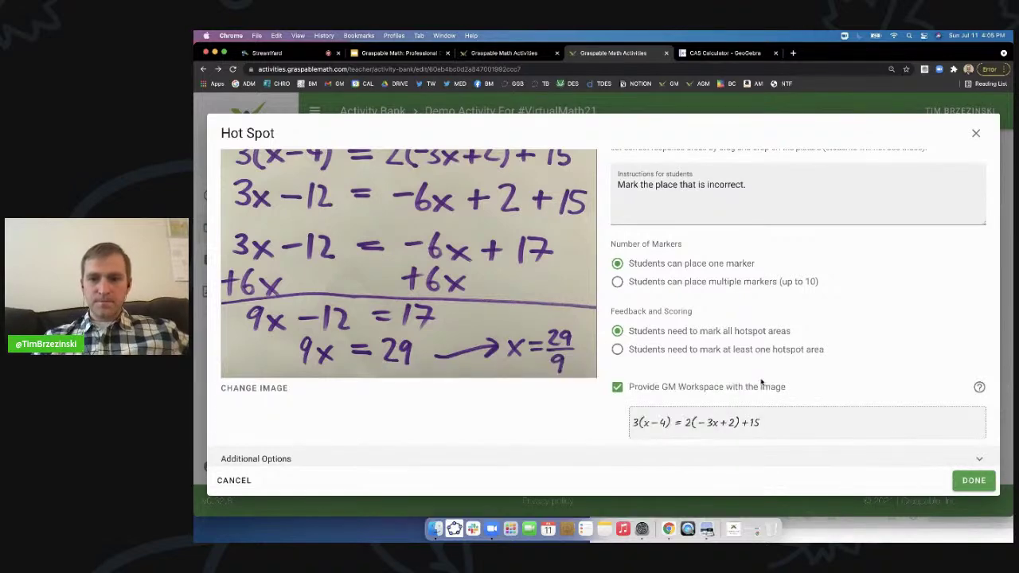
Step: Mark a rectangular correct-response area around the "+2" in the second line of the equation image, redrawing it once
scroll(764, 409, up, 2)
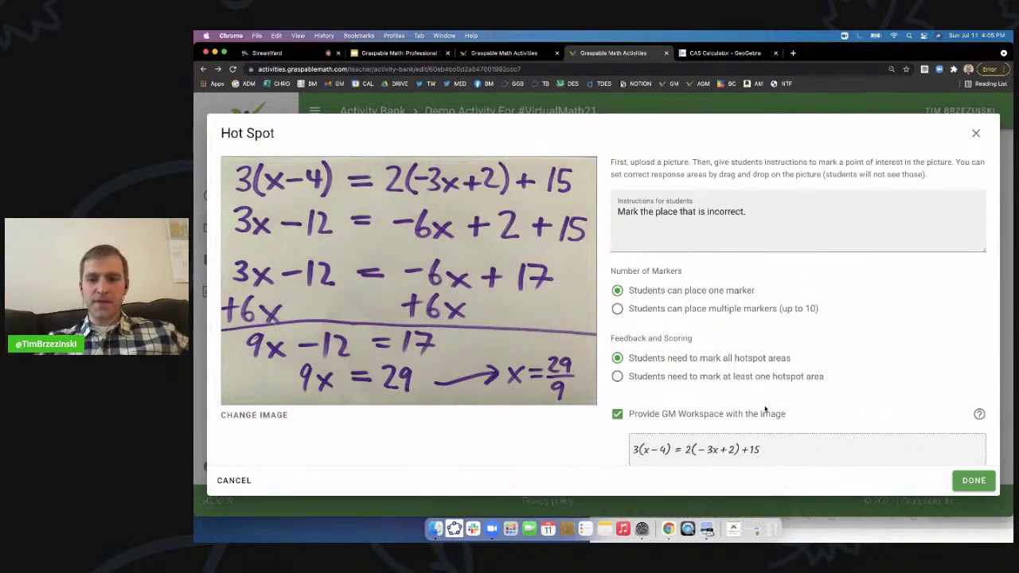
scroll(739, 448, down, 2)
scroll(740, 448, up, 2)
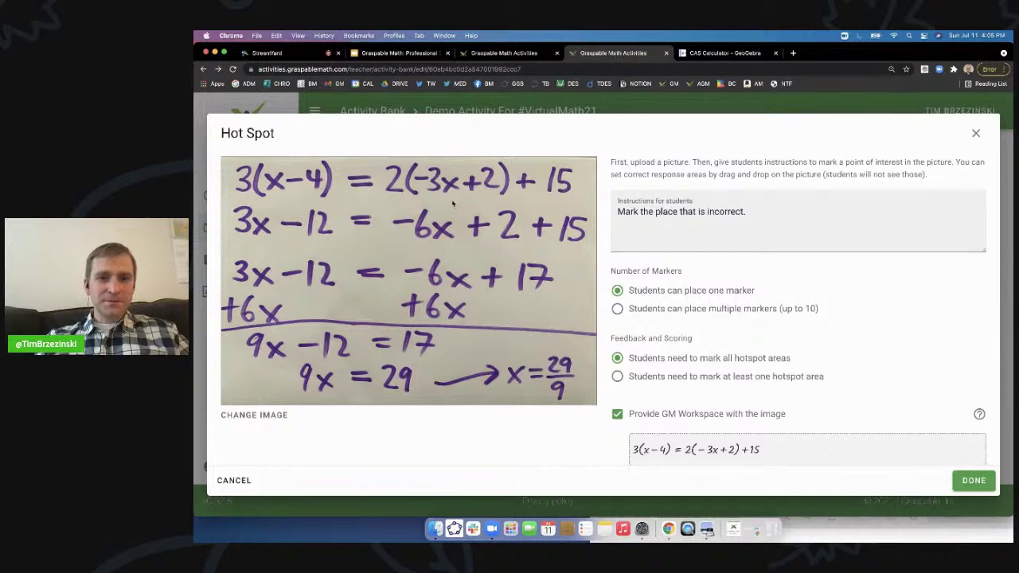
drag(468, 213, 538, 257)
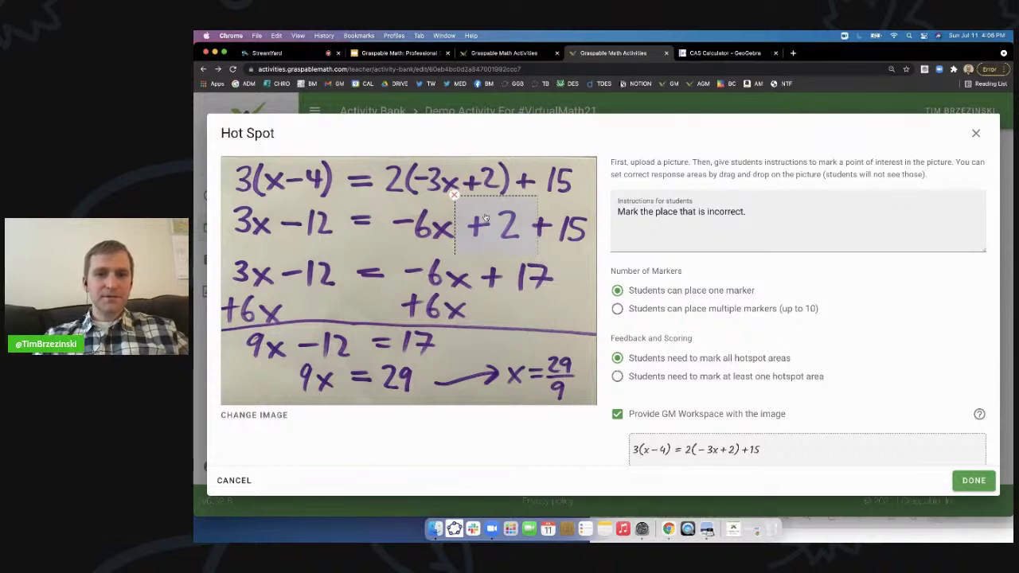
click(453, 195)
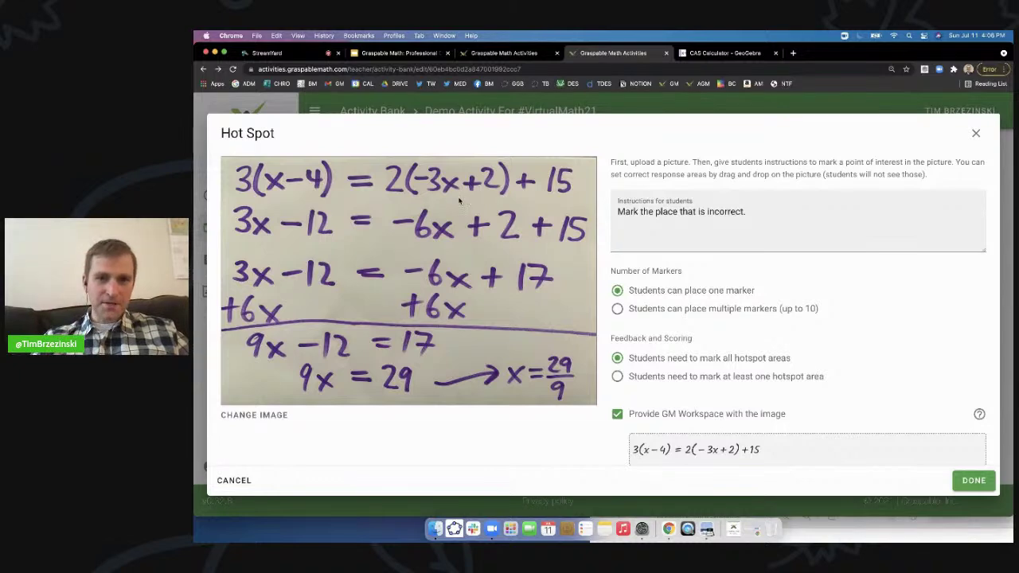
drag(459, 201, 534, 253)
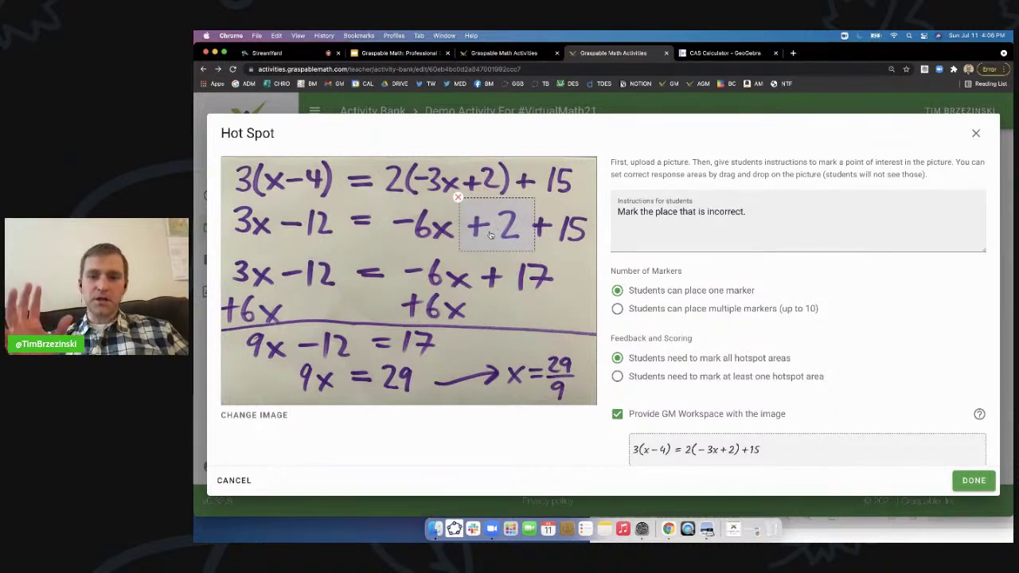
Step: Include a reflection prompt in the Hot Spot task's additional options
scroll(509, 443, down, 1)
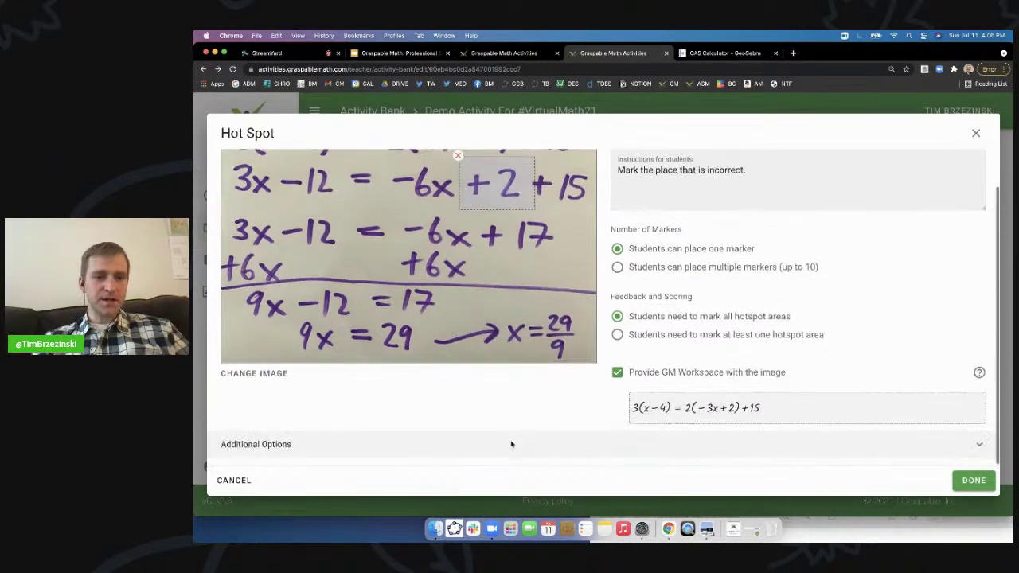
click(982, 446)
scroll(643, 432, down, 1)
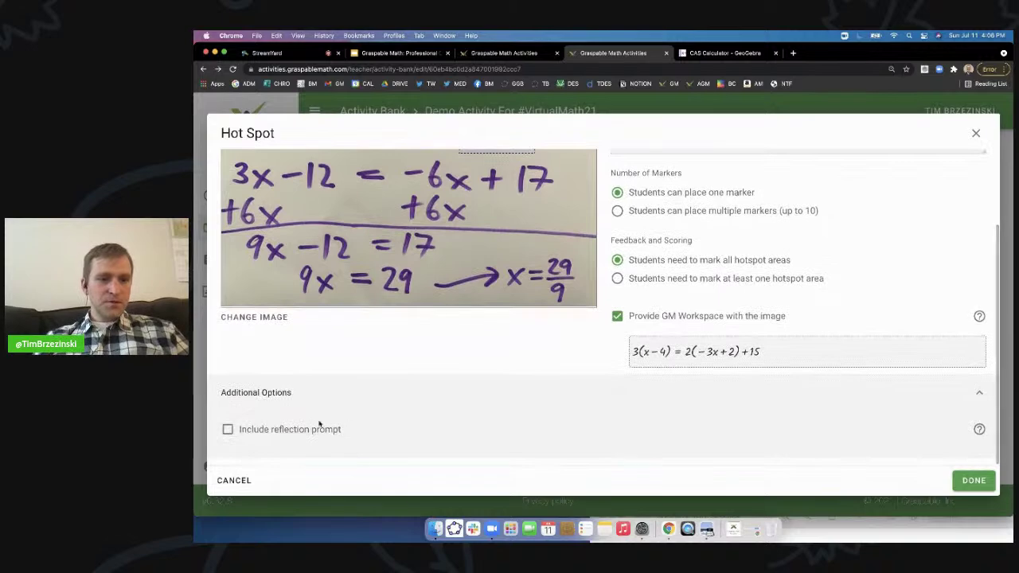
click(226, 430)
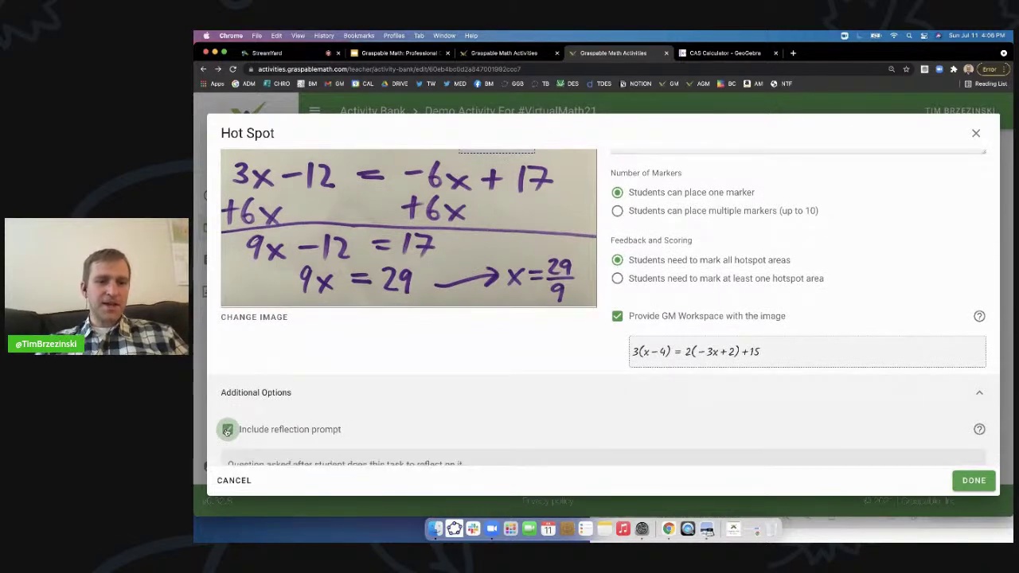
Step: Enter the reflection question "Explain what the student did incorrectly and how he/she can fix it."
scroll(357, 423, down, 2)
click(307, 421)
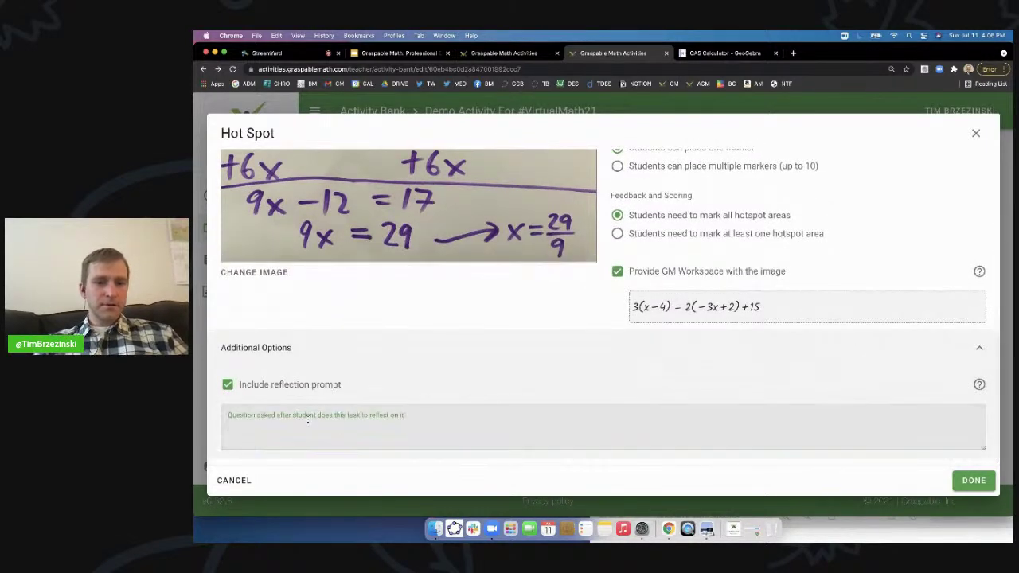
scroll(276, 426, up, 3)
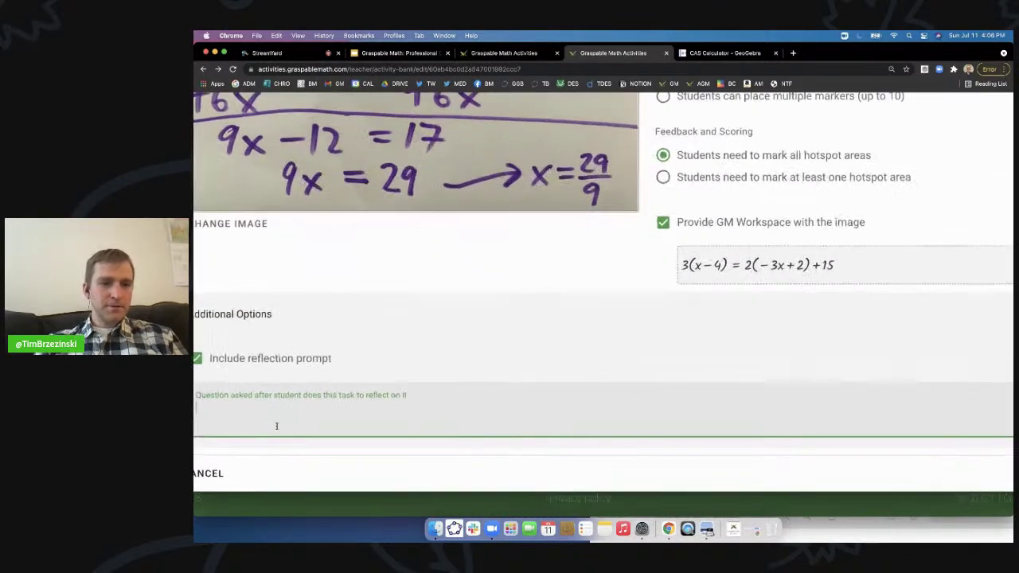
scroll(276, 426, left, 2)
text(Exp)
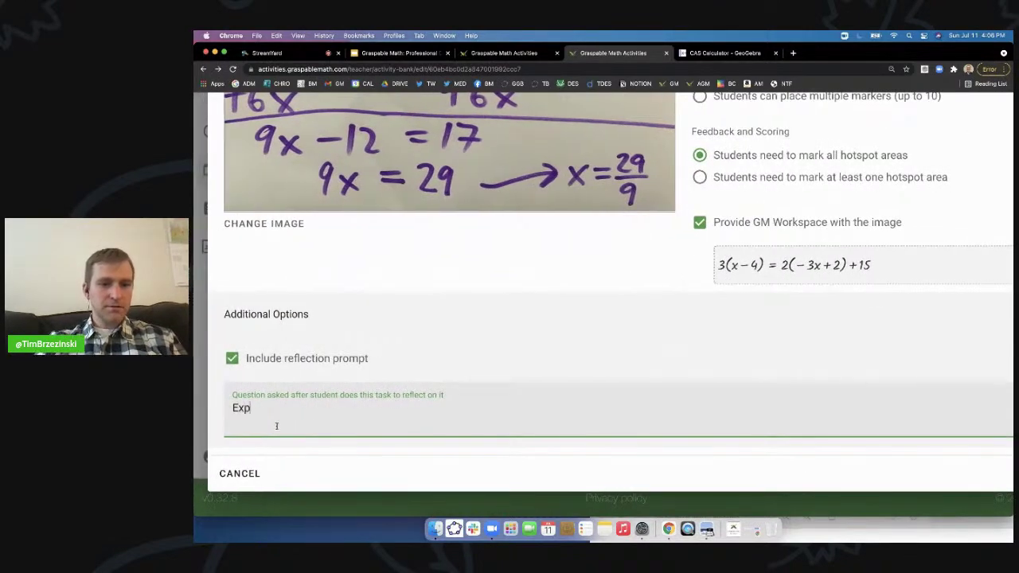
text(lain what the stuent did)
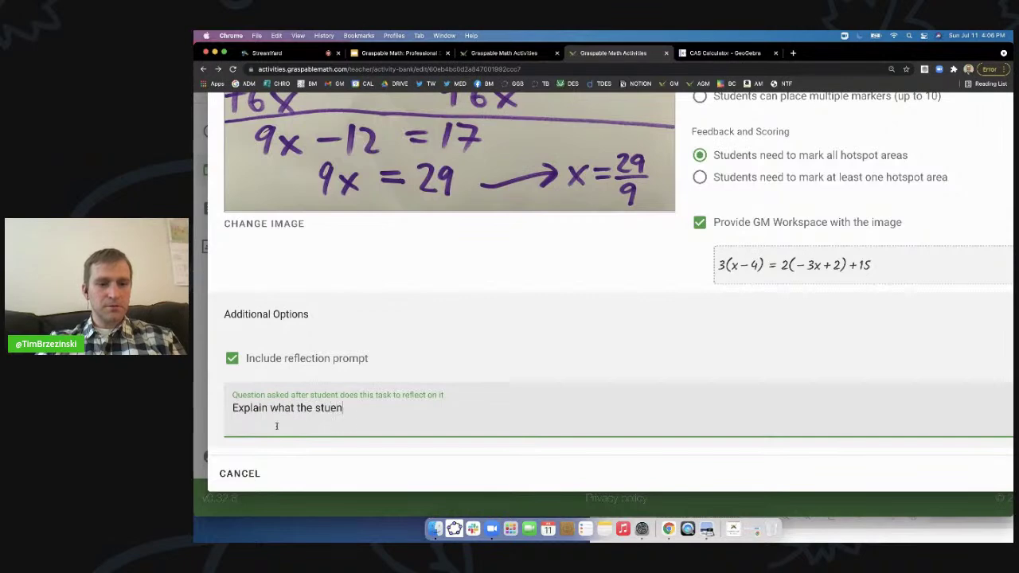
key(BackSpace)
key(BackSpace)
key(BackSpace)
key(BackSpace)
key(BackSpace)
key(BackSpace)
key(BackSpace)
text(ded)
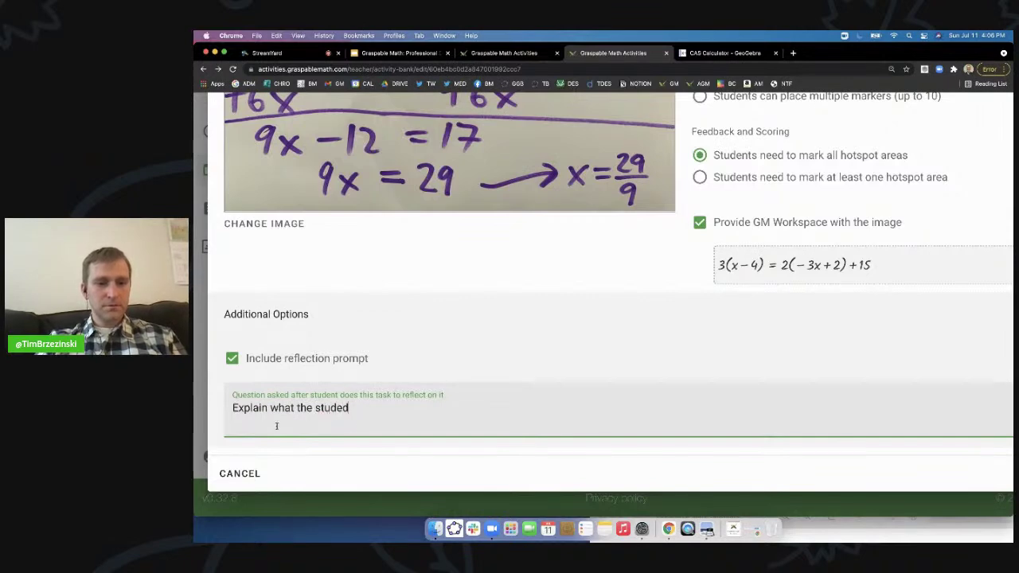
key(BackSpace)
key(BackSpace)
key(BackSpace)
text(ent did in)
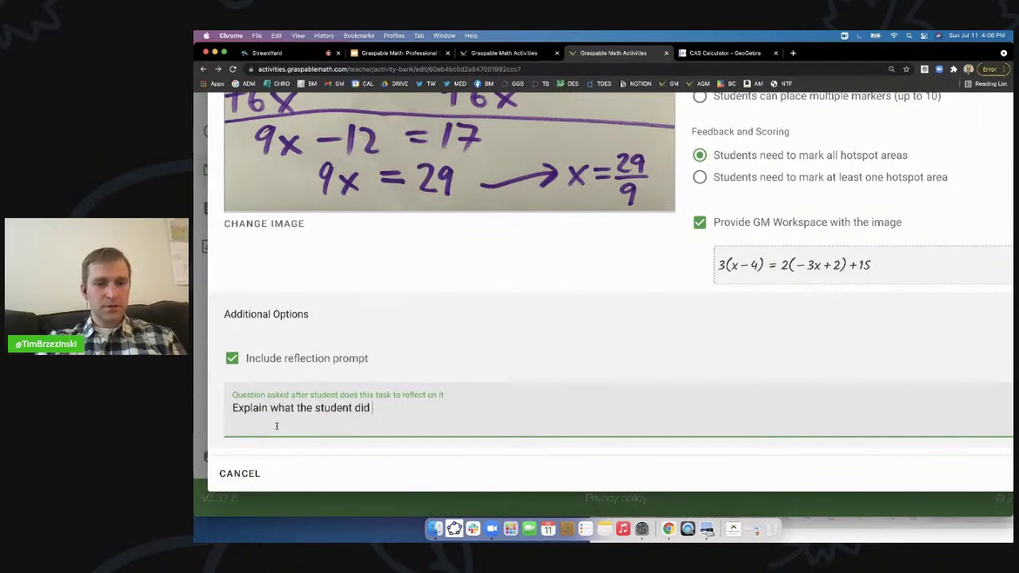
text(corectl)
key(BackSpace)
key(BackSpace)
key(BackSpace)
text(rectly)
key(BackSpace)
text(y and how he/she can fix it.)
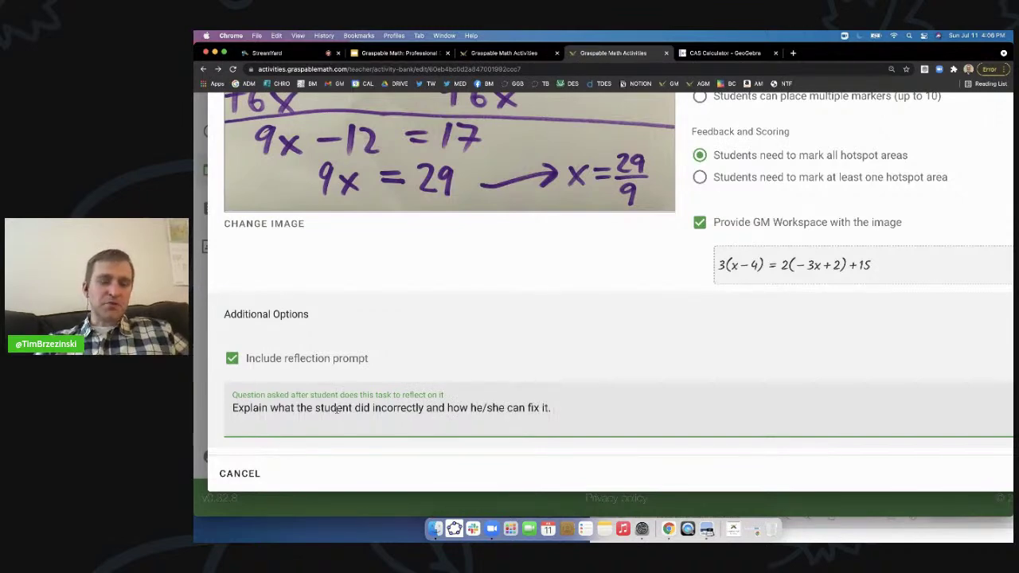
Step: Review the Hot Spot task's marked area, options and reflection prompt, and save the task
key(super+minus)
scroll(528, 369, up, 4)
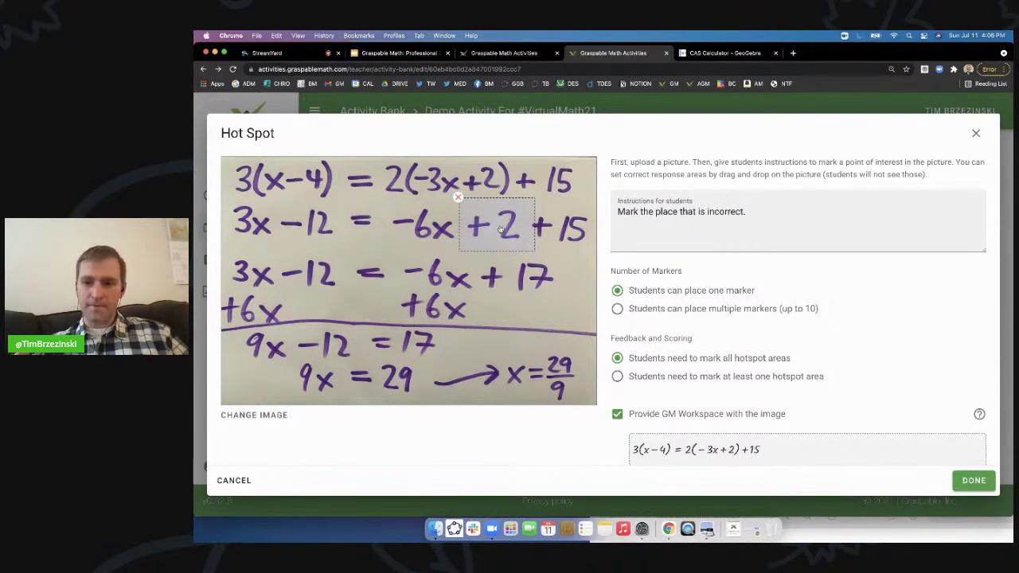
scroll(475, 453, down, 2)
scroll(470, 439, down, 4)
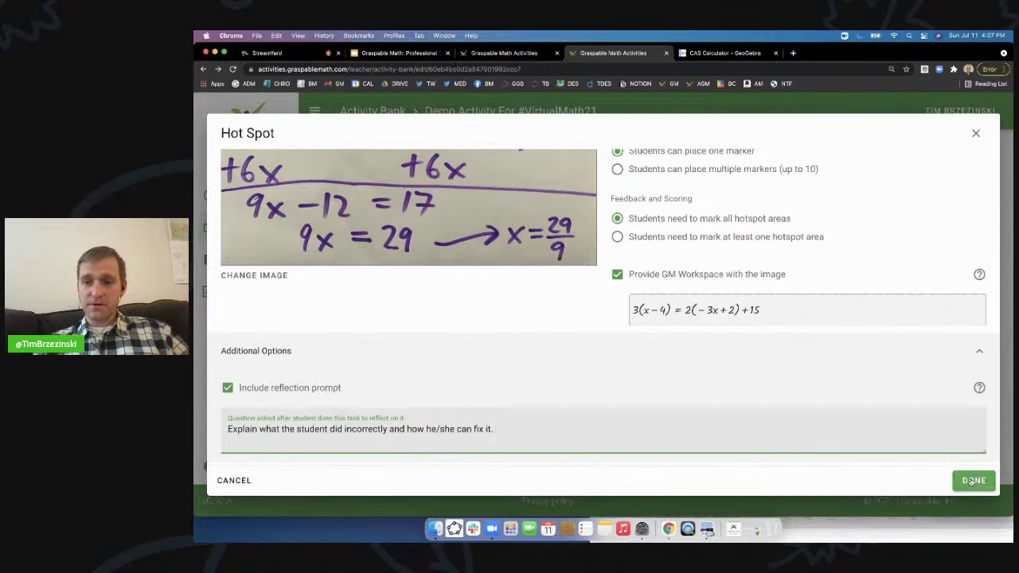
click(973, 481)
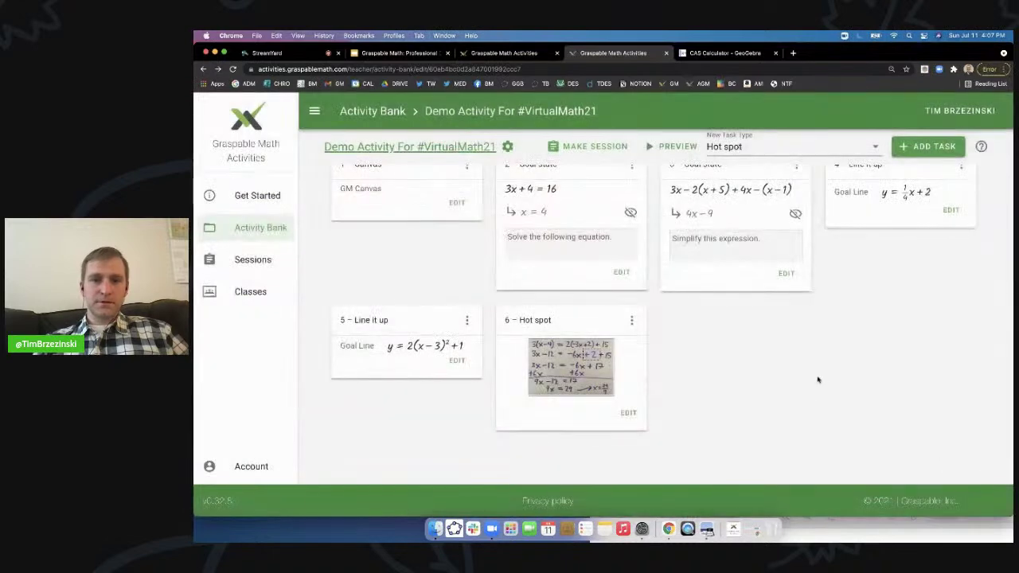
Step: Examine the actions available for the Hot Spot task card in the activity
mouse_move(559, 320)
mouse_down()
mouse_move(641, 200)
mouse_move(571, 306)
mouse_move(398, 313)
mouse_move(558, 322)
mouse_up()
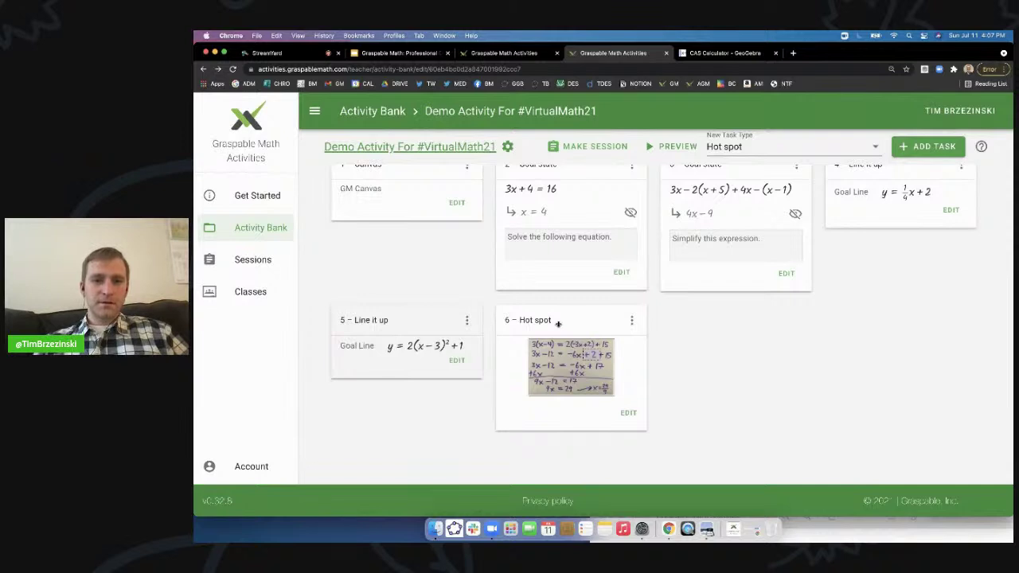
click(633, 320)
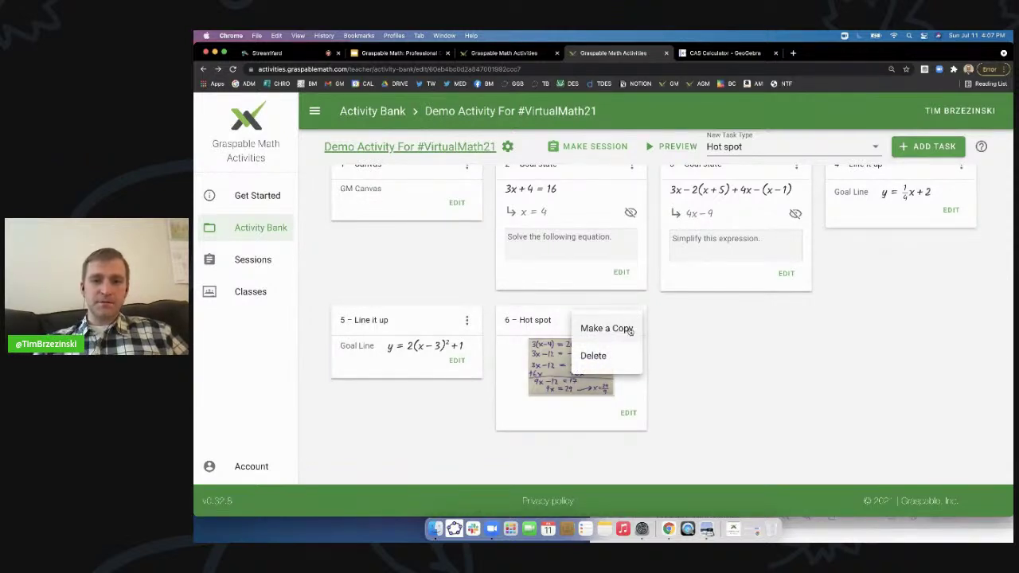
click(748, 345)
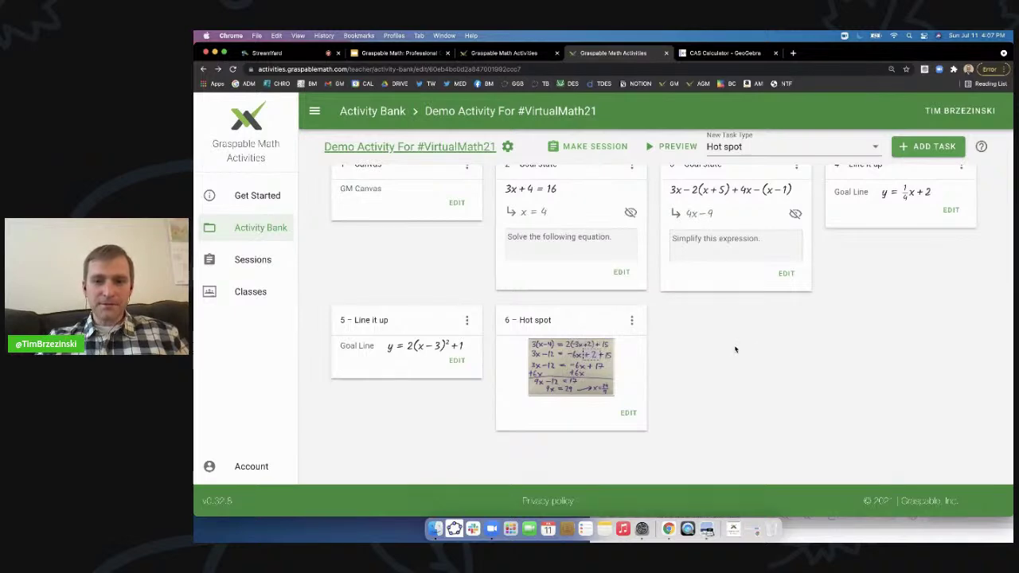
Step: Add another Hot Spot task and upload the Desktop image "Expression - Multiple Mistakes" to it
click(926, 149)
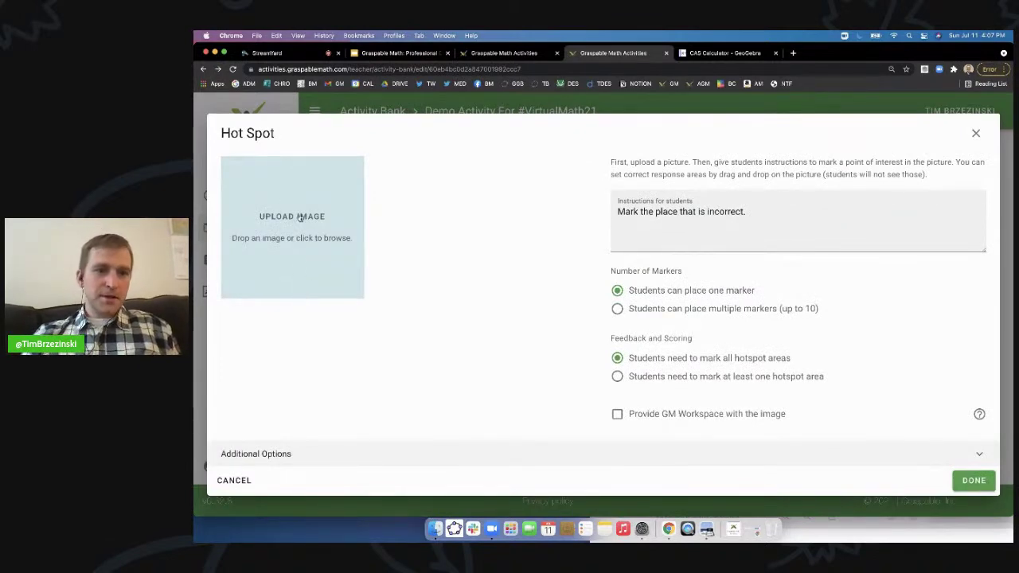
click(299, 239)
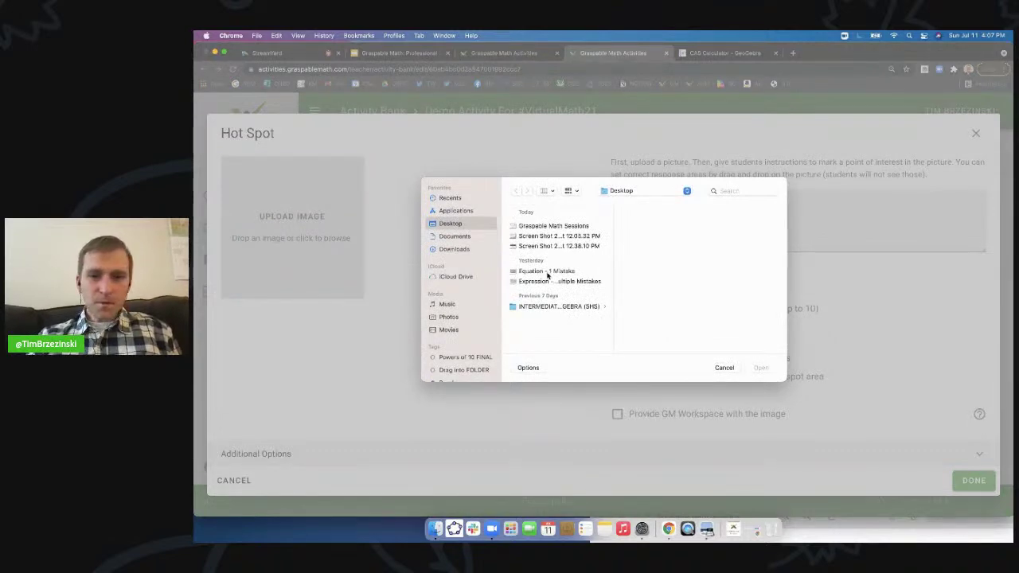
click(551, 283)
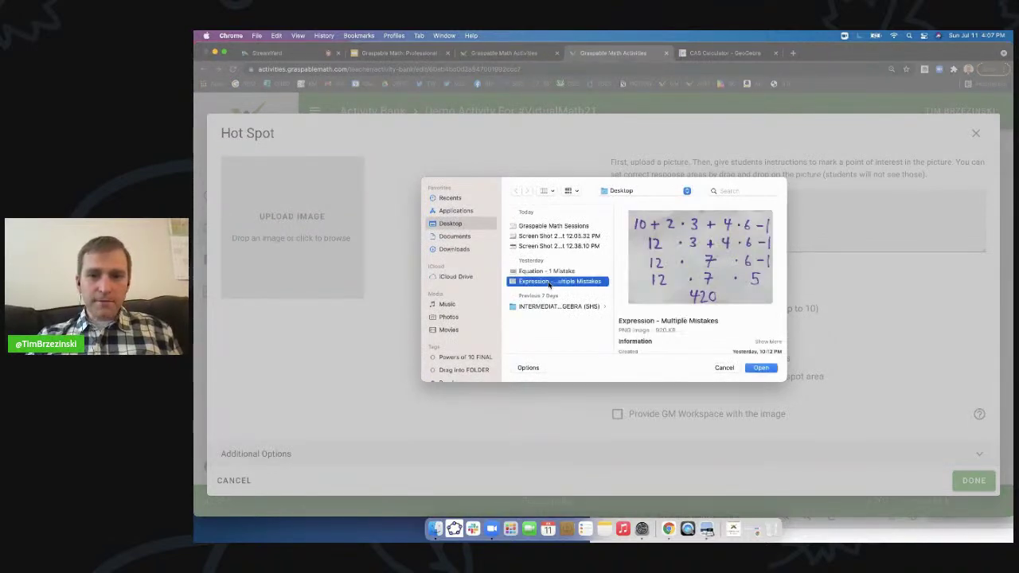
click(762, 367)
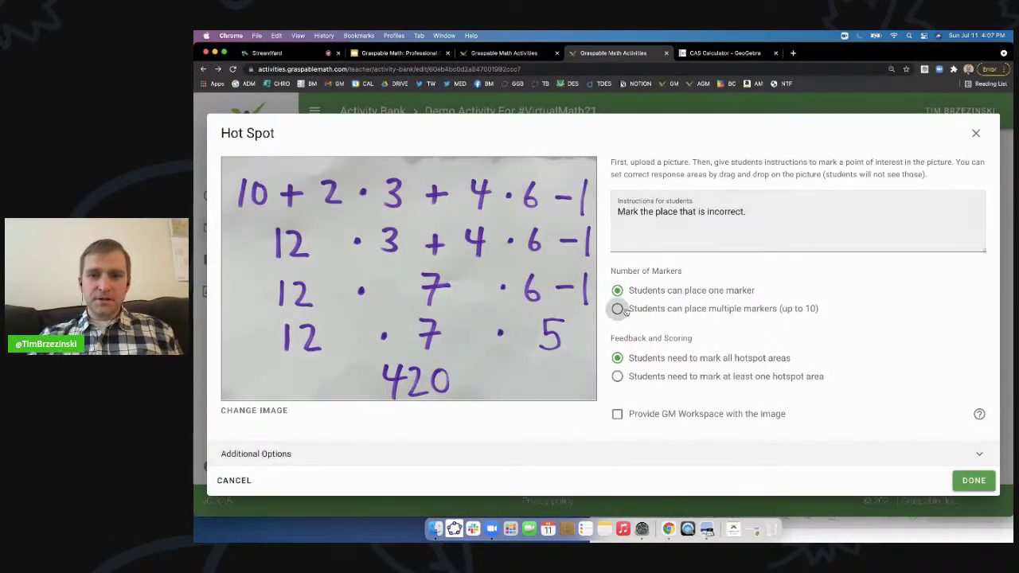
Step: Allow students to place multiple markers (up to 10) in the new Hot Spot task
scroll(621, 310, up, 5)
scroll(621, 310, left, 1)
scroll(611, 305, left, 3)
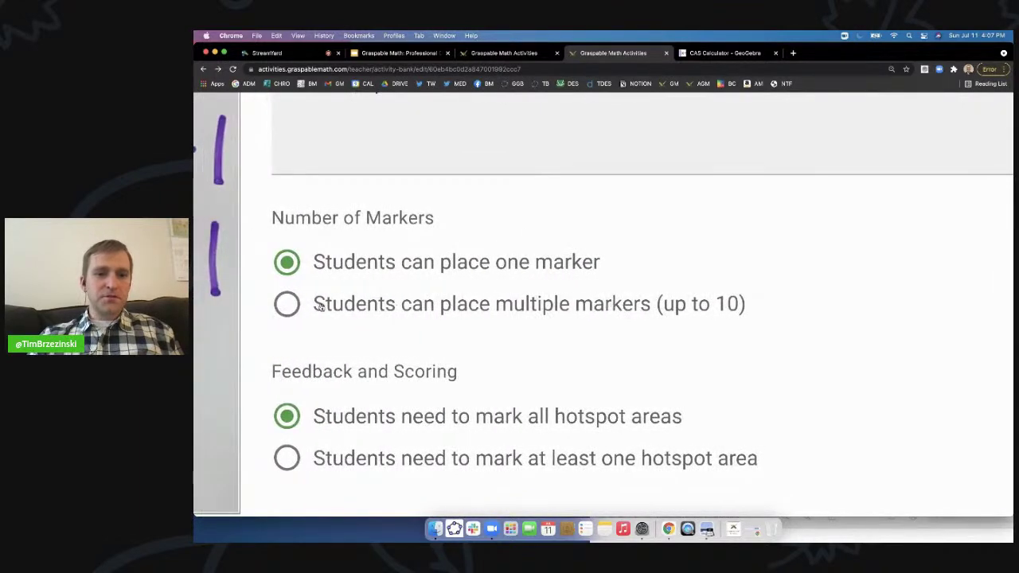
click(288, 304)
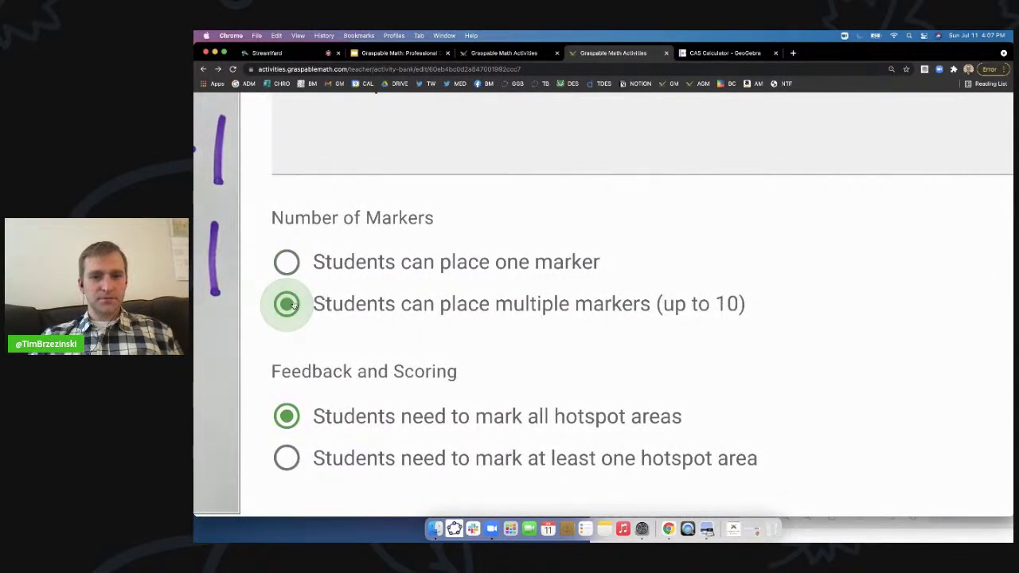
scroll(309, 336, down, 1)
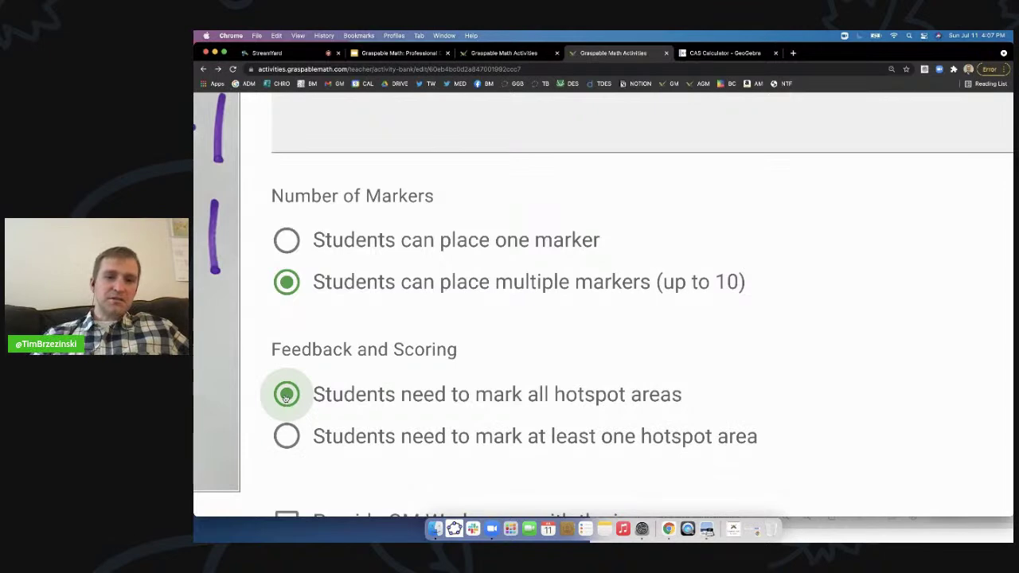
scroll(286, 395, down, 5)
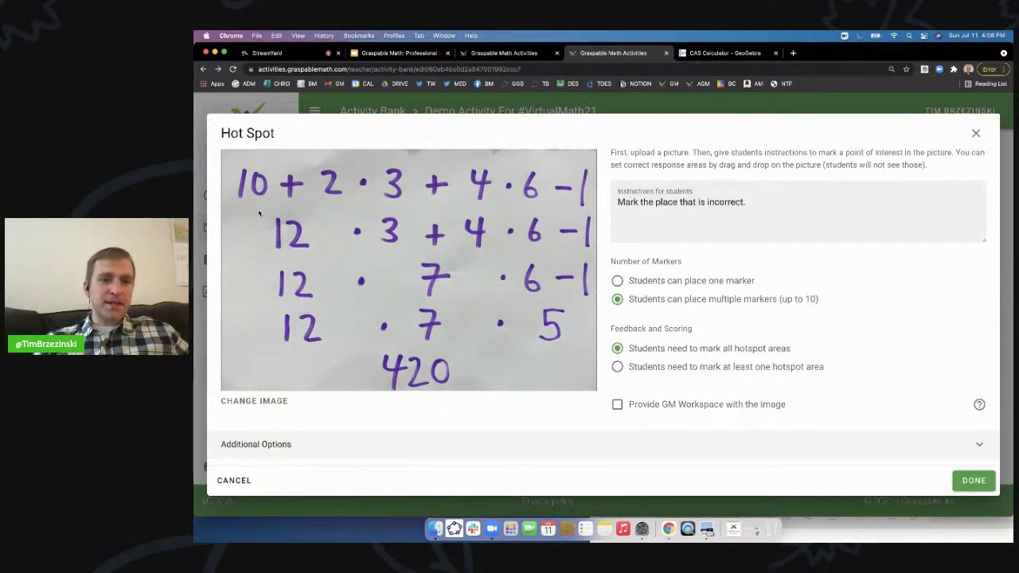
Step: Mark correct-response areas around the 12 in the second line, the 7 in the third and the 5 in the fourth
drag(260, 212, 327, 263)
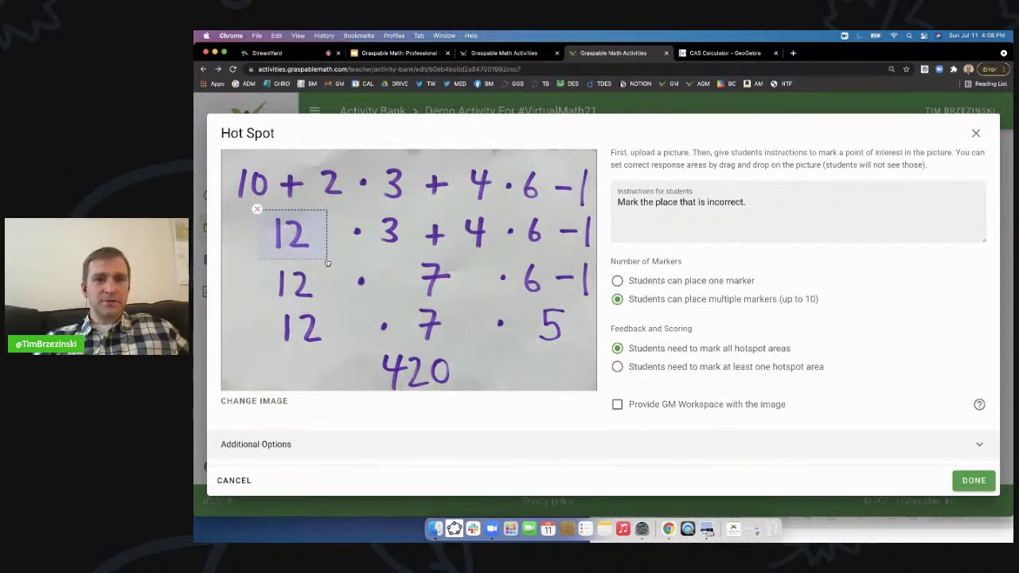
drag(390, 255, 584, 356)
click(522, 304)
drag(505, 295, 595, 365)
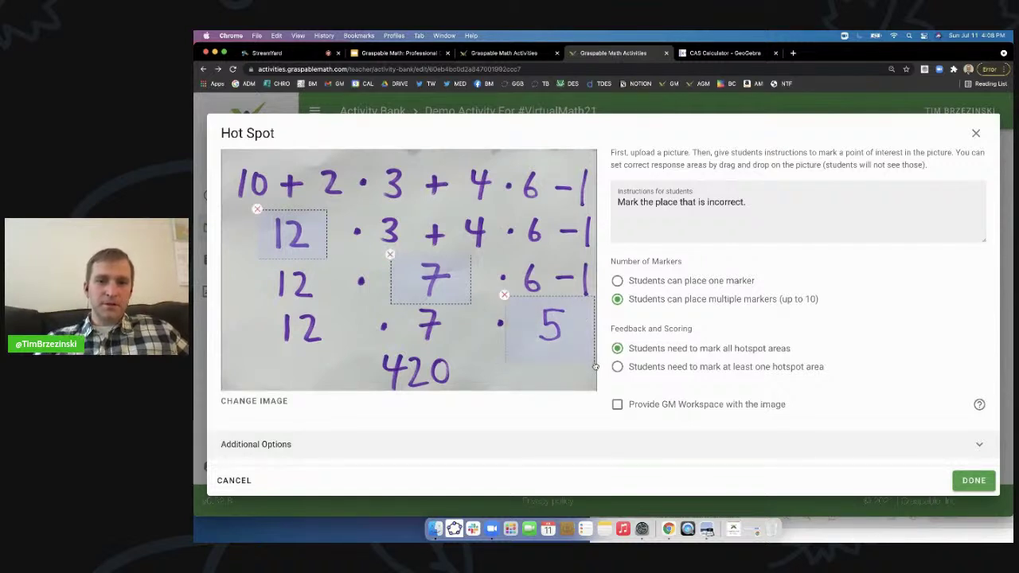
Step: Replace the response areas around the third line's 7 and the second line's 12 with larger rectangles
click(390, 254)
drag(375, 252, 483, 307)
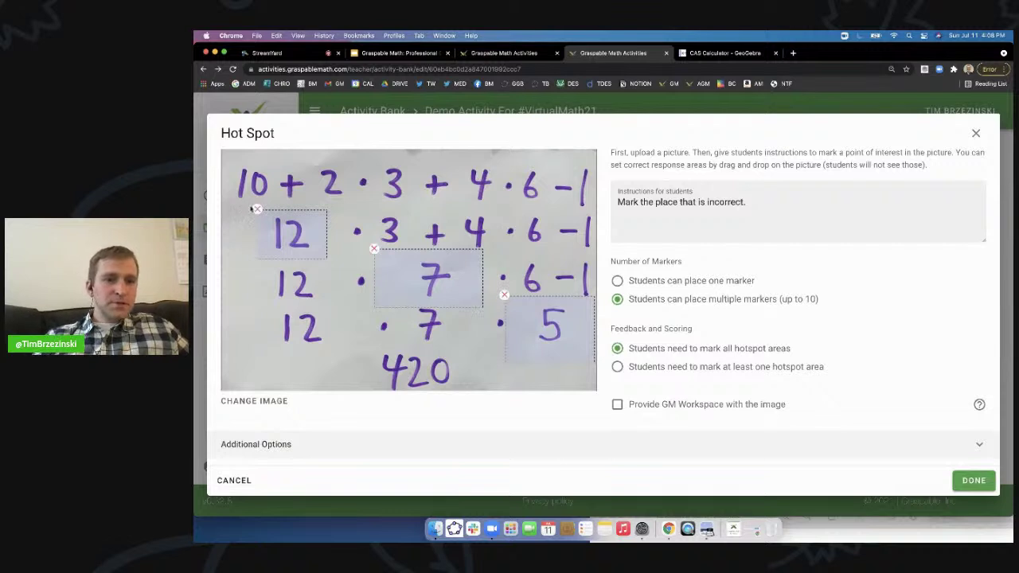
click(257, 209)
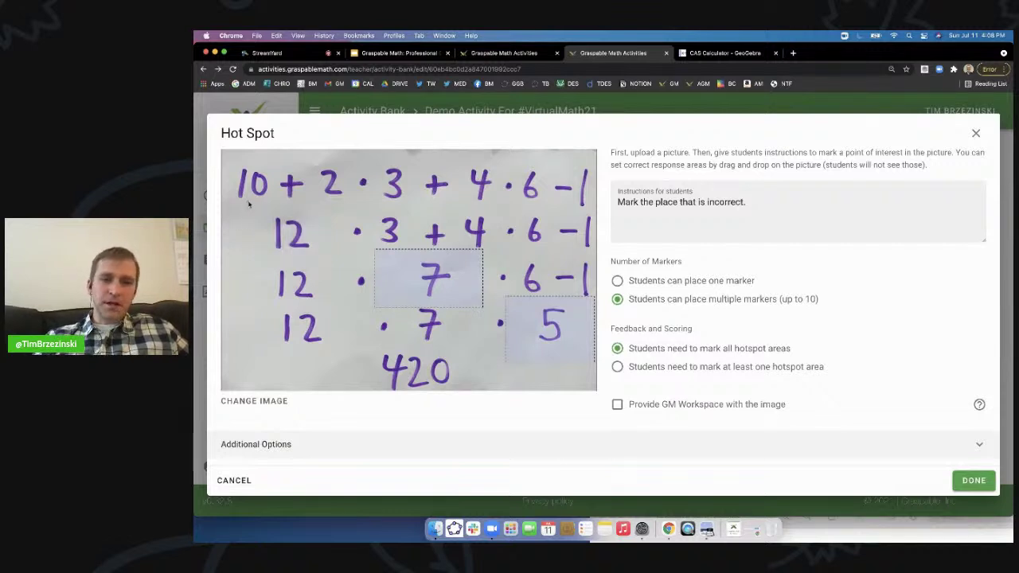
drag(278, 219, 339, 270)
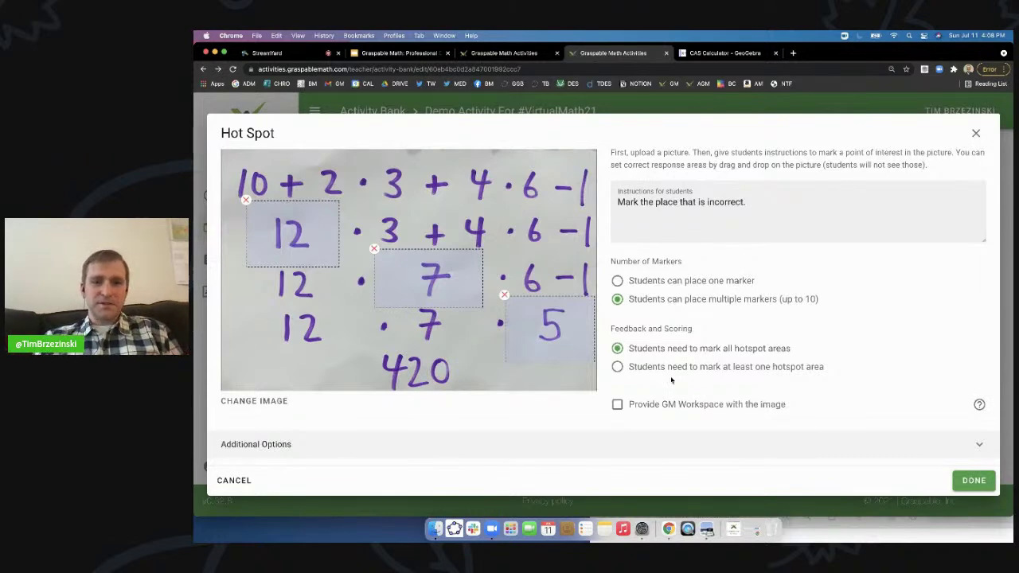
Step: Change the student instructions to "Mark the places where the student made a mistake in his/her computations."
click(683, 202)
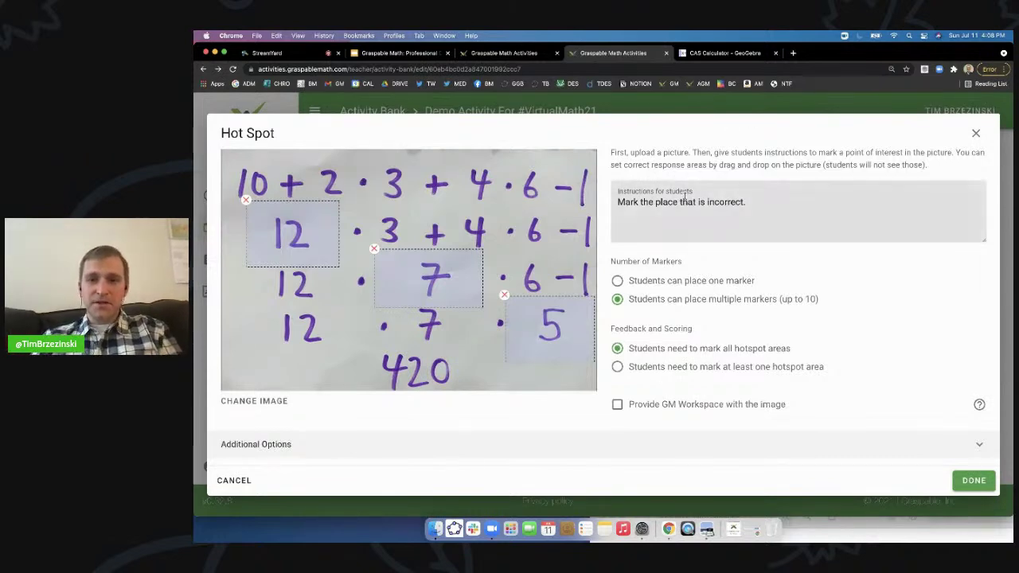
text(s)
drag(683, 203, 767, 202)
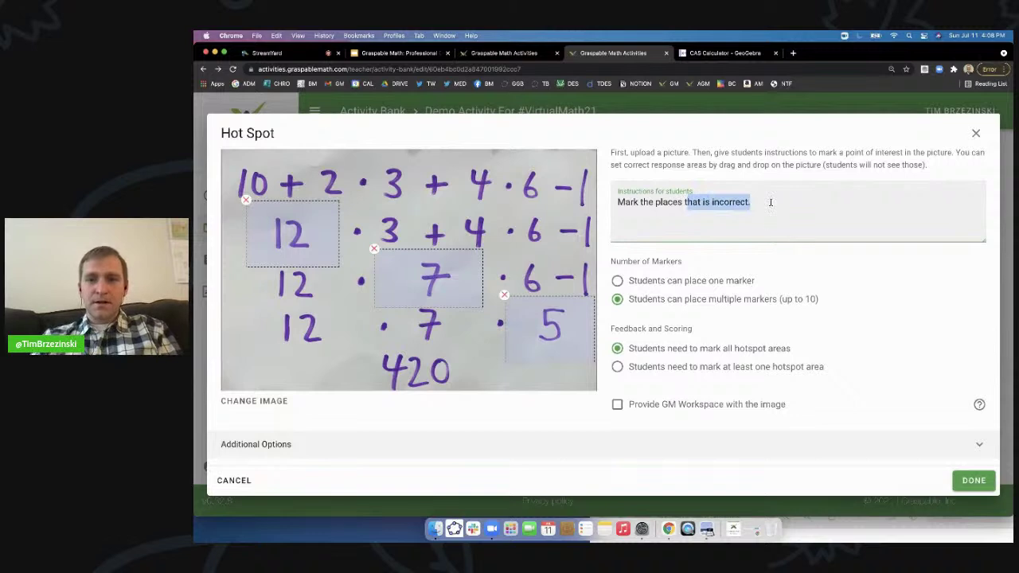
text(the places where the st)
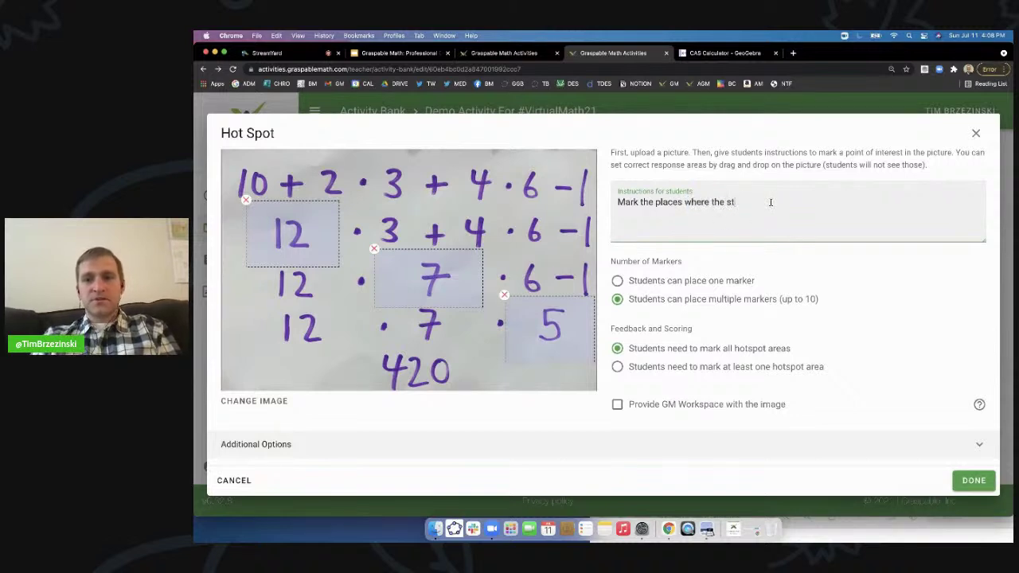
text(udent made a mistake hi)
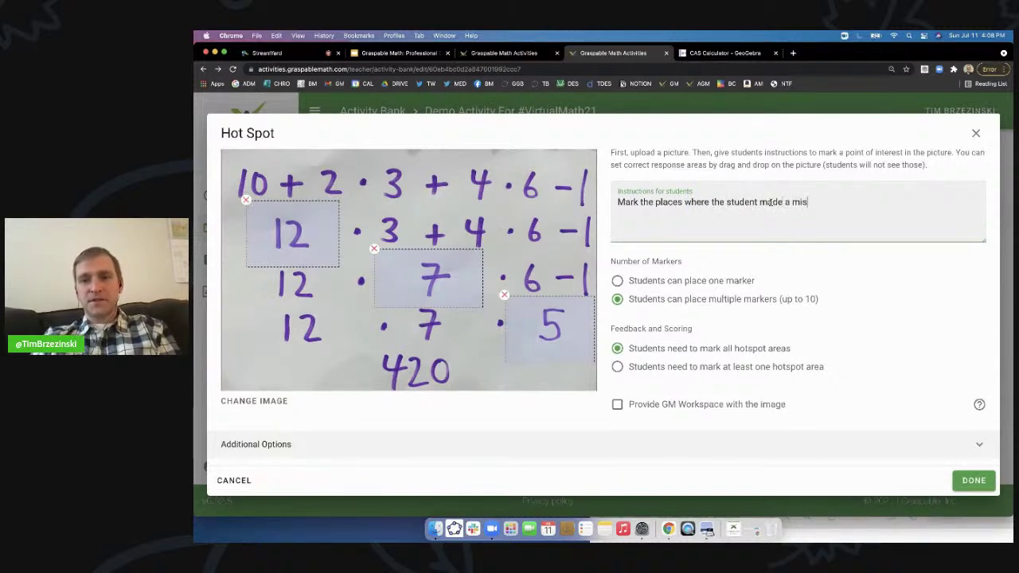
key(BackSpace)
key(BackSpace)
text(in his/her )
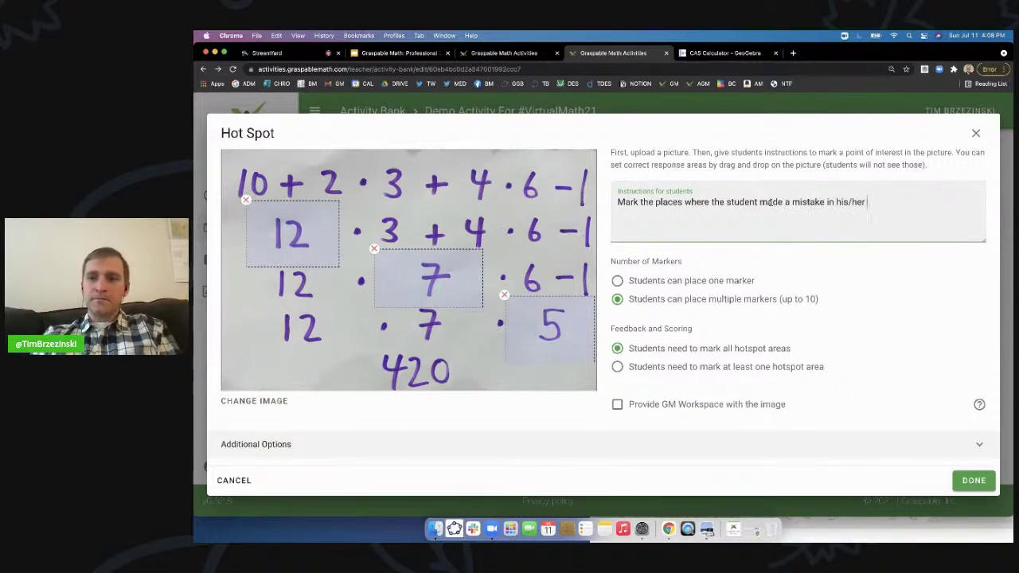
text(computations.)
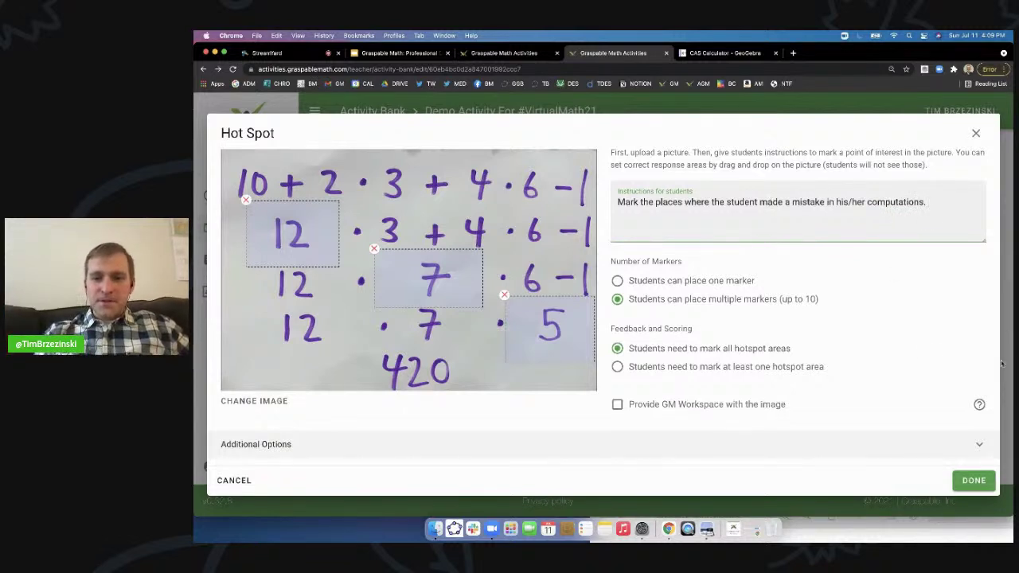
Step: Provide a GM Workspace with the Hot Spot image and set its initial state to 10+2·3+4·6−1
click(618, 405)
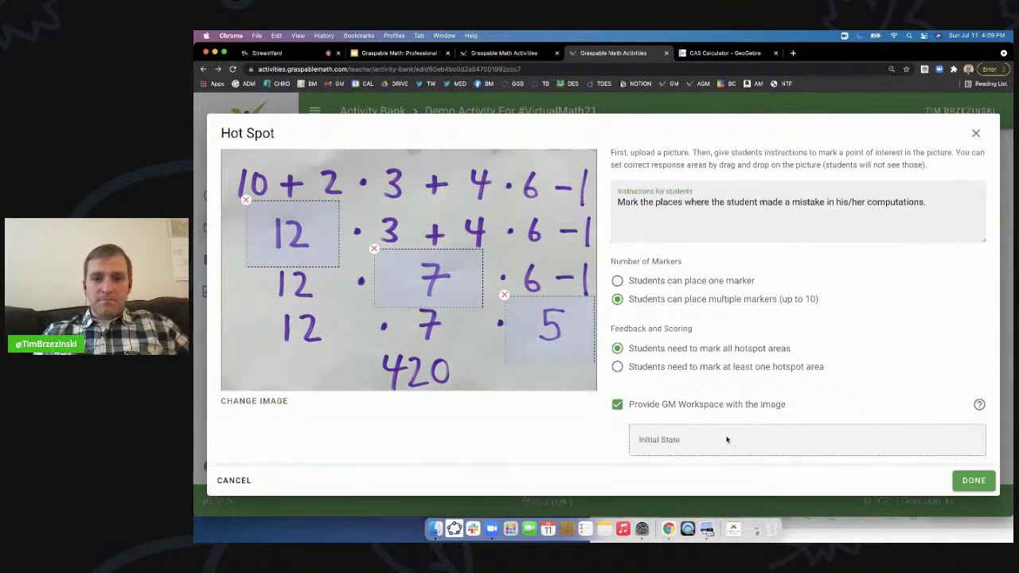
click(731, 444)
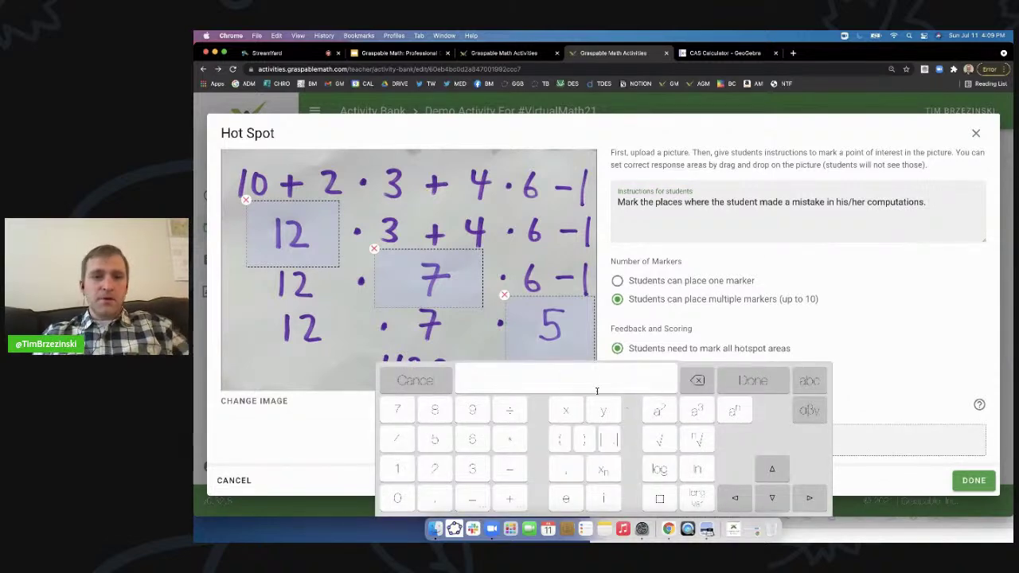
text(10+2)
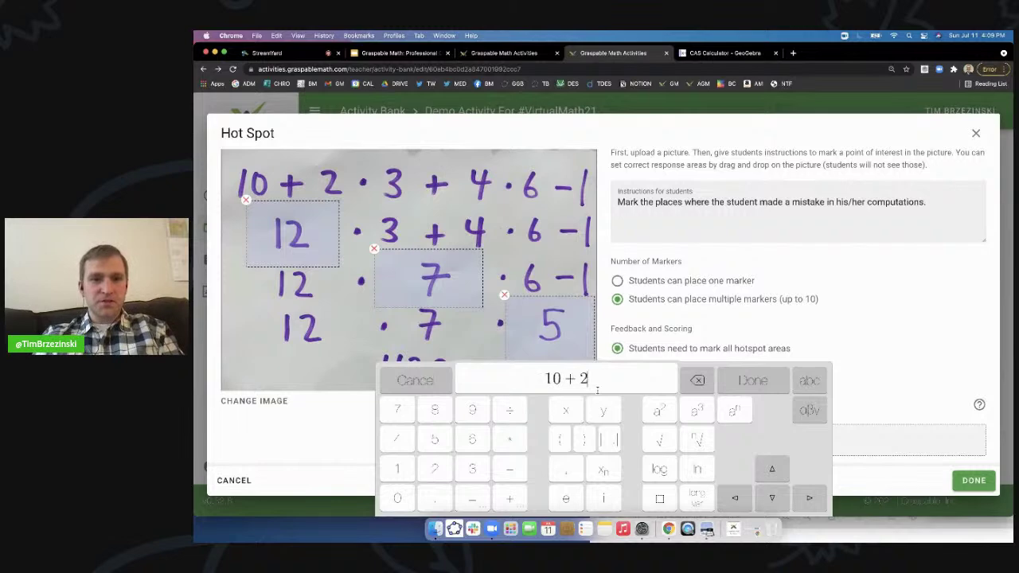
text(*3)
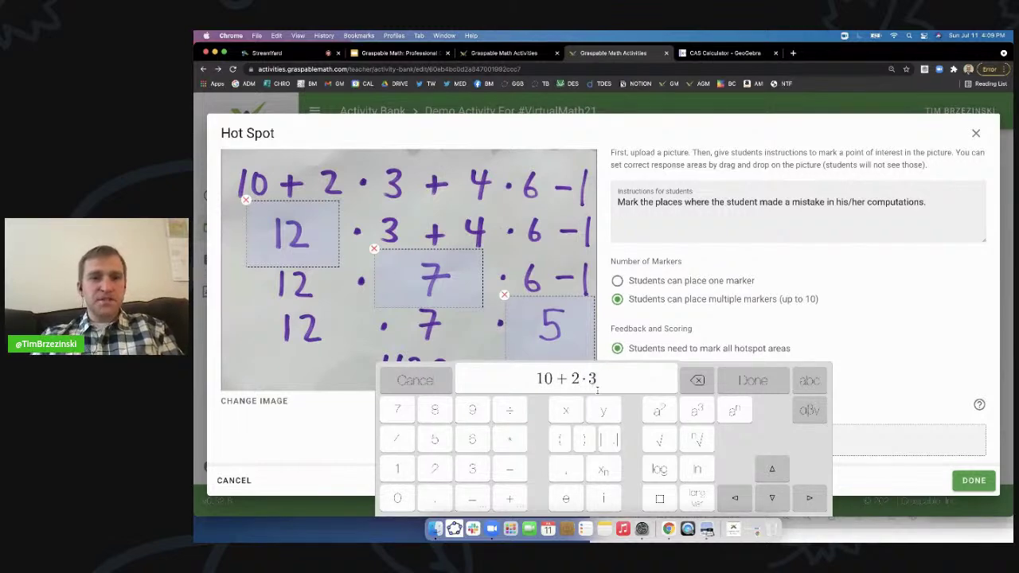
text(+4)
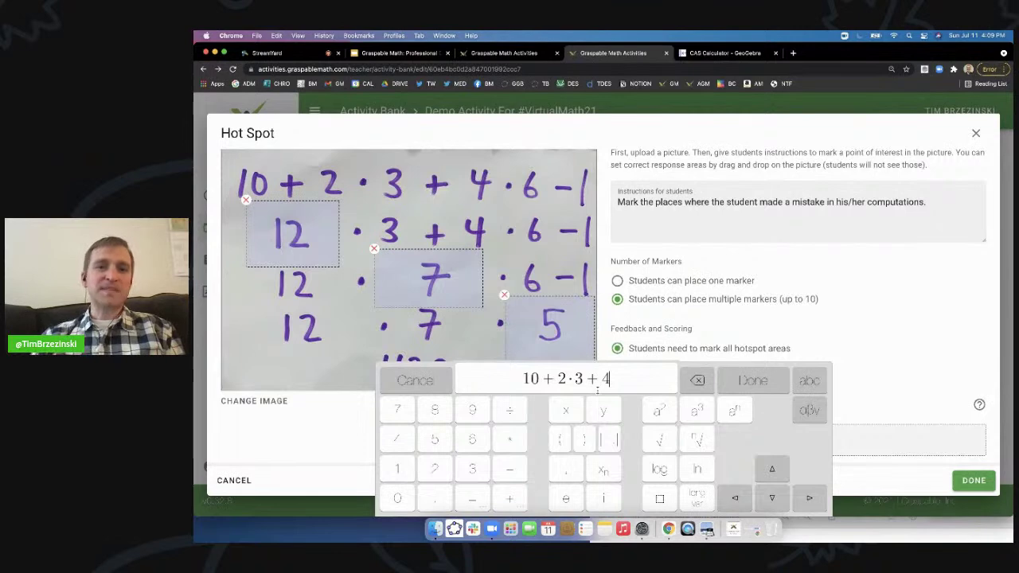
text(*)
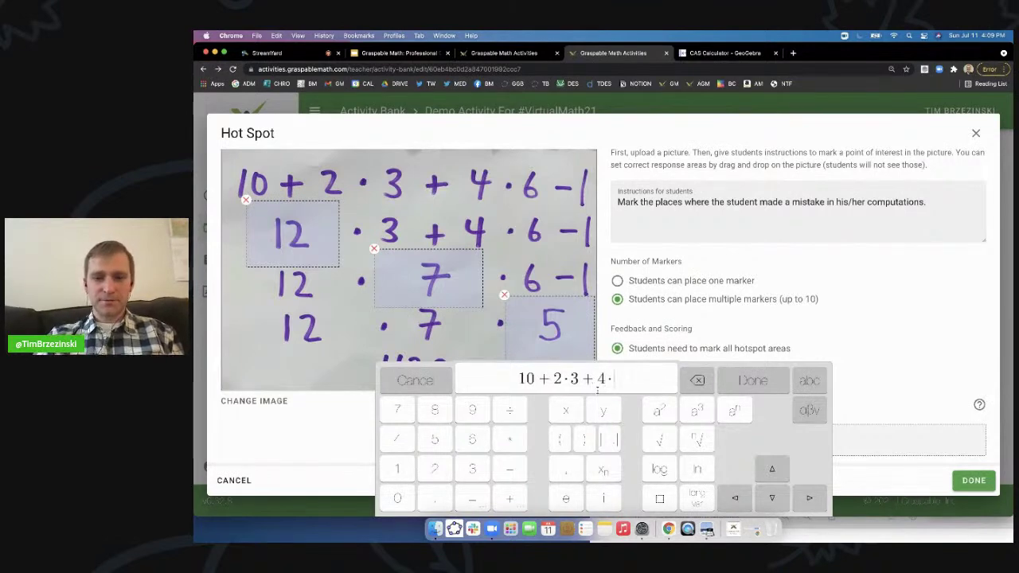
text(6-1)
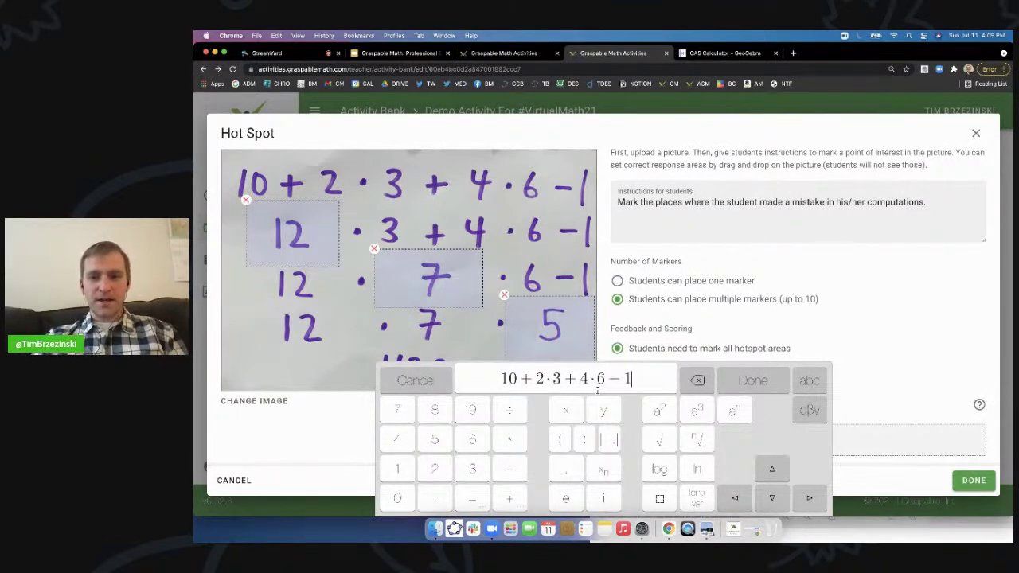
click(739, 381)
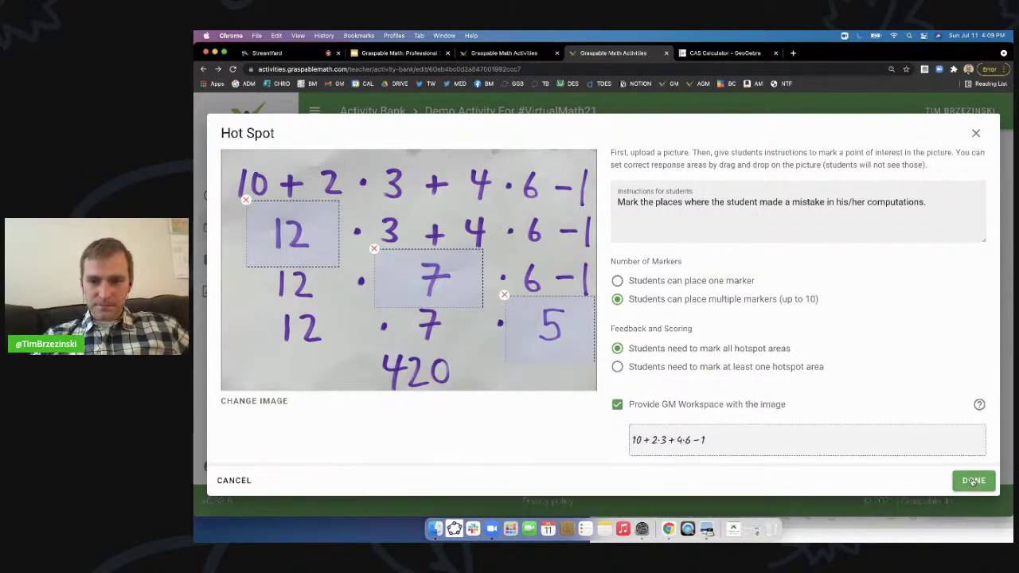
Step: Require students to mark all hotspot areas in the feedback and scoring settings, and save the Hot Spot task
click(616, 367)
click(617, 348)
click(616, 366)
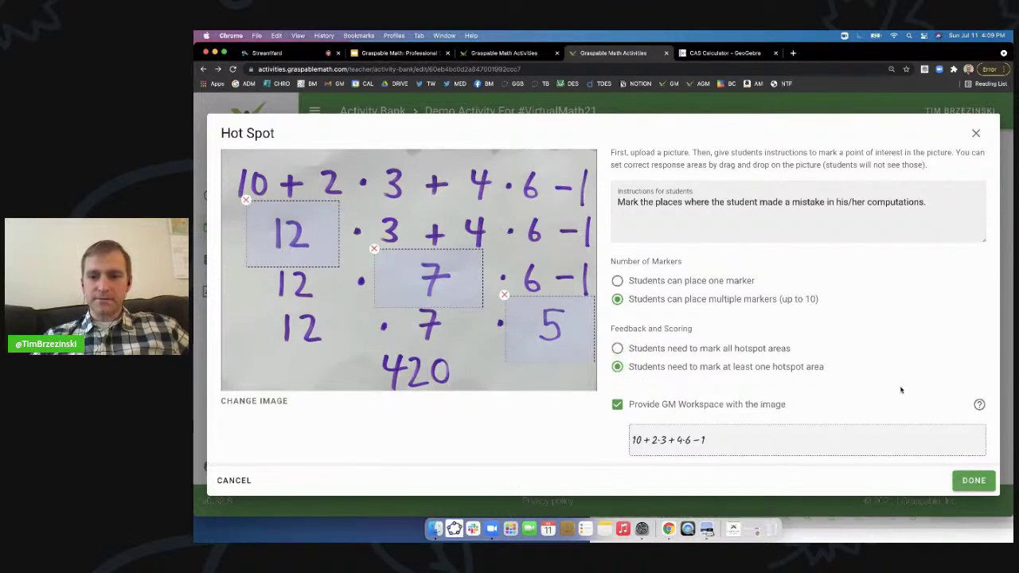
click(648, 349)
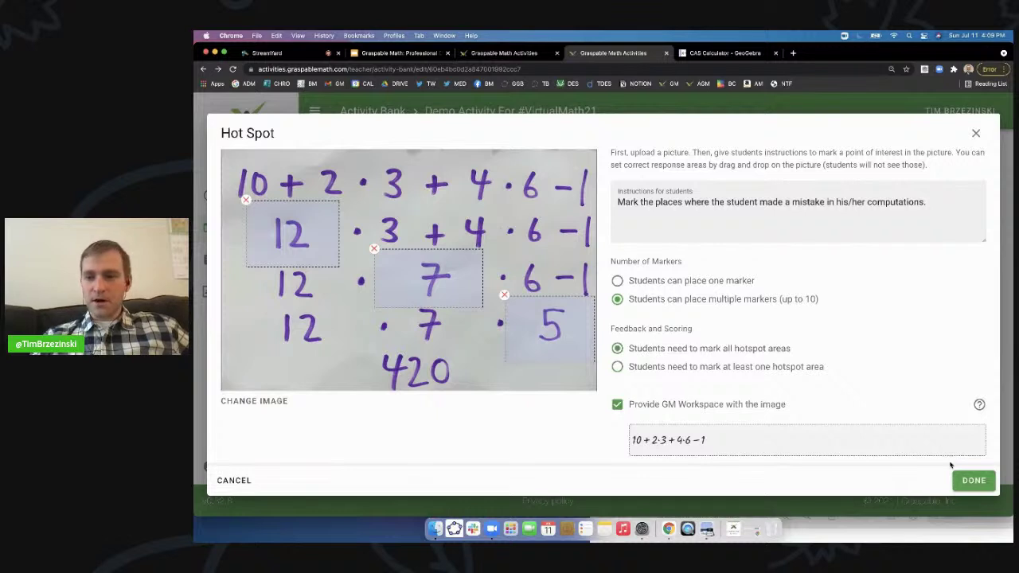
click(972, 485)
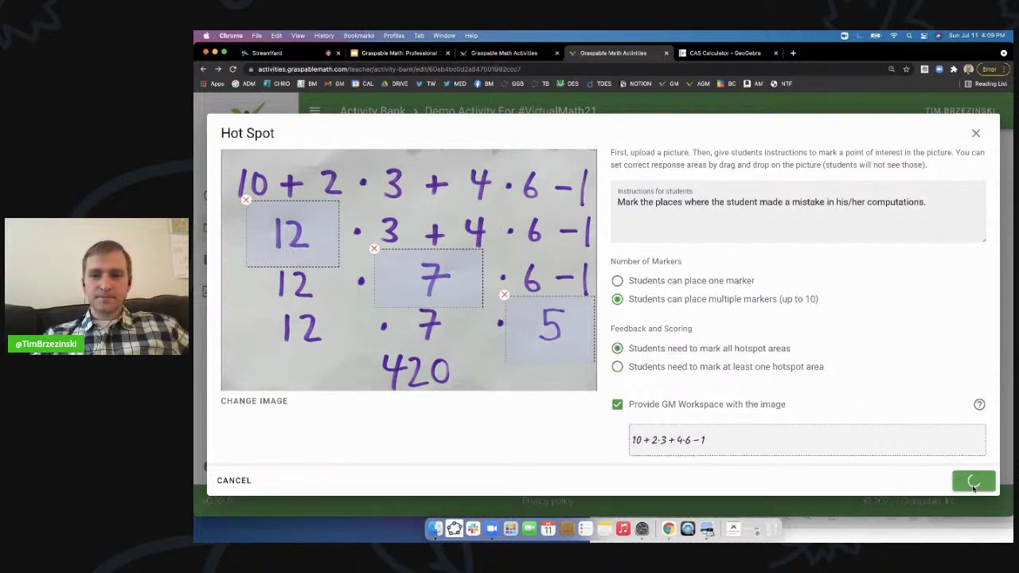
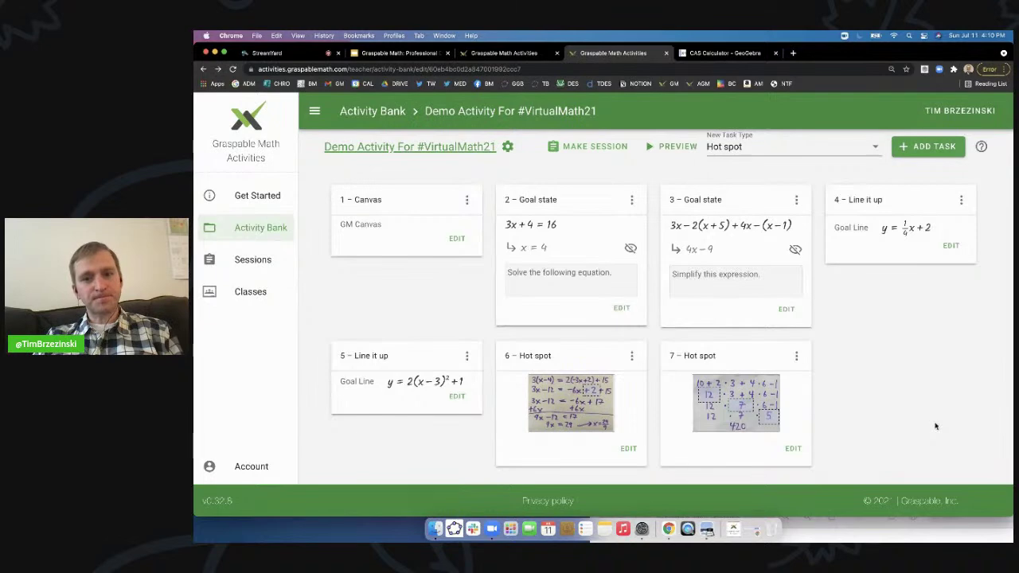
Step: Add a Multiple Choice task with the question "Which of the following numbers are even"
click(864, 147)
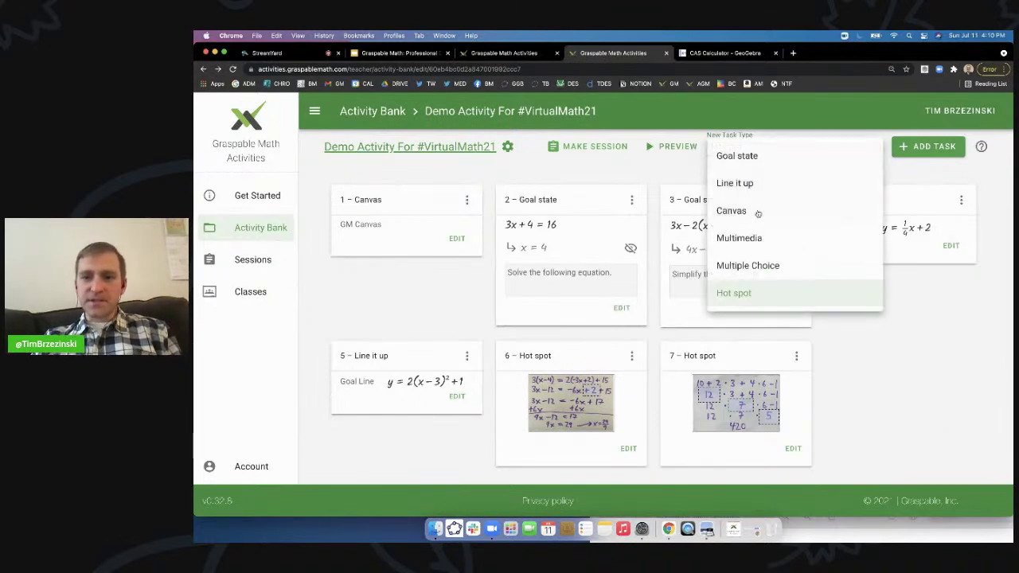
click(744, 265)
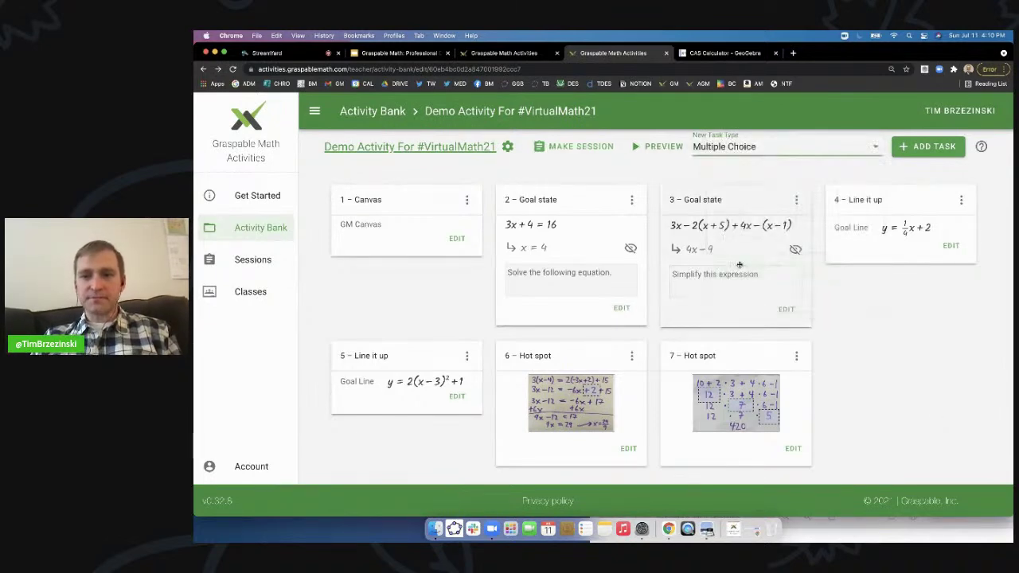
click(919, 146)
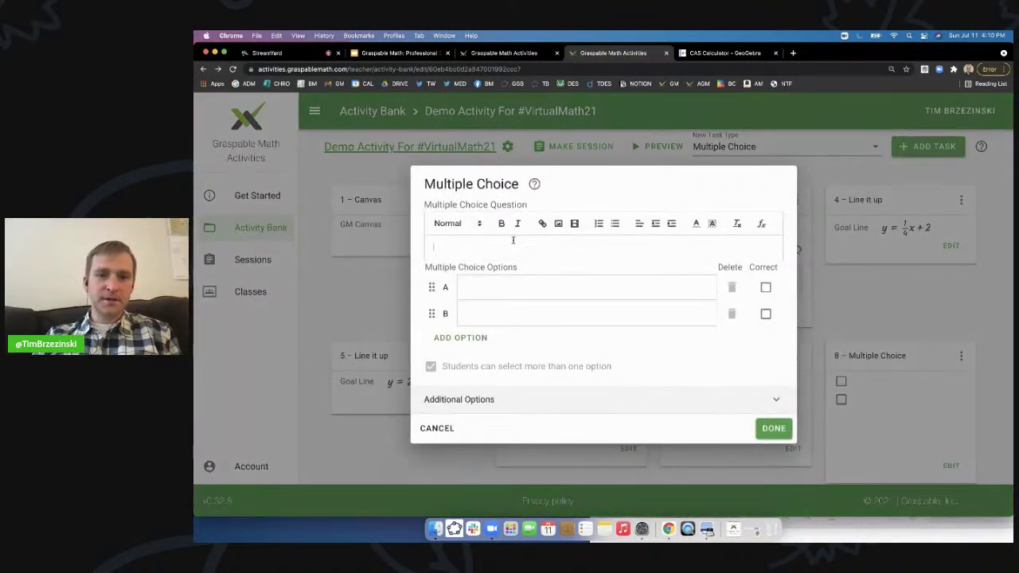
text(Which)
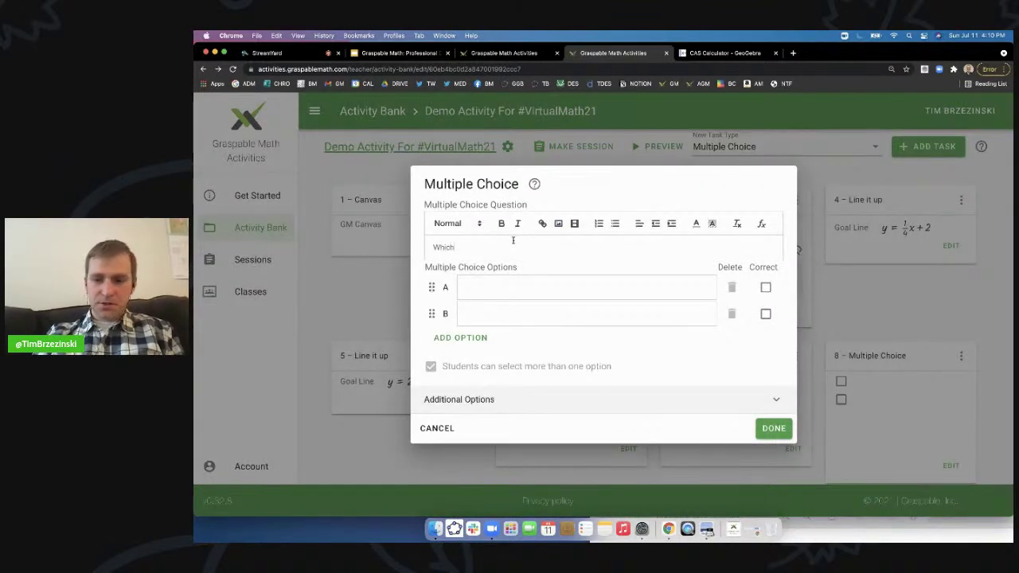
key(super+equal)
key(super+equal)
text(of the following numbers are even)
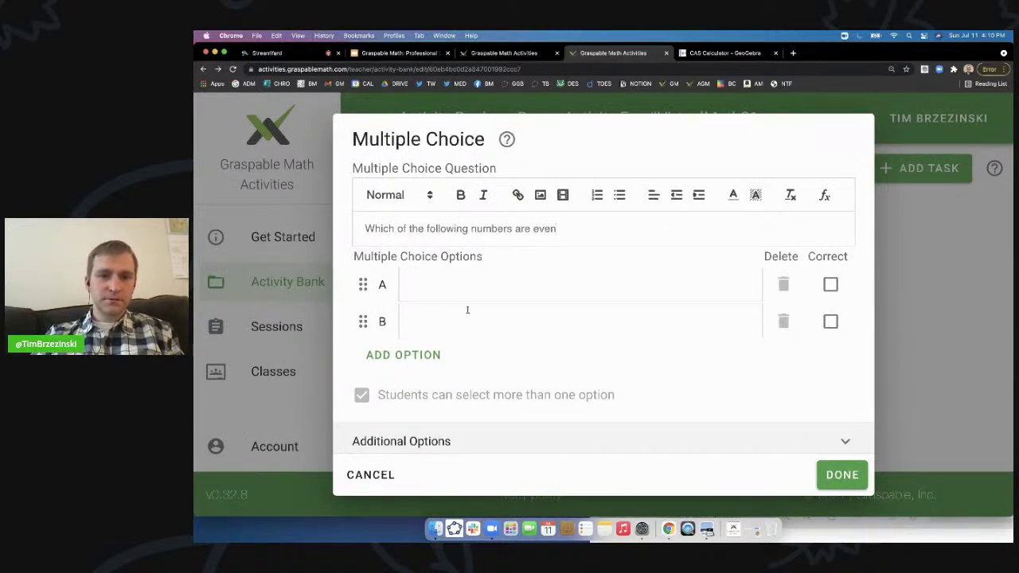
Step: Enter 2, 3, 4 and 5 as the answer options A to D of the Multiple Choice task
click(452, 289)
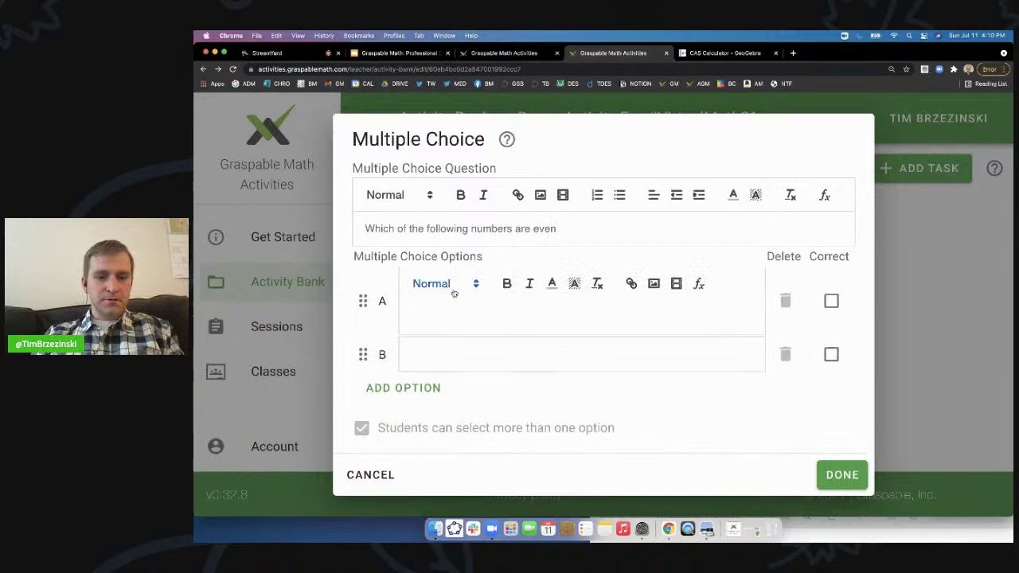
click(438, 355)
text(3)
click(430, 389)
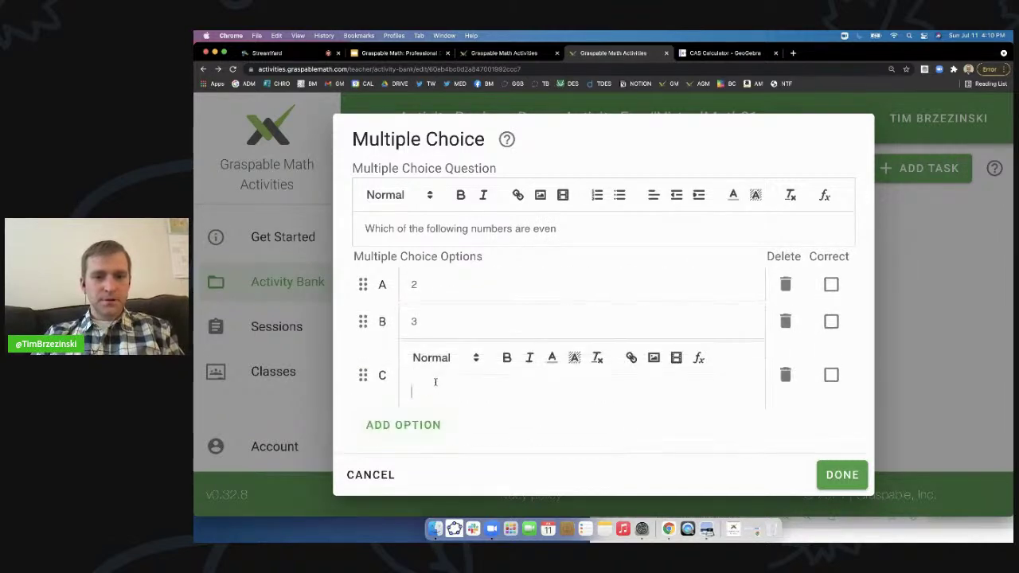
text(4)
click(429, 426)
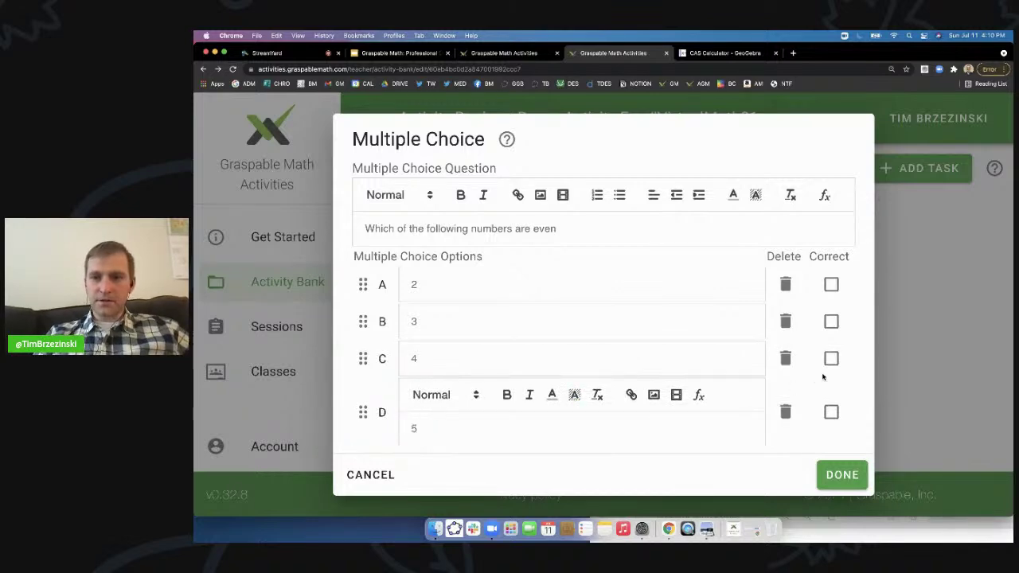
Step: Mark options 2 and 4 as correct, check the additional options and save the Multiple Choice task
scroll(626, 413, down, 3)
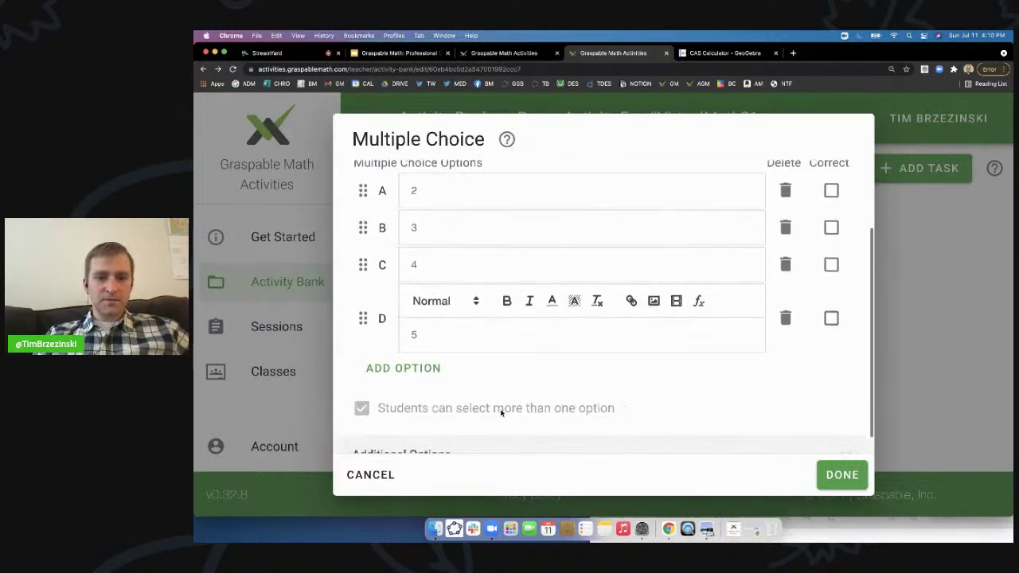
scroll(787, 348, up, 2)
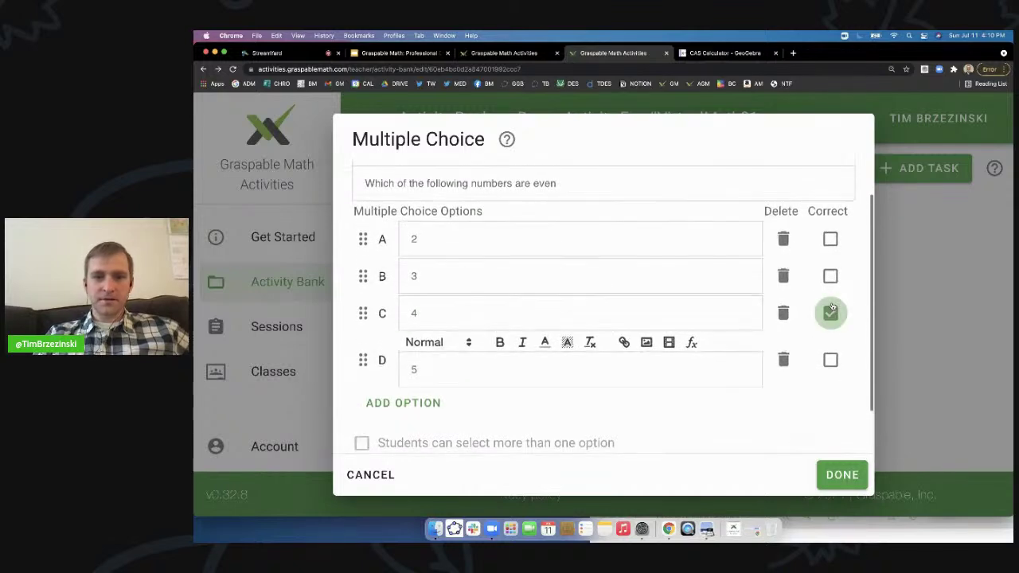
click(830, 312)
click(830, 235)
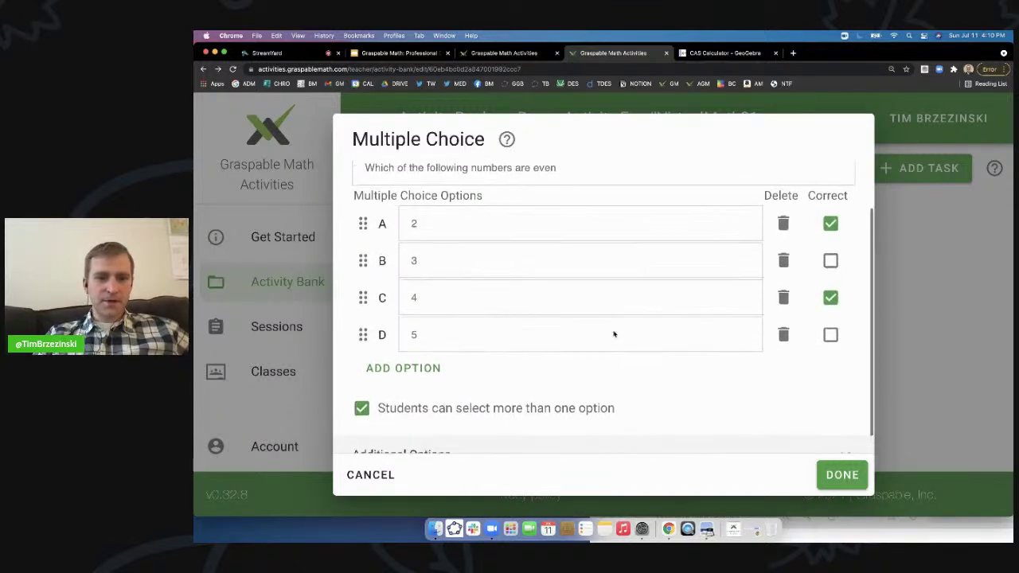
scroll(613, 335, down, 1)
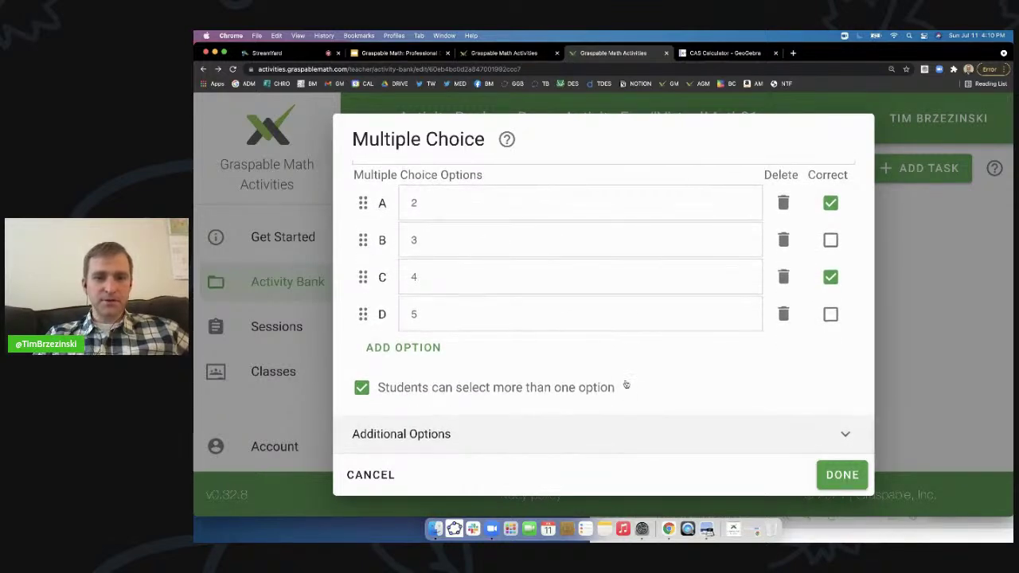
click(843, 433)
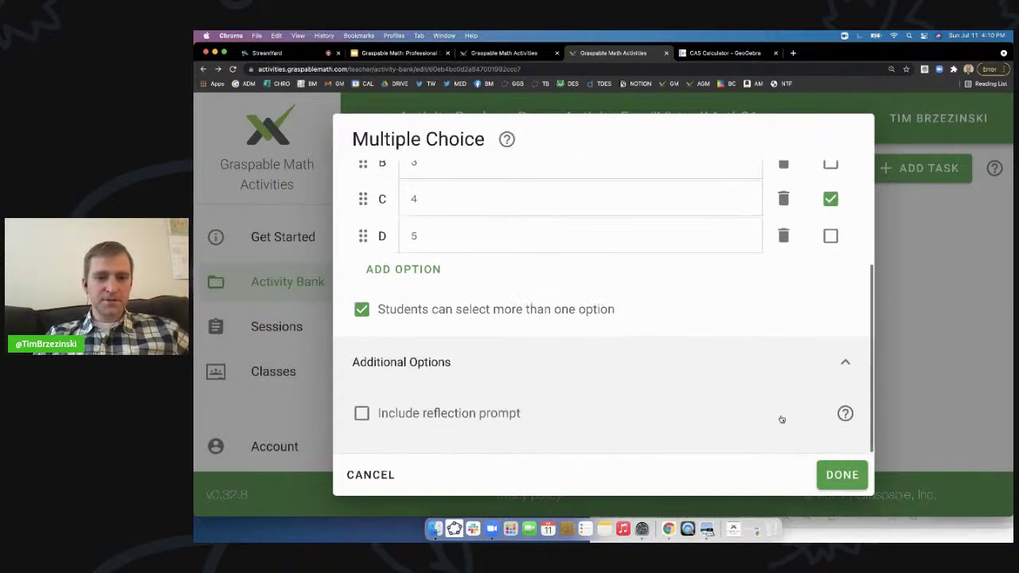
click(844, 475)
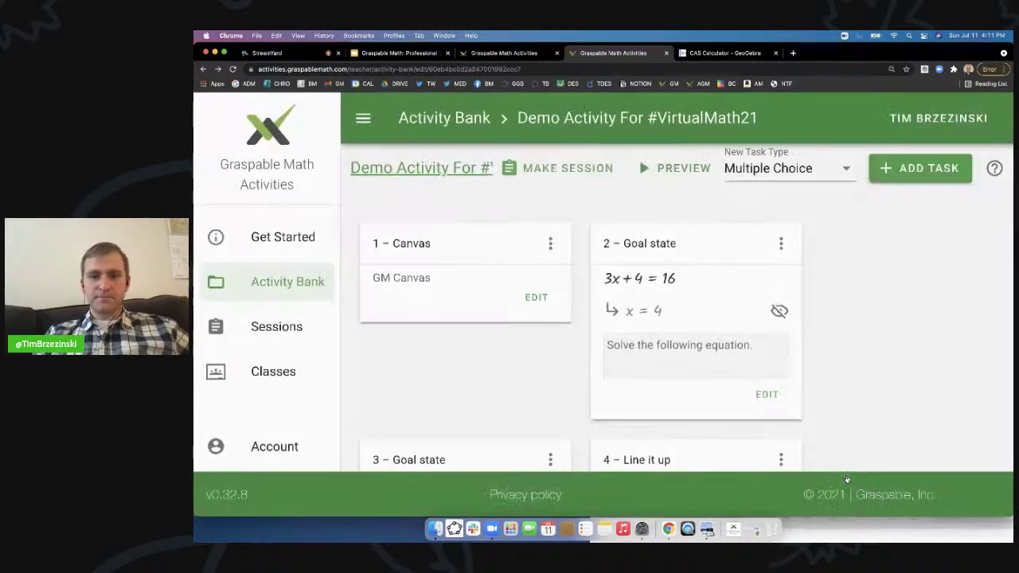
Step: Add an empty Multimedia task and delete it from the activity
scroll(836, 404, up, 5)
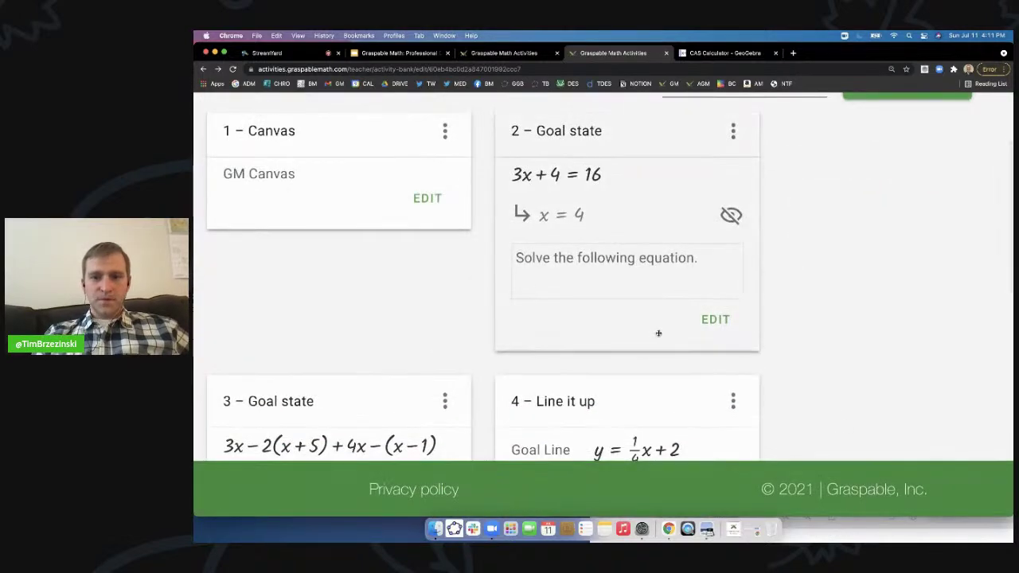
scroll(657, 332, down, 5)
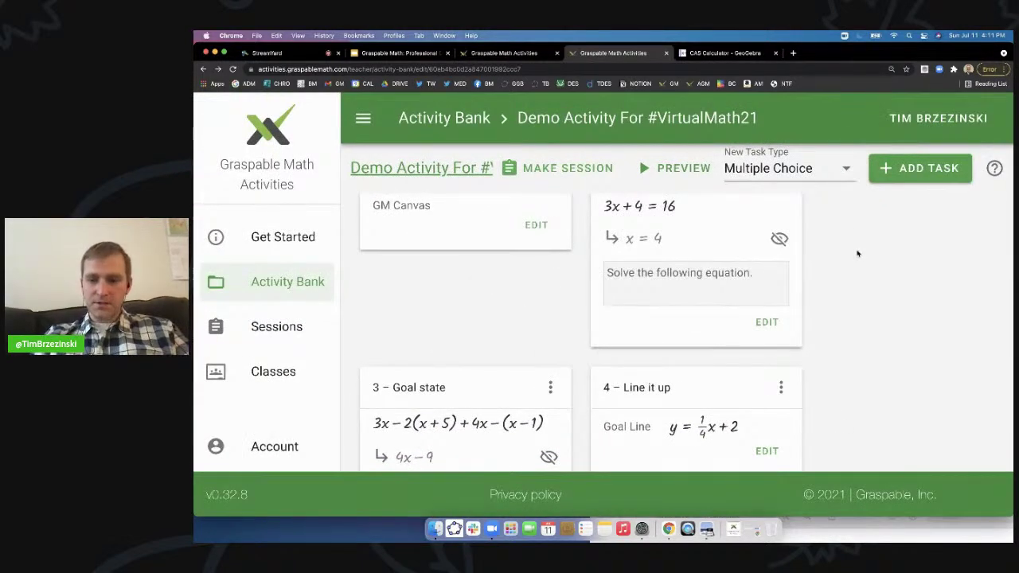
key(super+minus)
key(super+minus)
key(super+minus)
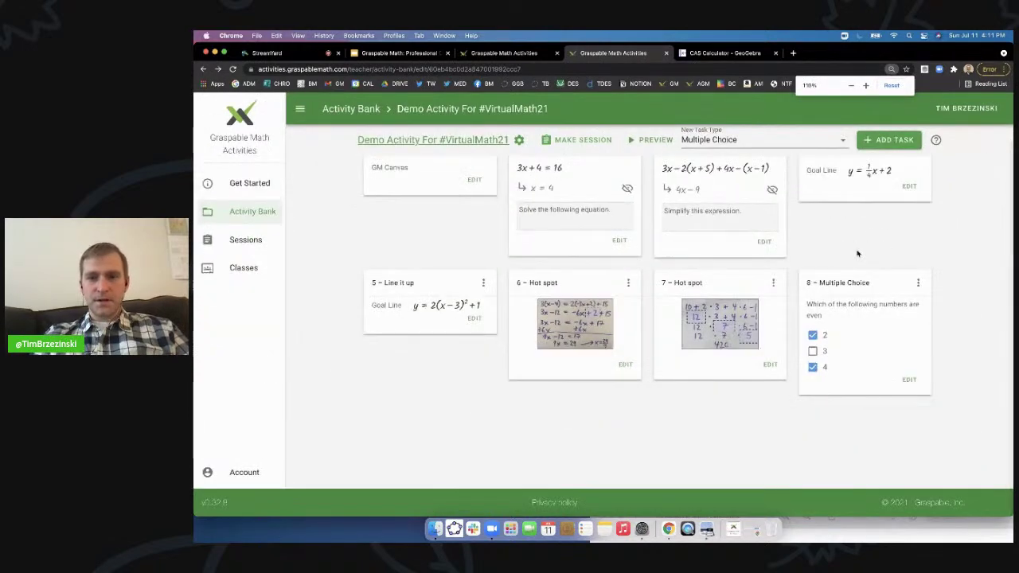
click(826, 140)
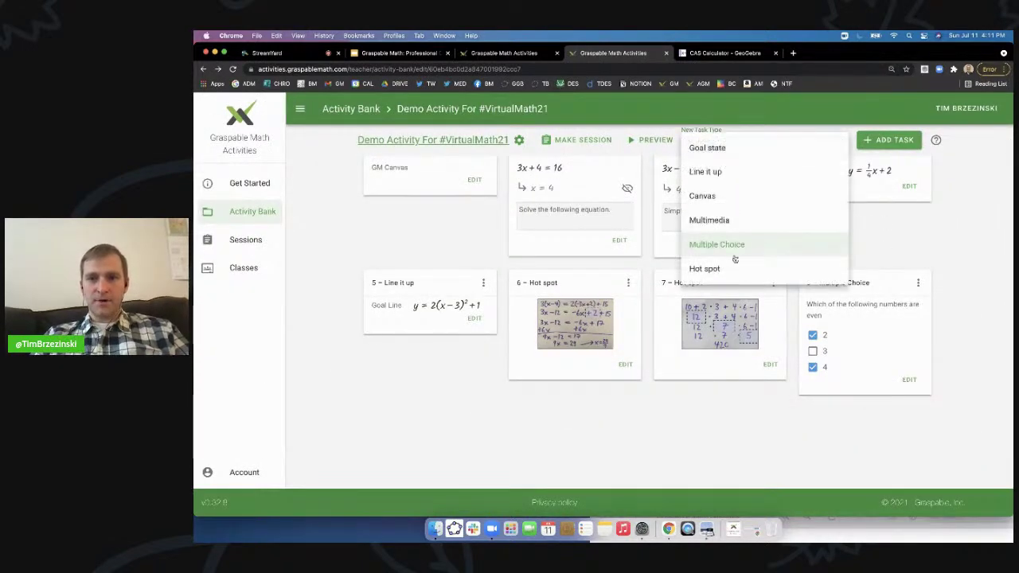
click(770, 219)
click(883, 140)
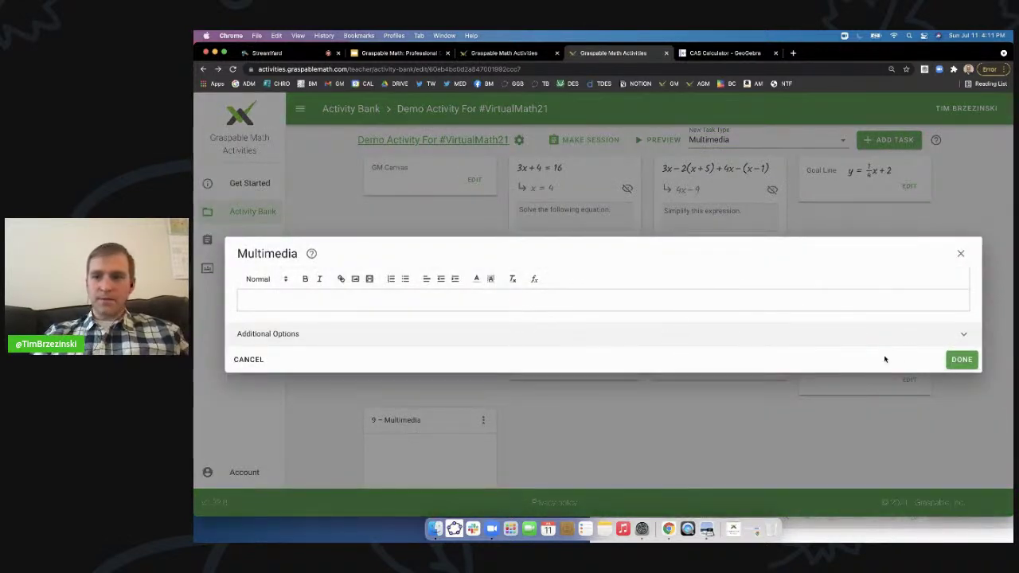
click(960, 253)
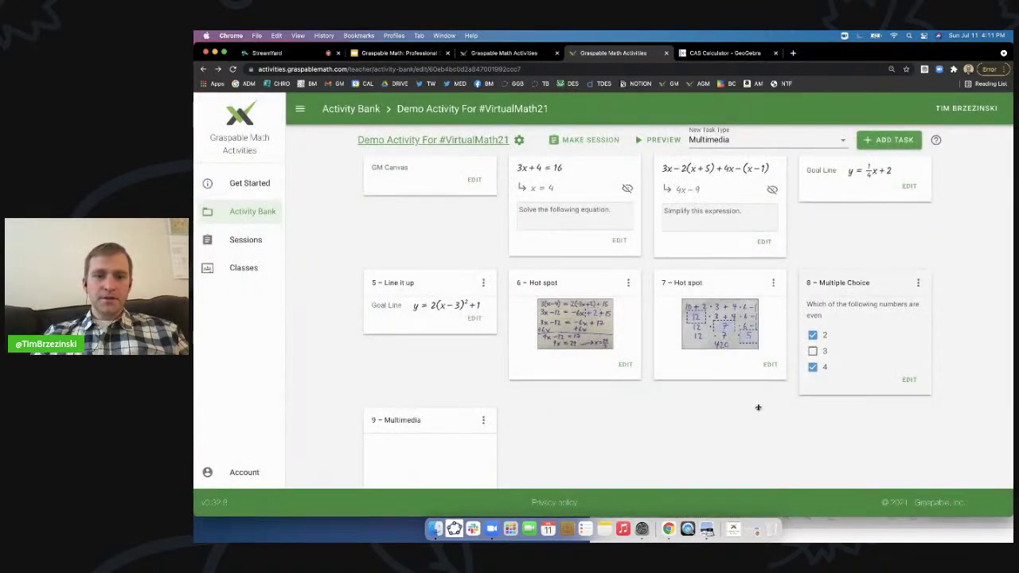
click(483, 419)
click(454, 450)
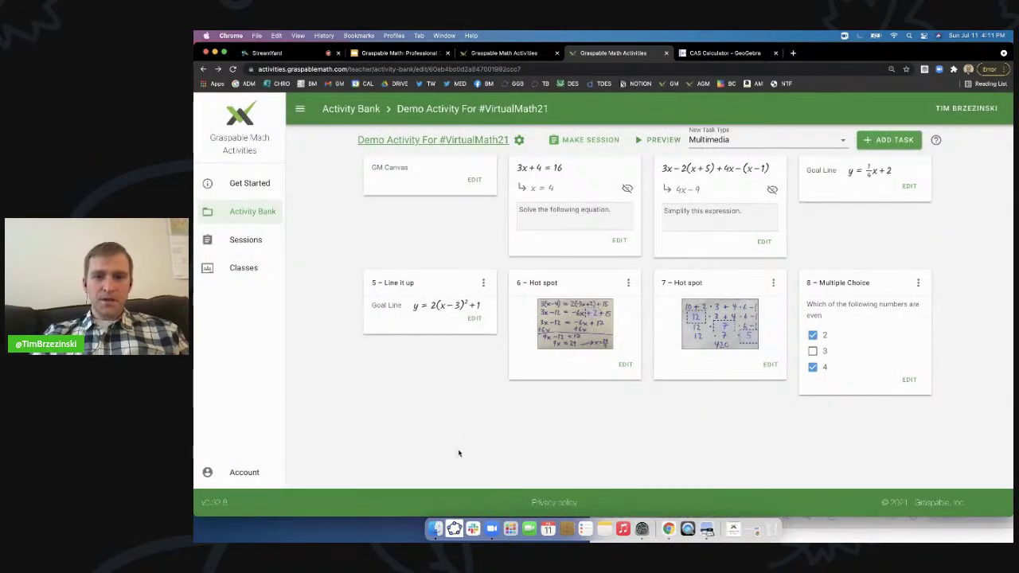
Step: Open the student preview of the activity and examine its list of tasks
click(660, 147)
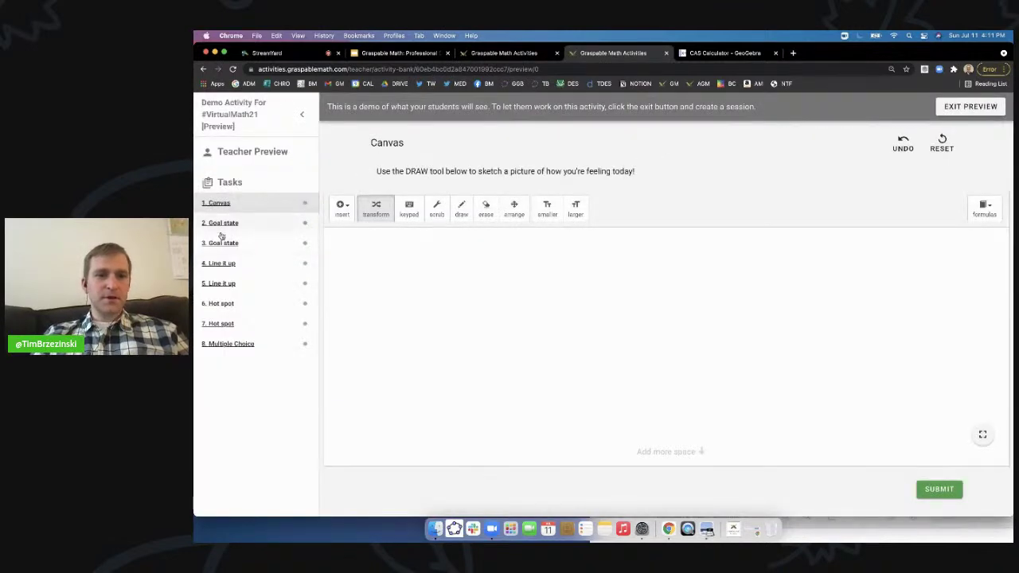
scroll(223, 231, up, 5)
scroll(278, 302, down, 1)
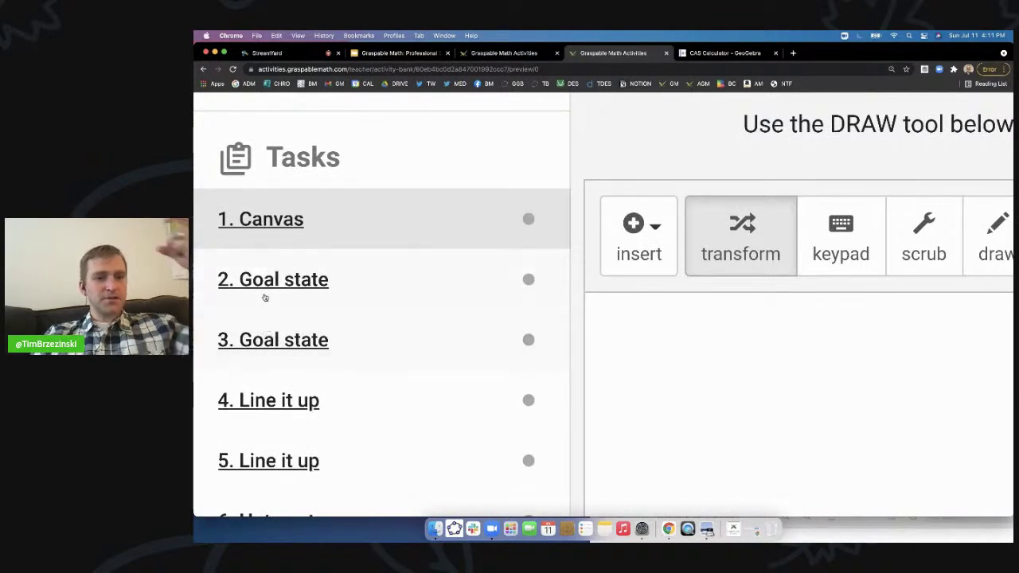
Step: Review the remaining tasks in the student preview's task list and exit the preview
scroll(260, 318, down, 2)
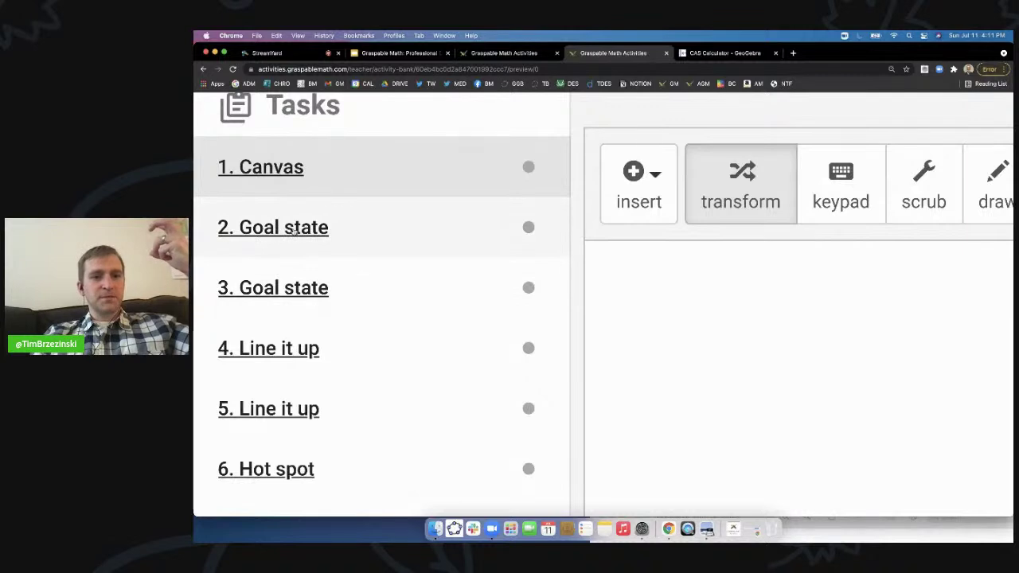
scroll(293, 270, down, 3)
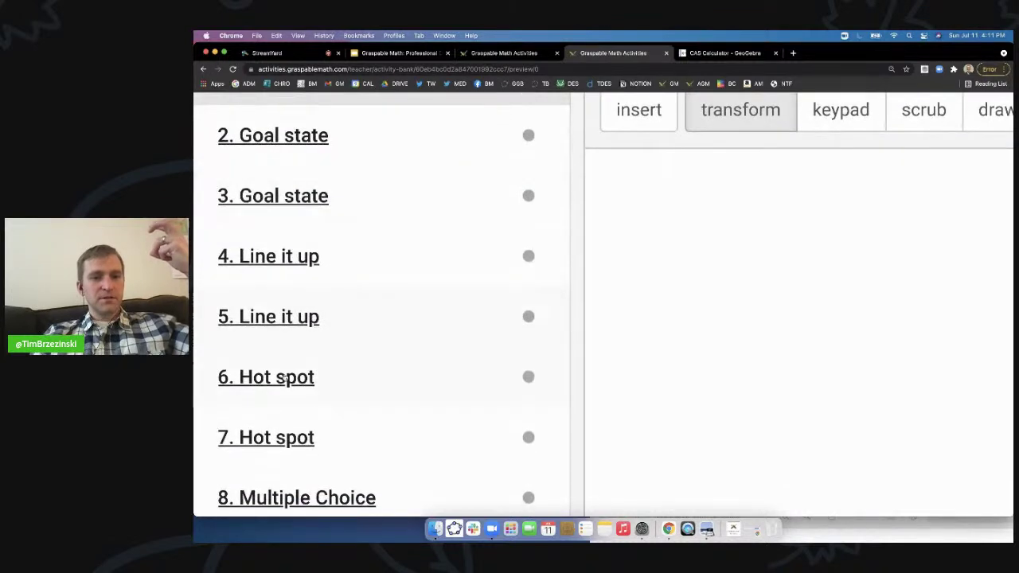
key(super+0)
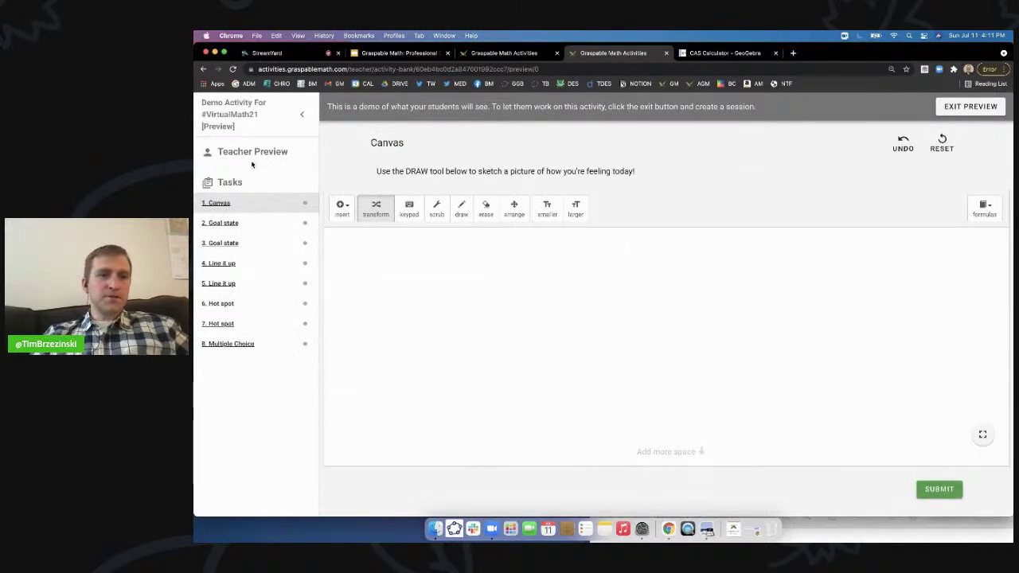
click(963, 108)
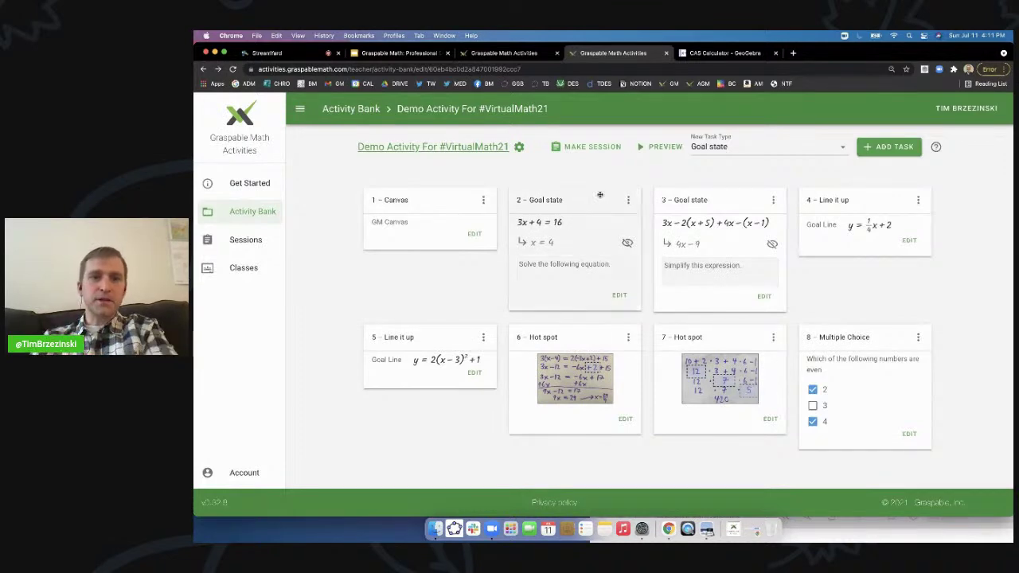
Step: Make the activity public in its Activity Settings, save the change and select the activity's web address
scroll(520, 152, up, 5)
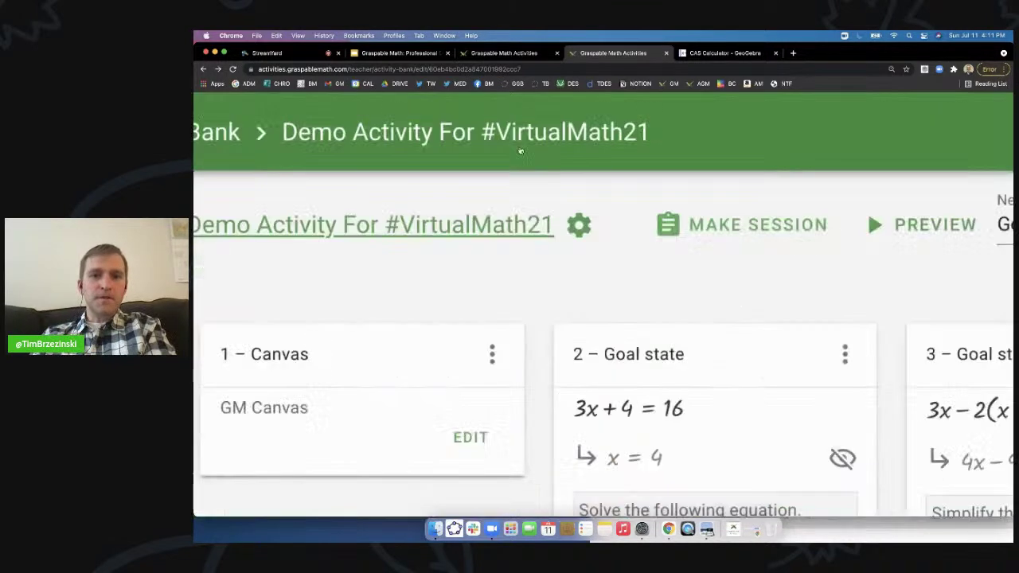
scroll(603, 256, up, 2)
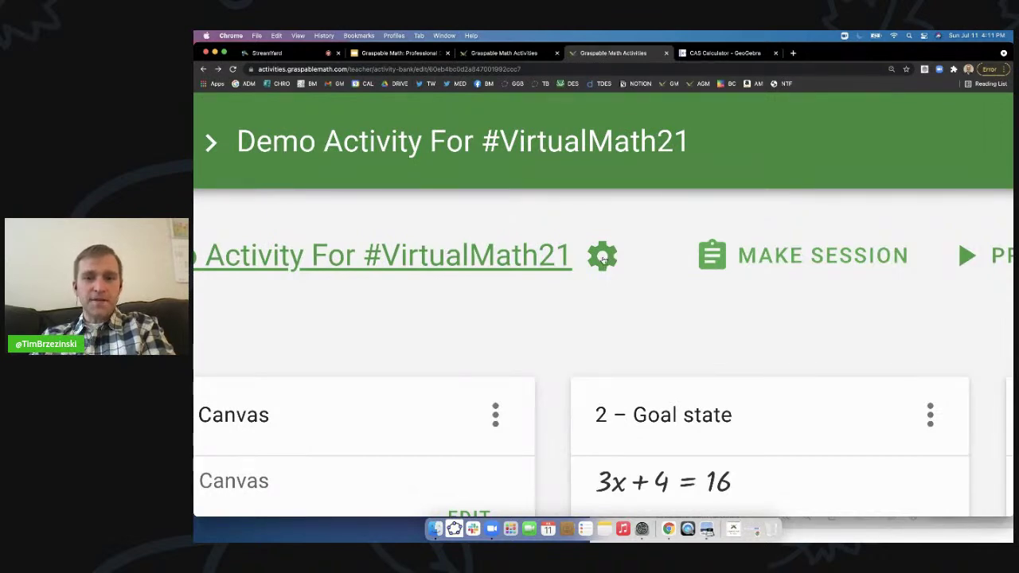
scroll(602, 263, down, 7)
scroll(605, 261, down, 2)
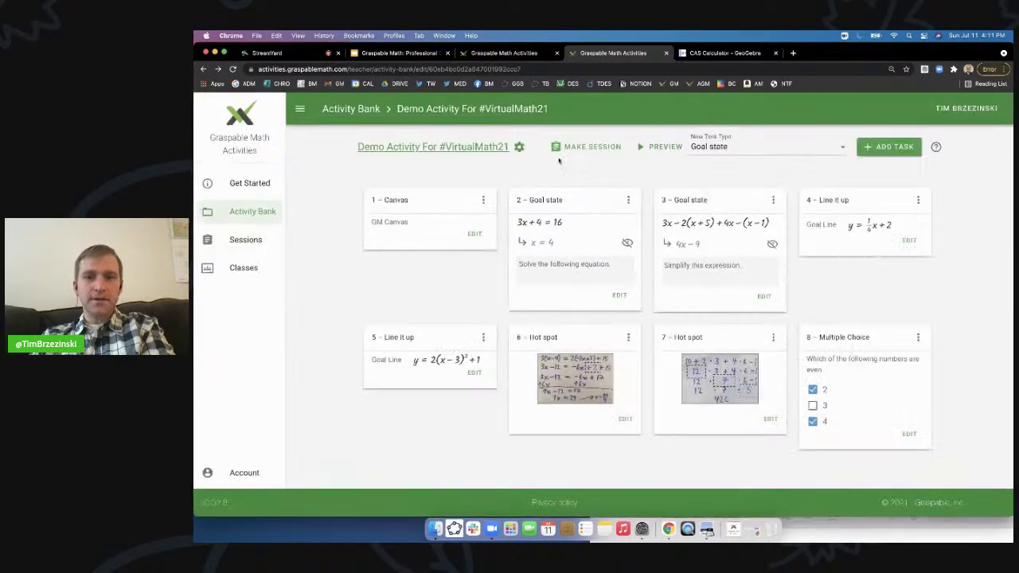
click(519, 146)
click(722, 201)
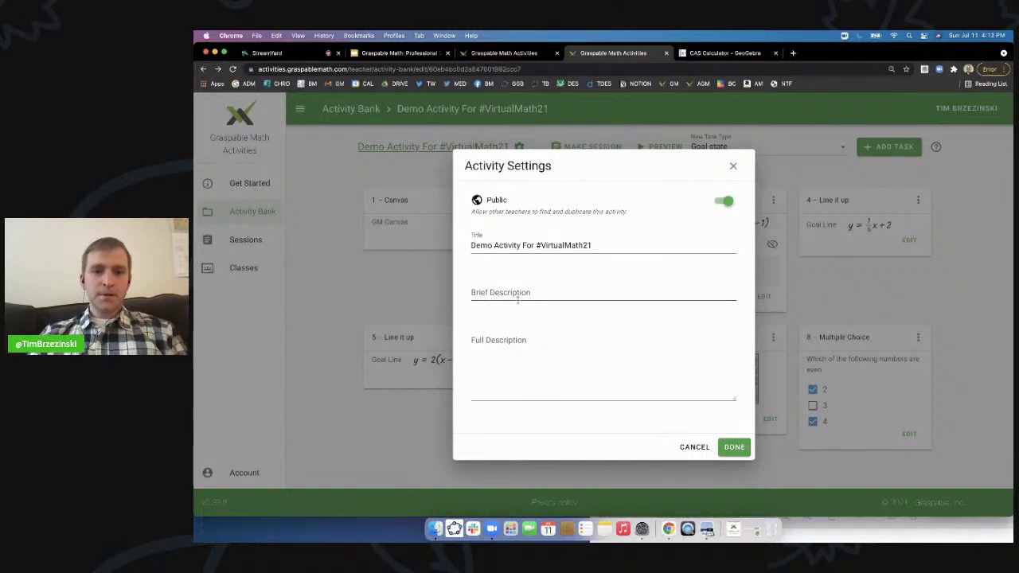
click(738, 448)
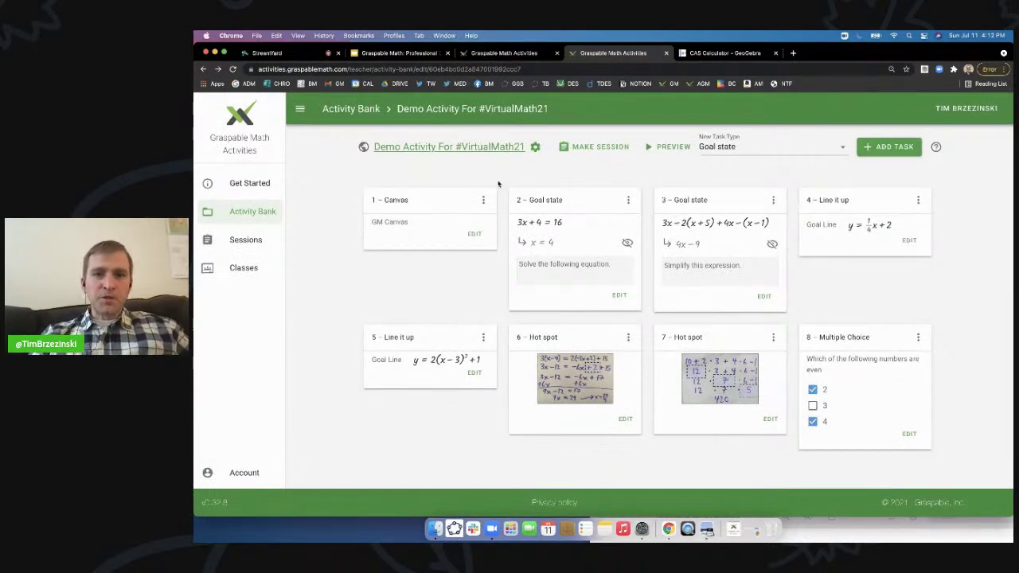
click(524, 70)
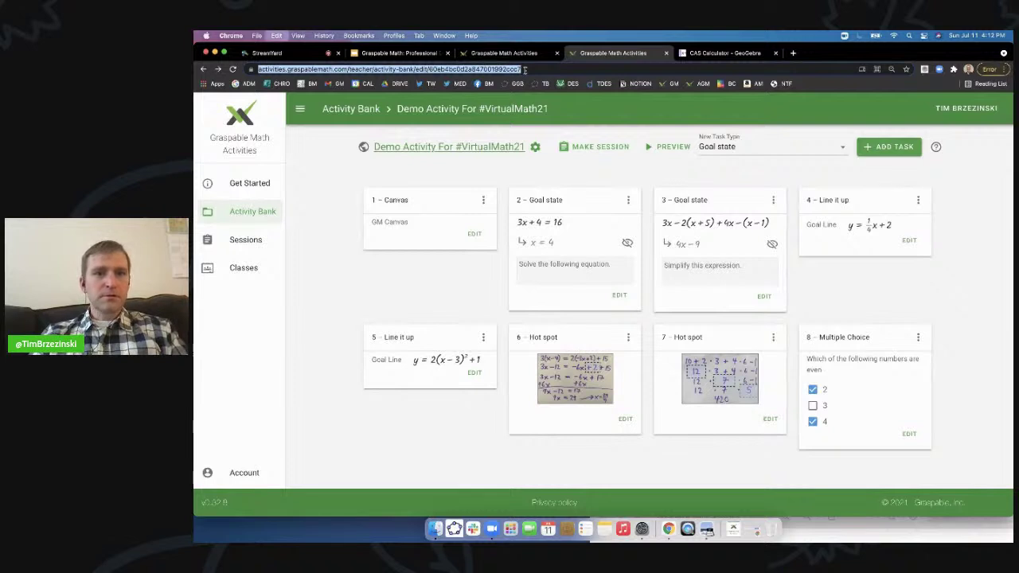
click(322, 288)
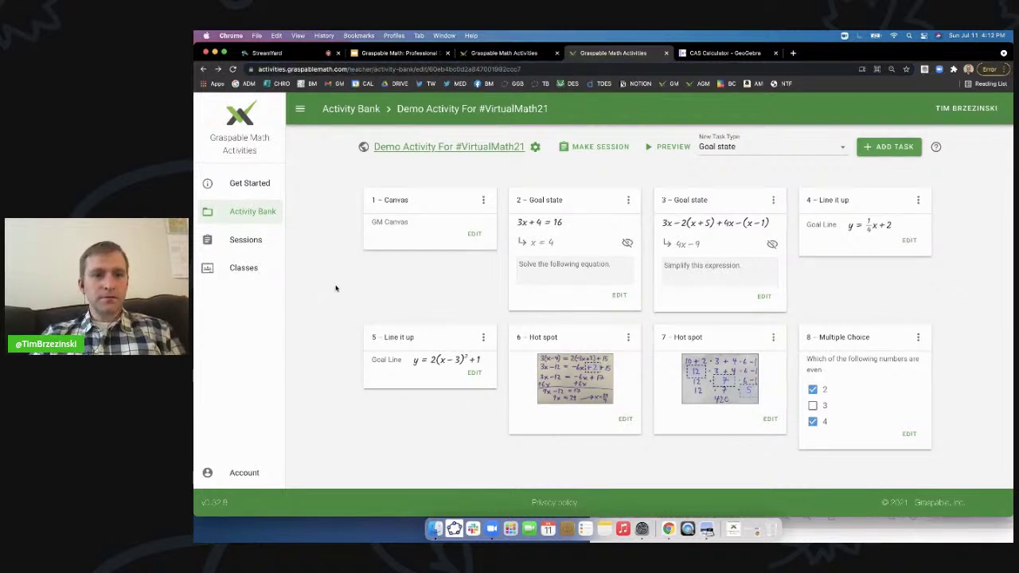
Step: Create a public session named Demo Activity For #VirtualMath21 from the activity, with Assessment mode left off
click(588, 149)
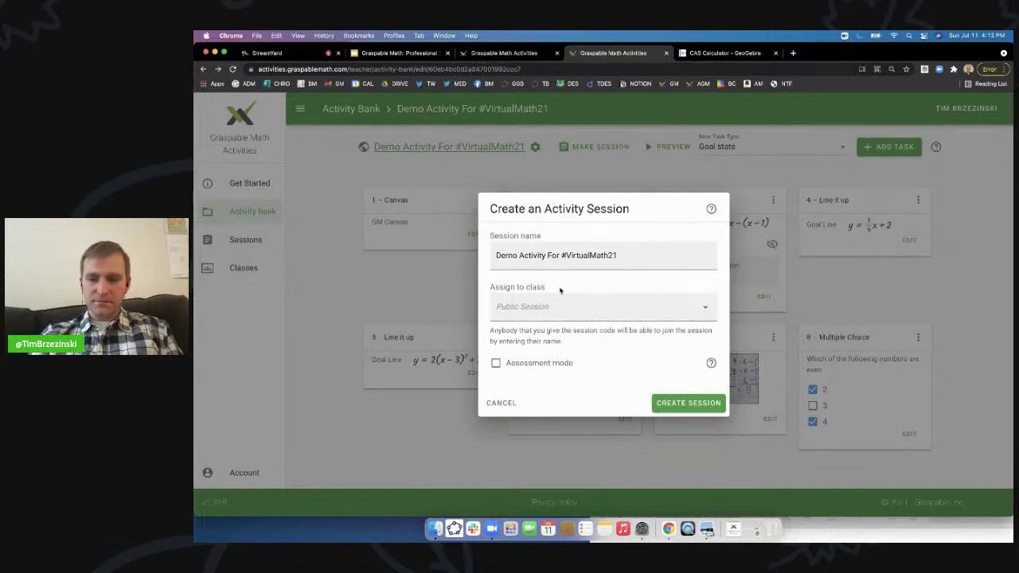
key(super+equal)
key(super+equal)
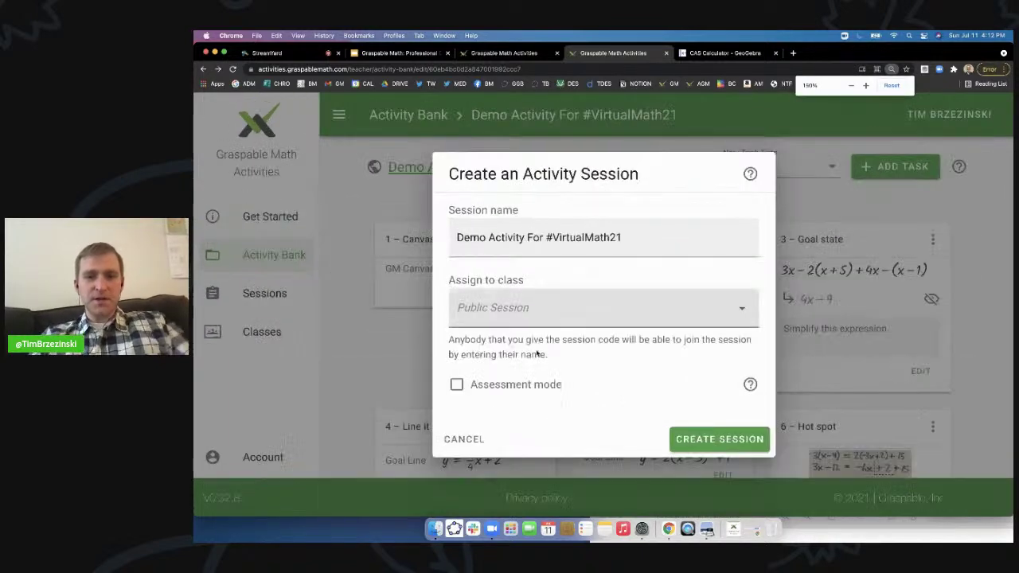
click(456, 384)
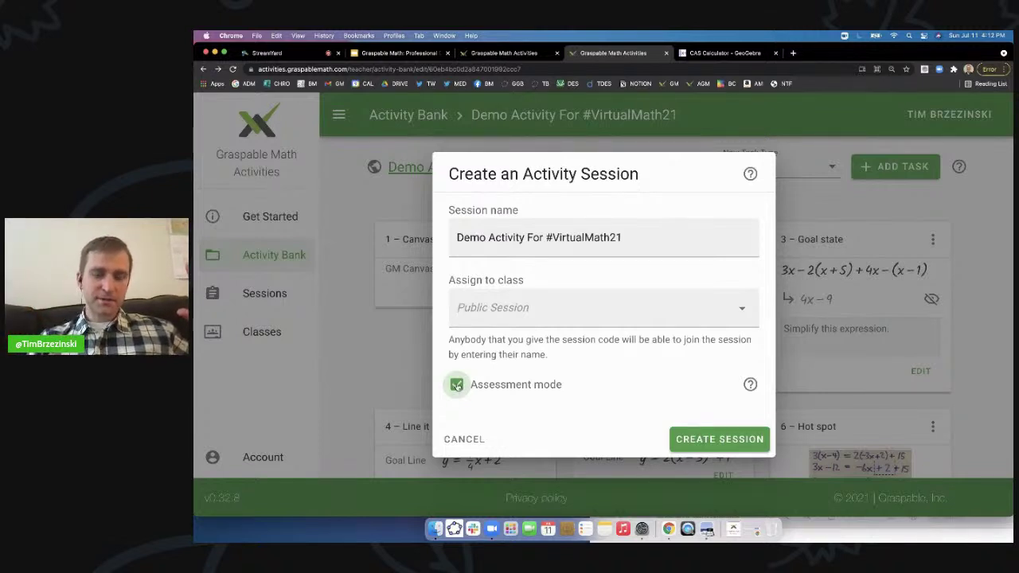
click(456, 385)
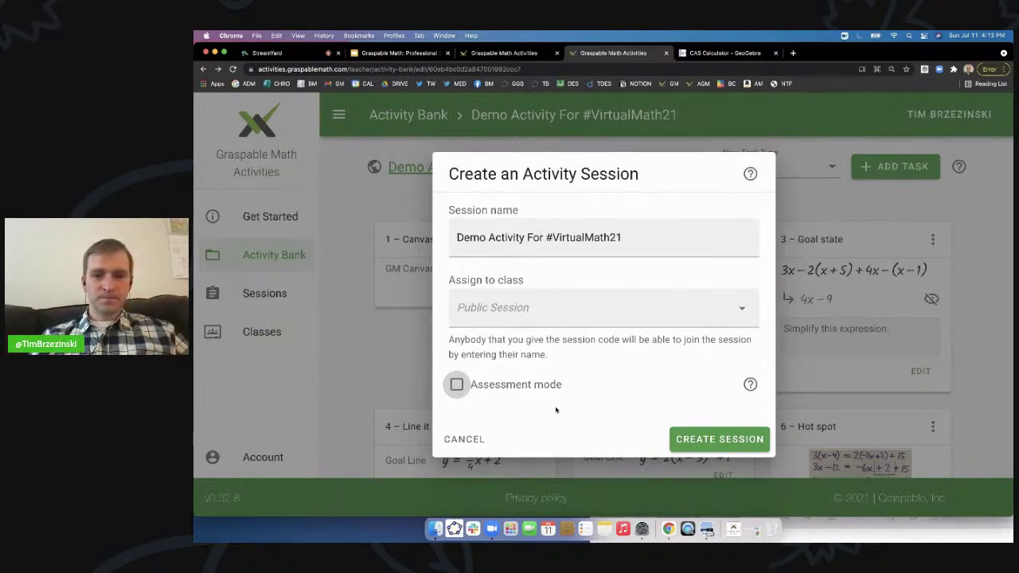
click(715, 443)
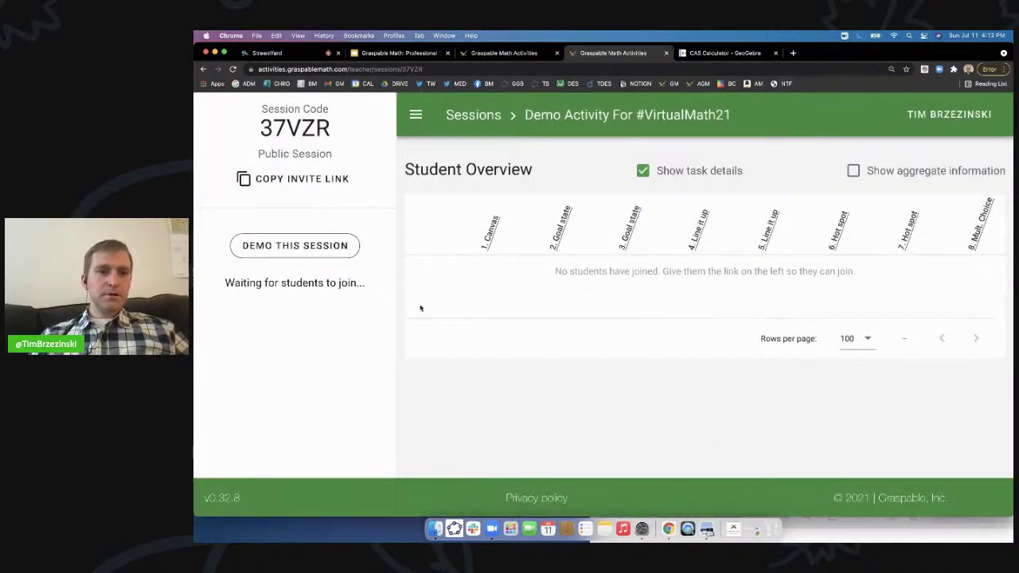
Step: Copy the session's invite link and post it in the StreamYard comments after the message "Come check out this session as a student!"
click(304, 179)
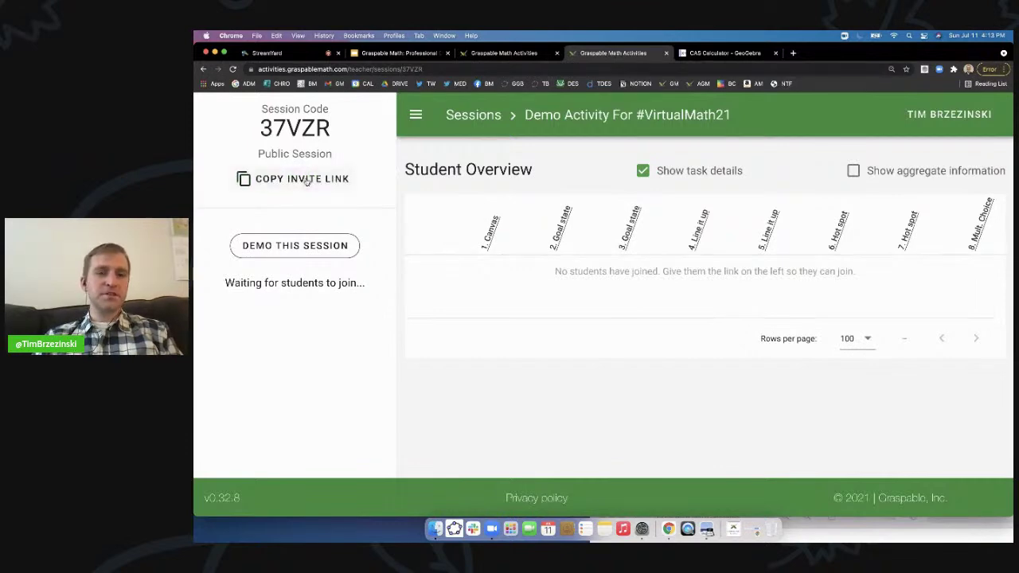
click(274, 54)
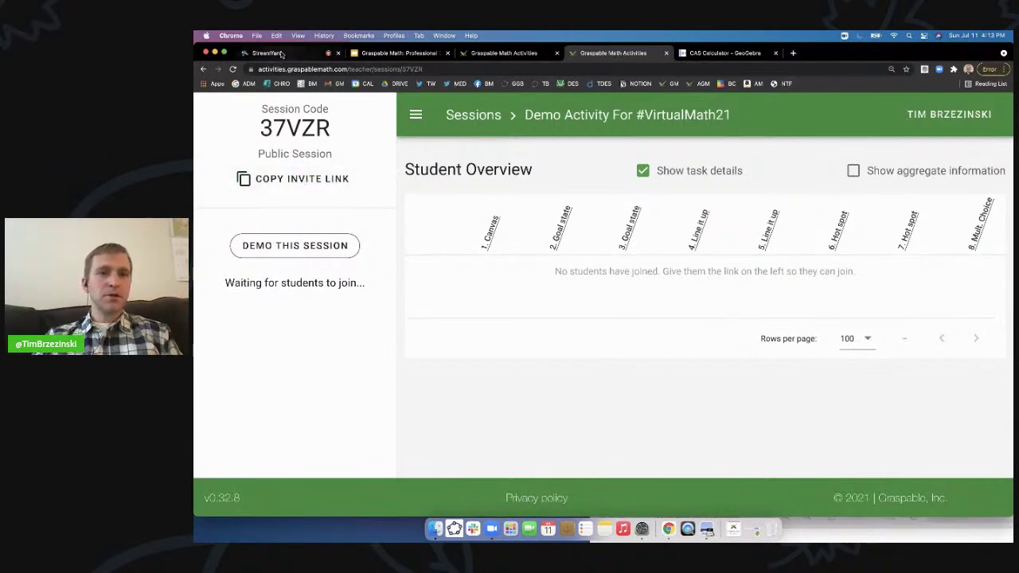
click(850, 486)
text(Code check out this)
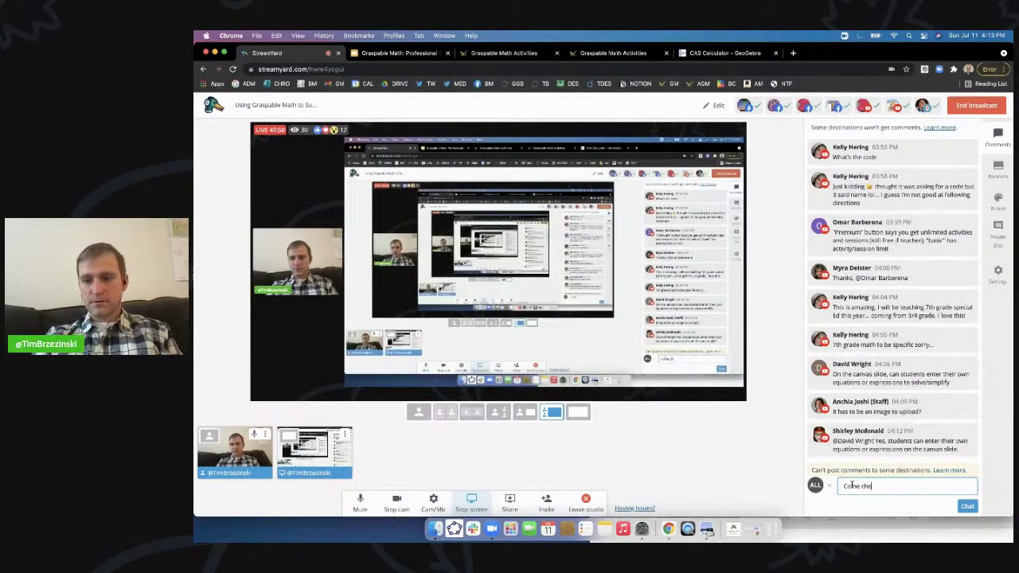
text( session a)
text(s a stu)
text(uden)
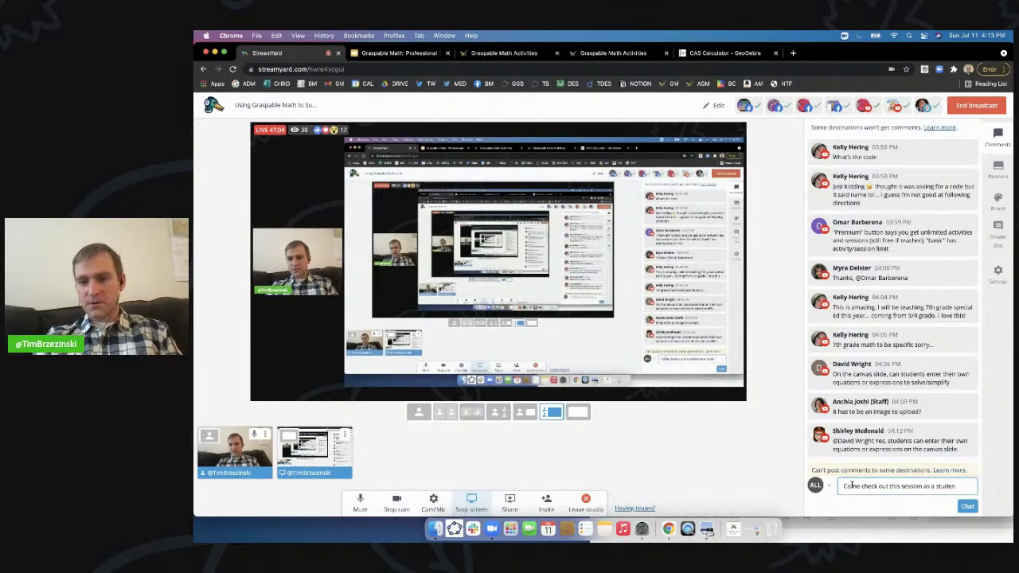
text(t!)
key(super+v)
key(Return)
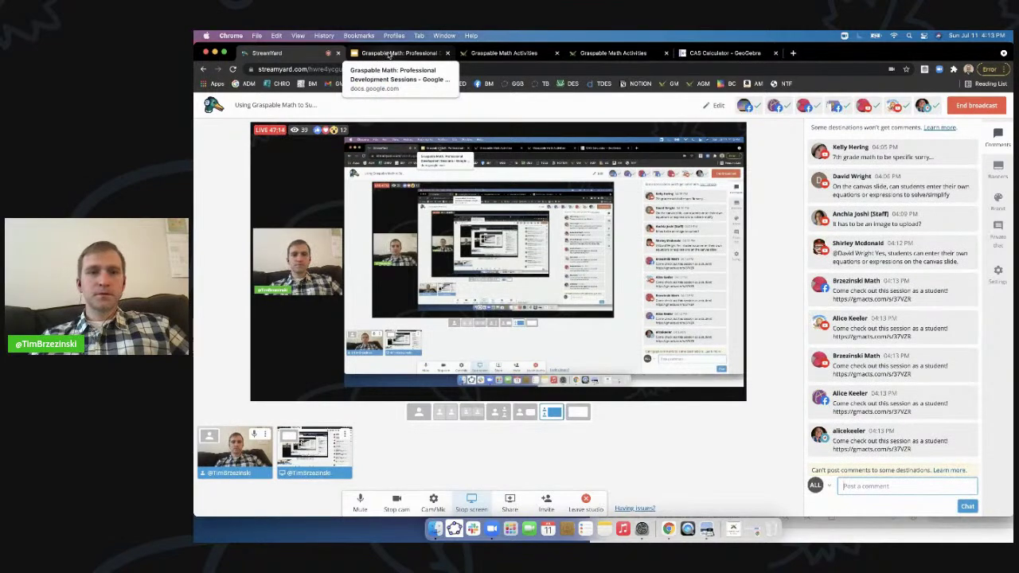
Step: Return to the session's Student Overview in Graspable Math and watch for students joining
click(388, 54)
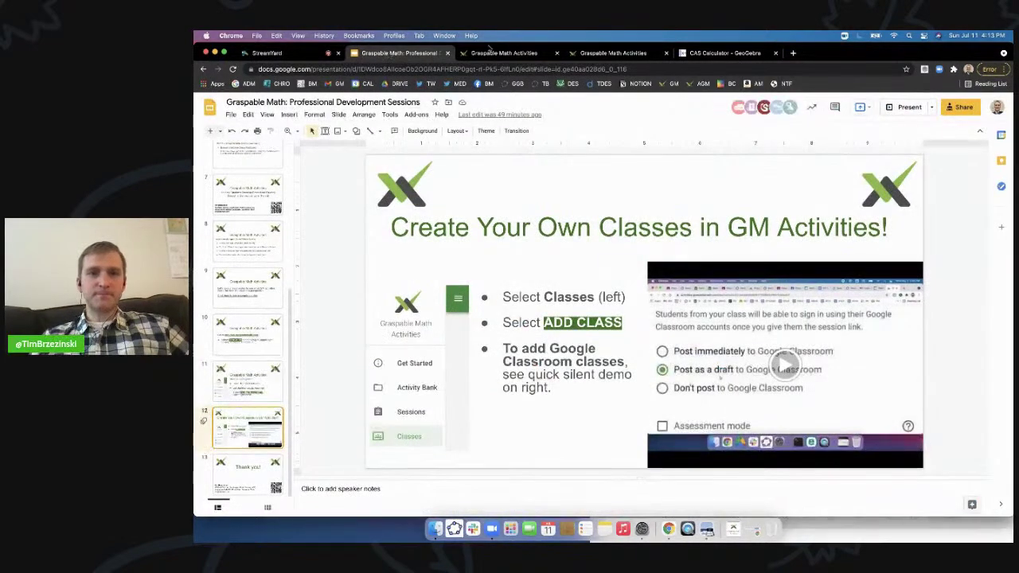
click(515, 55)
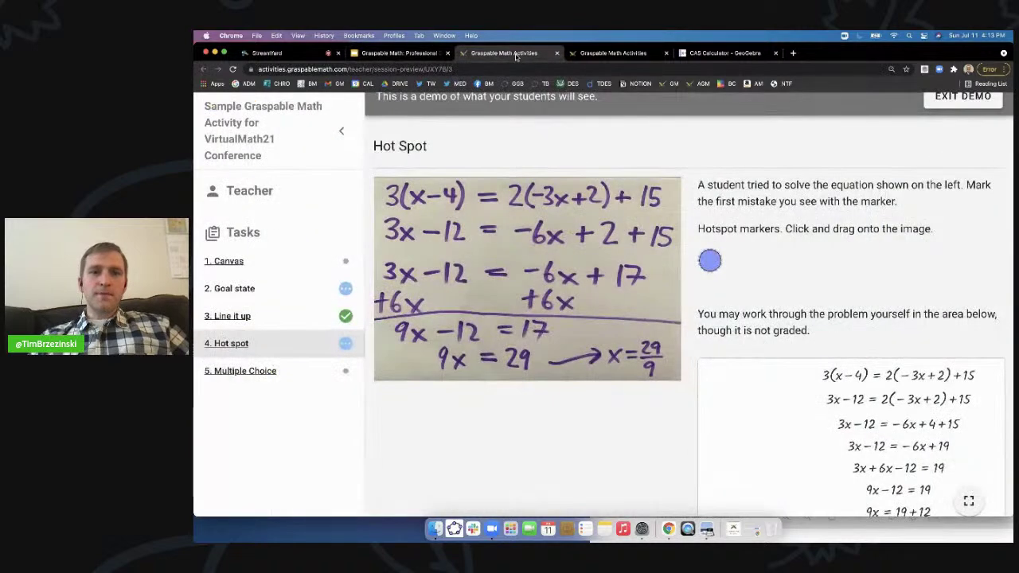
click(612, 53)
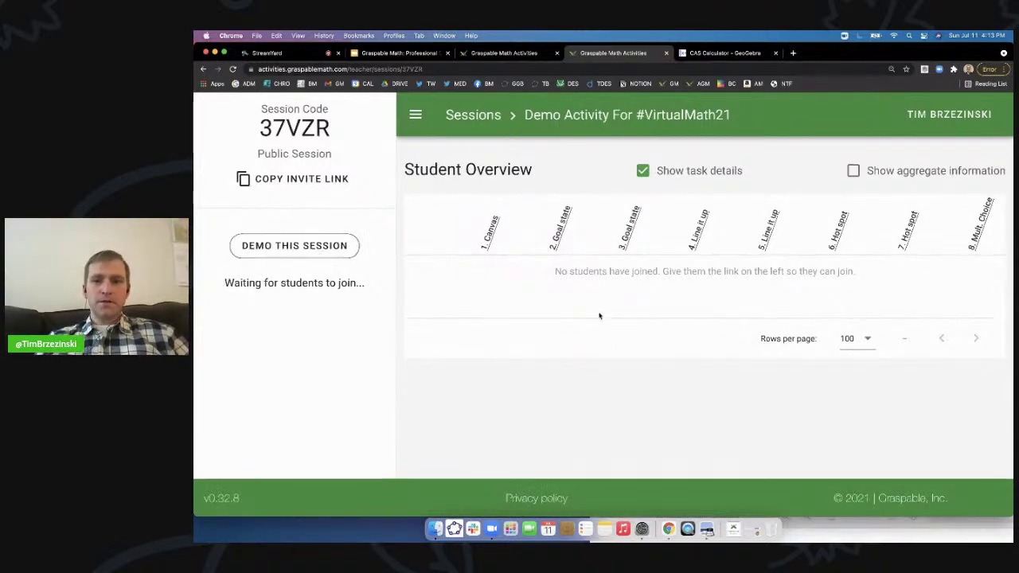
scroll(599, 316, up, 3)
scroll(600, 316, down, 3)
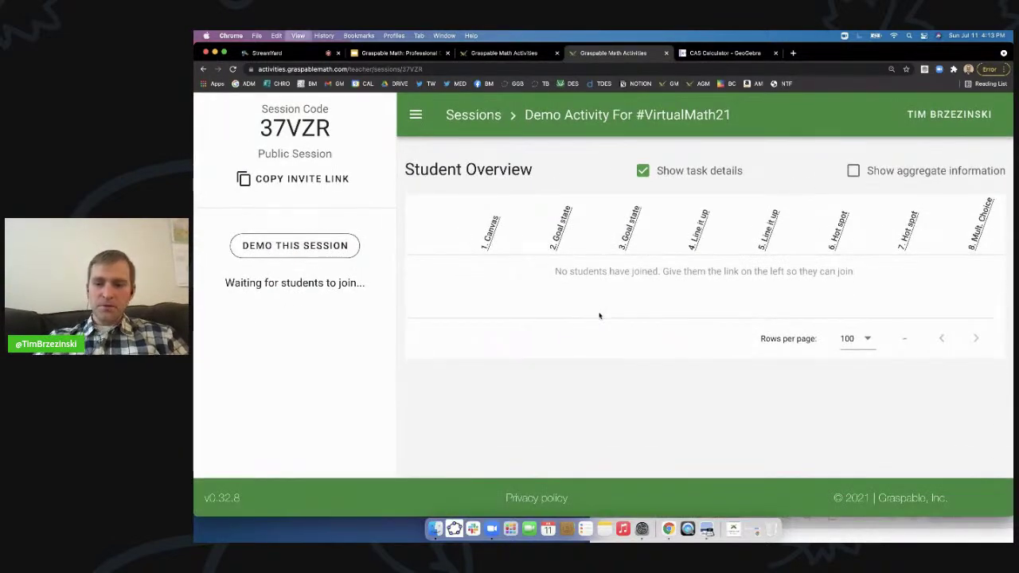
scroll(600, 316, down, 2)
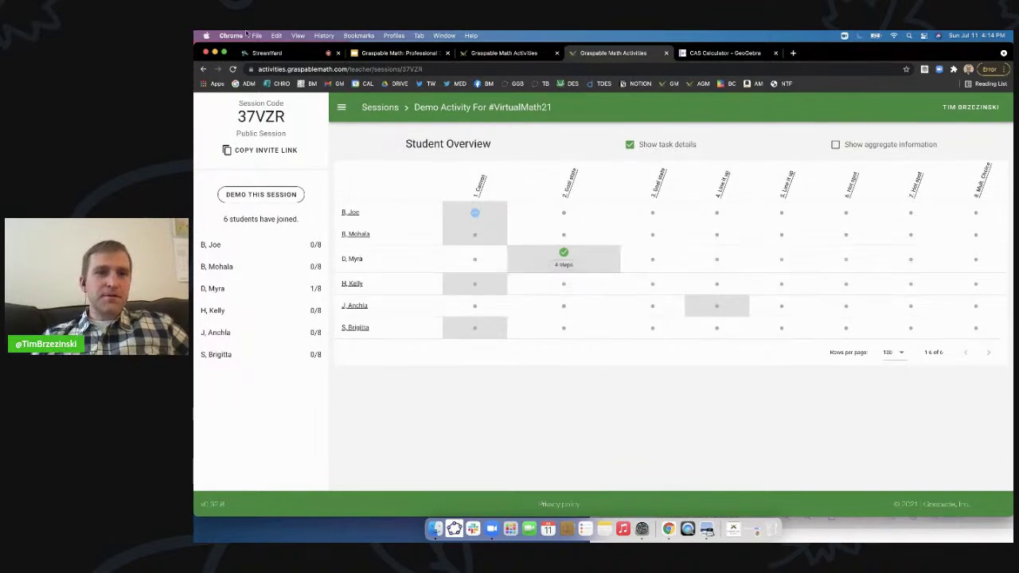
Step: Check the StreamYard comments and return to the live session overview in Graspable Math
click(260, 55)
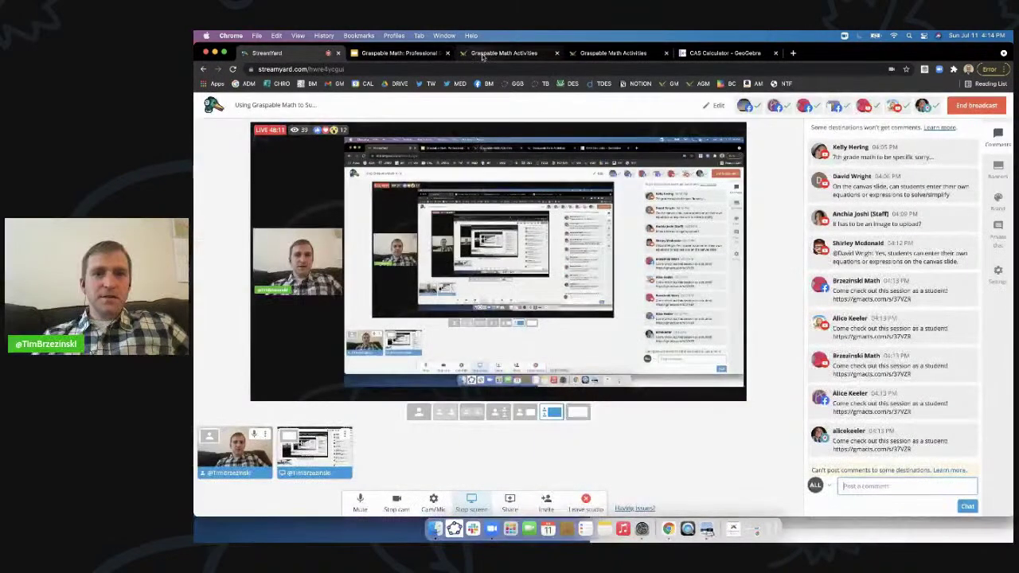
click(482, 55)
click(407, 55)
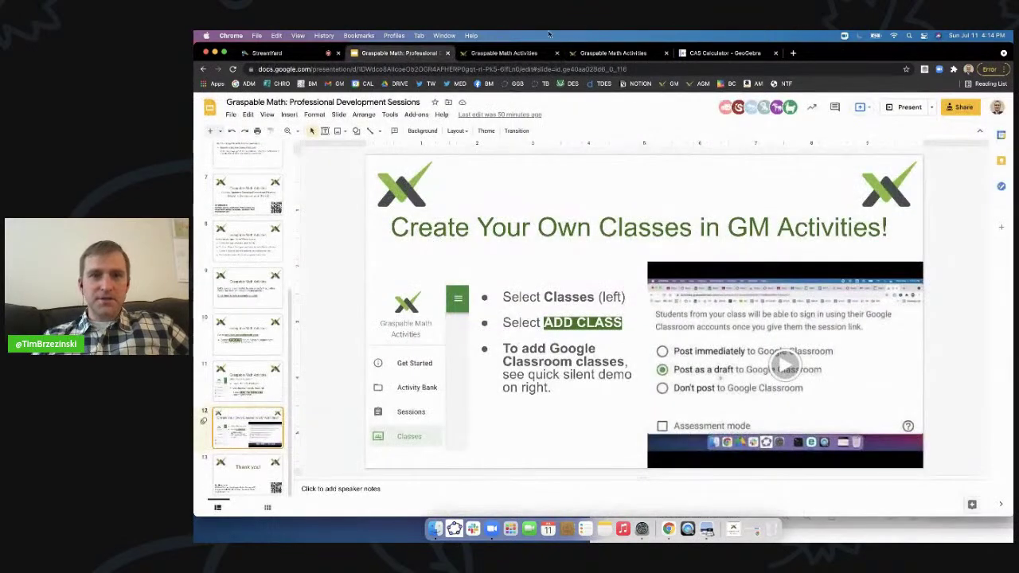
click(518, 54)
click(611, 52)
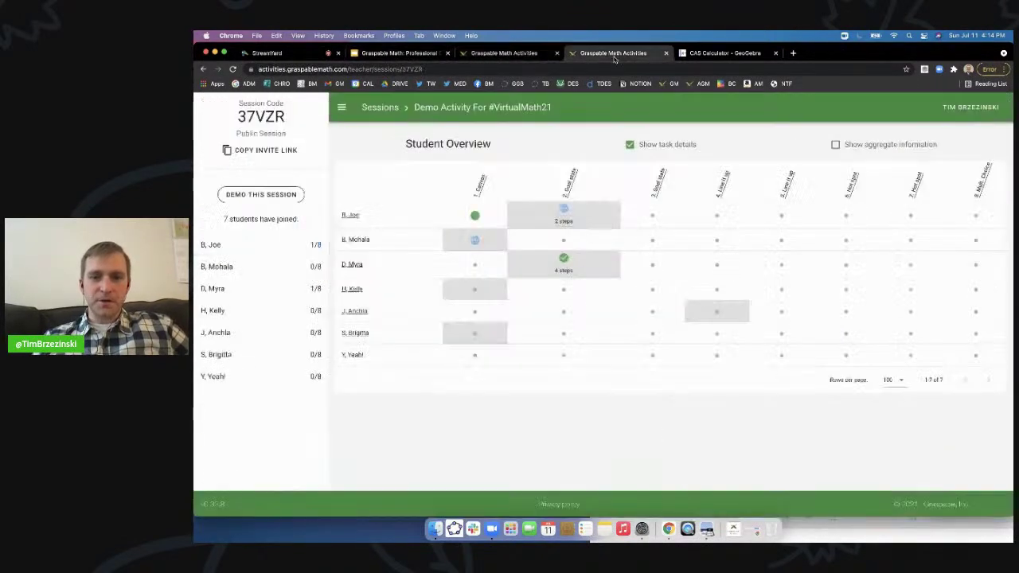
Step: Examine the students' progress on each task in the overview and view the thumbnails of the two Hot spot tasks
scroll(561, 266, up, 5)
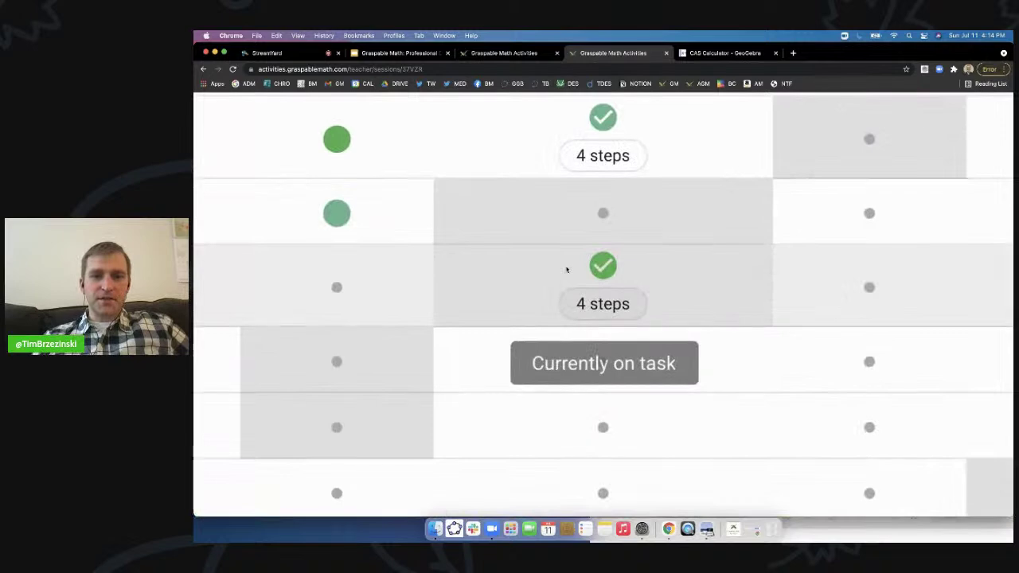
scroll(602, 301, up, 4)
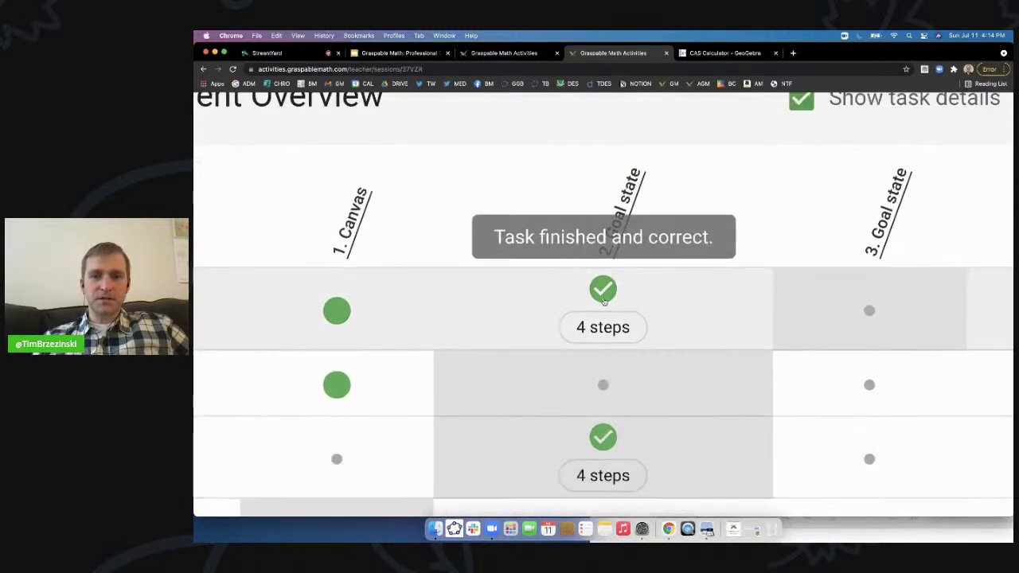
scroll(603, 302, down, 1)
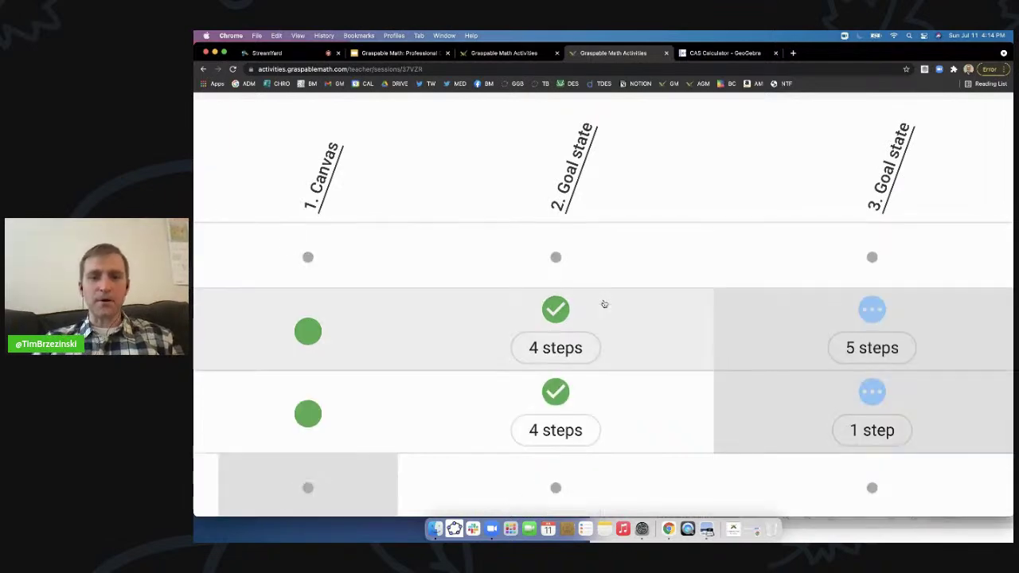
key(super+0)
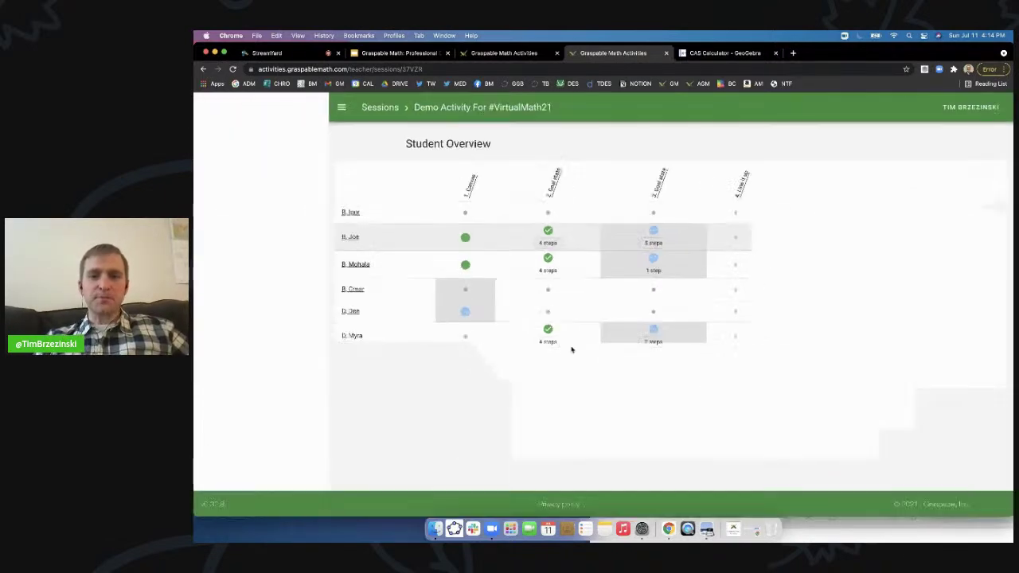
scroll(589, 389, down, 3)
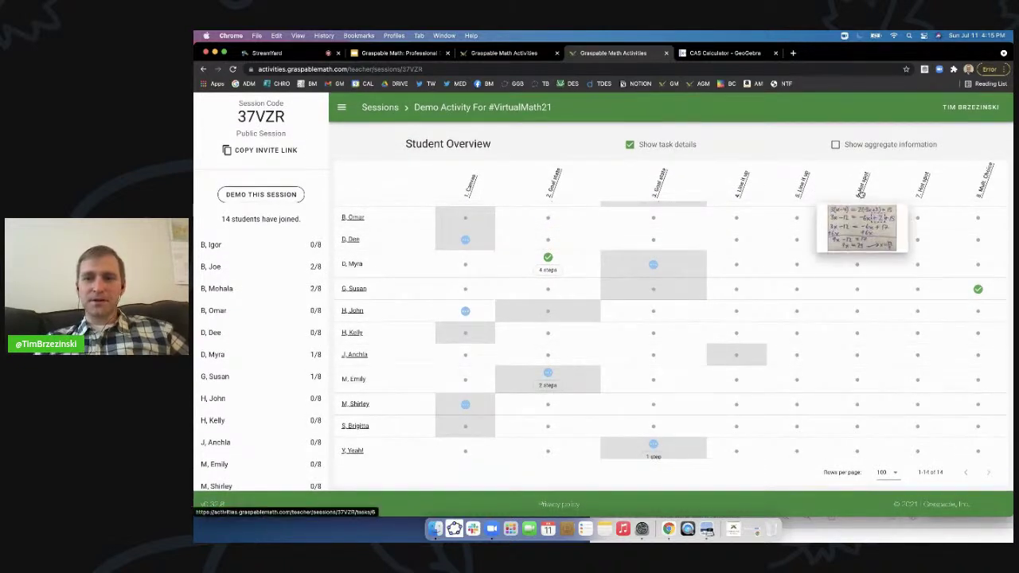
mouse_move(924, 187)
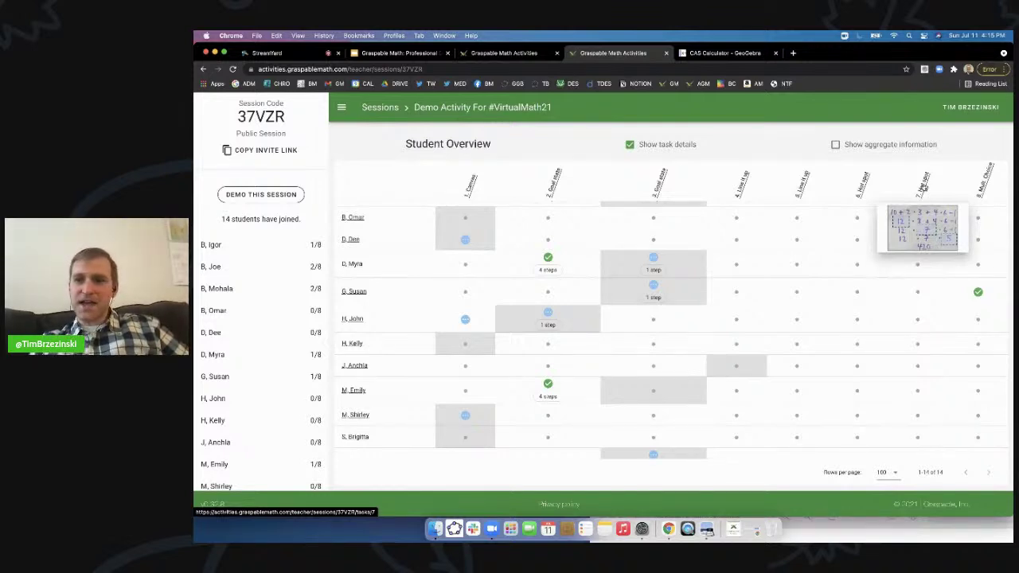
Step: Open the Task 7 hot spot results and examine the Student Work Summary and the individual student work cards
click(923, 187)
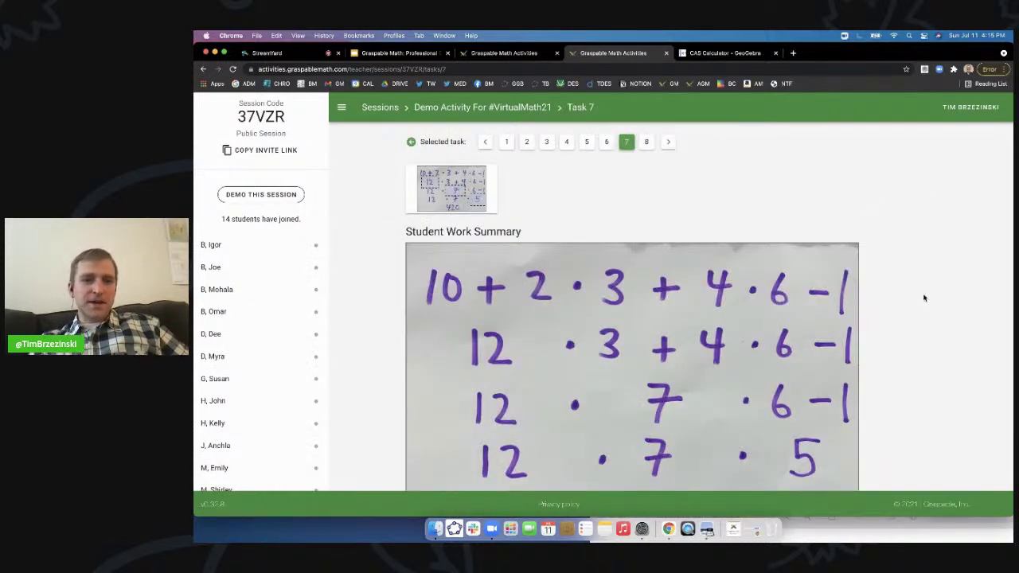
scroll(924, 297, down, 2)
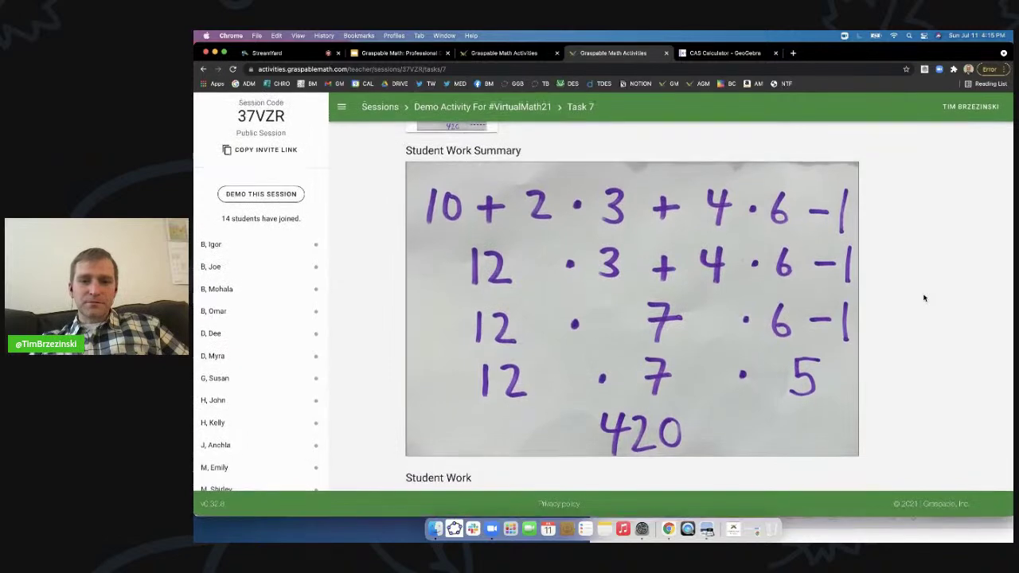
scroll(924, 298, up, 2)
scroll(923, 298, down, 2)
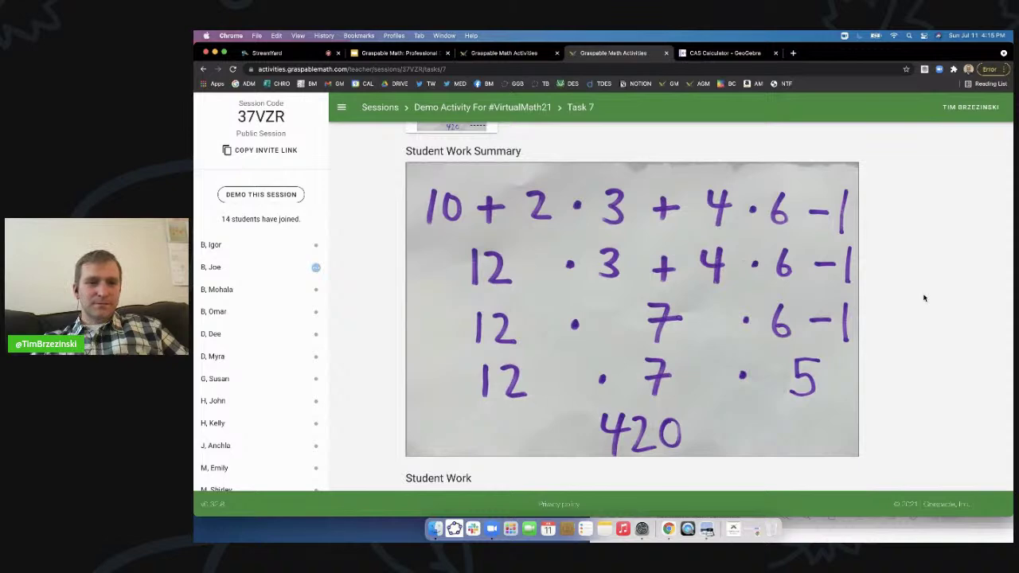
scroll(984, 355, down, 5)
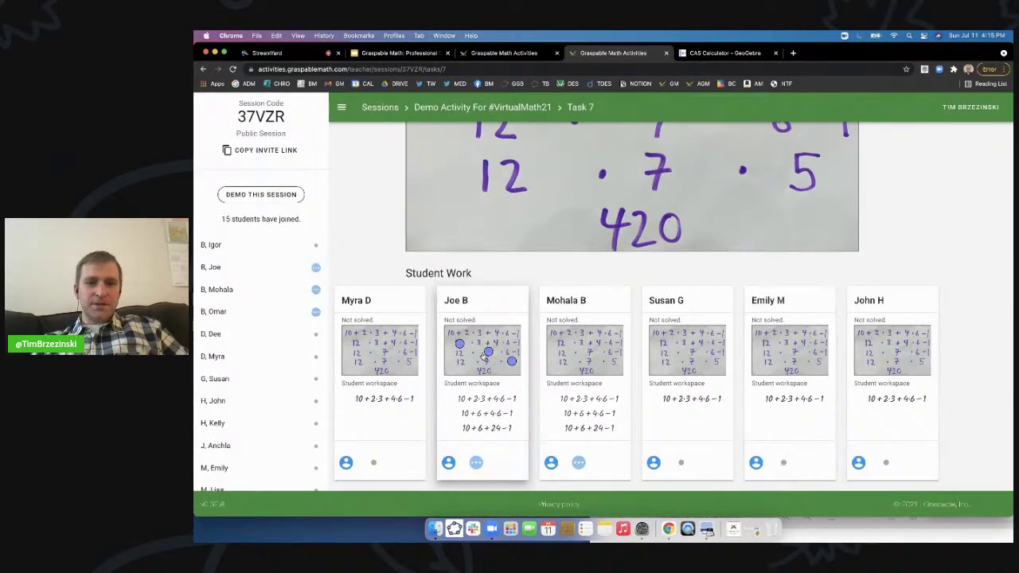
scroll(484, 356, up, 5)
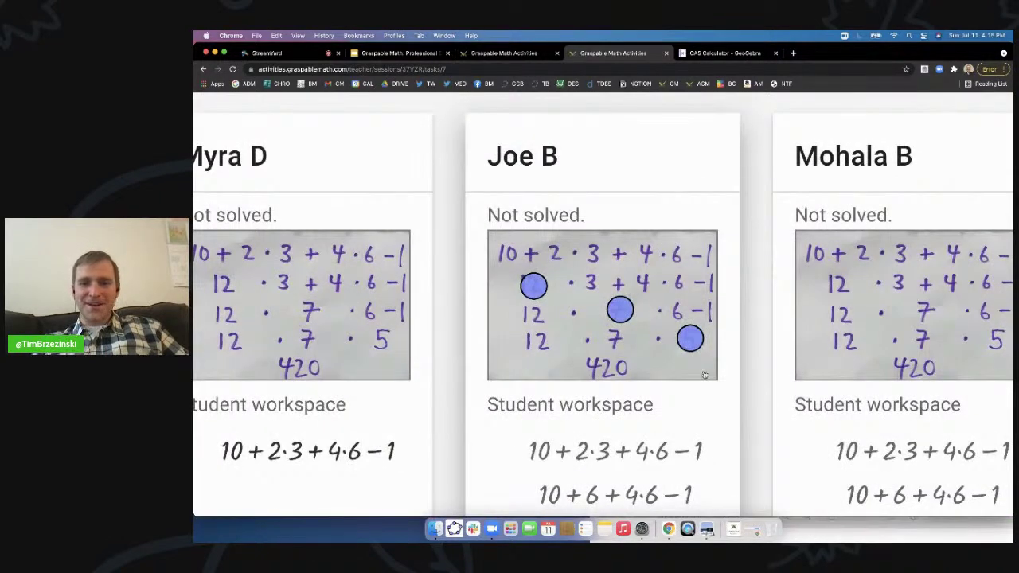
scroll(705, 375, down, 5)
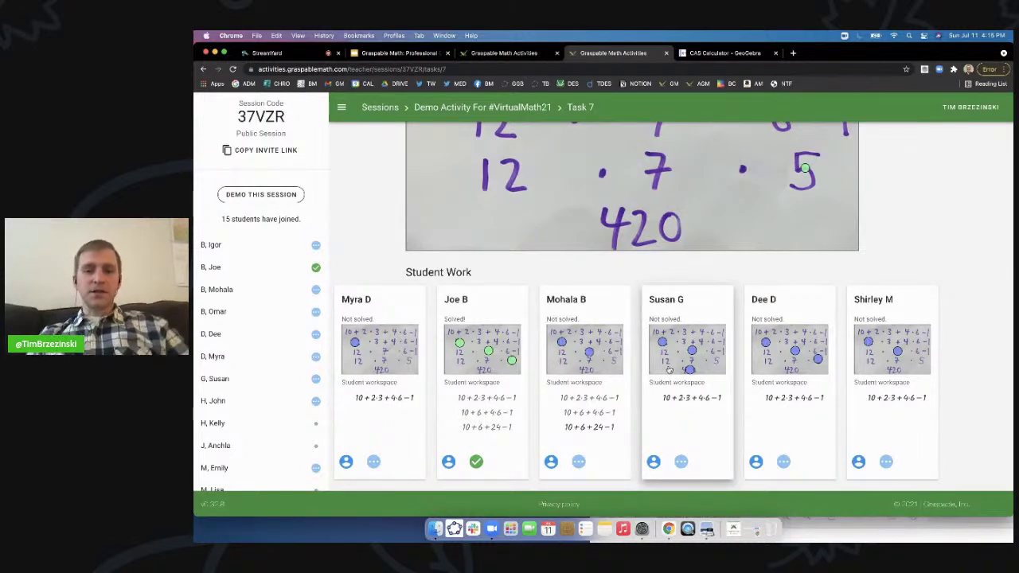
scroll(670, 372, down, 5)
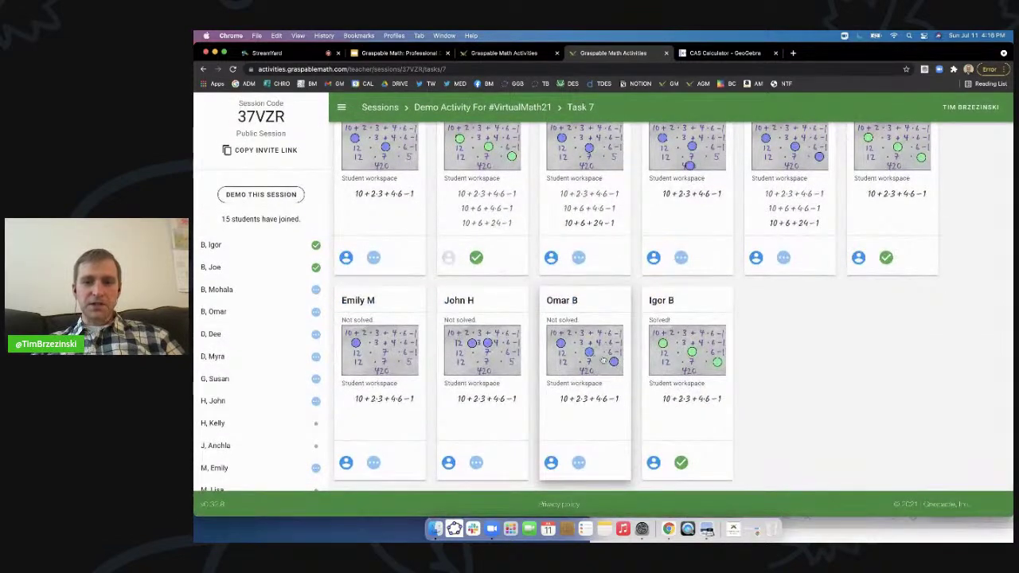
scroll(689, 350, up, 3)
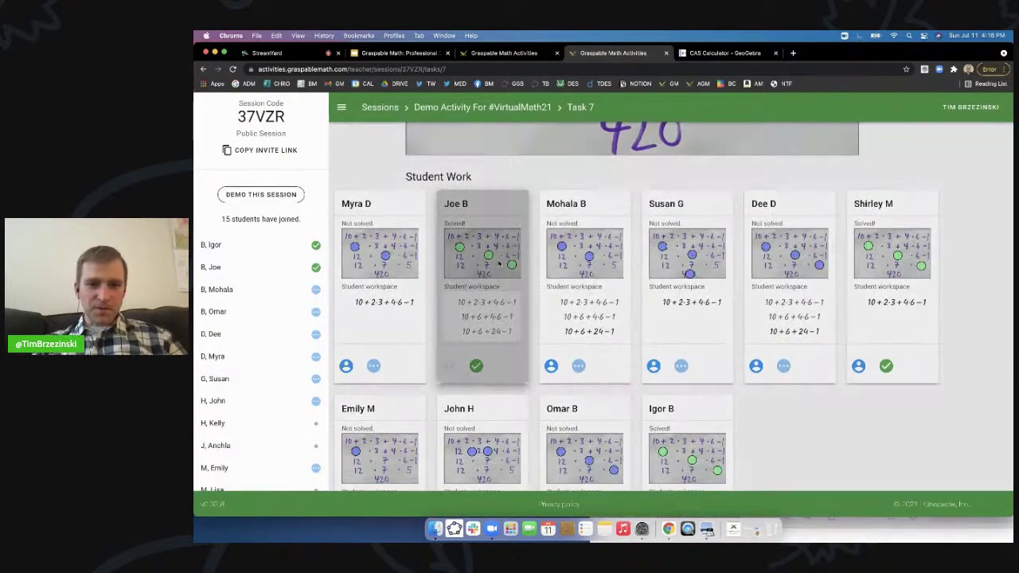
Step: View the second student's solved Task 7 work enlarged, close it and check the remaining student cards
click(499, 264)
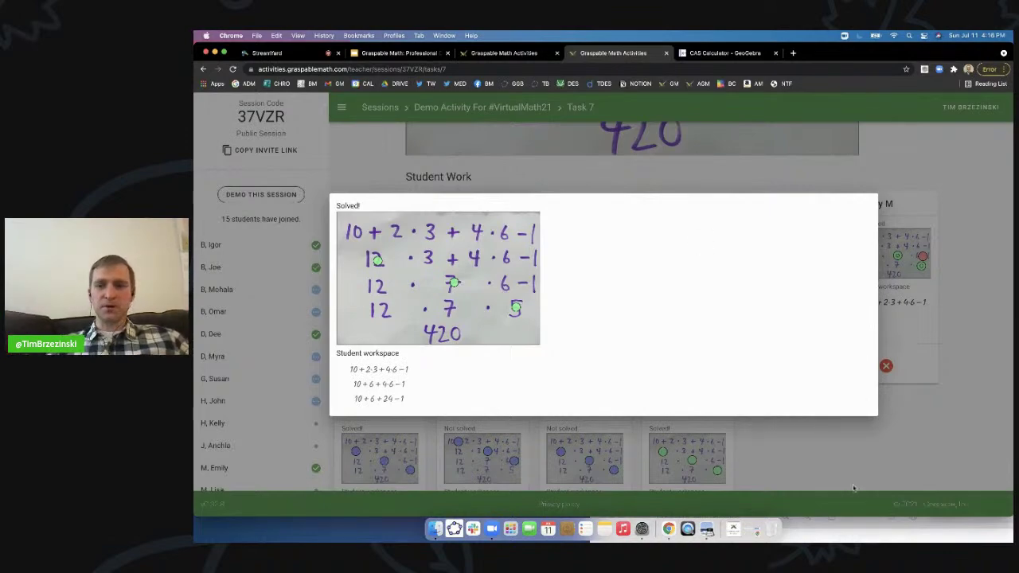
click(800, 458)
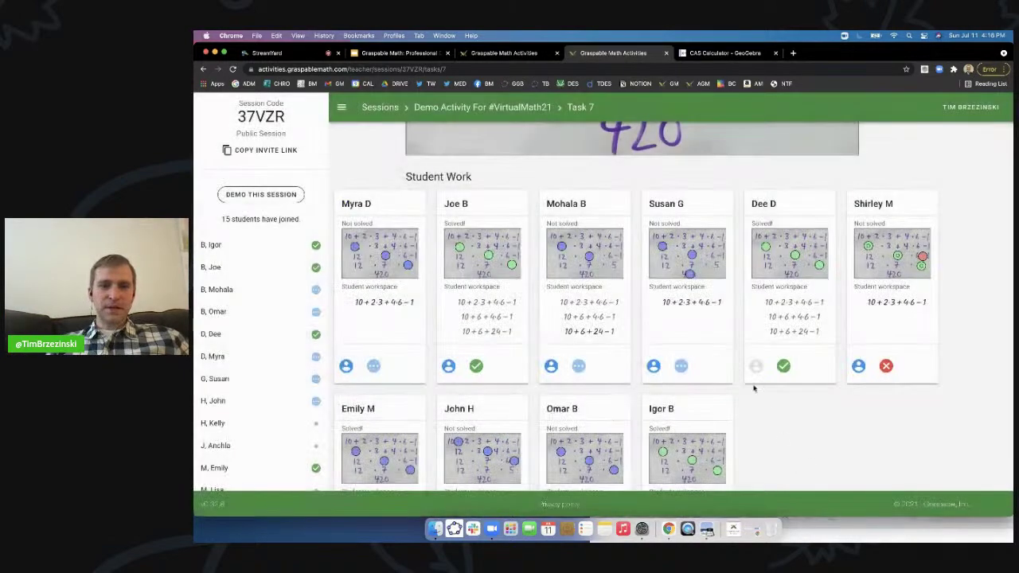
scroll(756, 398, down, 3)
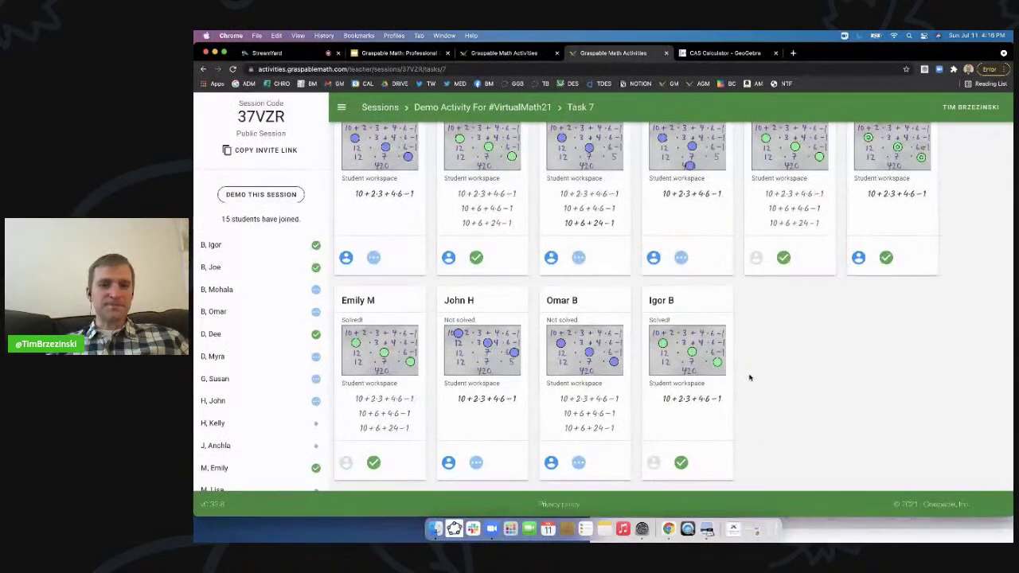
scroll(749, 378, up, 2)
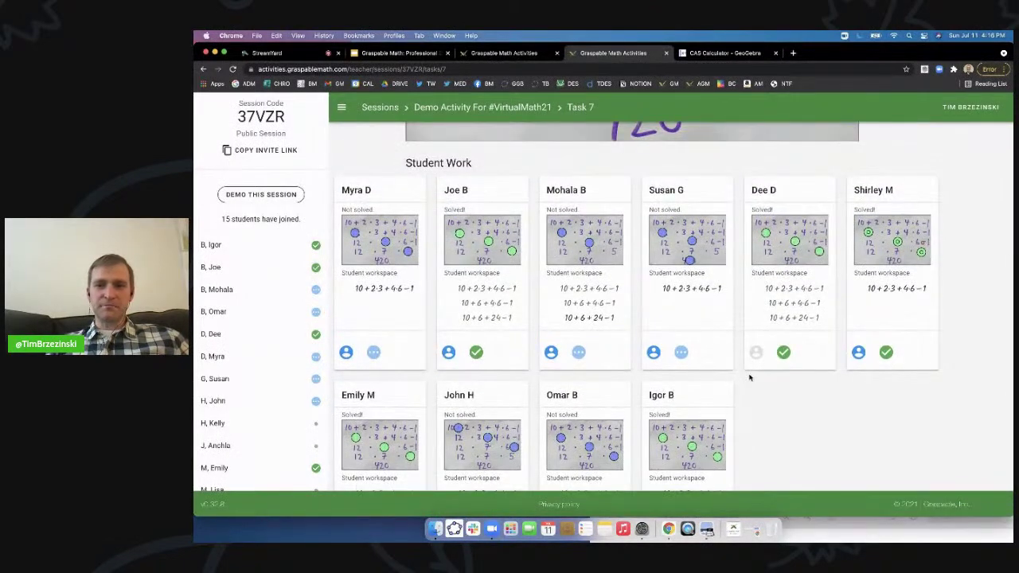
Step: Enlarge the solved Task 7 work of the last student in the first row, follow the workspace steps, and return to the summary
click(904, 288)
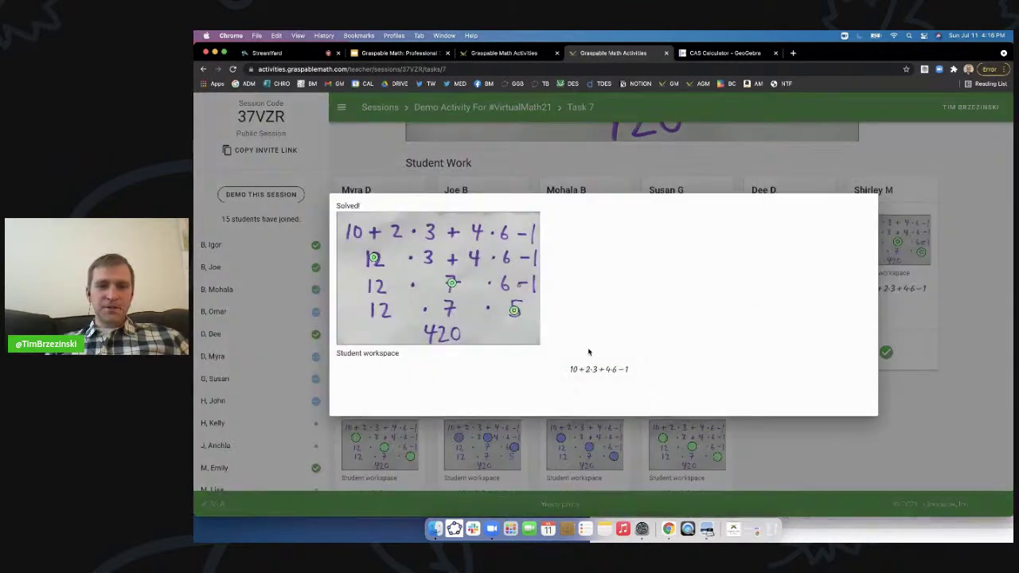
scroll(594, 370, up, 5)
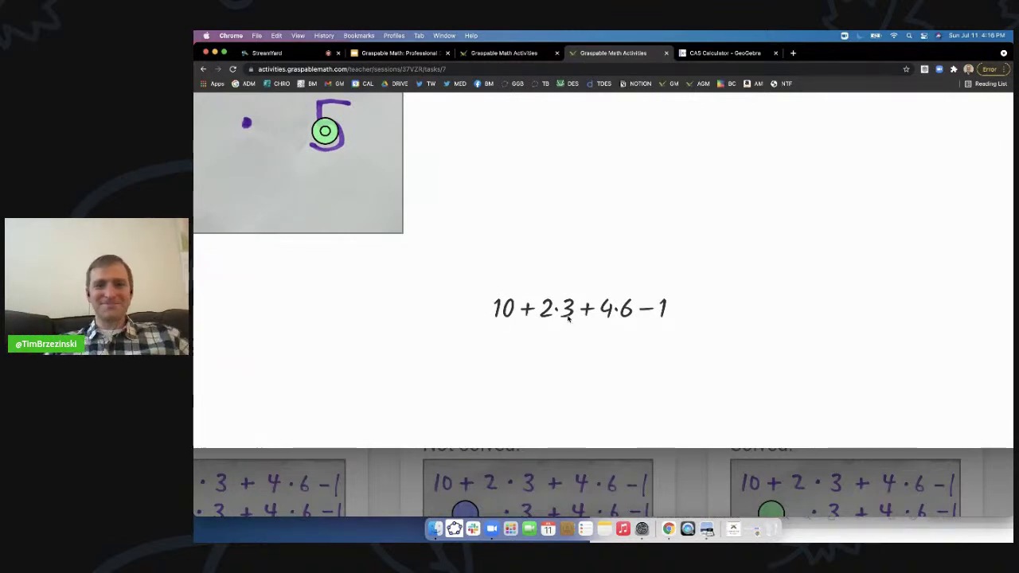
scroll(568, 314, down, 5)
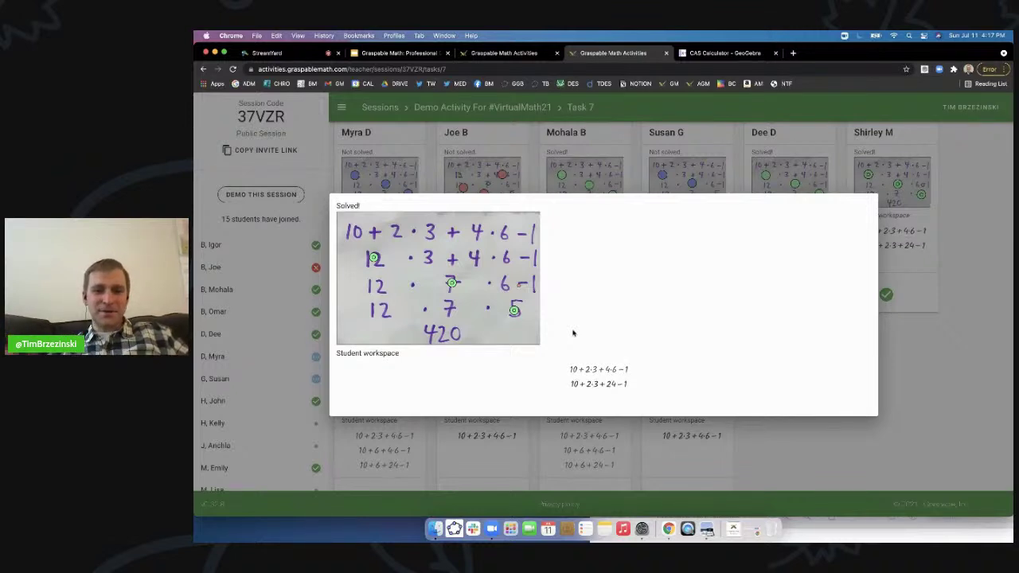
scroll(601, 386, up, 5)
scroll(591, 312, down, 5)
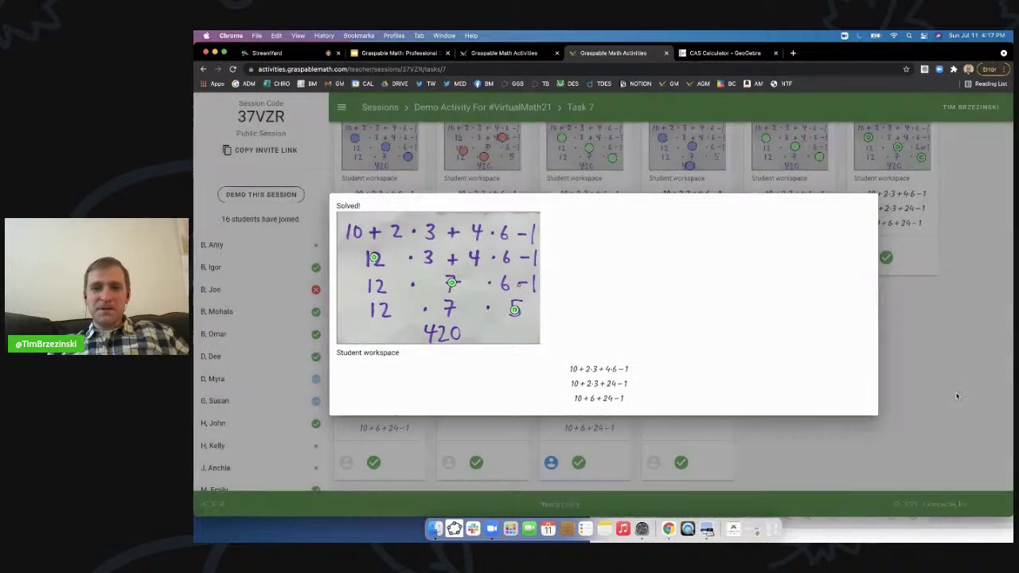
click(957, 396)
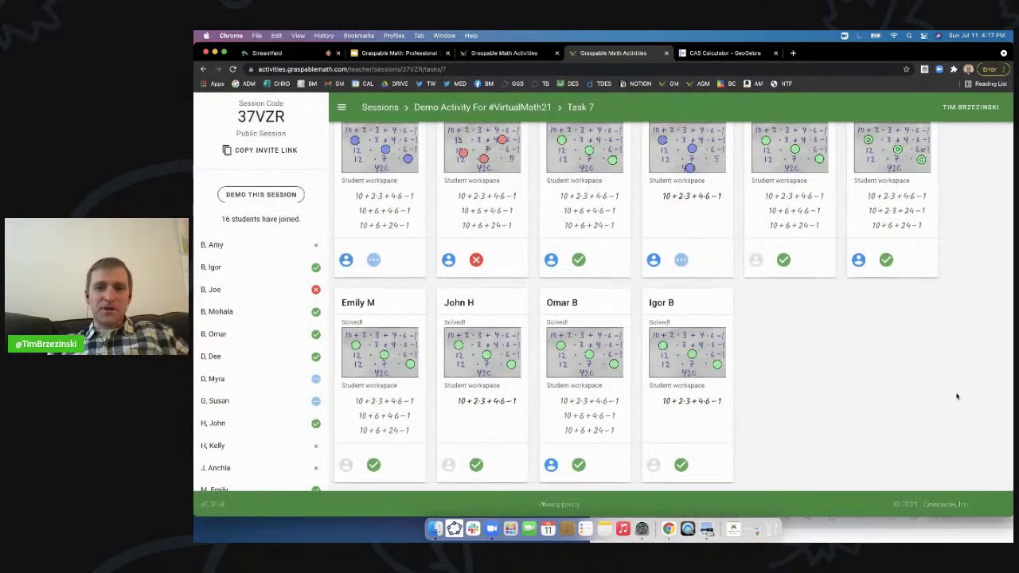
scroll(956, 395, up, 10)
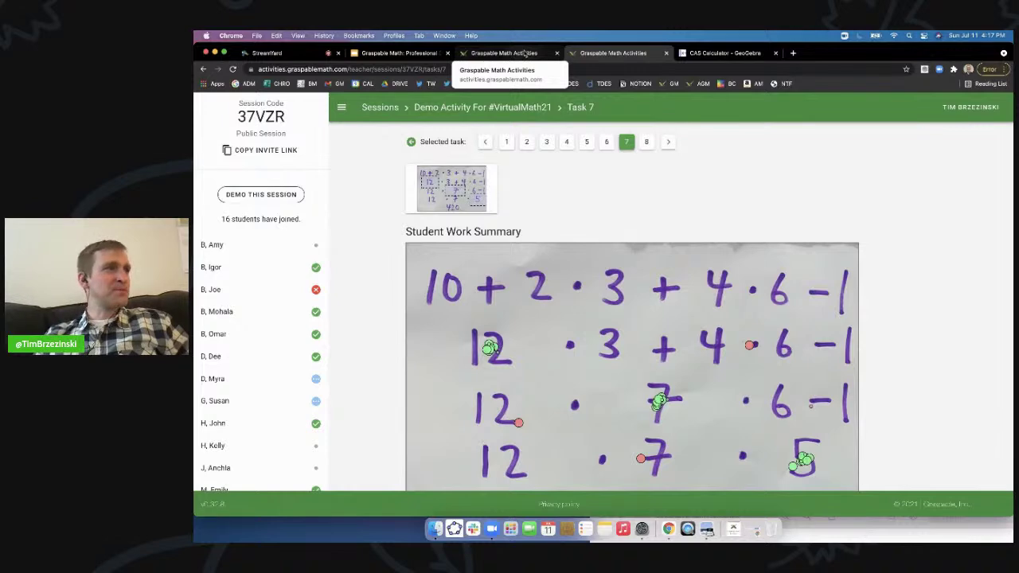
Step: Exit the student demo of the sample VirtualMath21 Conference activity
click(515, 56)
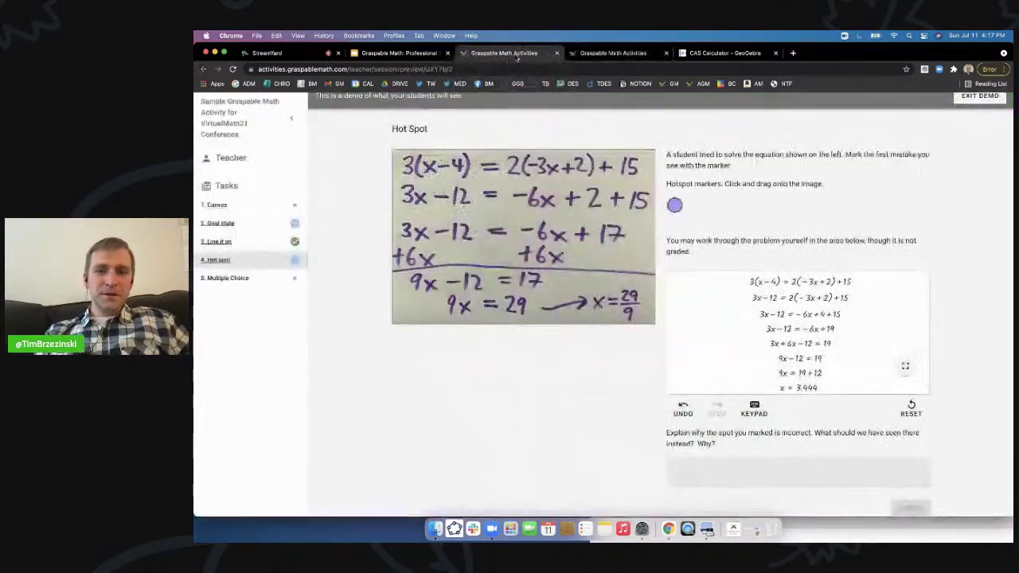
scroll(477, 366, up, 1)
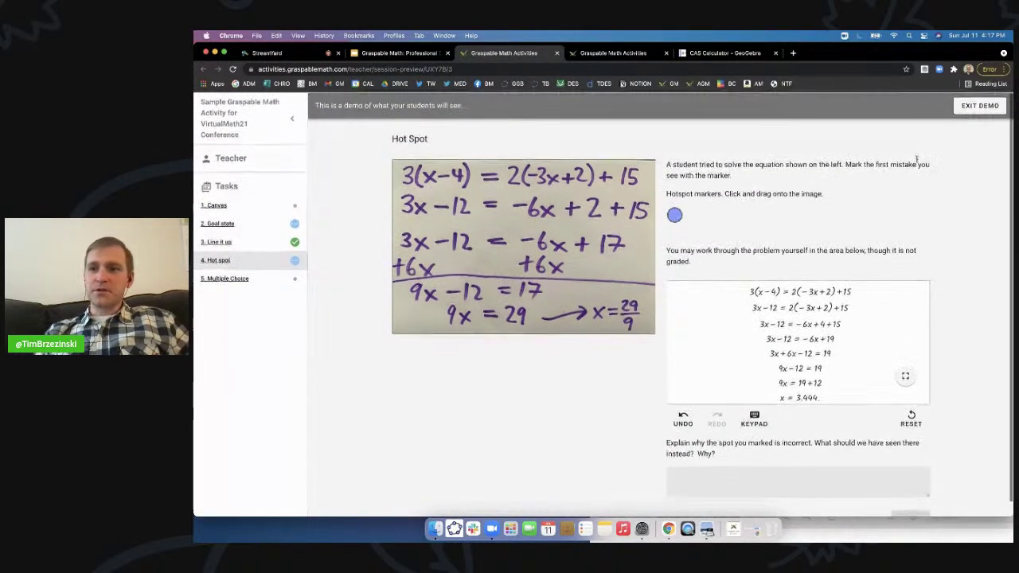
click(979, 107)
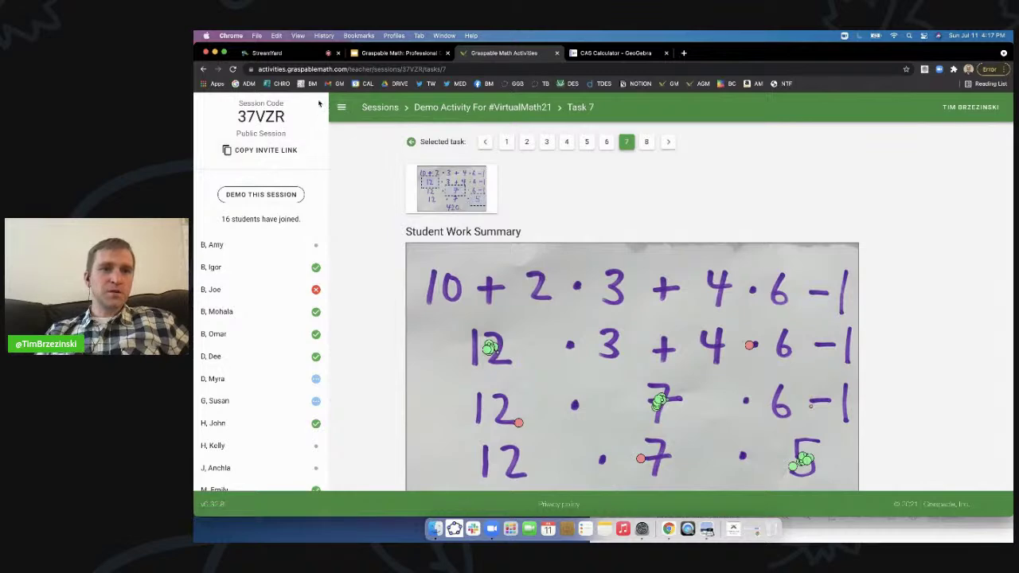
Step: Load activities.graspablemath.com in a new browser tab and enter the teacher's Get Started page
click(683, 53)
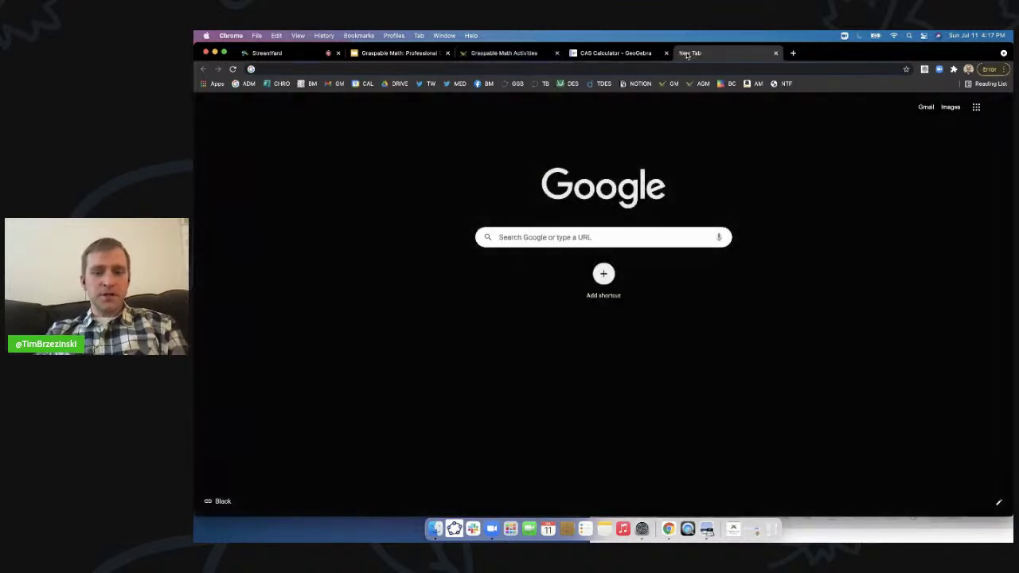
text(activities.graspablemath.com)
key(Return)
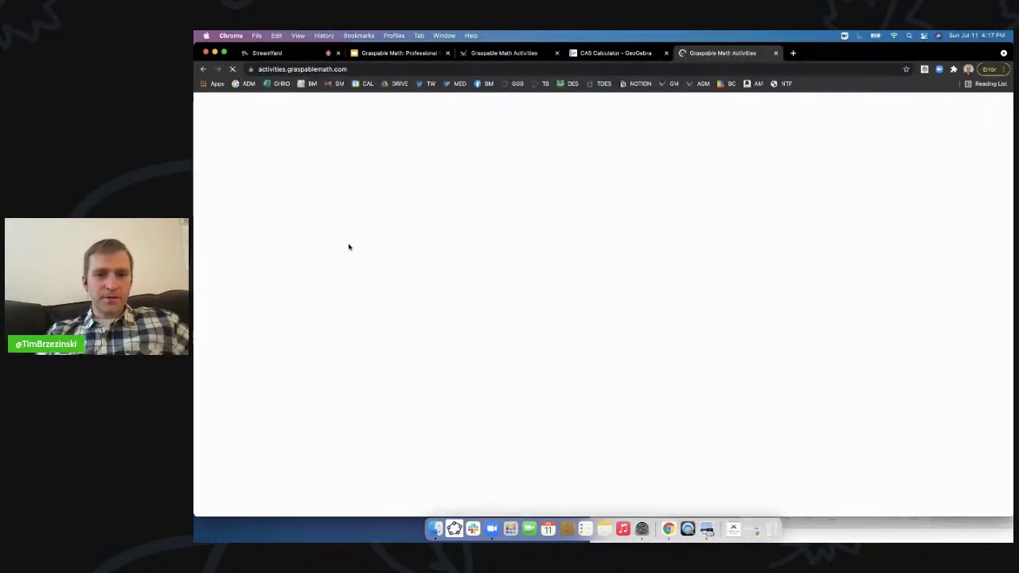
click(633, 402)
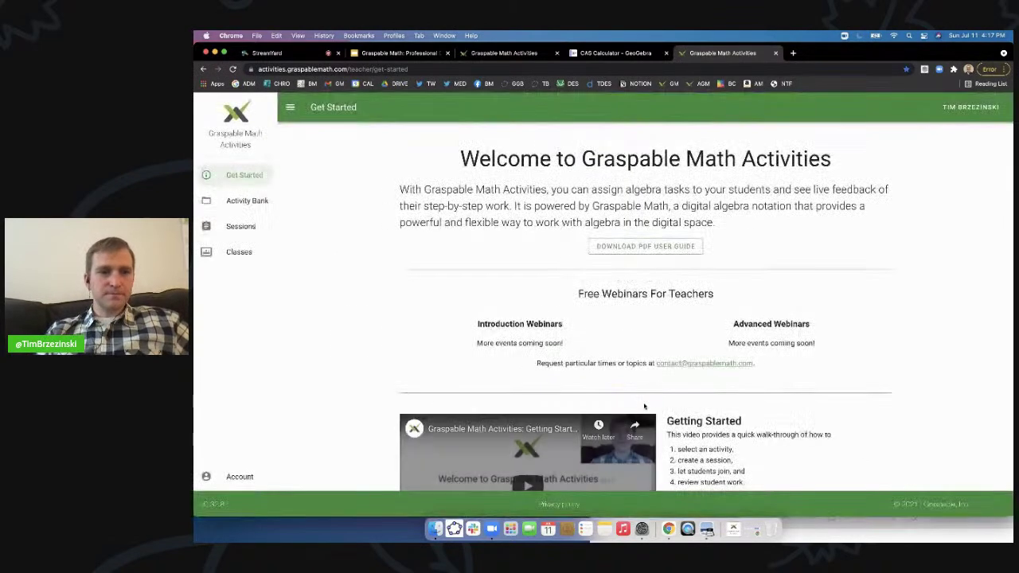
Step: Open the Classes page and look at the option for adding a Google Classroom
scroll(239, 254, up, 5)
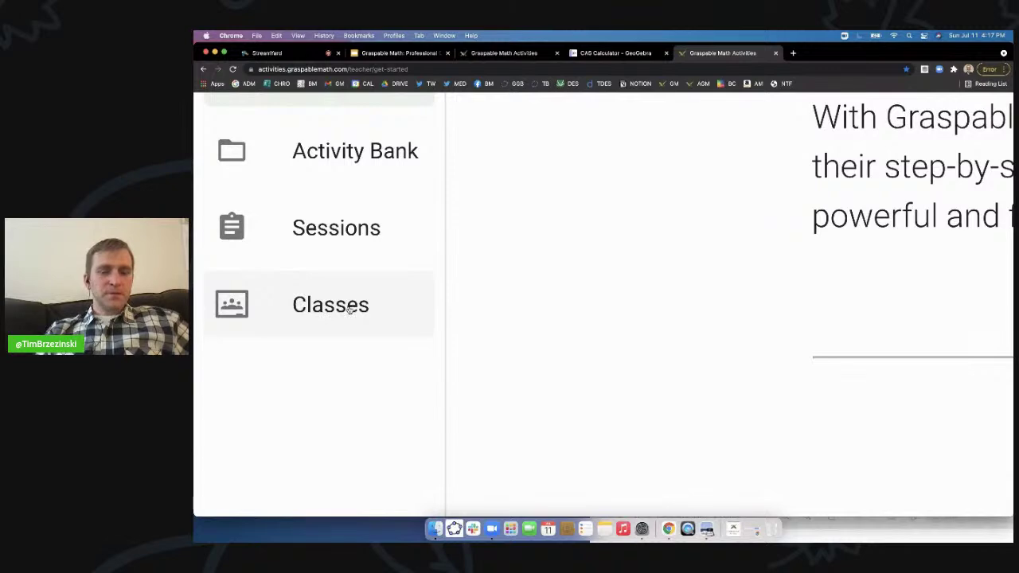
scroll(350, 311, down, 5)
click(240, 252)
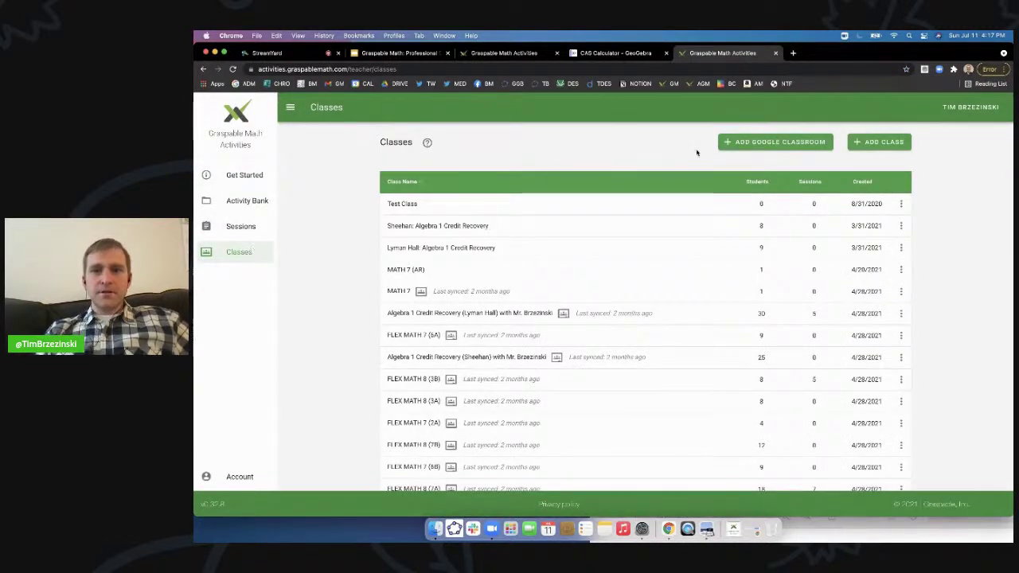
scroll(770, 146, up, 5)
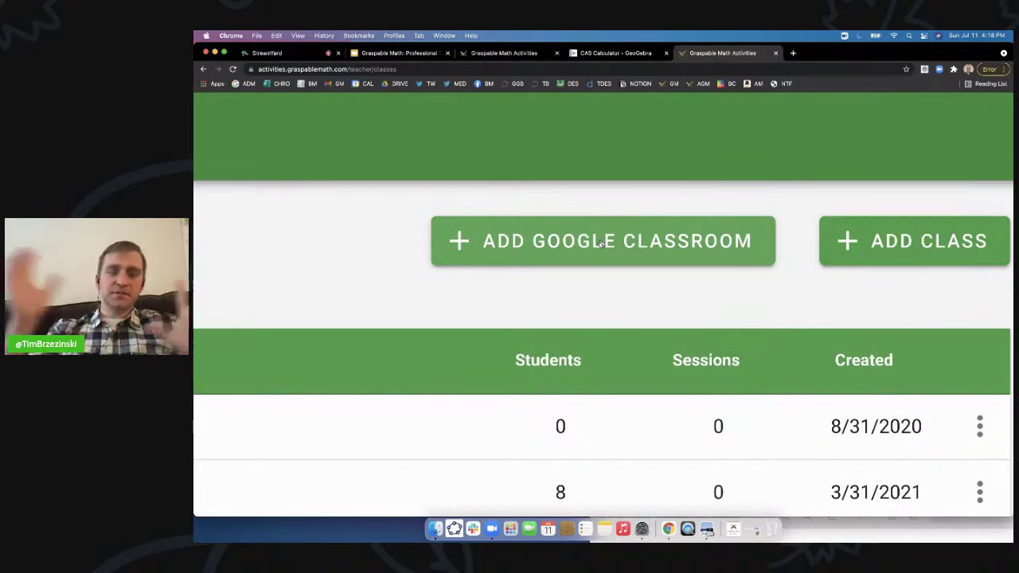
scroll(603, 243, down, 5)
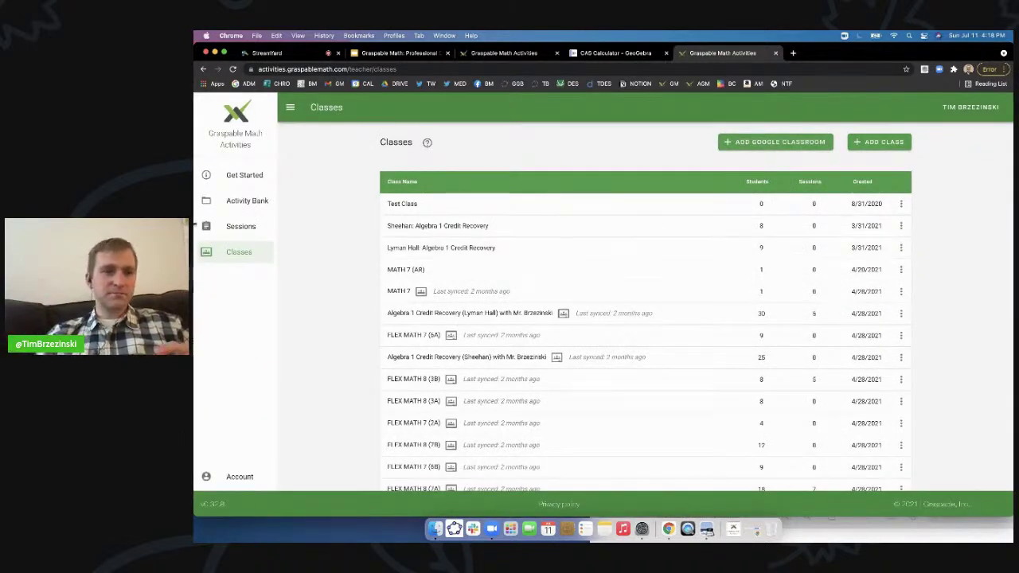
Step: Start a session from Demo Activity For #VirtualMath21 in the Activity Bank, browse the classes it can be assigned to, and dismiss the dialog
click(257, 201)
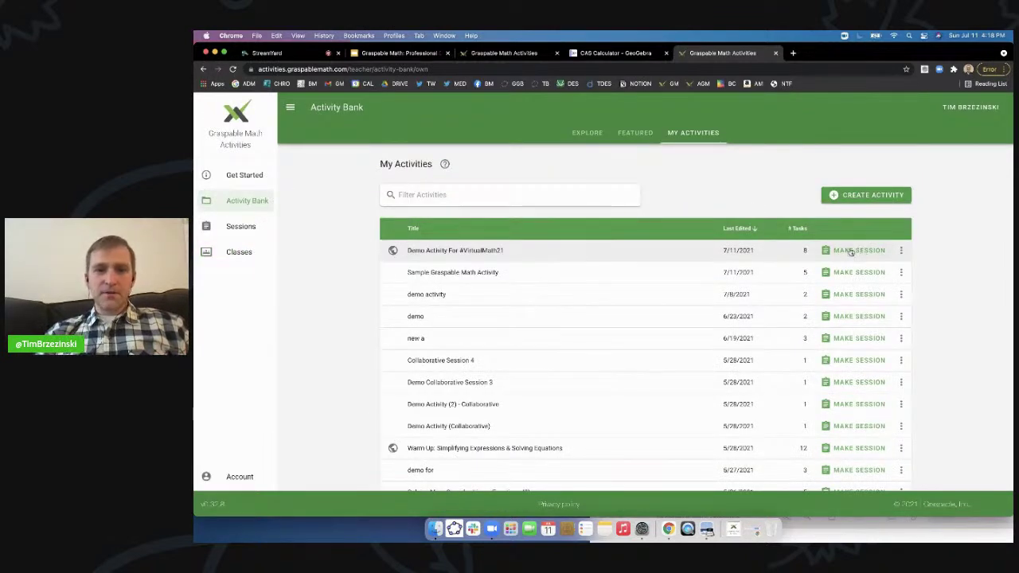
scroll(850, 251, up, 5)
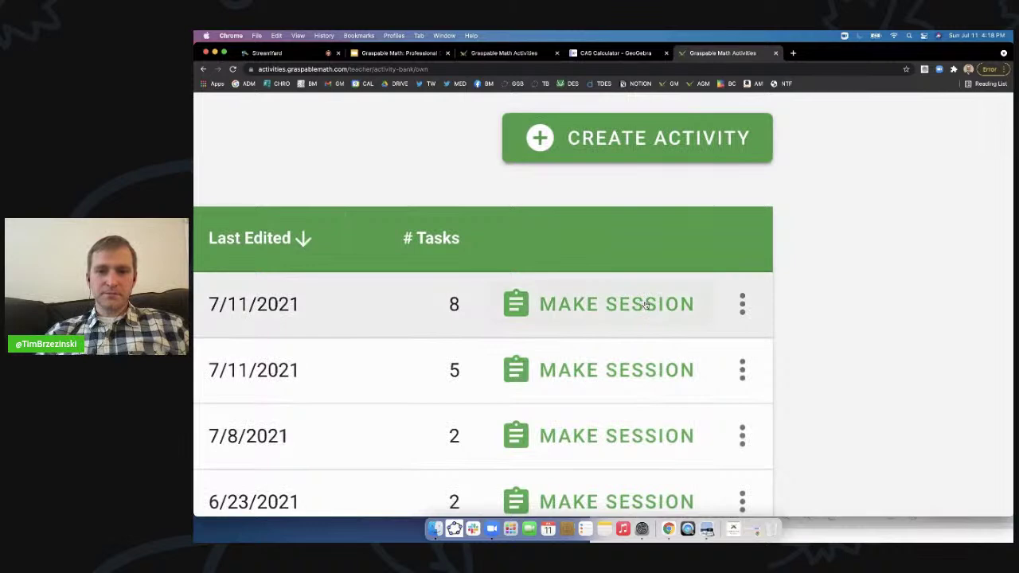
scroll(644, 304, down, 5)
click(865, 253)
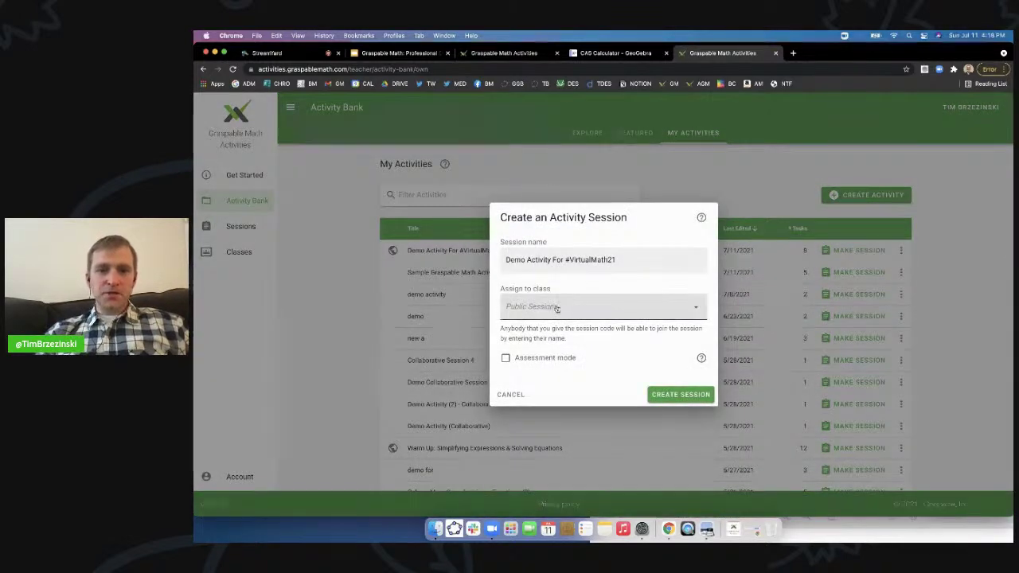
click(560, 309)
scroll(581, 350, down, 3)
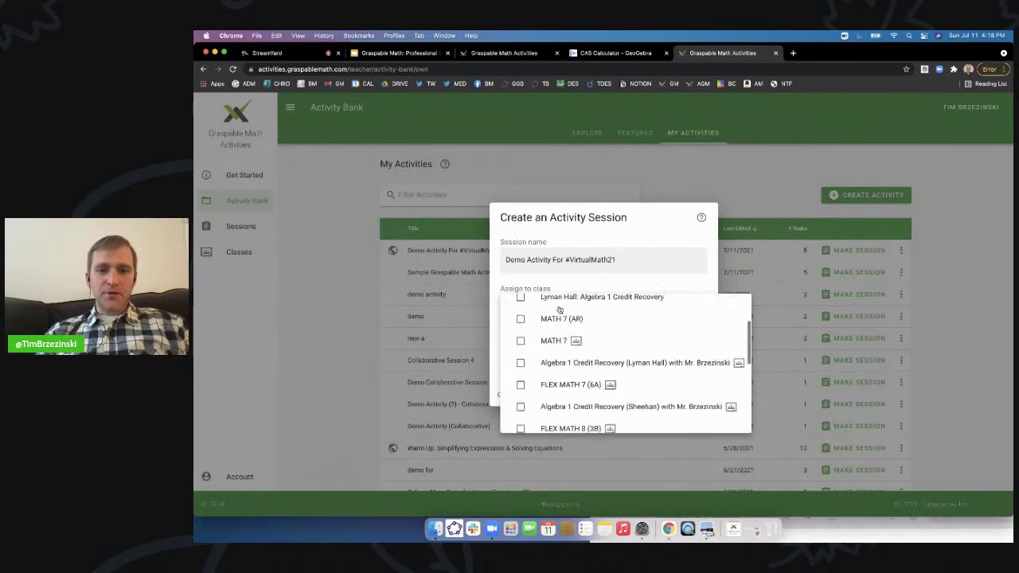
scroll(587, 384, down, 3)
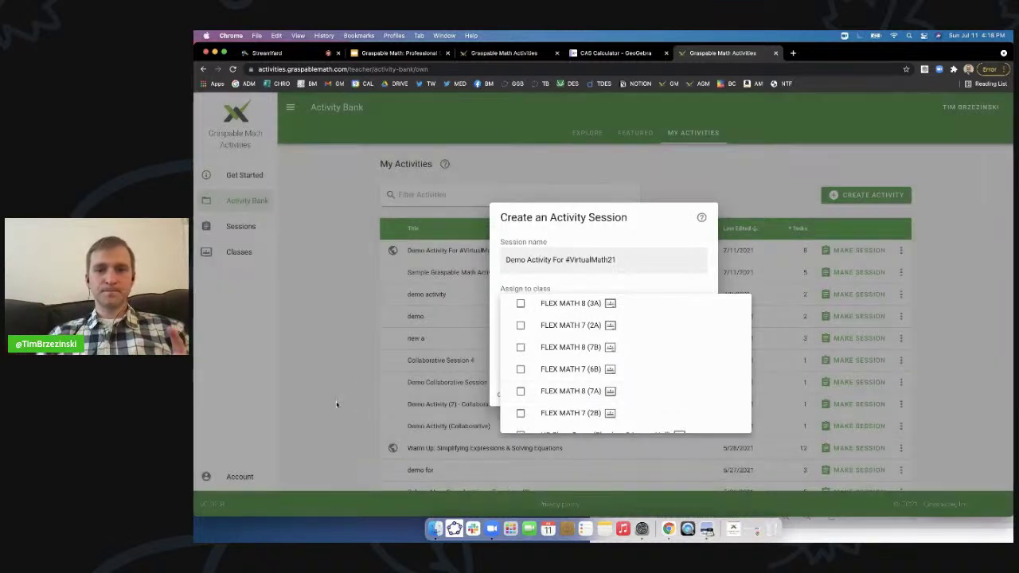
click(336, 403)
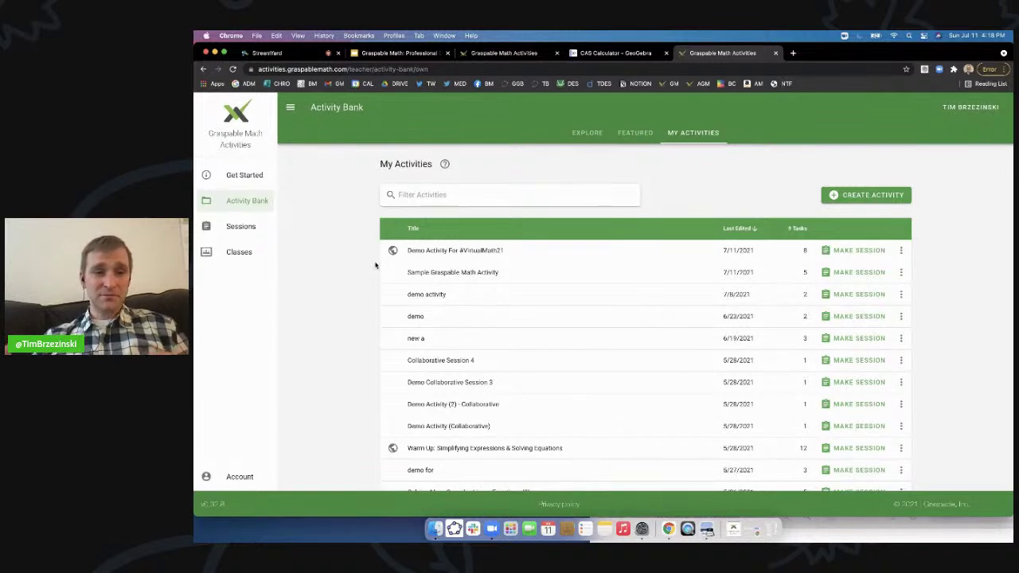
Step: Create a new class named Sample Class for VM21 from the Classes page
click(240, 252)
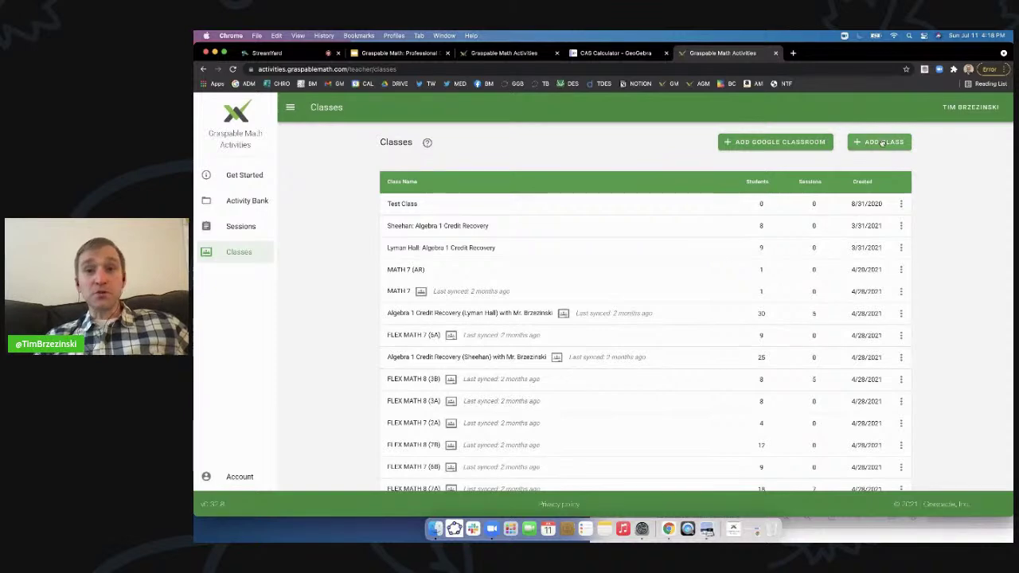
scroll(881, 141, up, 5)
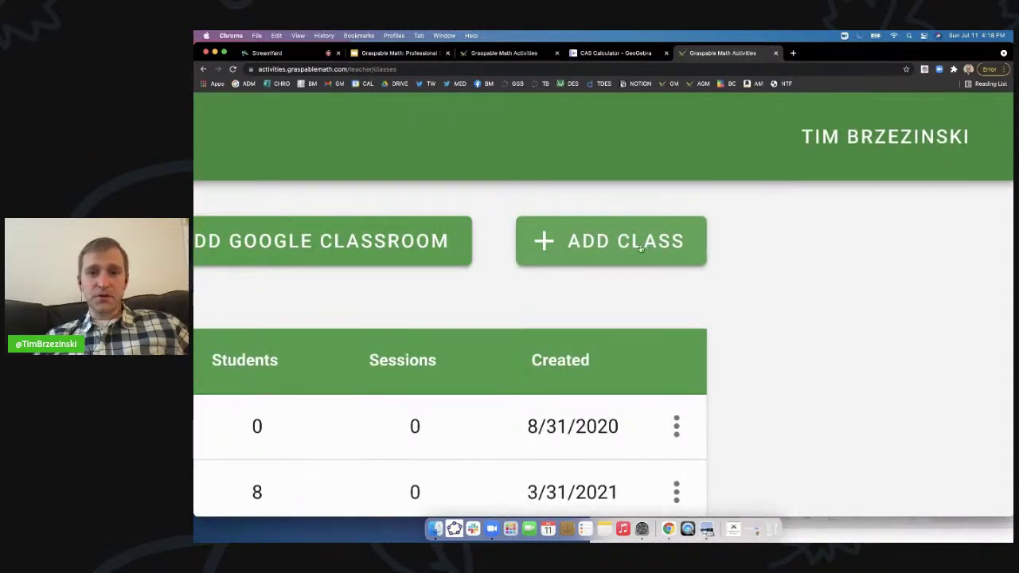
scroll(638, 249, down, 5)
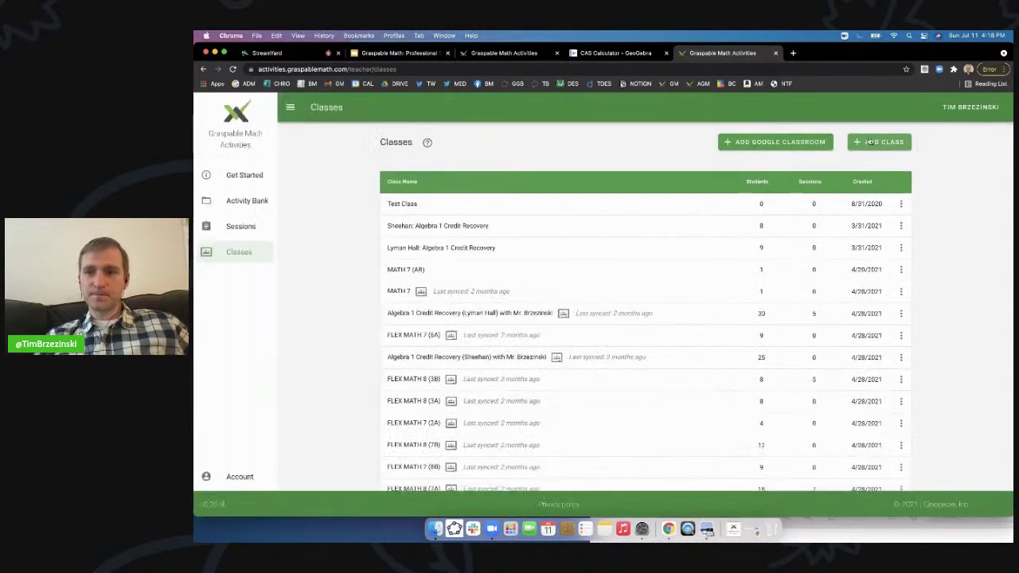
click(875, 142)
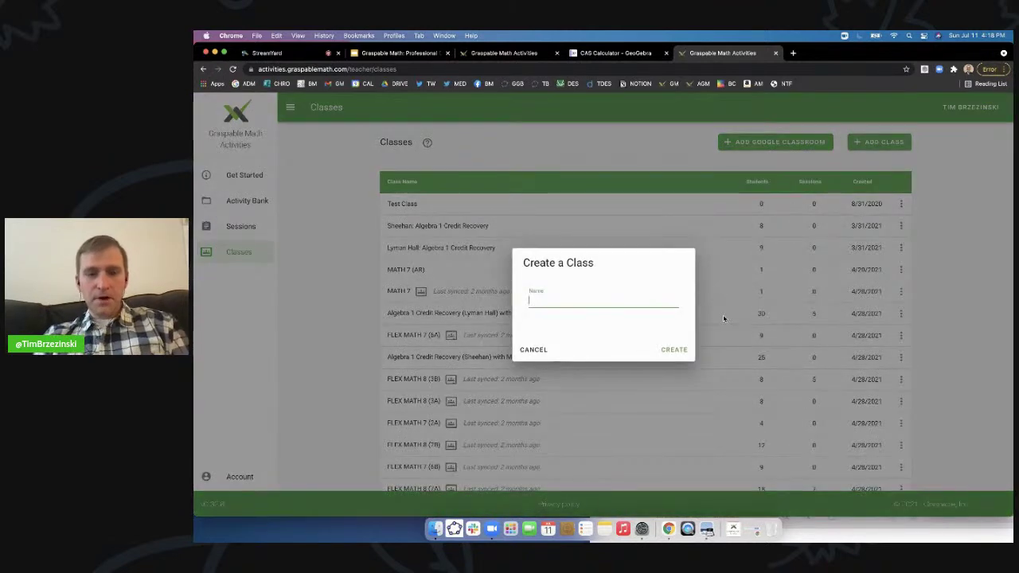
text(S)
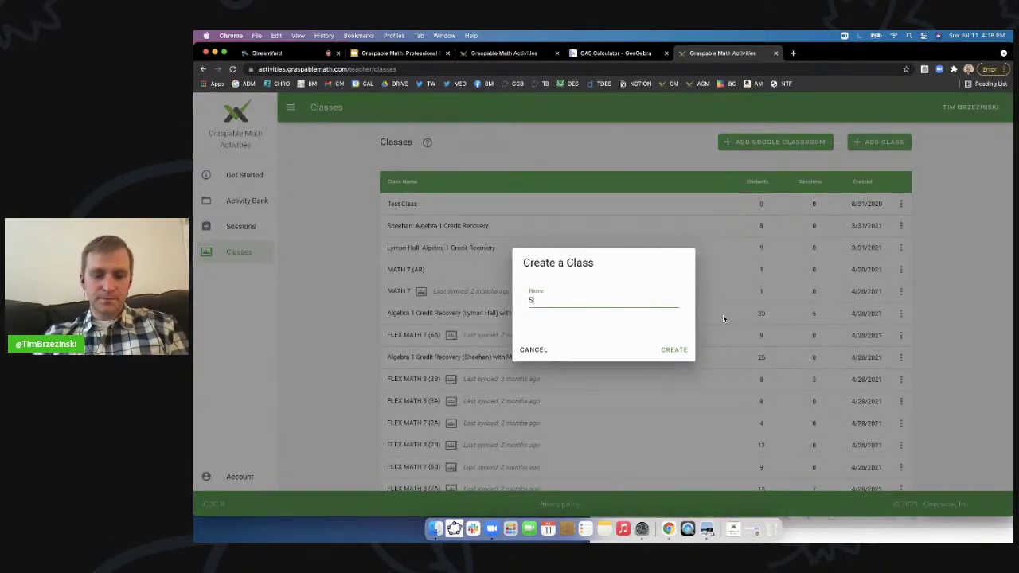
key(super+equal)
key(super+equal)
key(super+equal)
text(ample Class for)
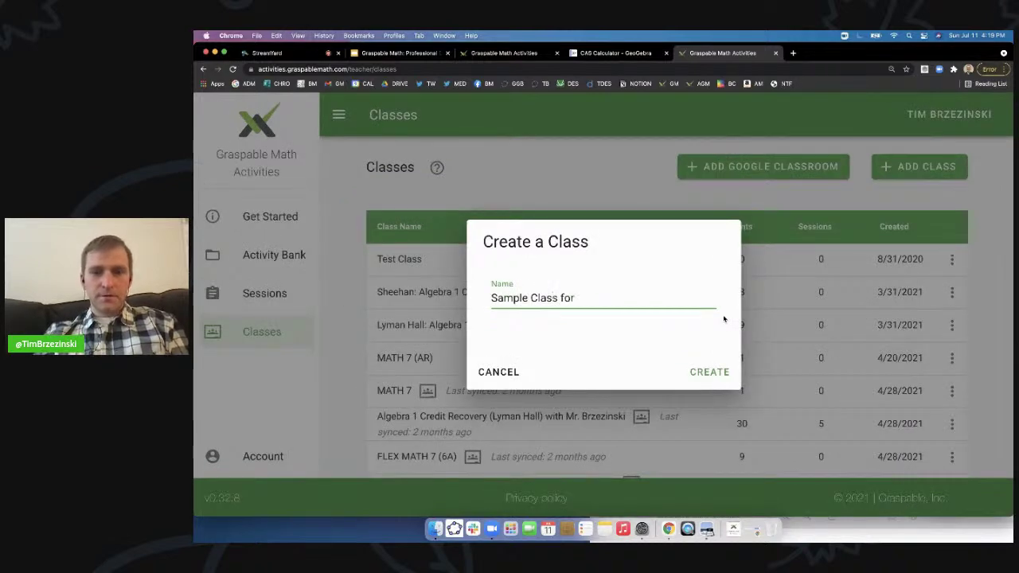
text( VM21)
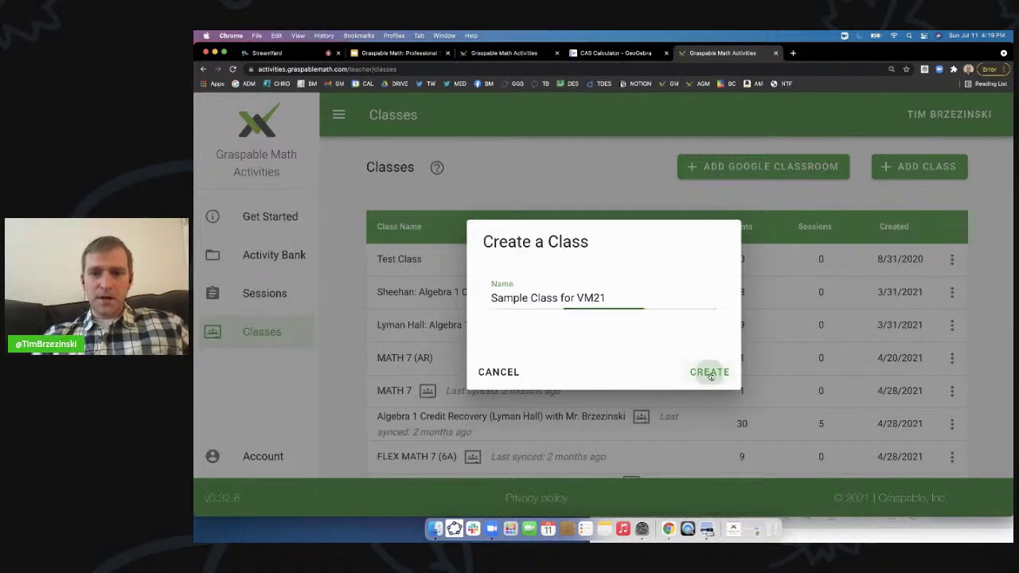
click(707, 371)
Step: Add one student to the Sample Class for VM21 roster by entering the student's first name and last initial
scroll(664, 351, up, 5)
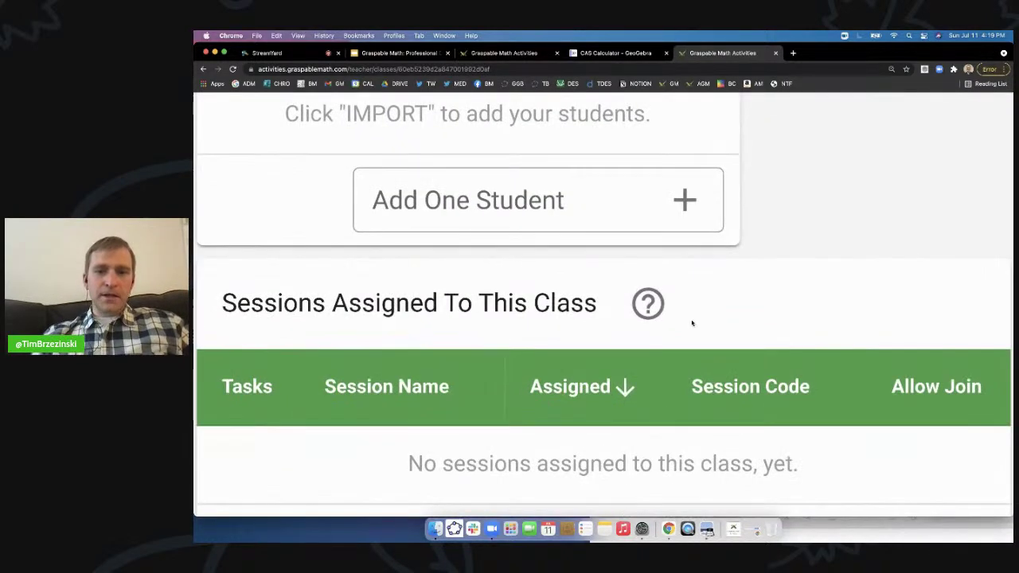
scroll(693, 318, down, 5)
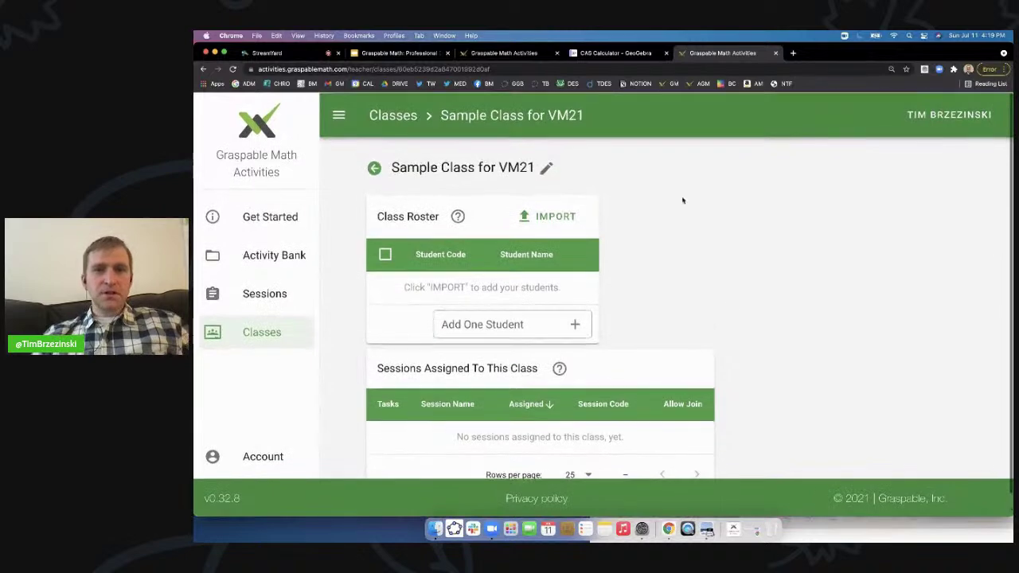
click(503, 324)
text(Jason)
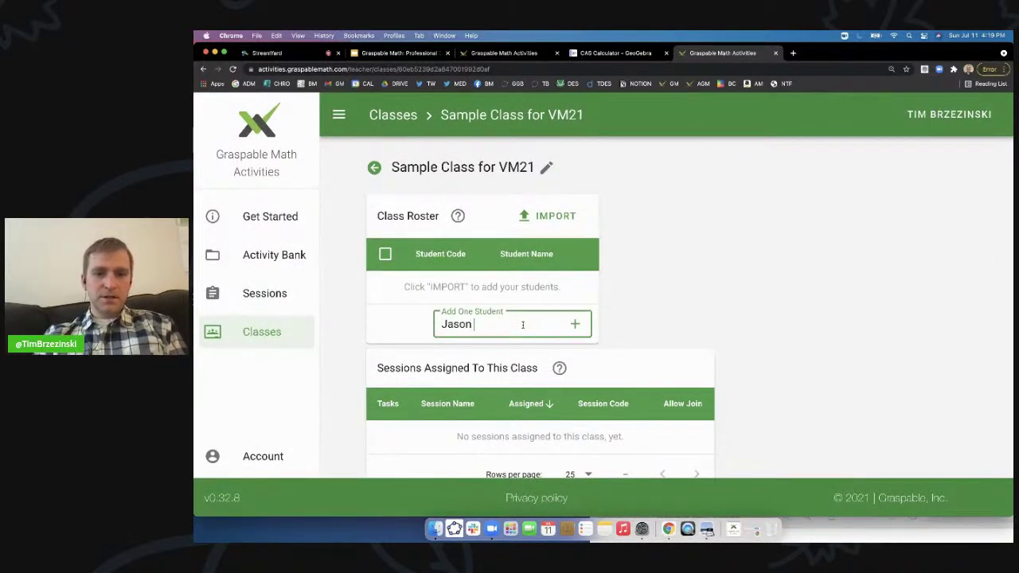
text( M)
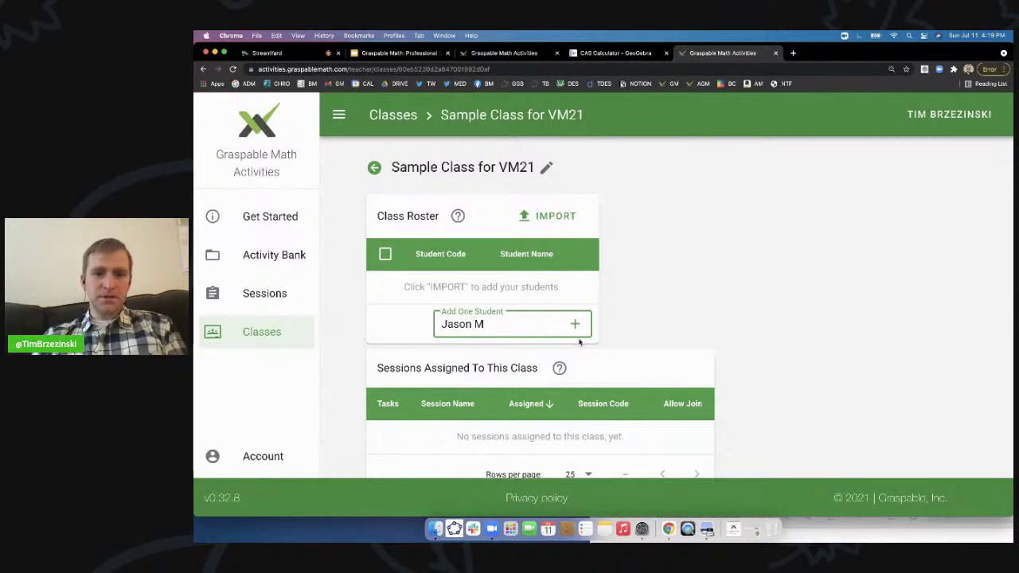
click(575, 327)
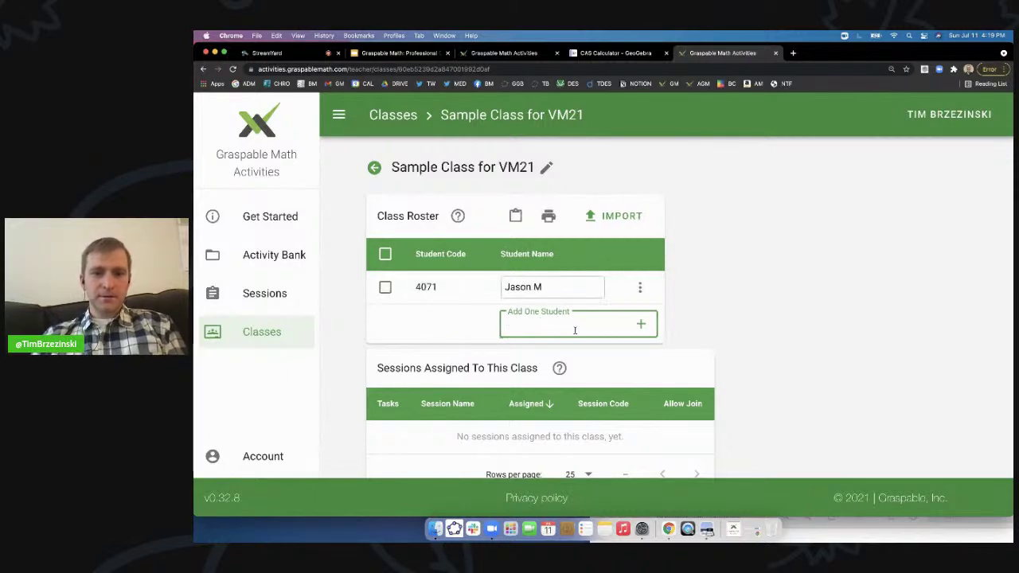
Step: Delete the only student from the class roster
click(639, 287)
click(619, 298)
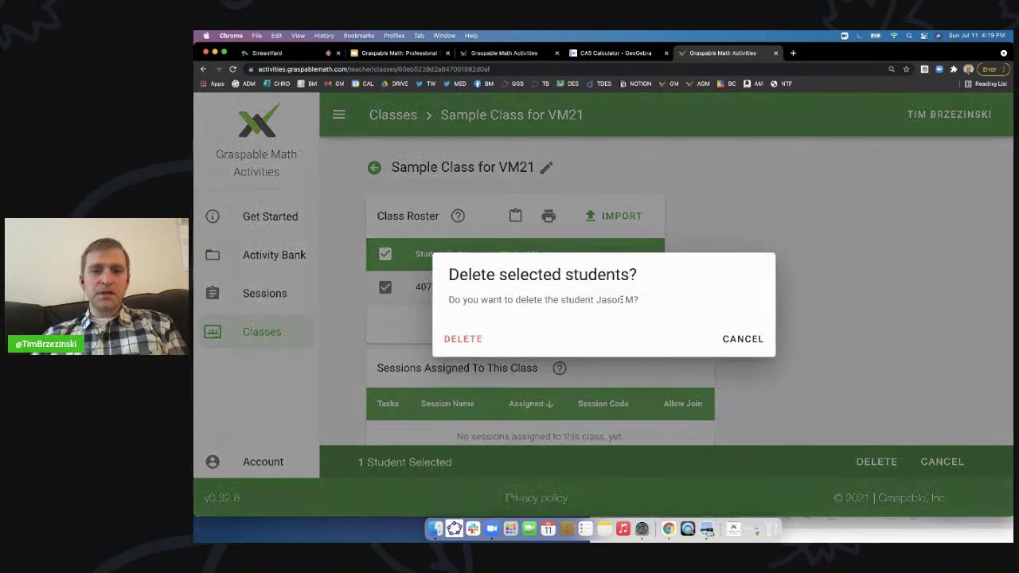
click(463, 339)
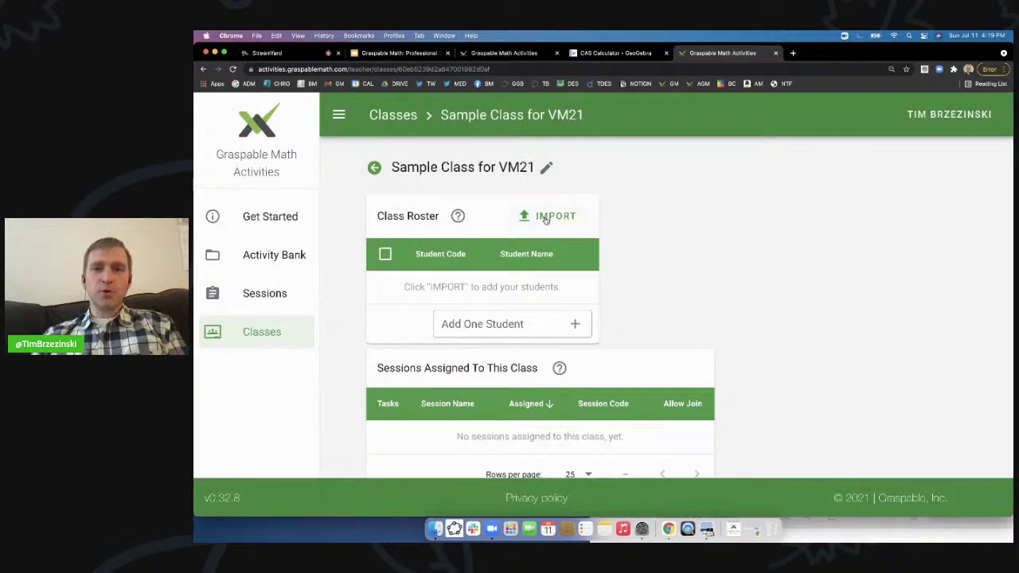
Step: Load Google Sheets in a new browser tab and open the recent file named Untitled spreadsheet
click(794, 53)
text(sheets)
key(Return)
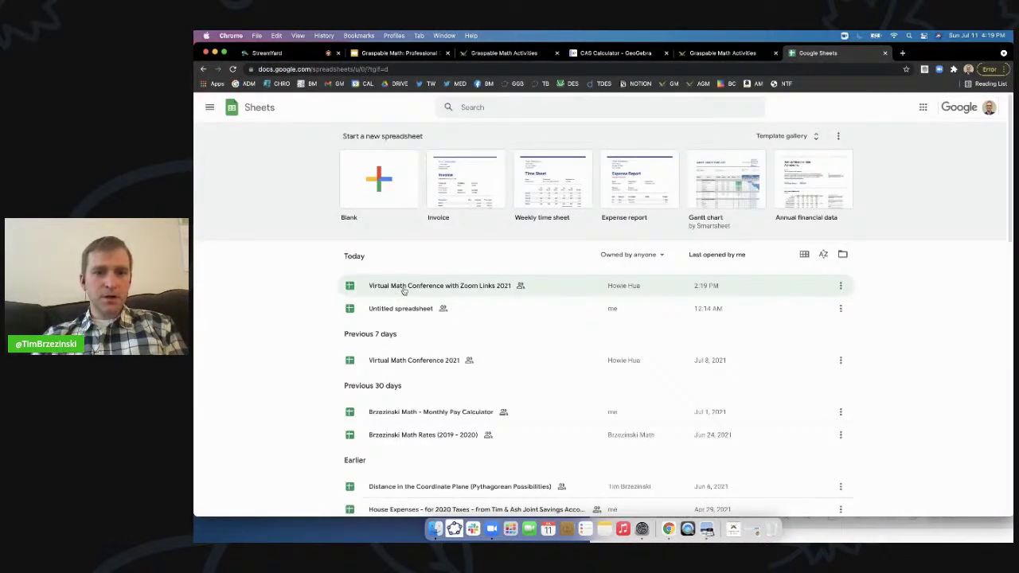
click(404, 288)
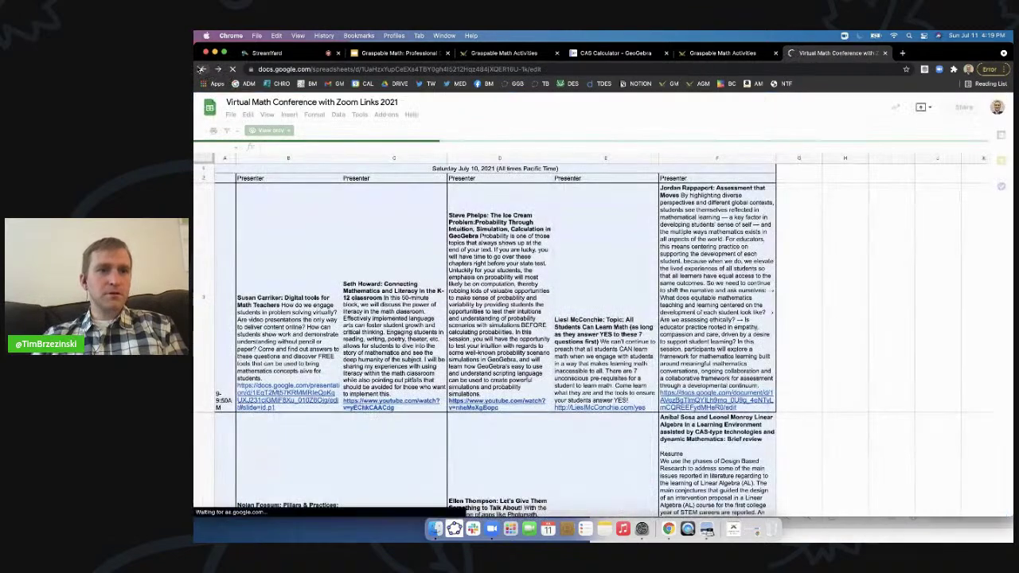
click(203, 69)
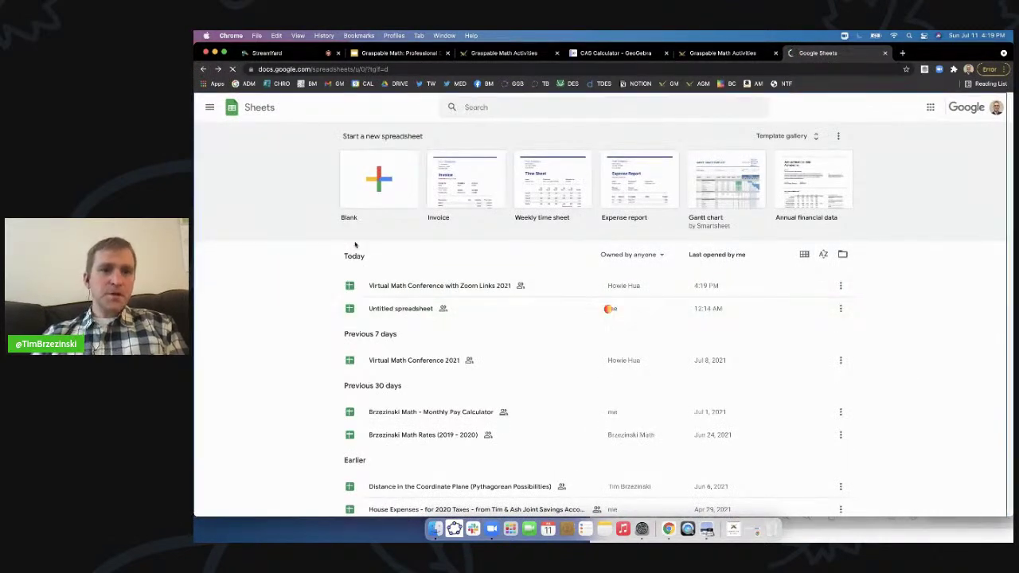
click(374, 308)
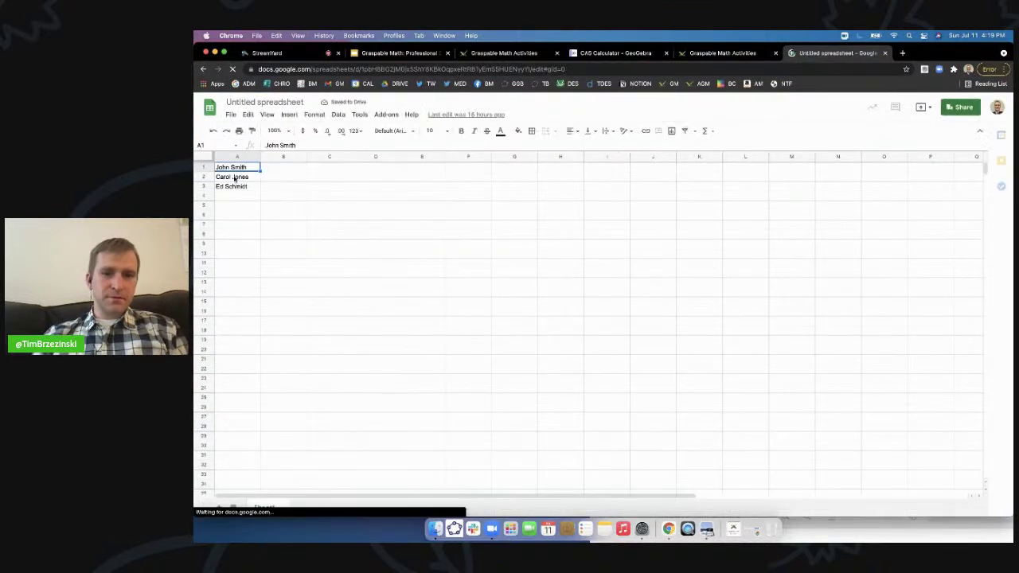
Step: Copy the student names in cells A1:A3 and return to the Graspable Math class page
click(240, 179)
drag(235, 169, 232, 186)
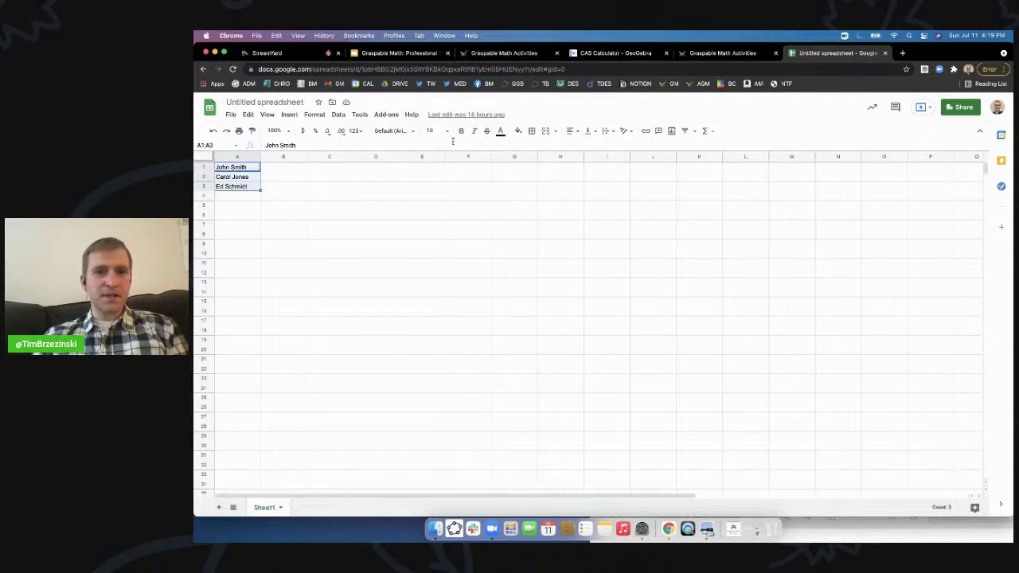
click(360, 132)
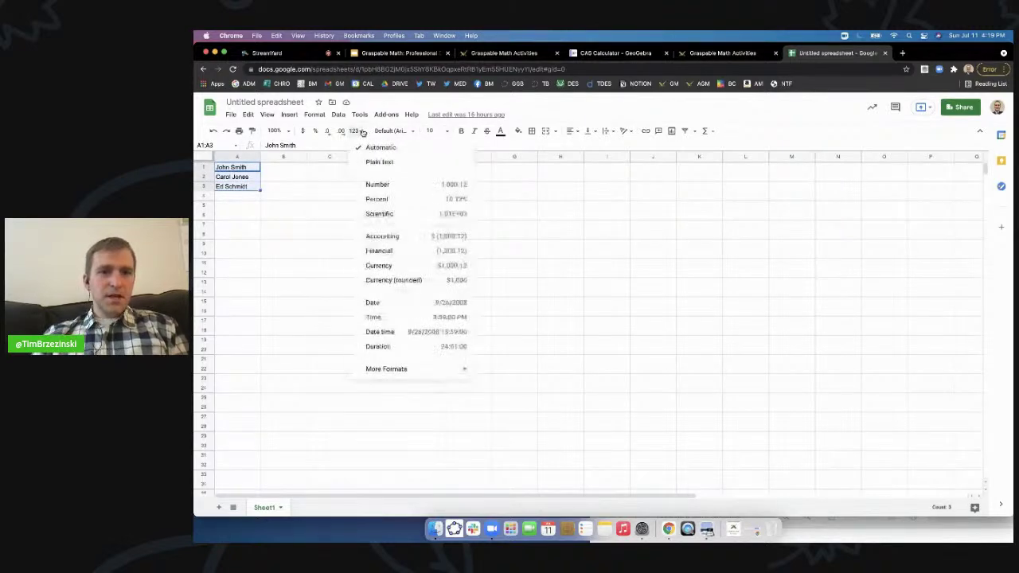
click(286, 132)
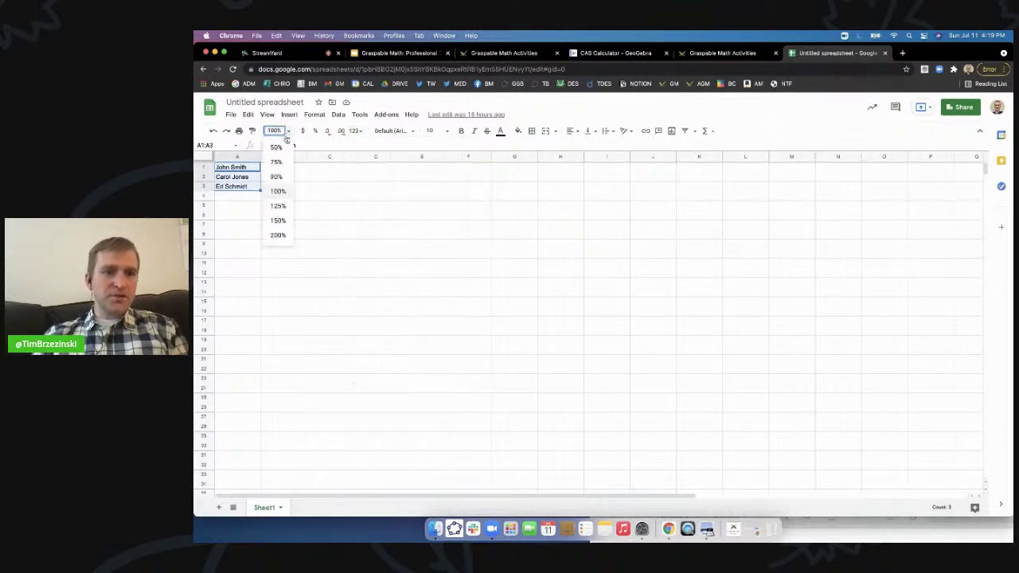
click(278, 234)
click(277, 251)
click(276, 176)
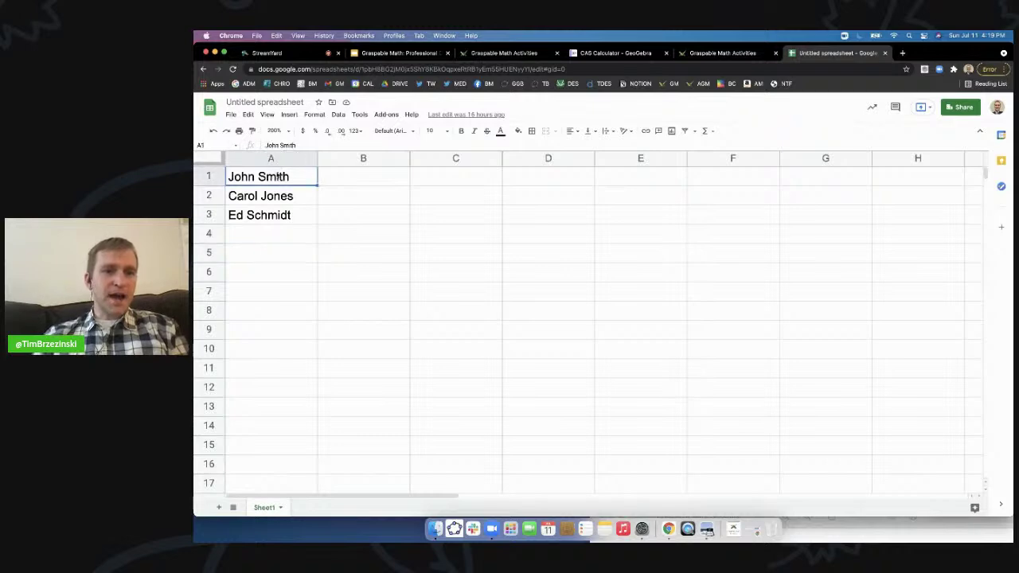
drag(277, 186, 275, 220)
key(super+c)
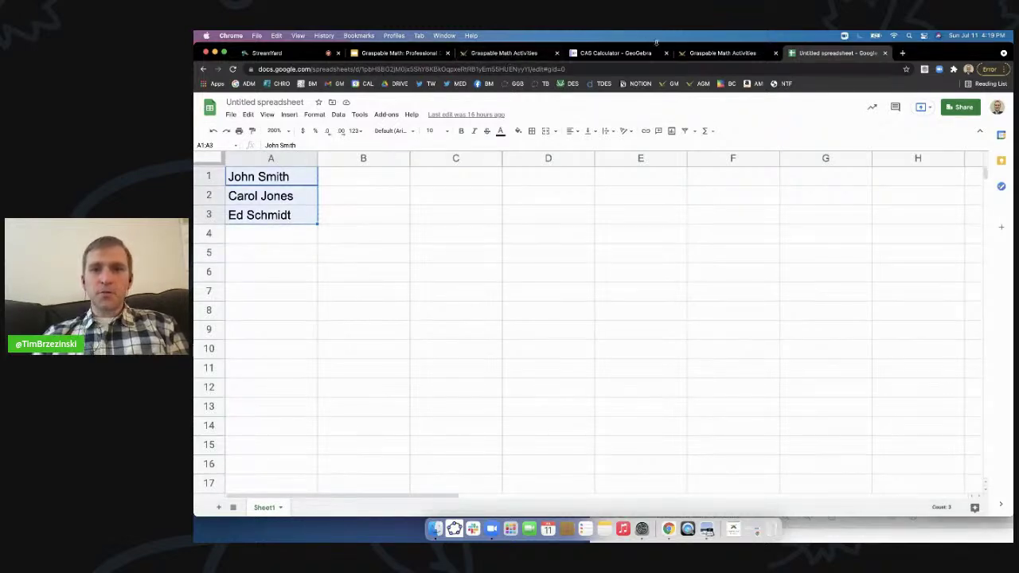
click(708, 54)
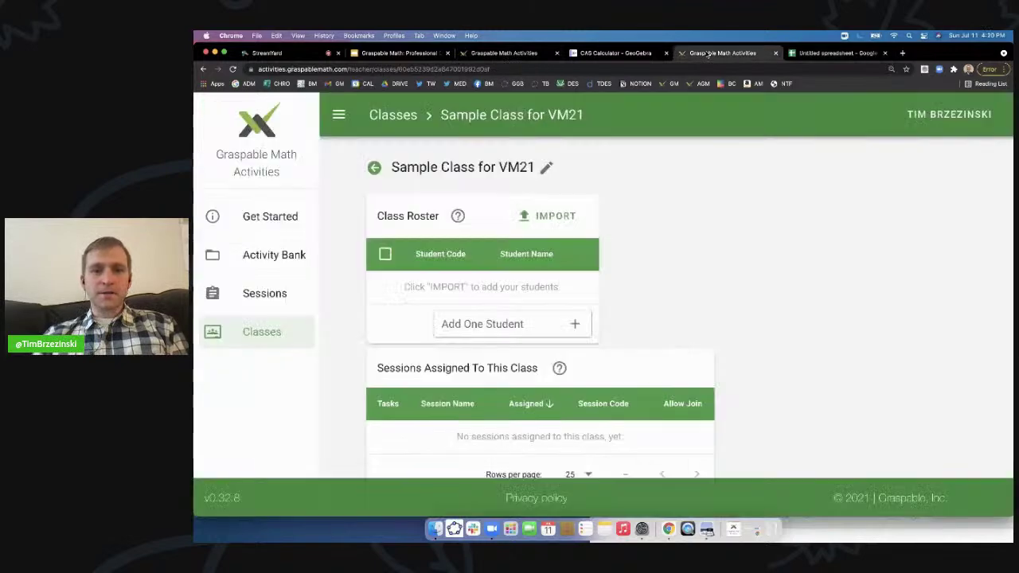
Step: Try to paste the copied student names into the field for adding a single student
click(488, 323)
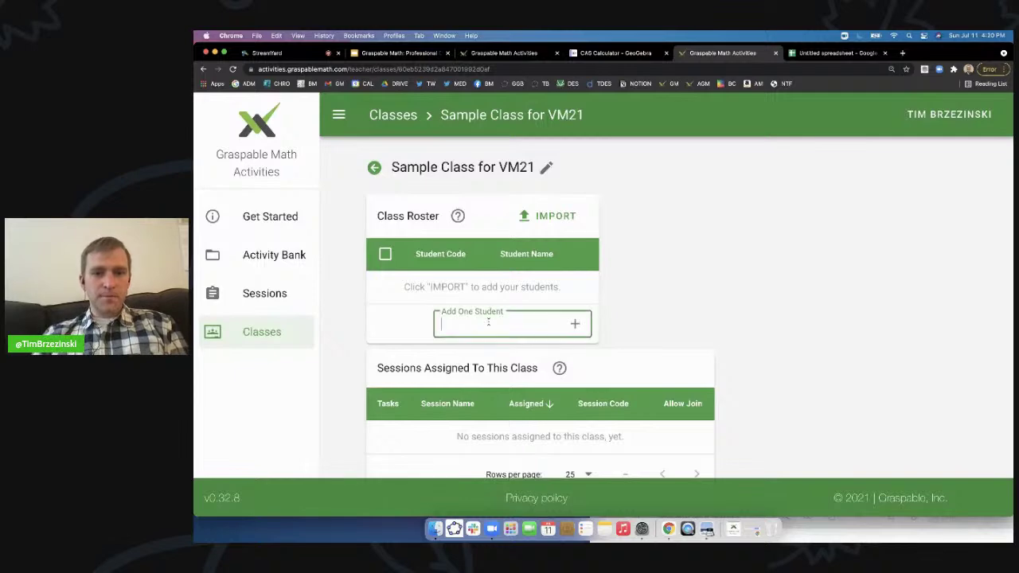
key(super+v)
drag(551, 323, 440, 323)
text(t)
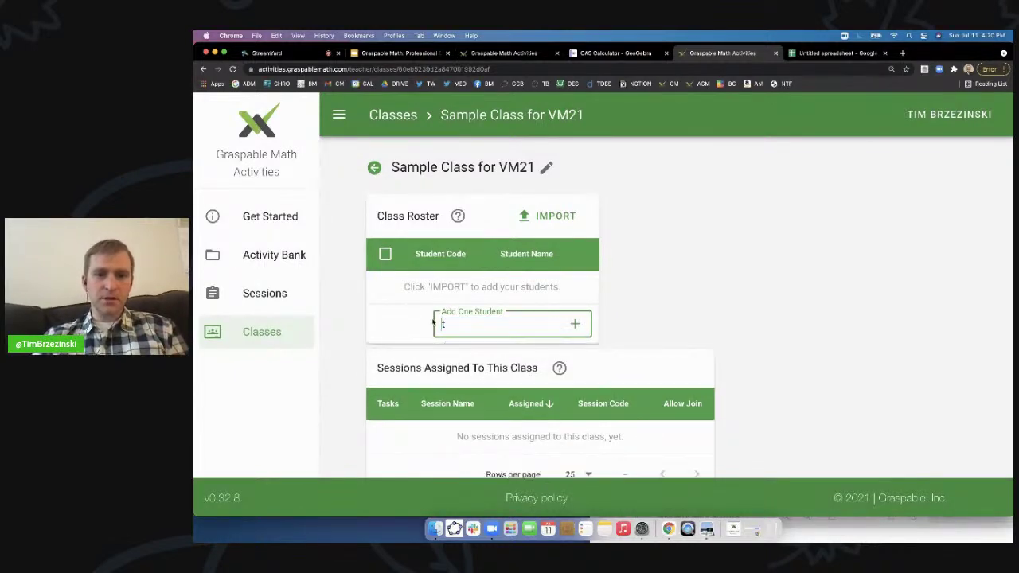
Step: Import the copied list of names into the class roster, adding the three new students
click(556, 218)
click(470, 293)
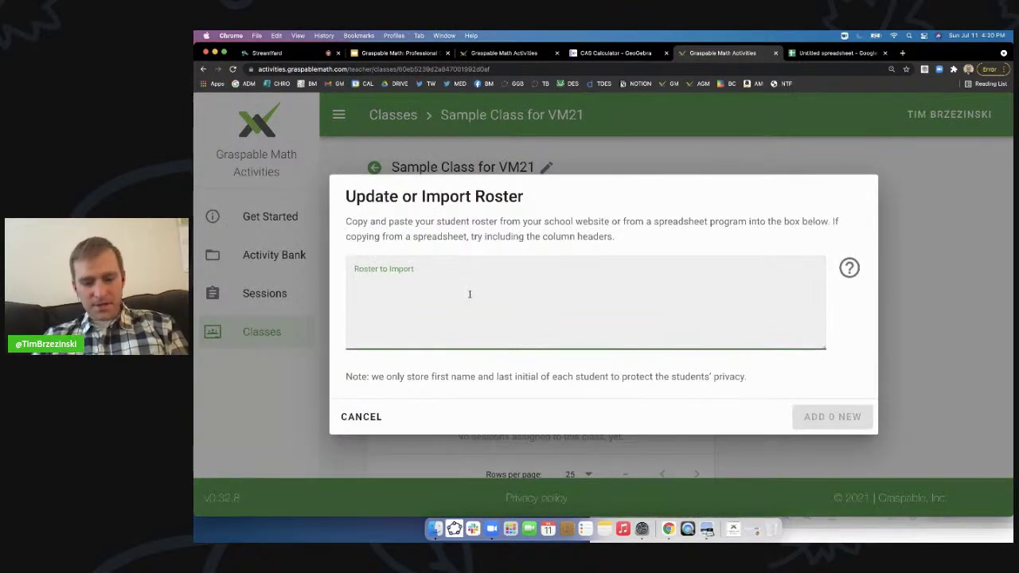
key(super+v)
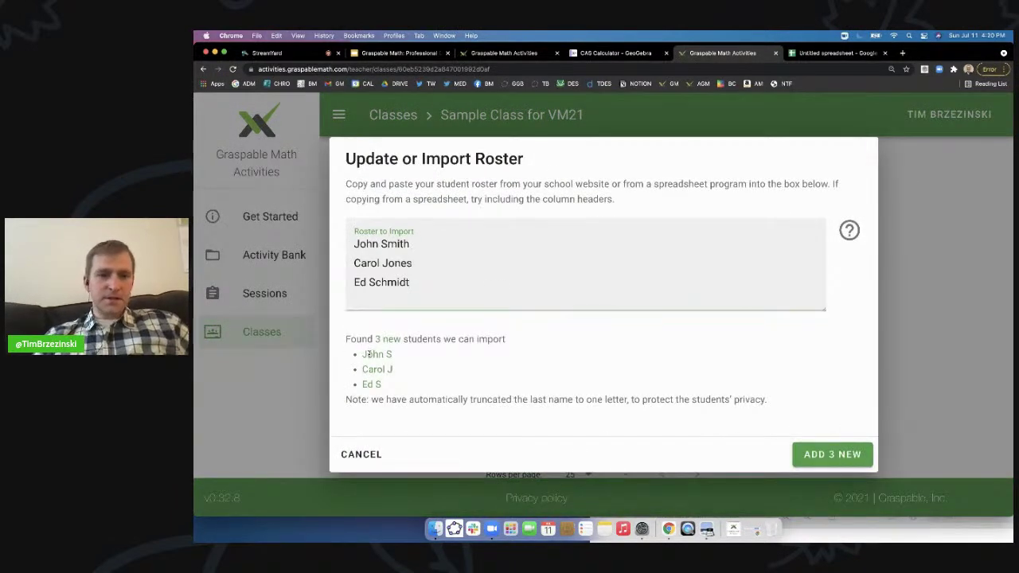
click(842, 446)
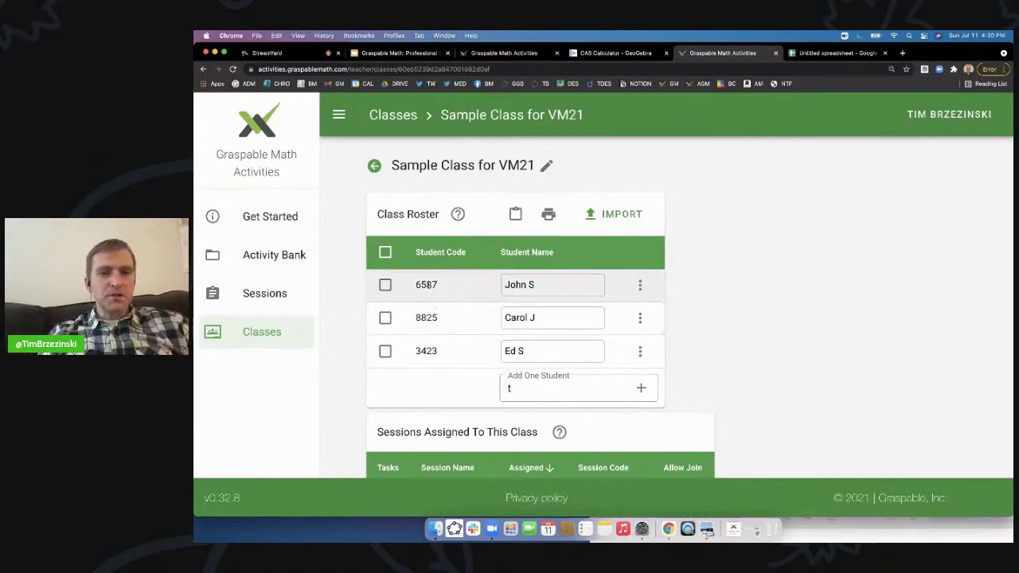
Step: Examine the first student's code and the options available for the second student in the roster
drag(417, 284, 438, 284)
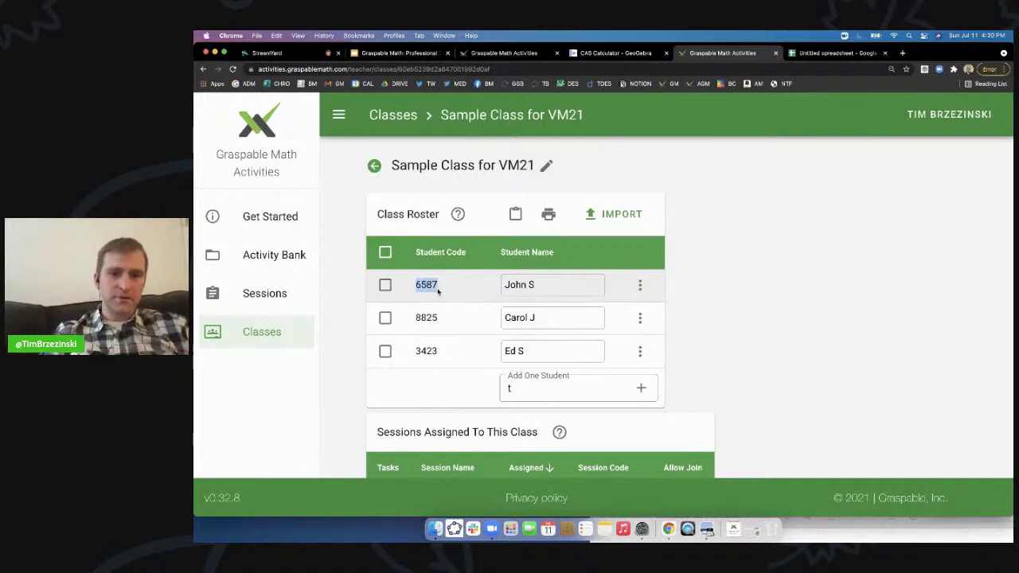
click(641, 317)
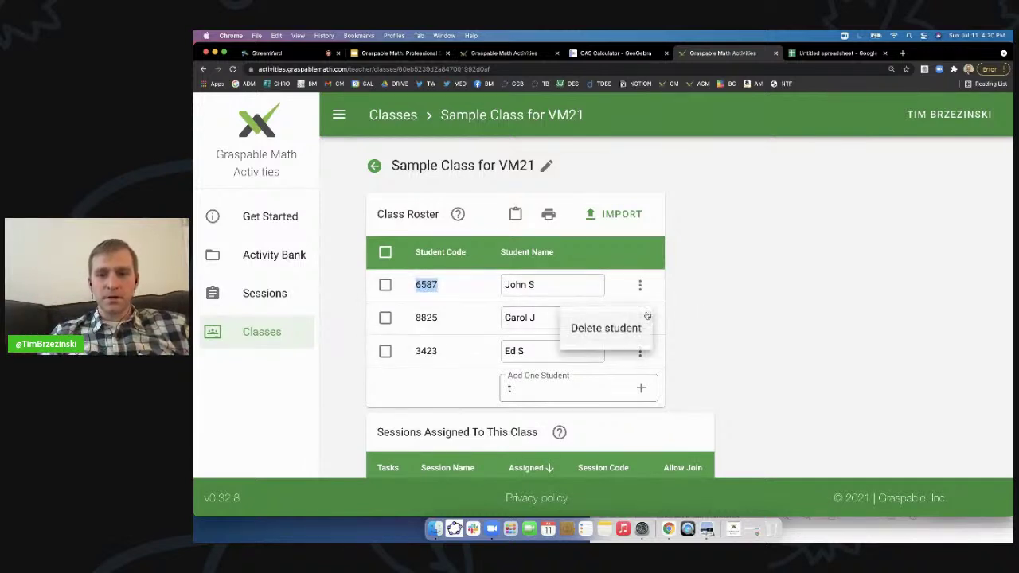
click(751, 314)
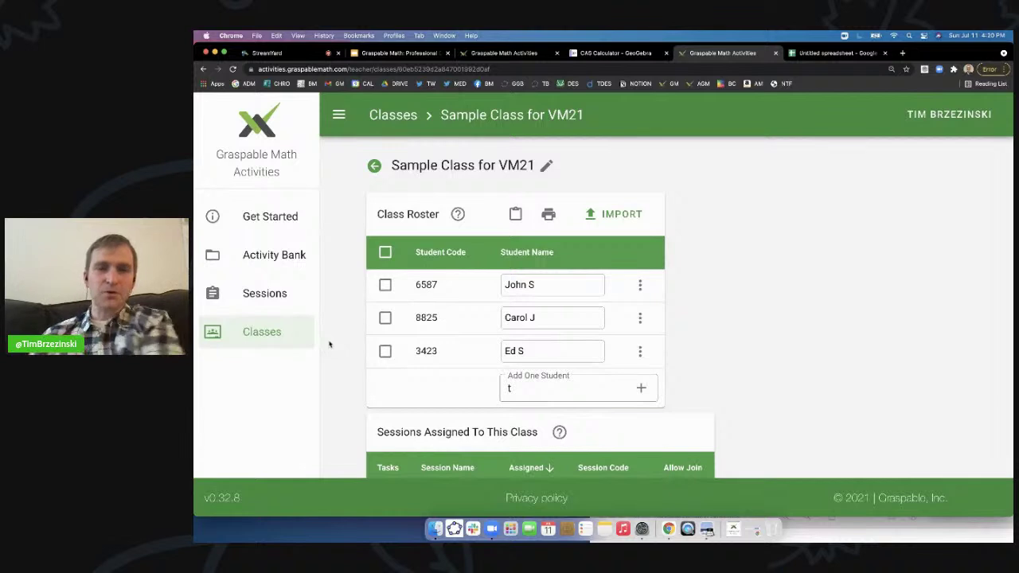
Step: Open Demo Activity For #VirtualMath21 from the activity bank and start creating a session from it
click(288, 261)
scroll(549, 307, down, 1)
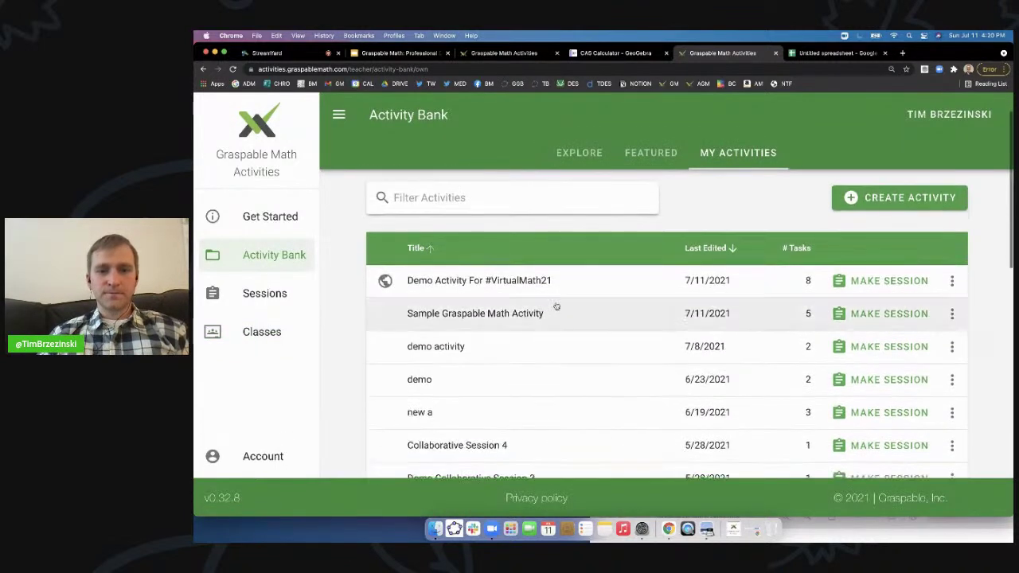
click(518, 281)
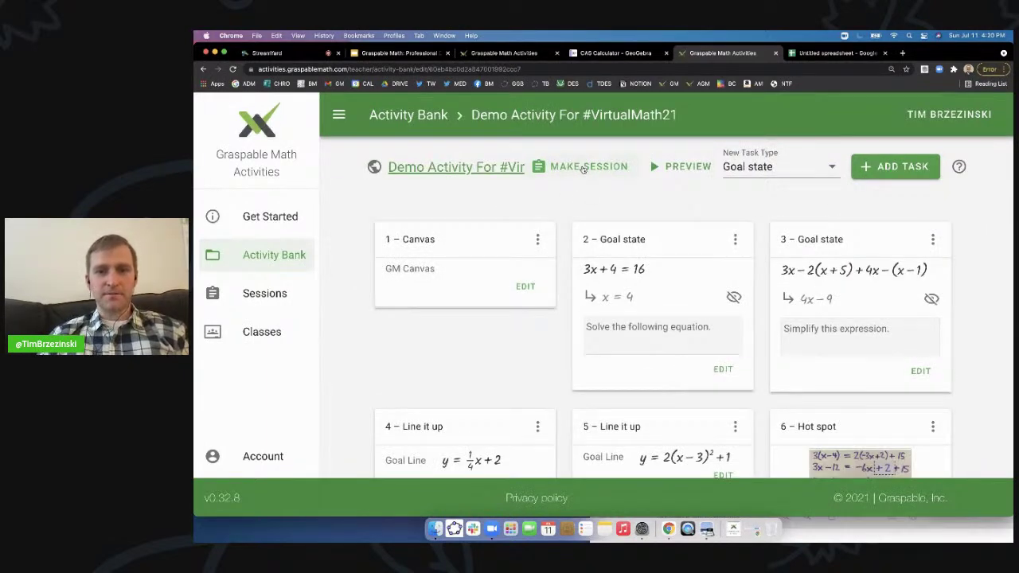
click(582, 168)
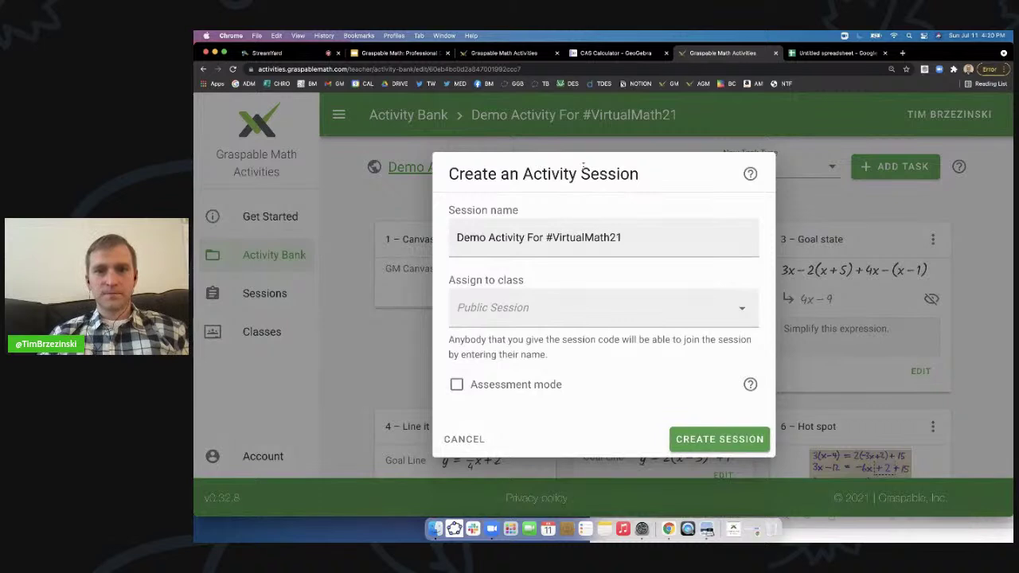
Step: Assign the new session to the class Sample Class for VM21
click(627, 308)
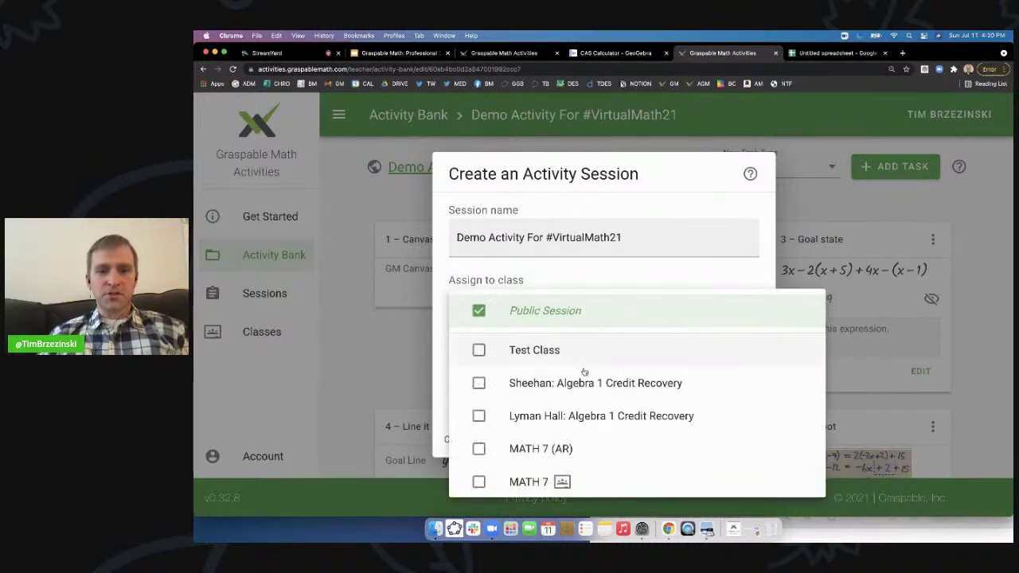
scroll(583, 367, down, 10)
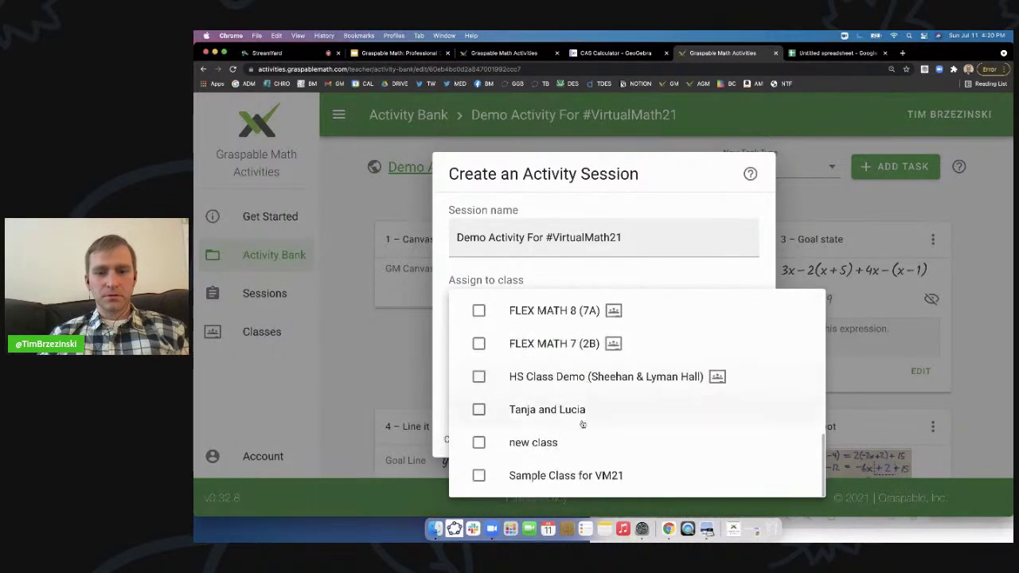
click(479, 477)
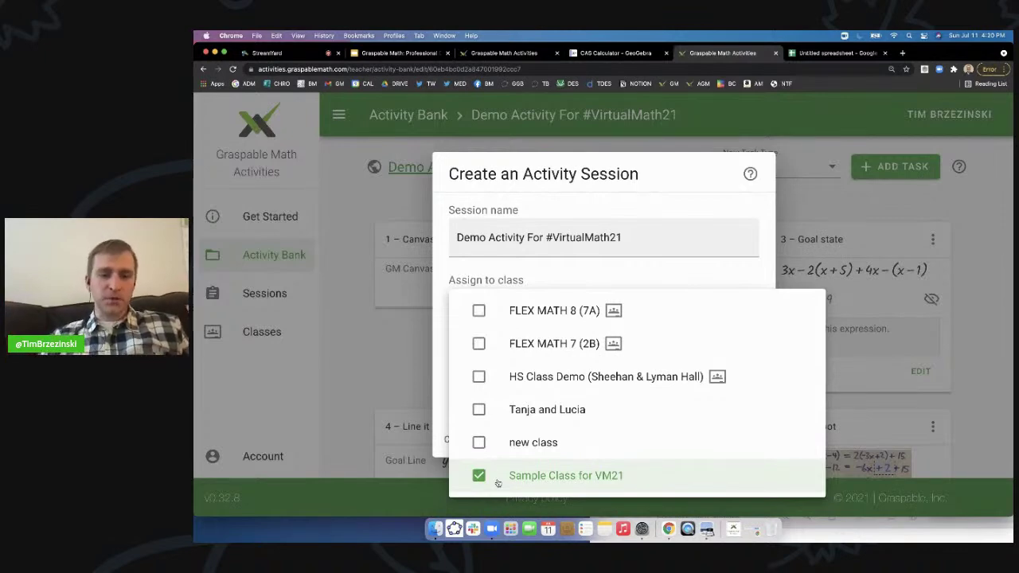
click(685, 280)
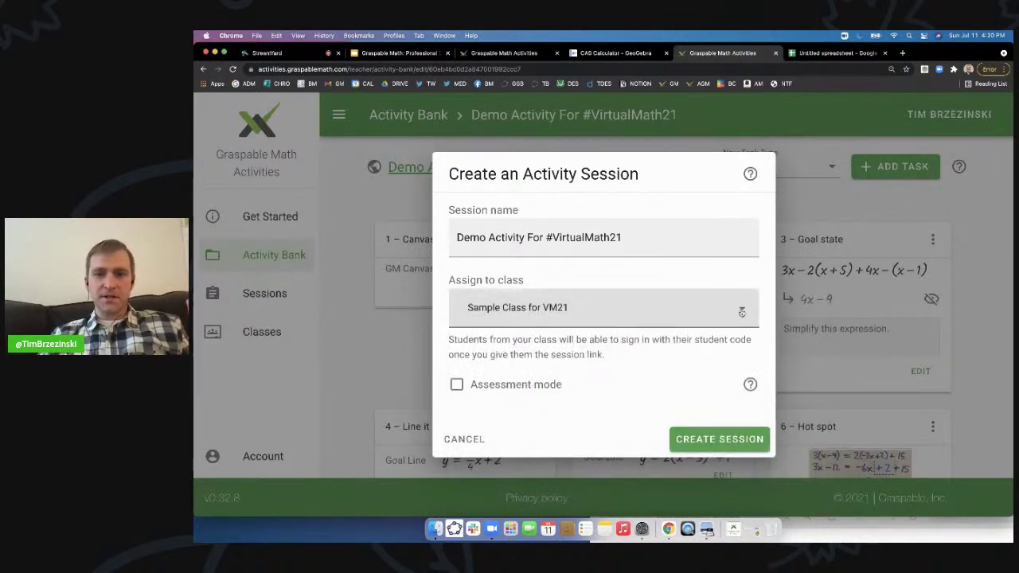
Step: Set the session's class assignment back to Public Session
click(740, 310)
scroll(625, 358, up, 10)
click(597, 320)
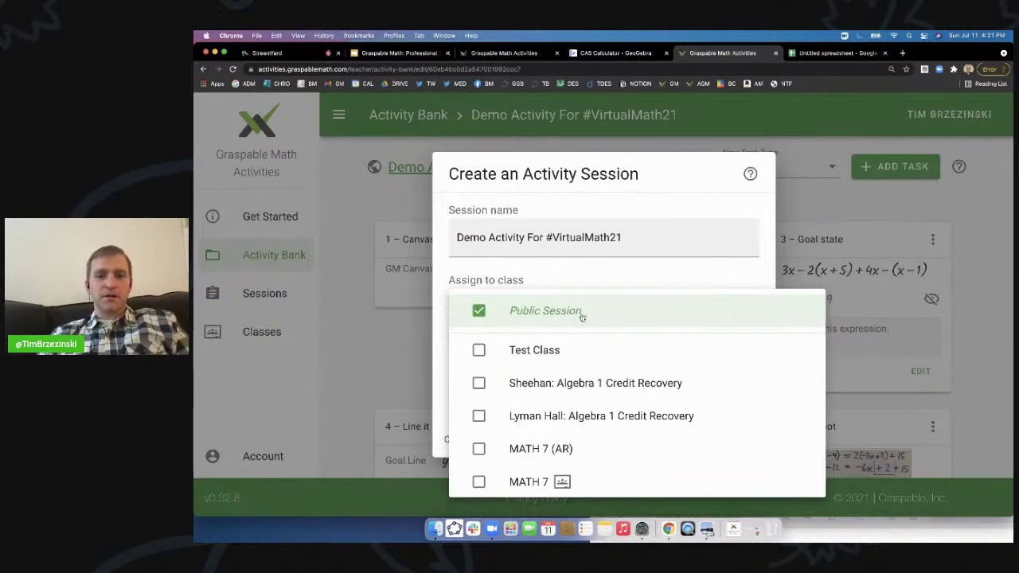
Step: Try assigning the session to both FLEX MATH 8 (3B) and FLEX MATH 8 (3A), and leave only FLEX MATH 8 (3B) selected
scroll(580, 350, down, 5)
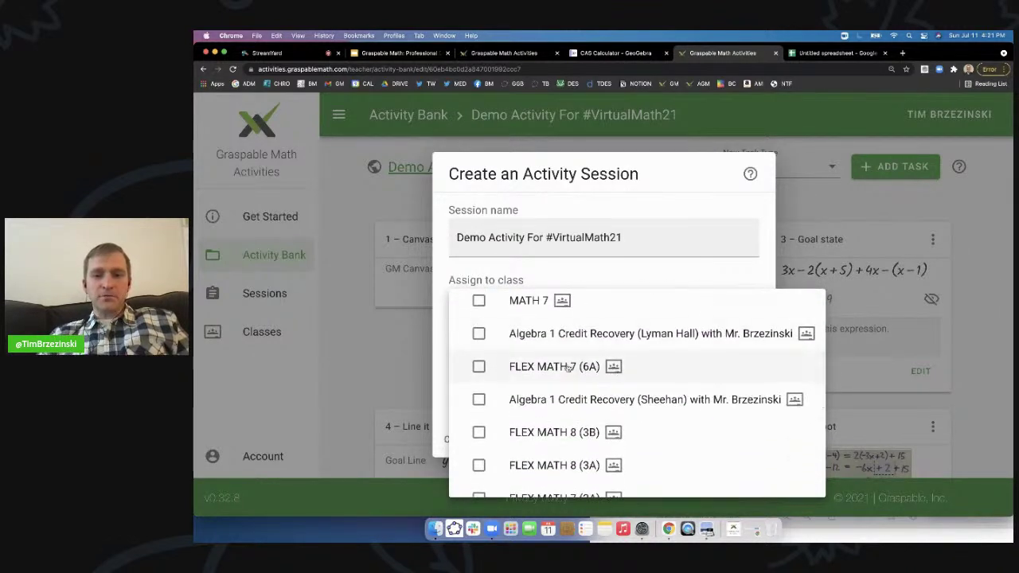
click(478, 432)
click(478, 465)
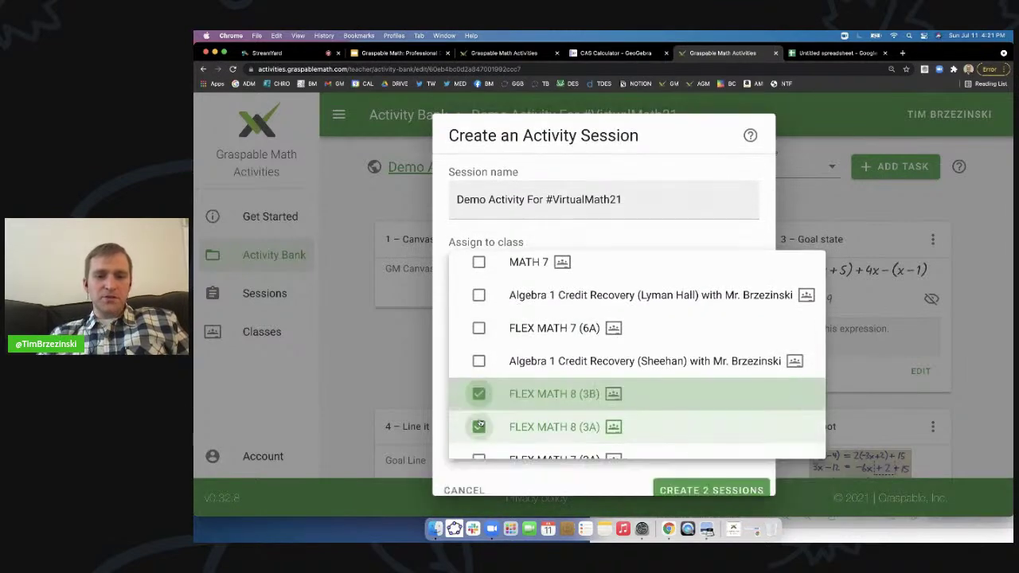
click(478, 393)
click(479, 427)
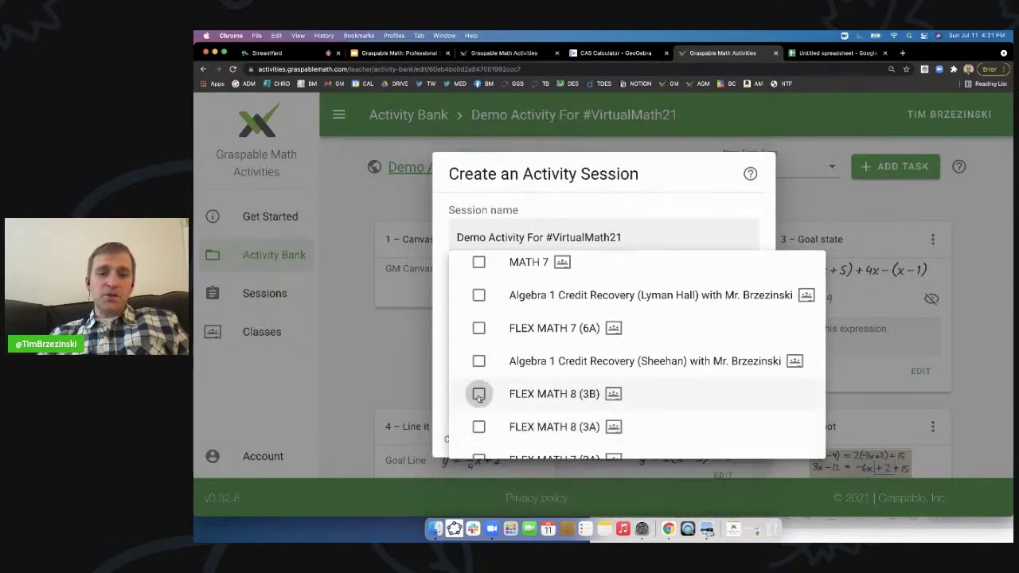
click(478, 395)
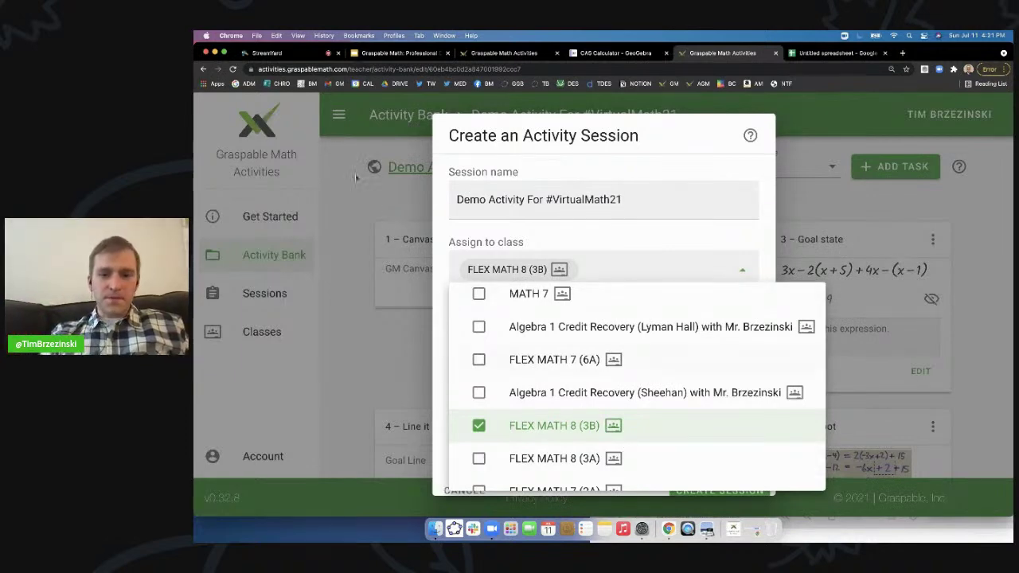
Step: Switch to StreamYard and remove the shared screen from the live broadcast, leaving only the camera view
click(300, 54)
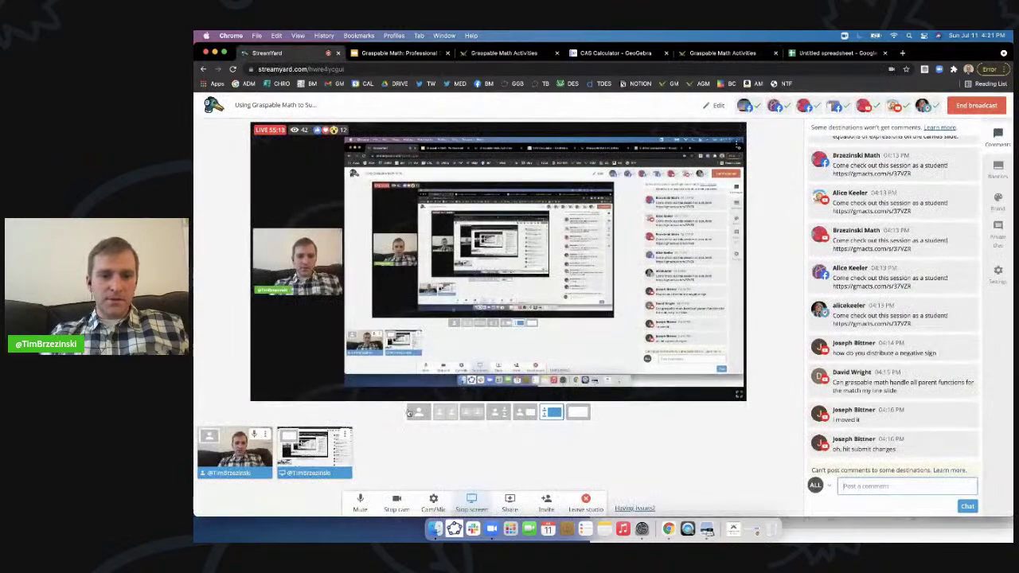
click(302, 452)
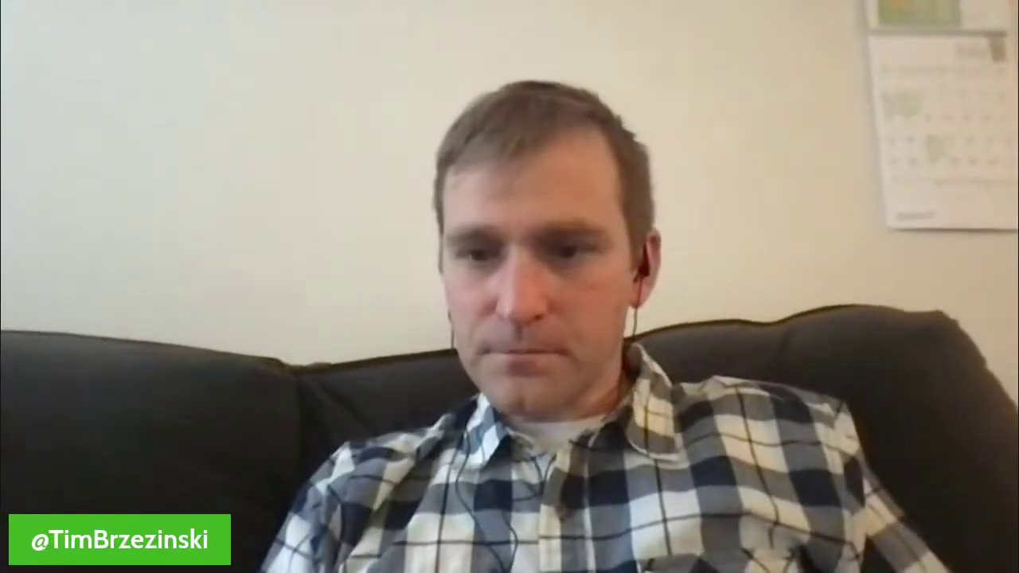